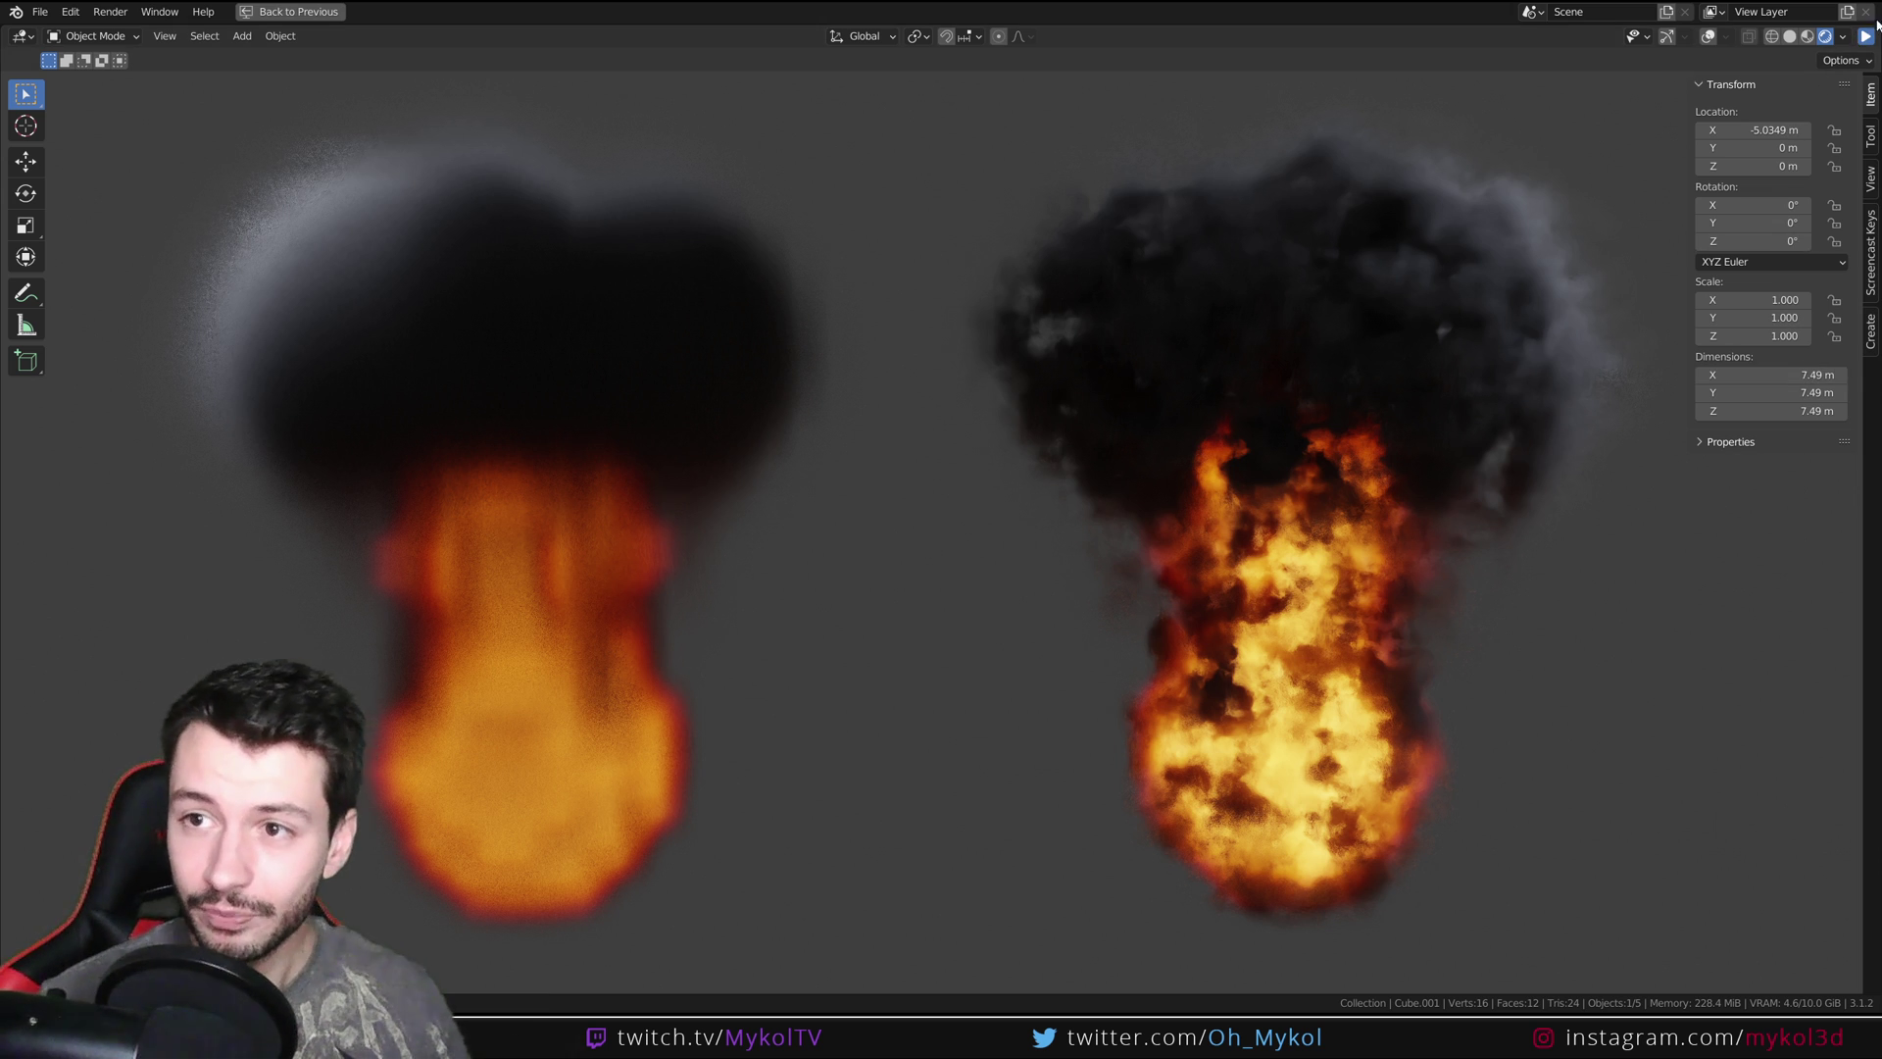
Restore the multi-editor layout and connect the Multiply node's Value output to the Principled Volume's Density input
{"action": "key", "text": "space"}
{"action": "key", "text": "ctrl+space"}
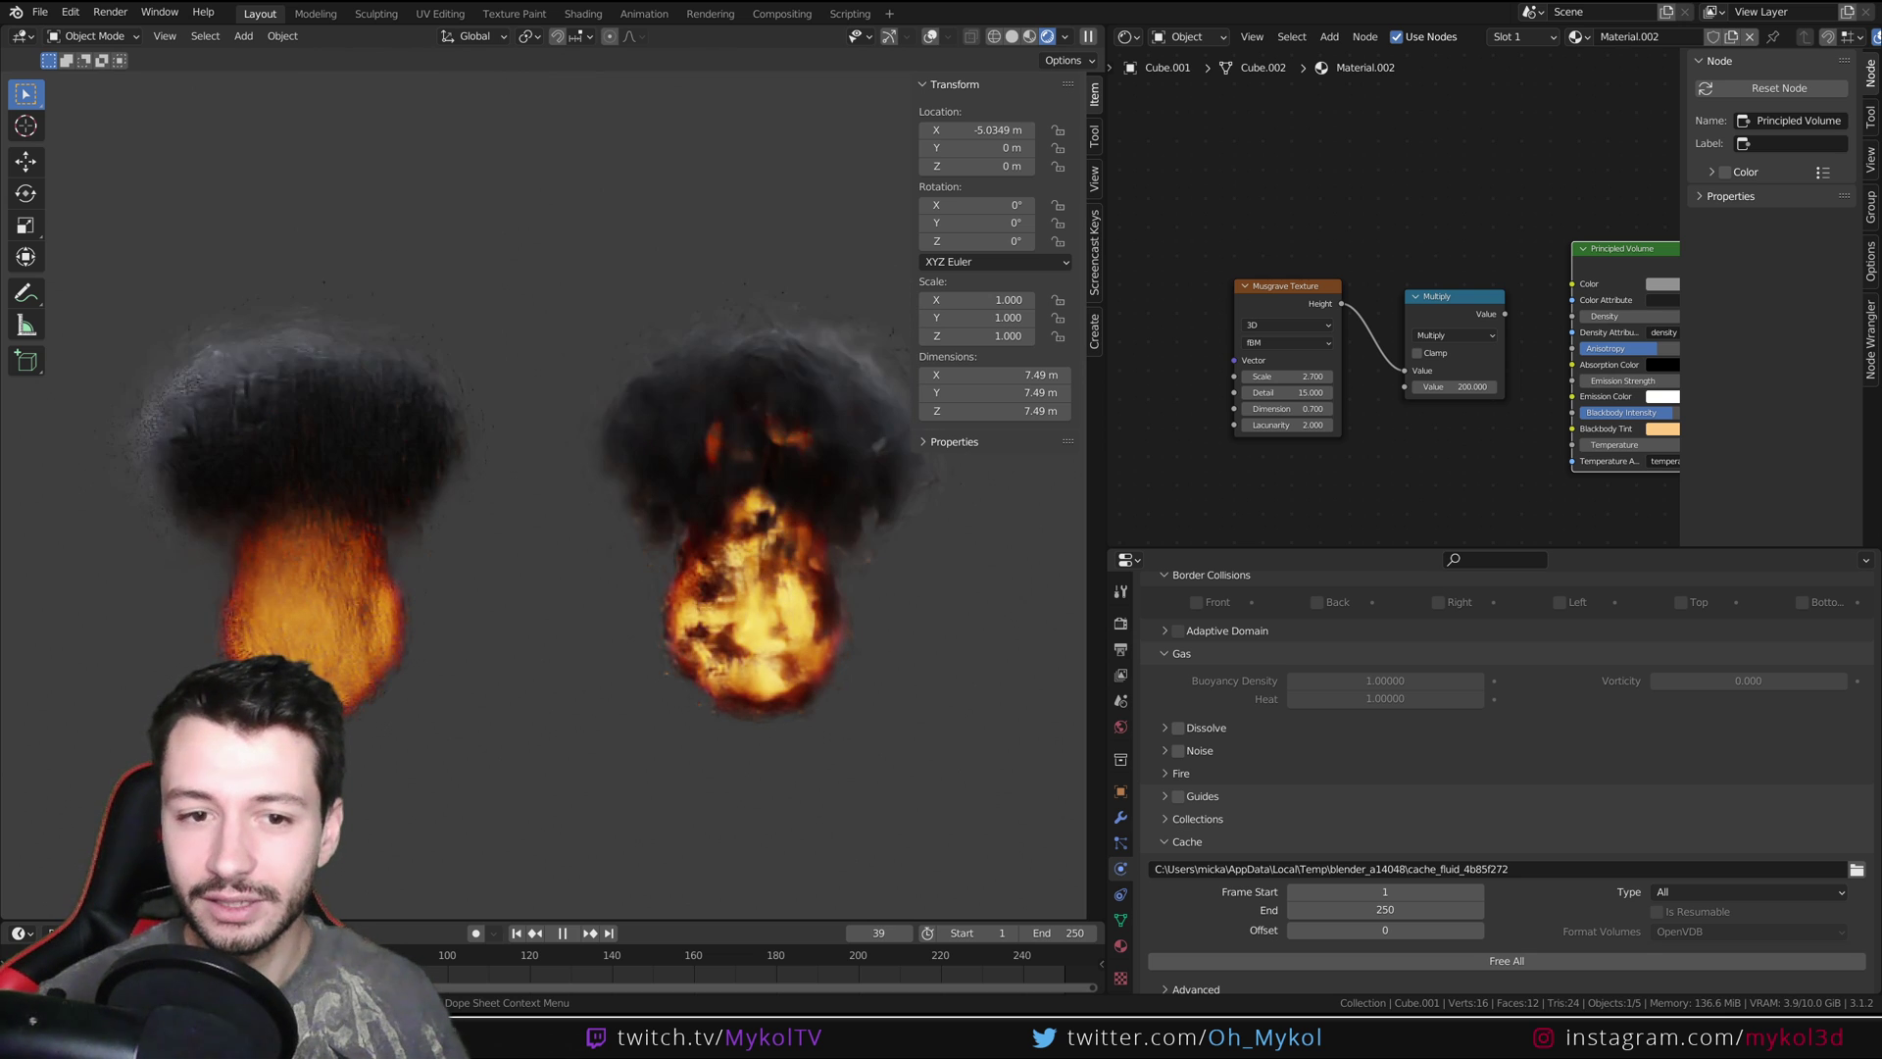
{"action": "key", "text": "space"}
{"action": "left_click_drag", "start_coordinate": [1218, 241], "coordinate": [1512, 488]}
{"action": "left_click", "coordinate": [1484, 268]}
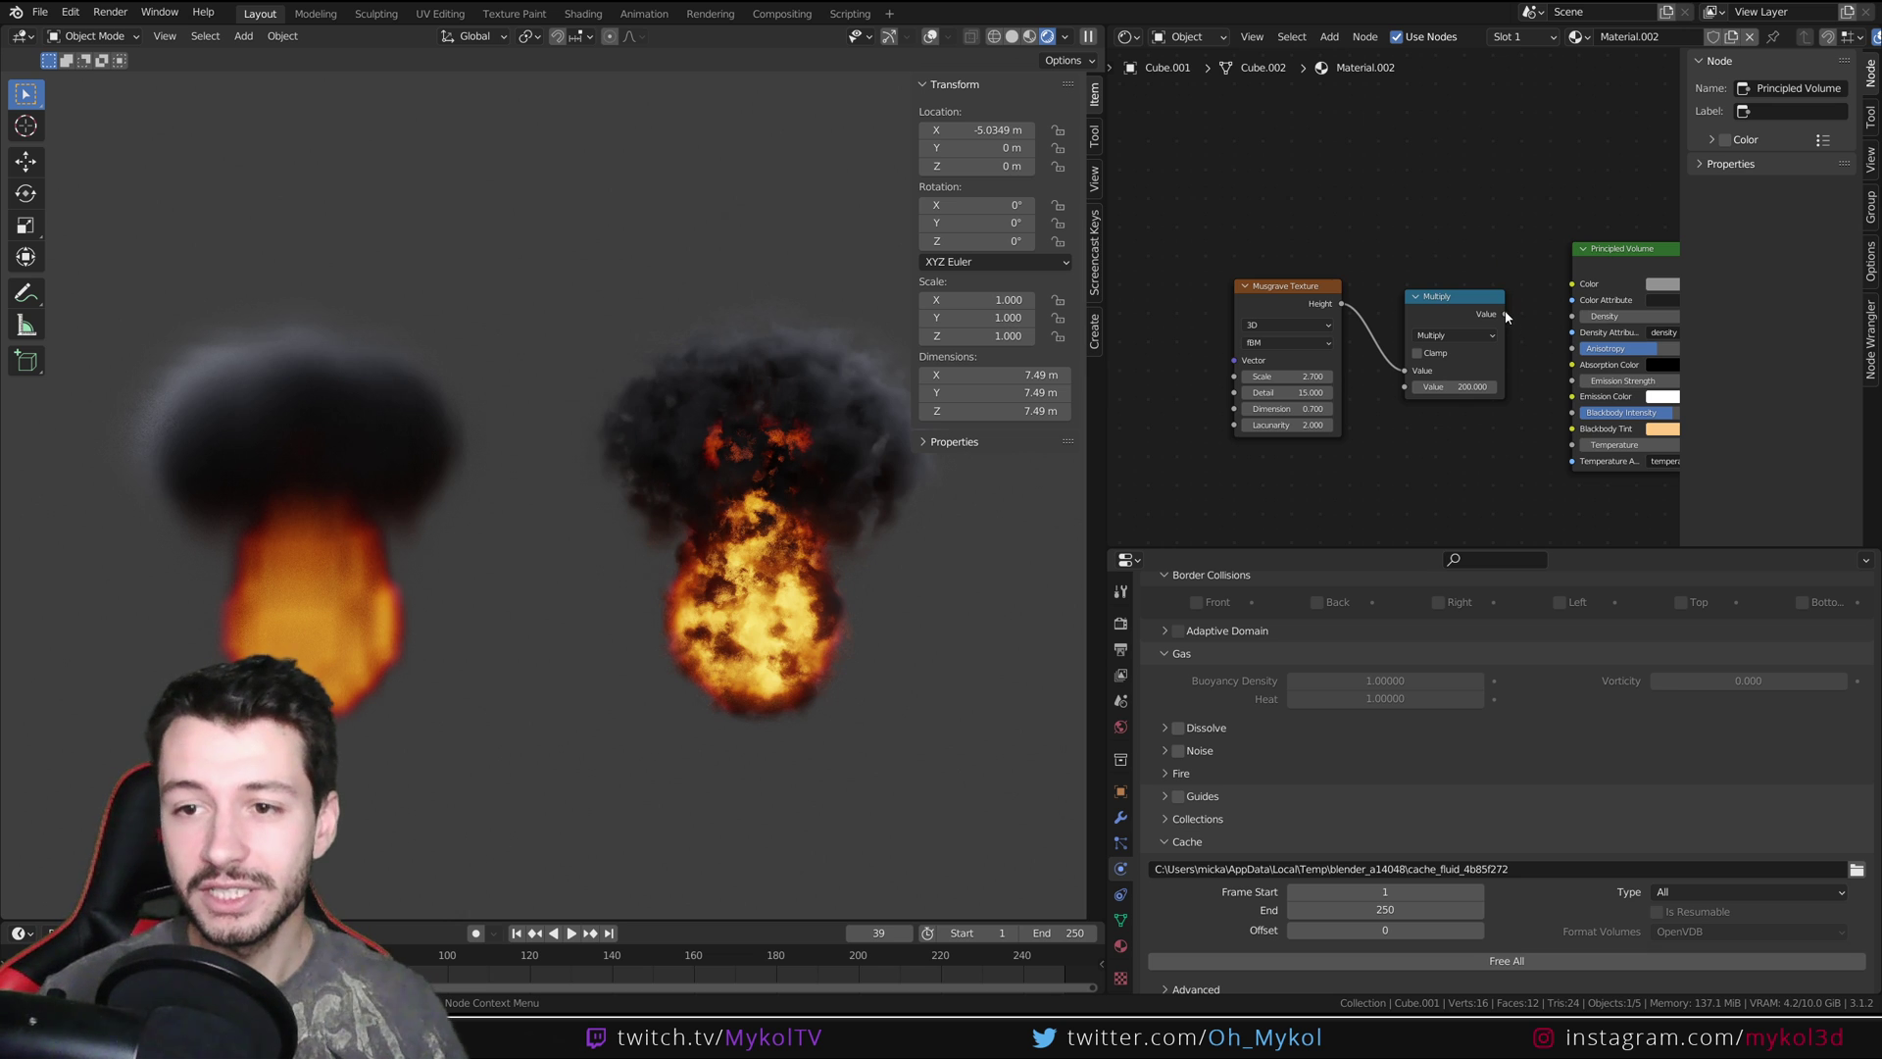
{"action": "left_click_drag", "start_coordinate": [1505, 315], "coordinate": [1574, 316]}
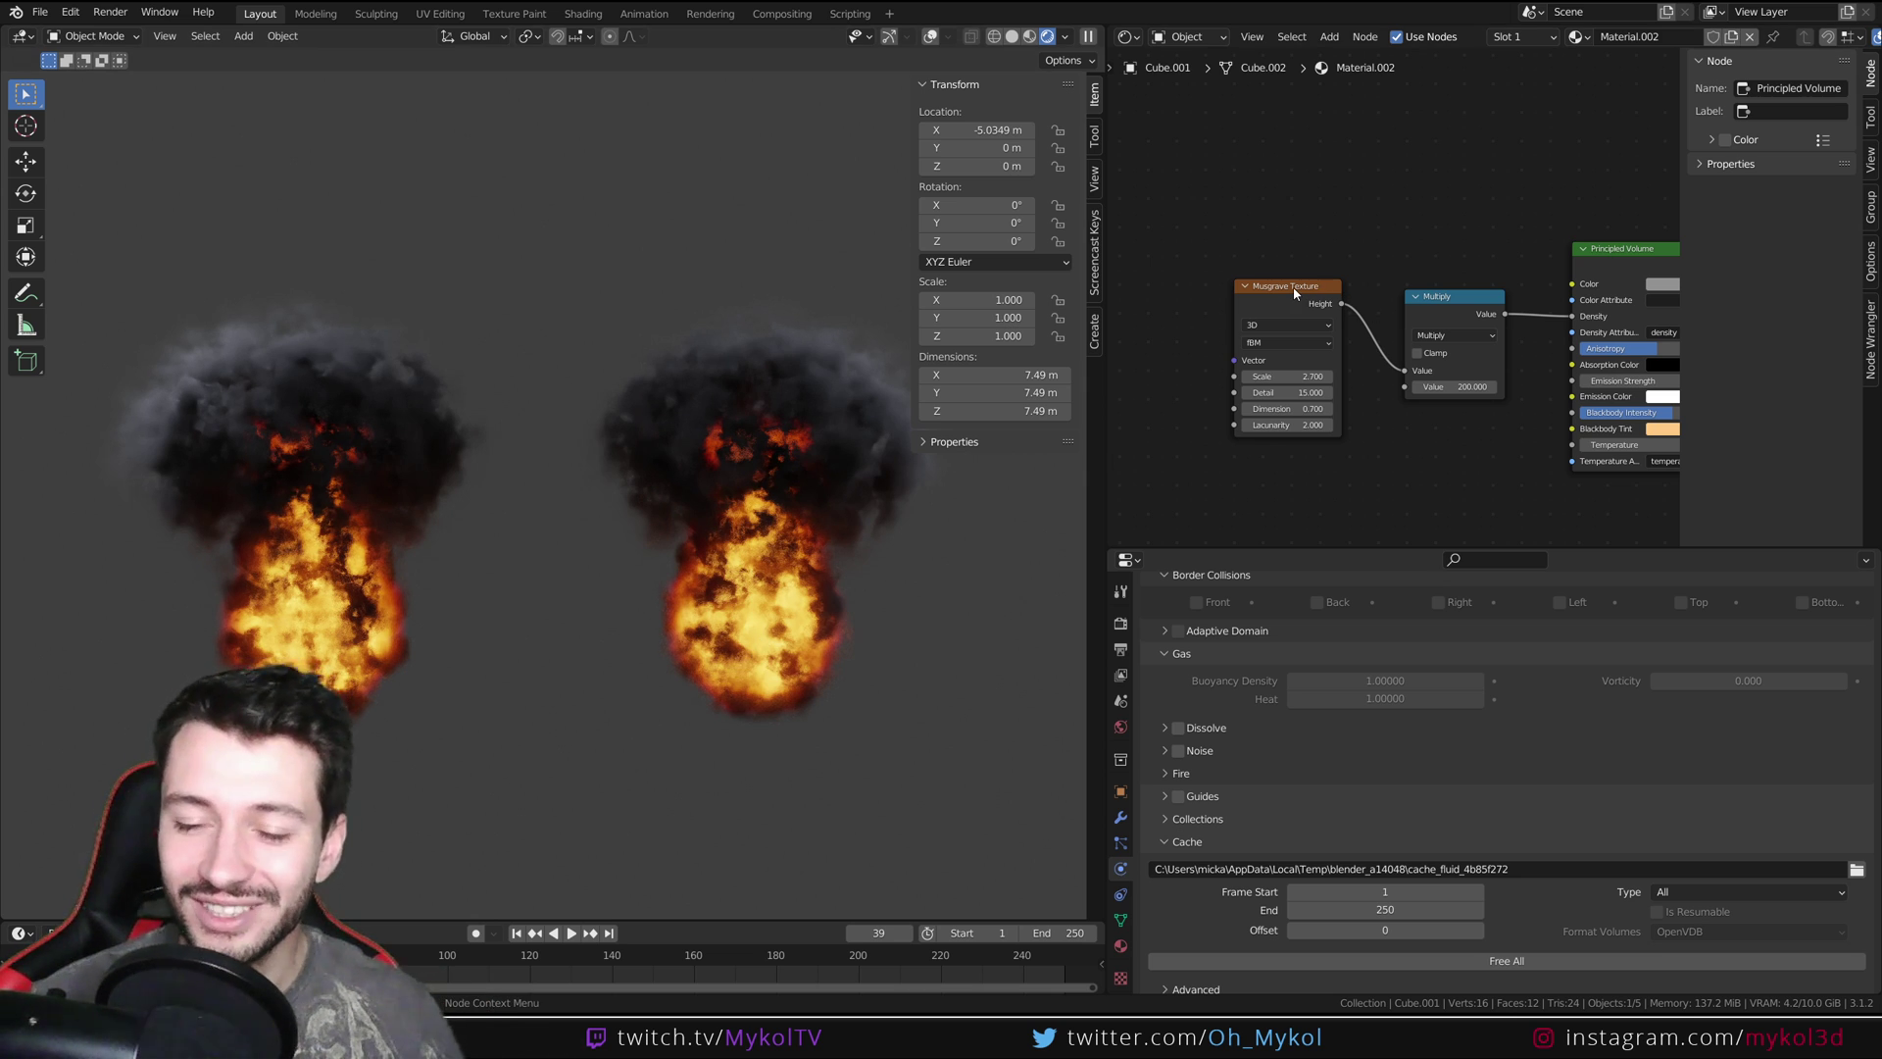
Disconnect the Multiply node from the Principled Volume's Density input and pause the viewport rendering
{"action": "left_click_drag", "start_coordinate": [1182, 247], "coordinate": [1380, 489]}
{"action": "left_click_drag", "start_coordinate": [1573, 316], "coordinate": [1541, 314]}
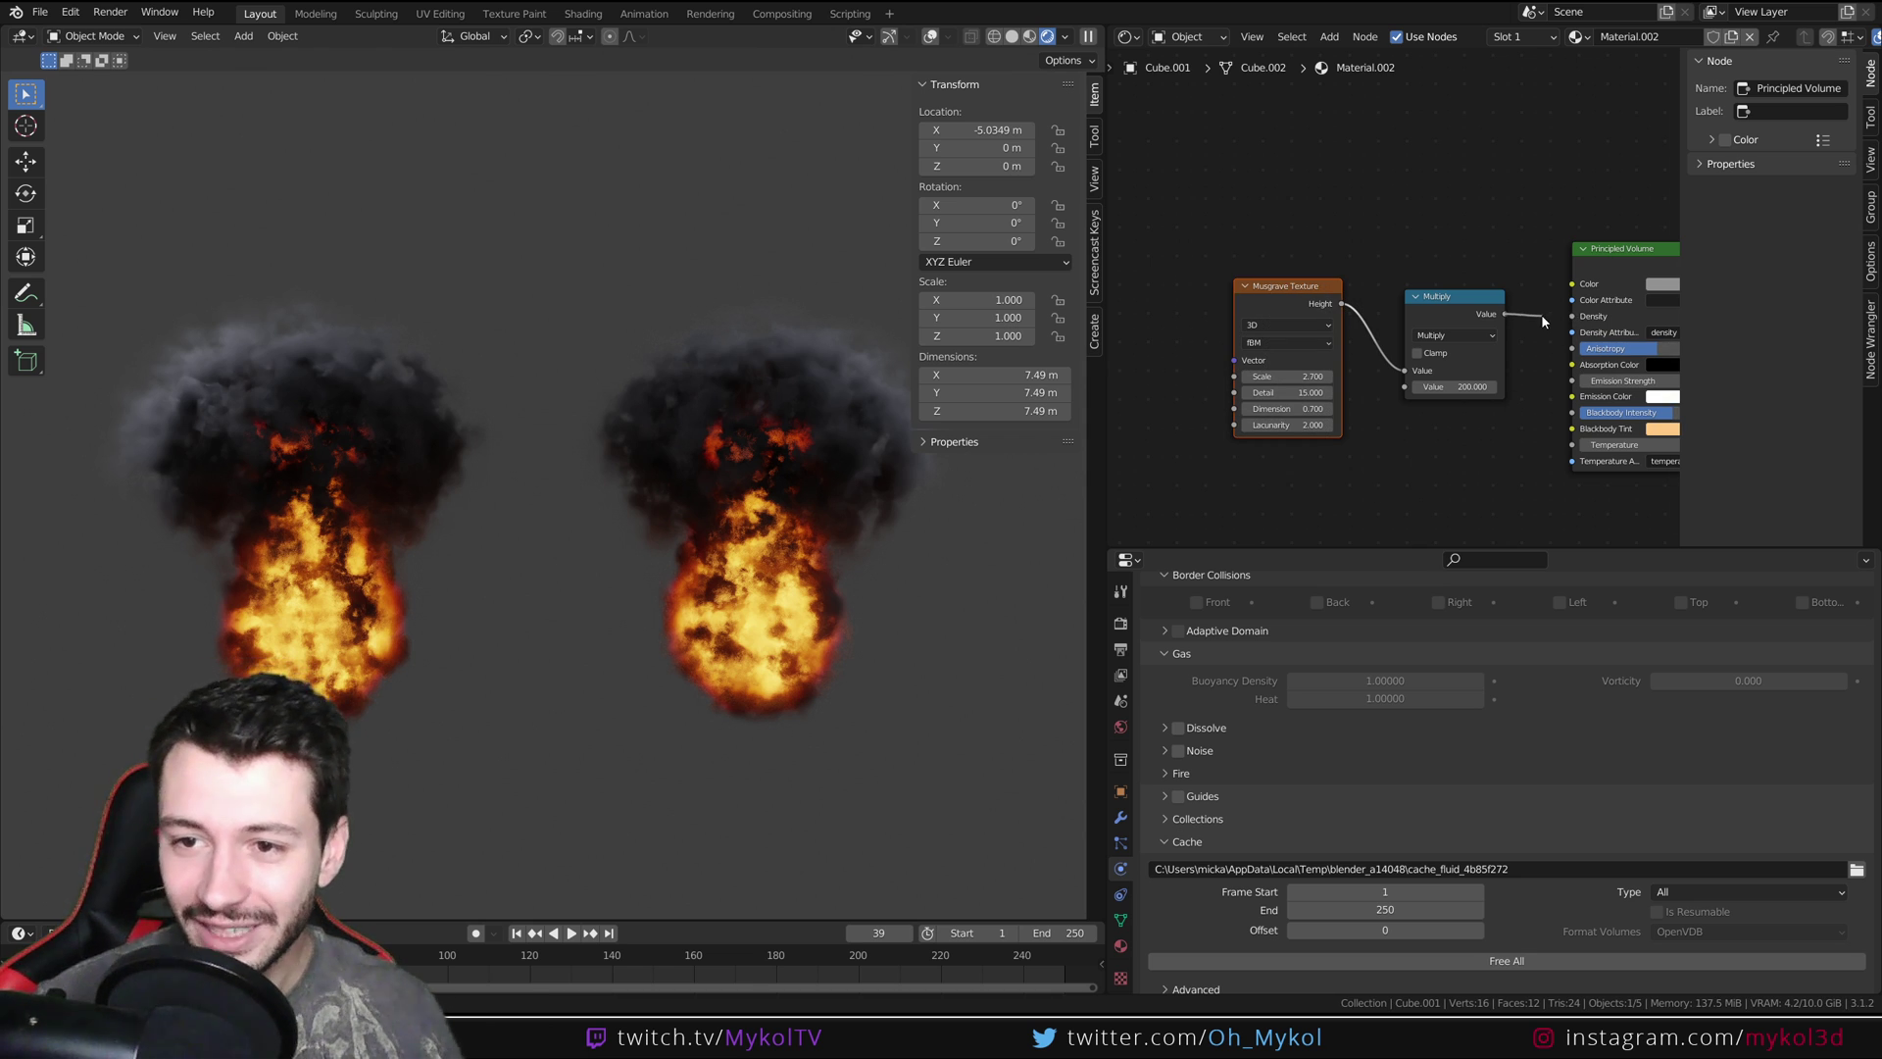
{"action": "left_click", "coordinate": [1089, 38]}
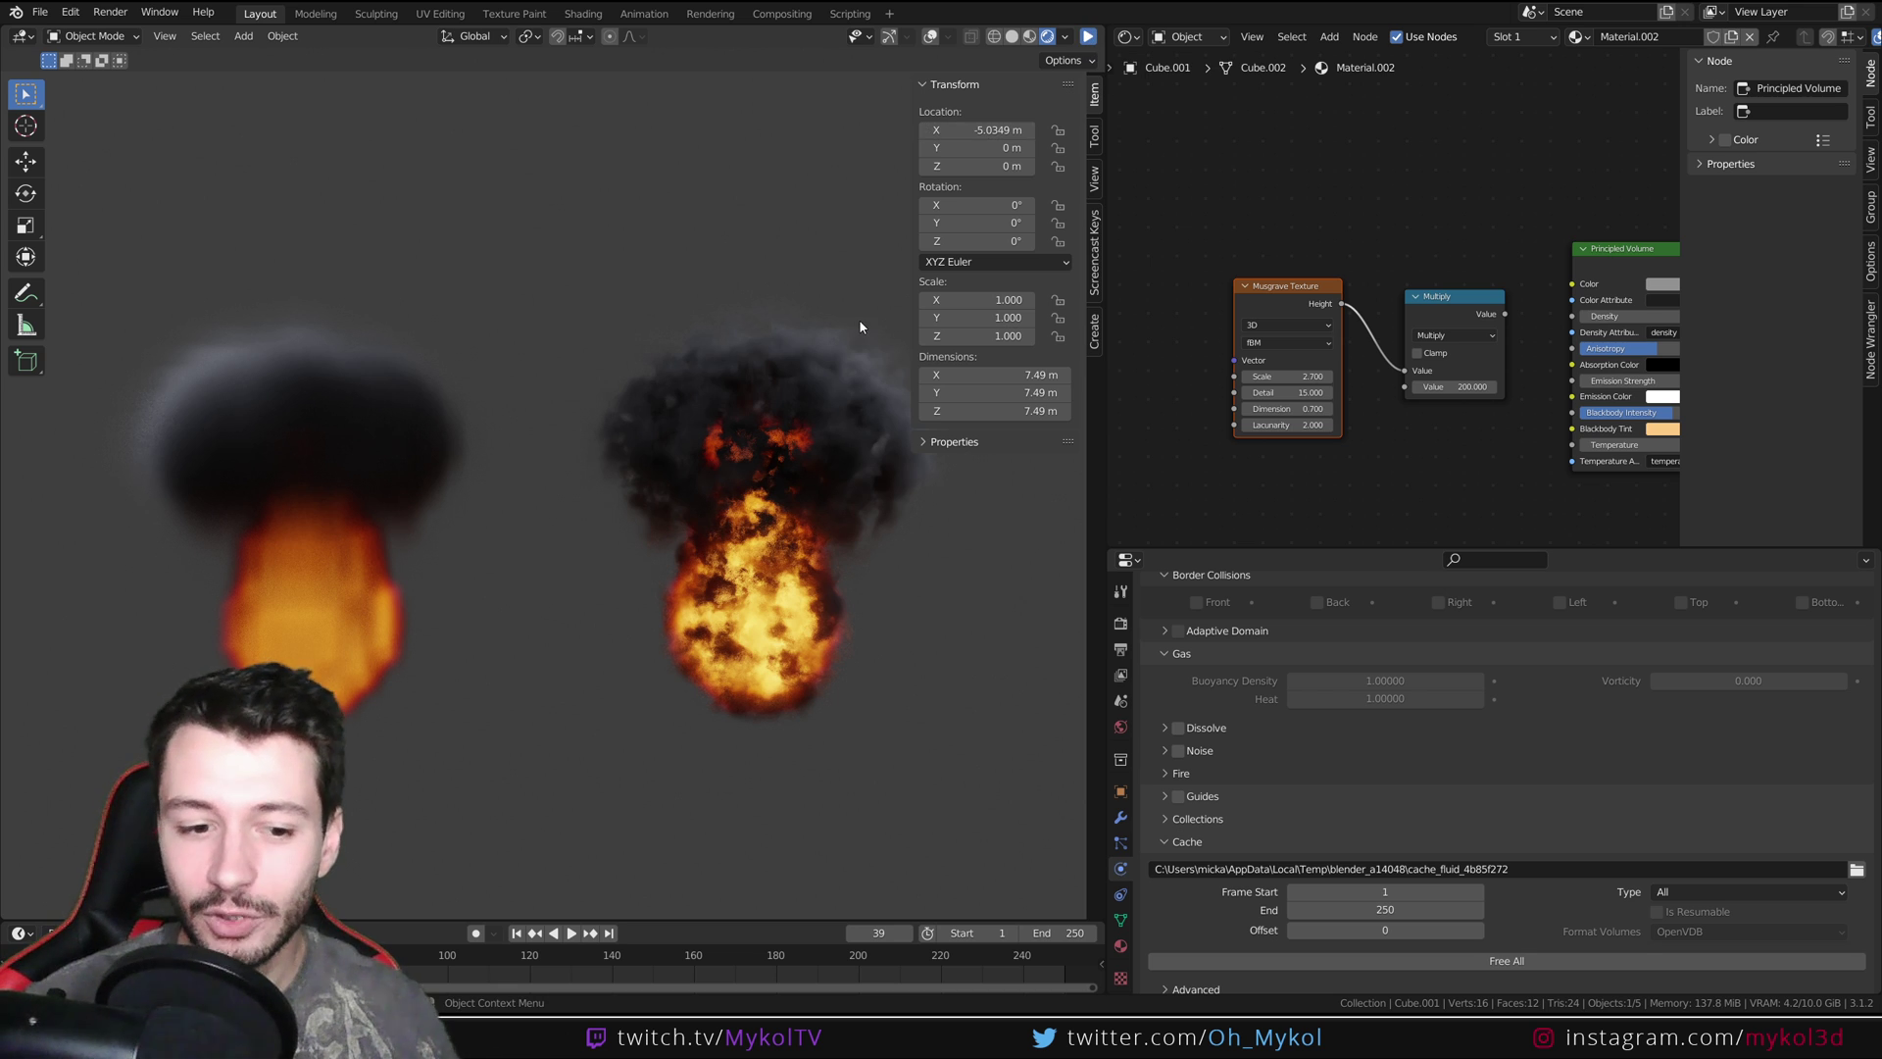
Start a new file without saving the current one and delete the default cube
{"action": "key", "text": "ctrl+n"}
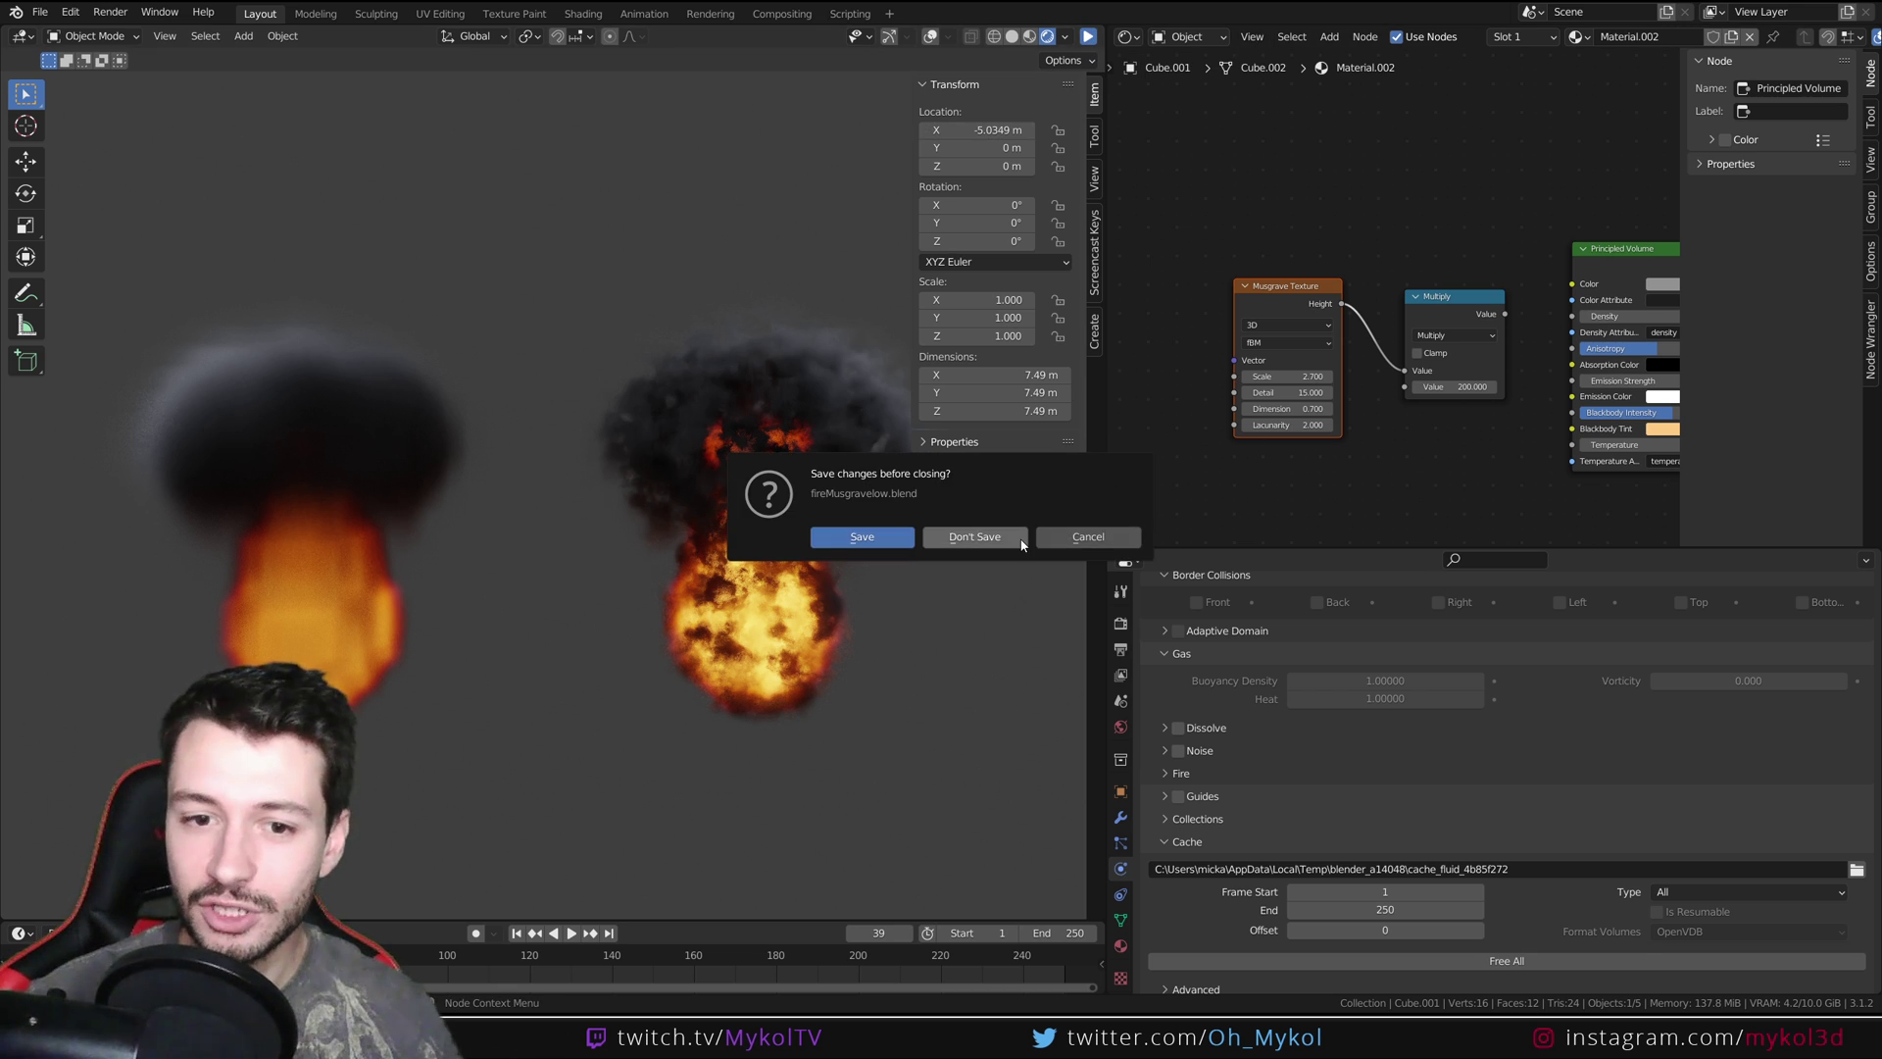
{"action": "left_click", "coordinate": [978, 539]}
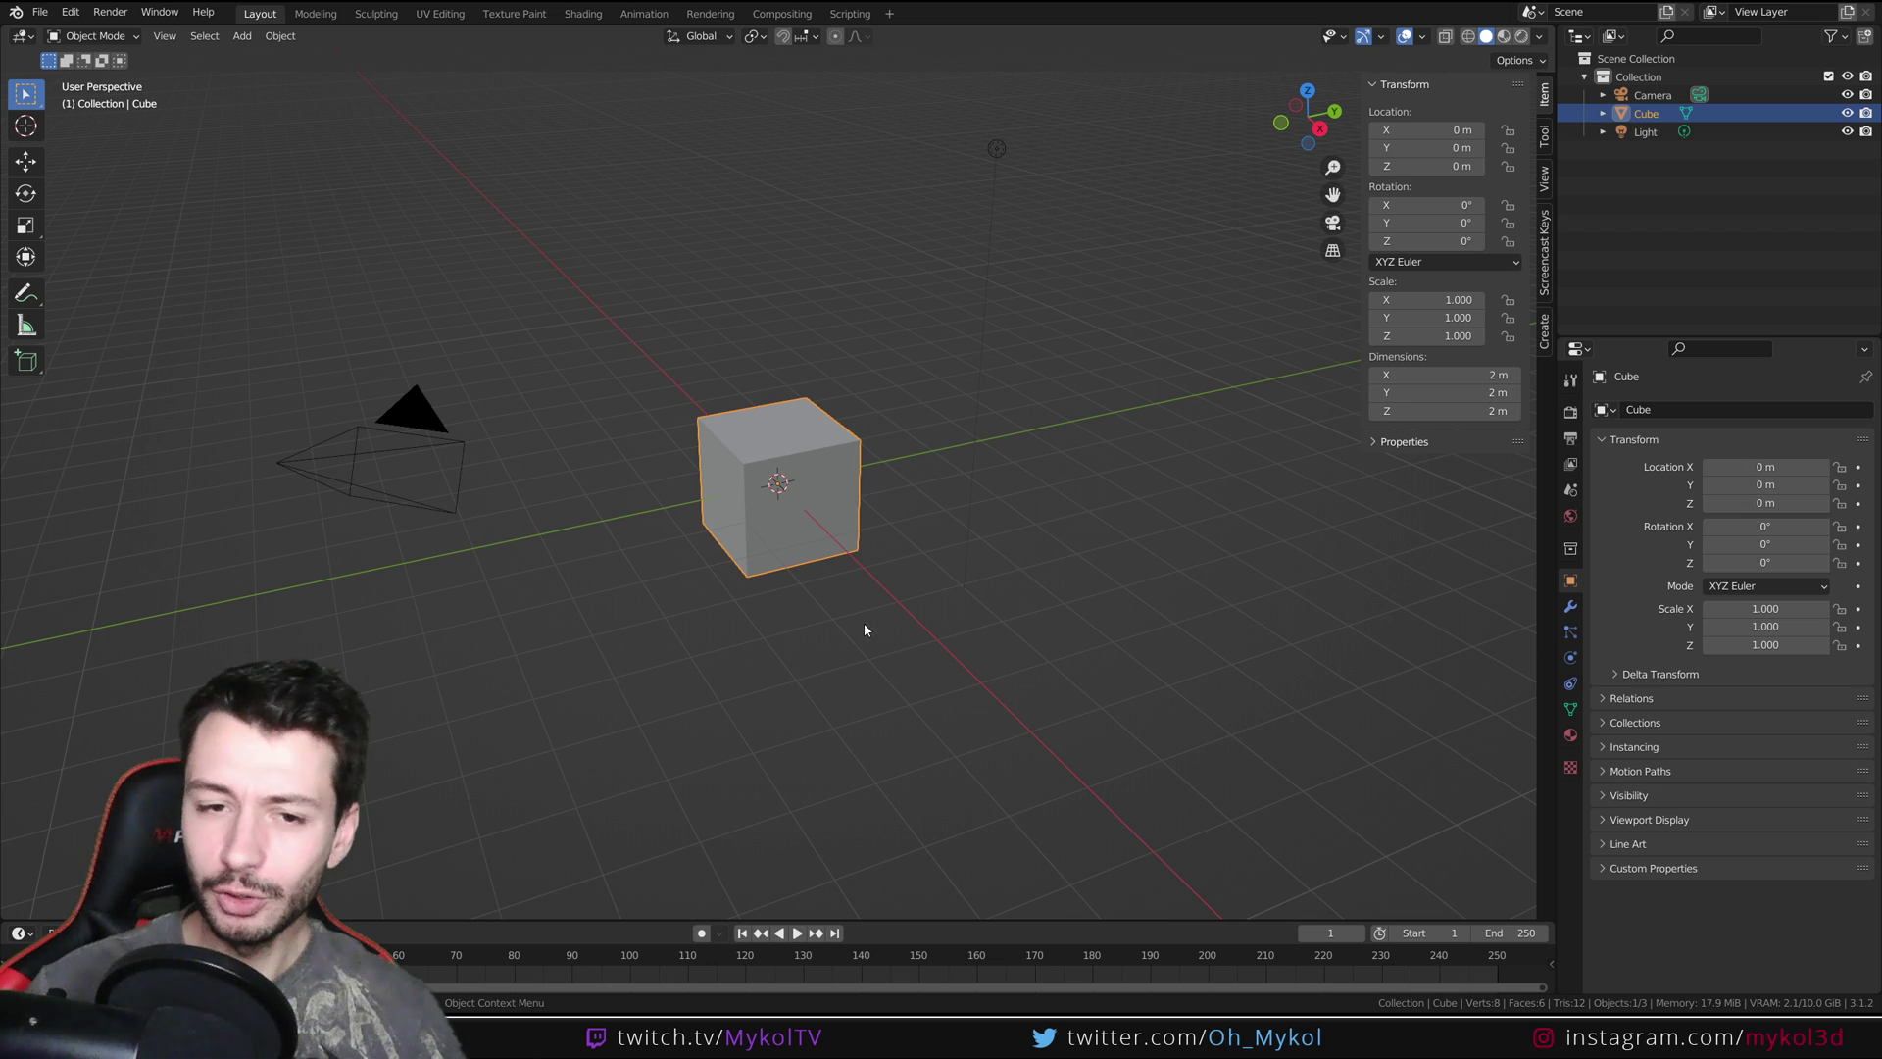
{"action": "left_click", "coordinate": [1544, 253]}
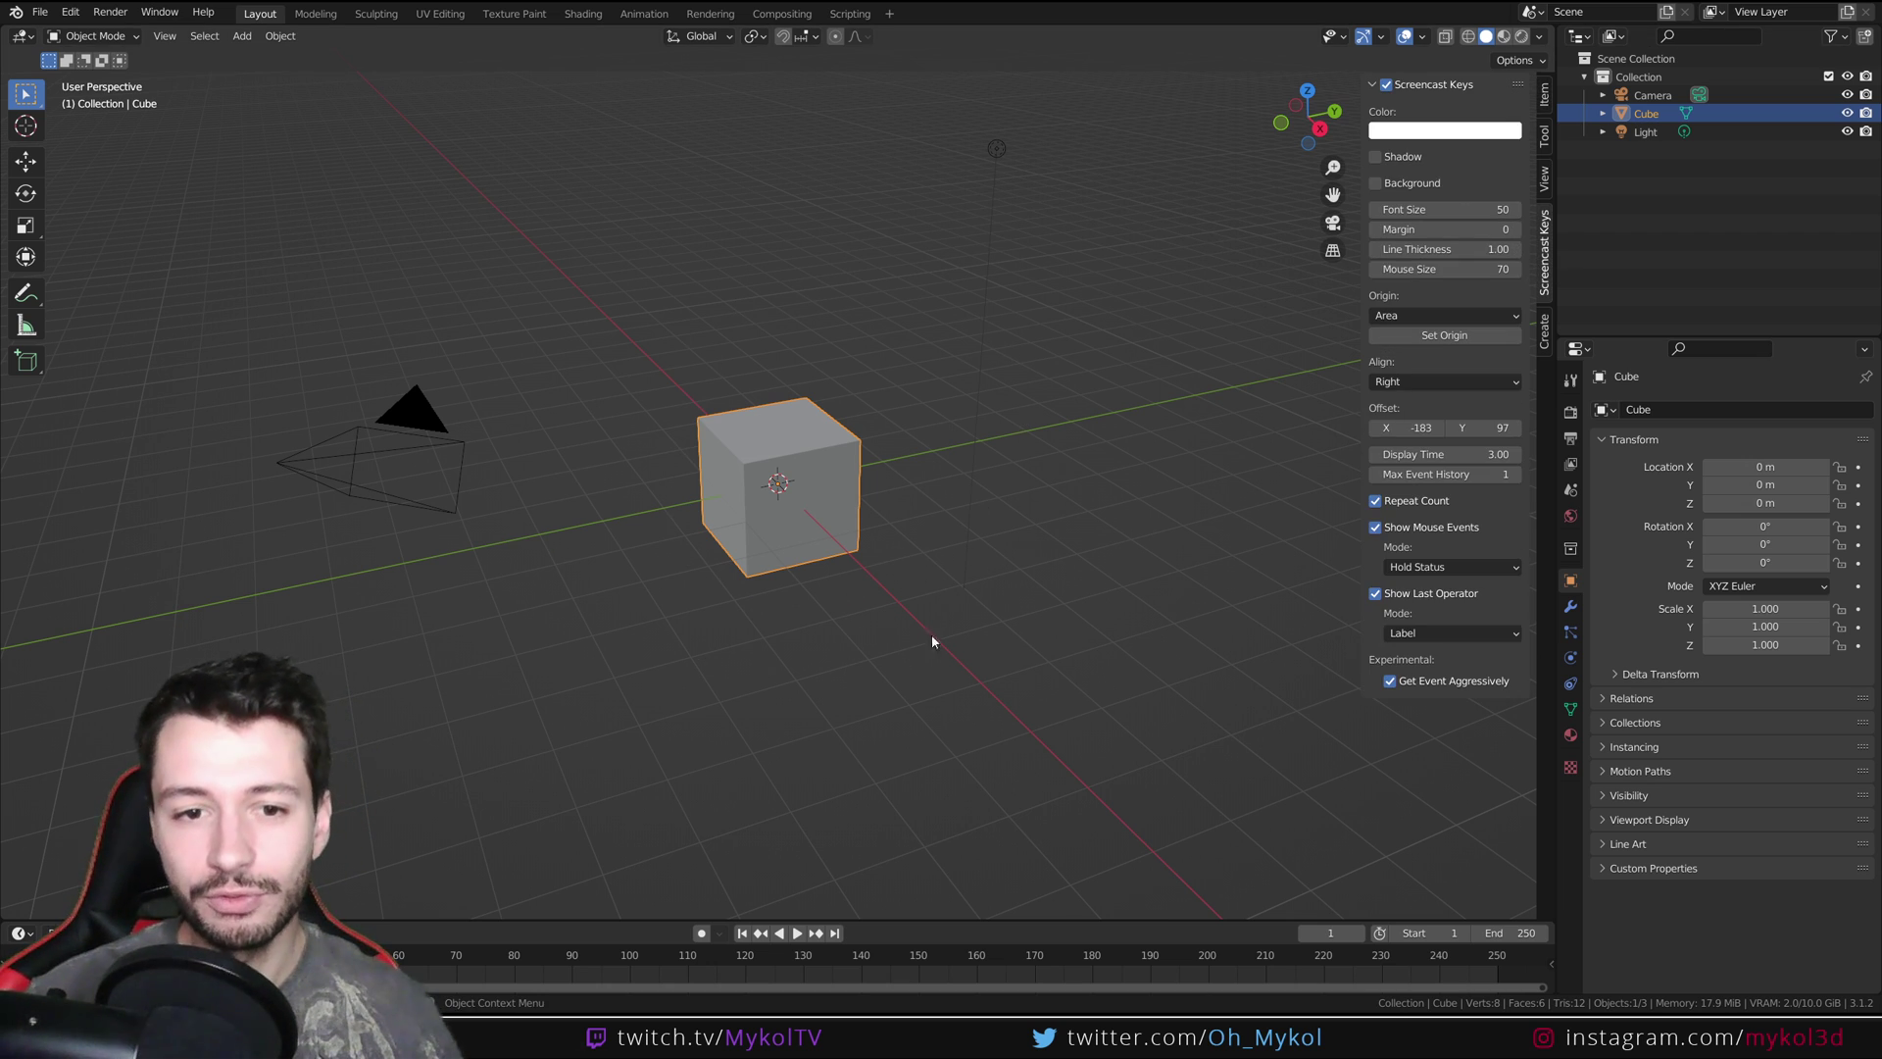
{"action": "left_click", "coordinate": [1544, 95]}
{"action": "middle_click_drag", "start_coordinate": [778, 594], "coordinate": [998, 551]}
{"action": "key", "text": "Delete"}
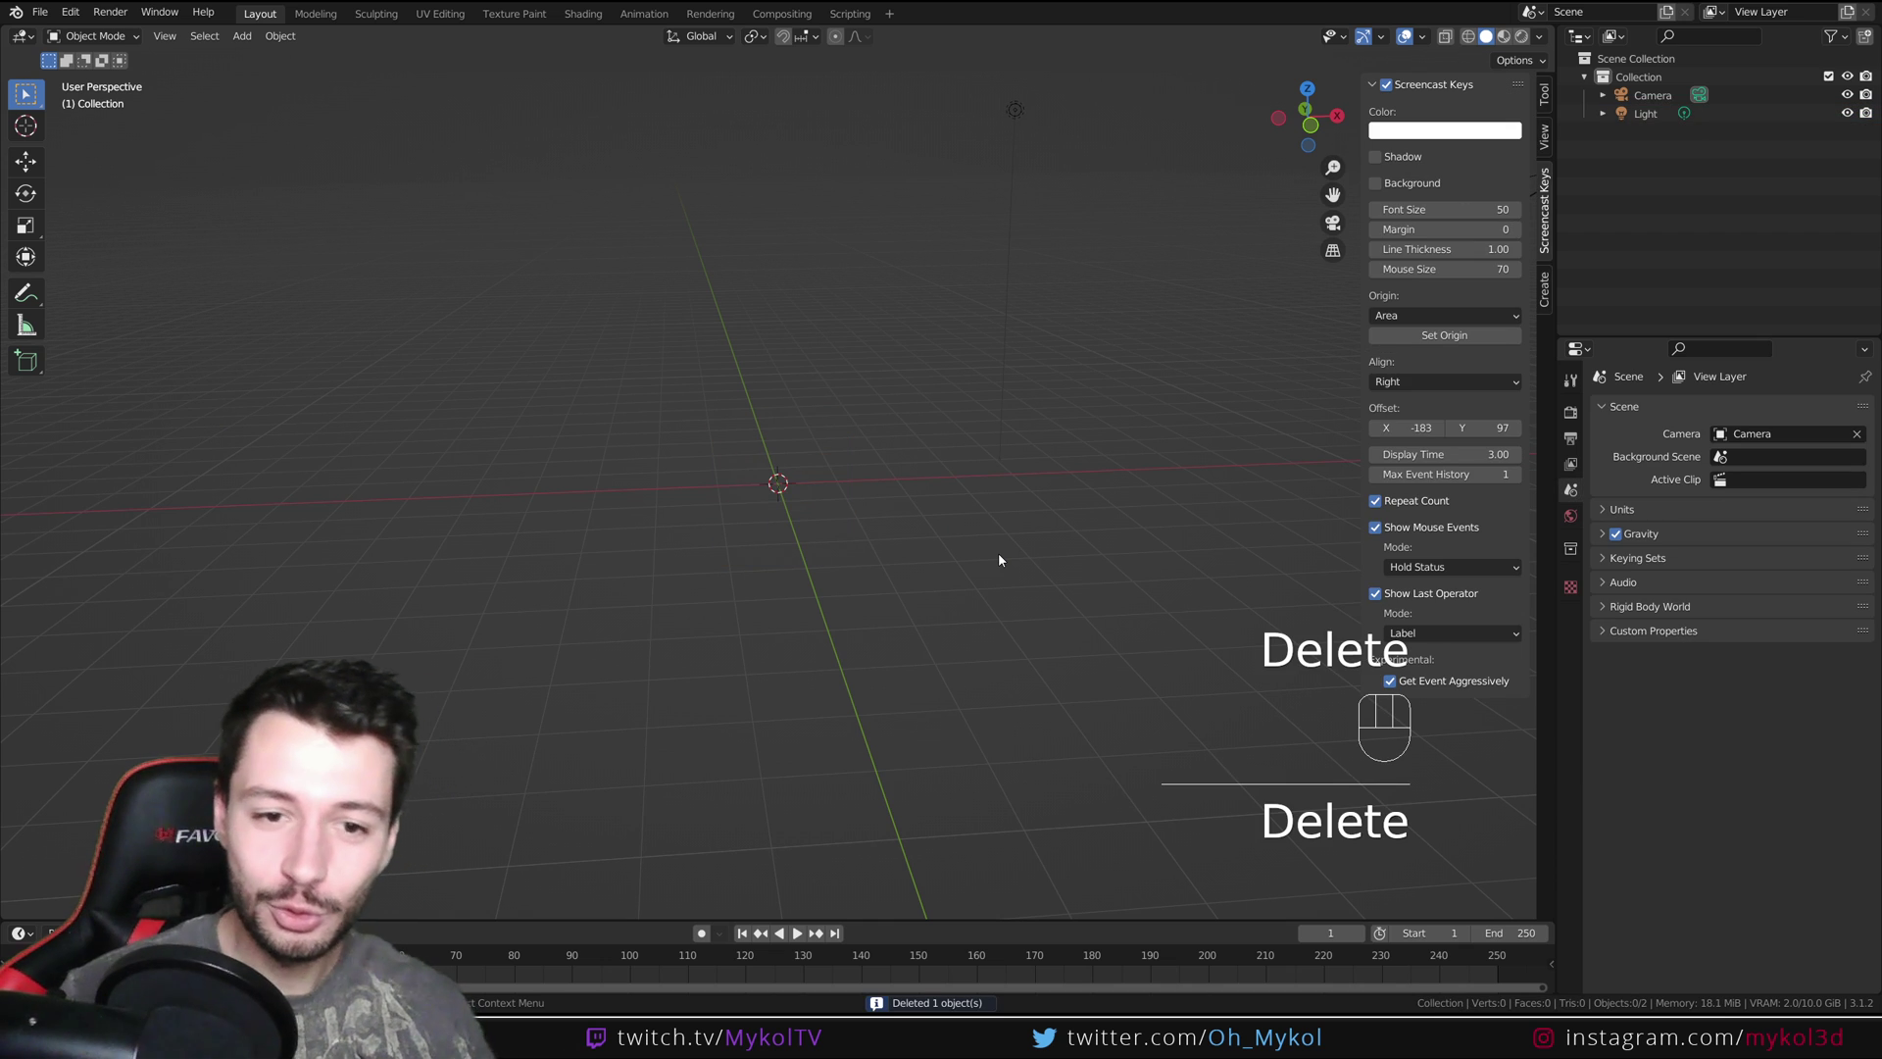
Add a UV sphere at the world origin in the front orthographic view
{"action": "key", "text": "KP_1"}
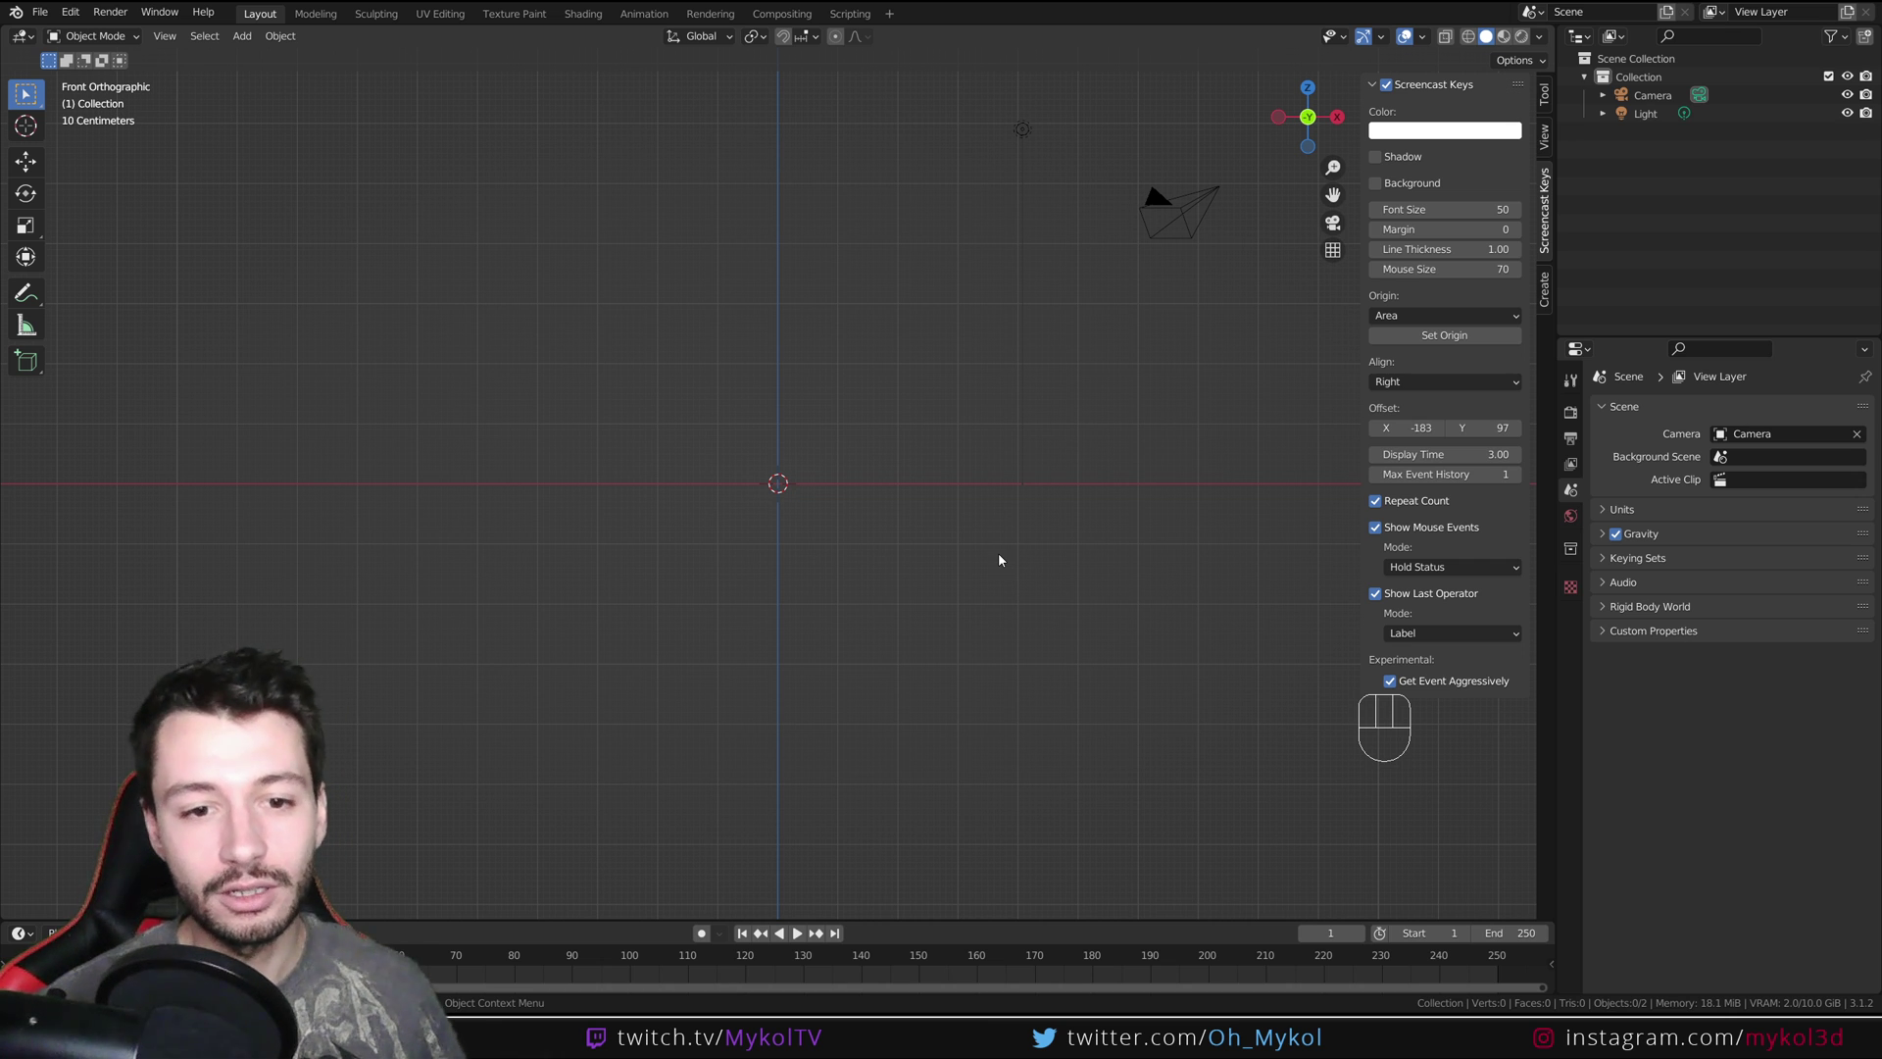
{"action": "key", "text": "shift+a"}
{"action": "mouse_move", "coordinate": [1002, 556]}
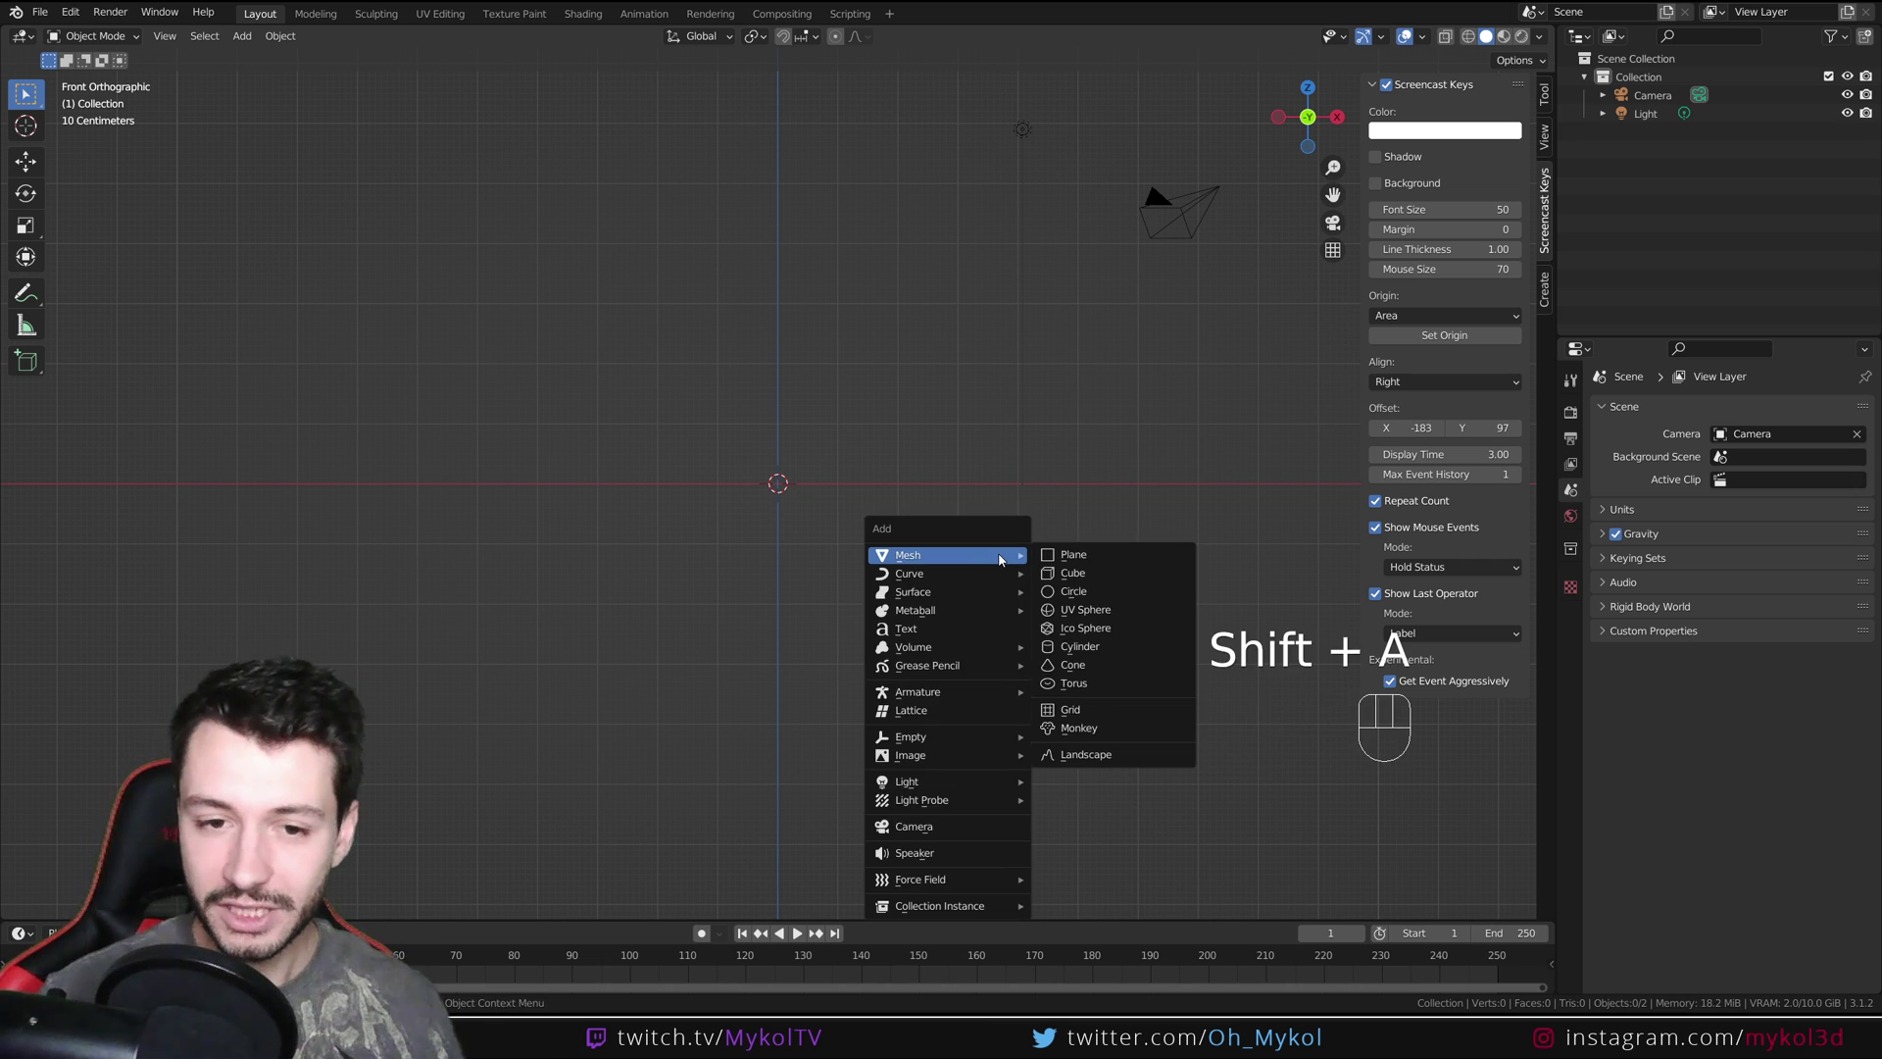
{"action": "left_click", "coordinate": [1088, 609]}
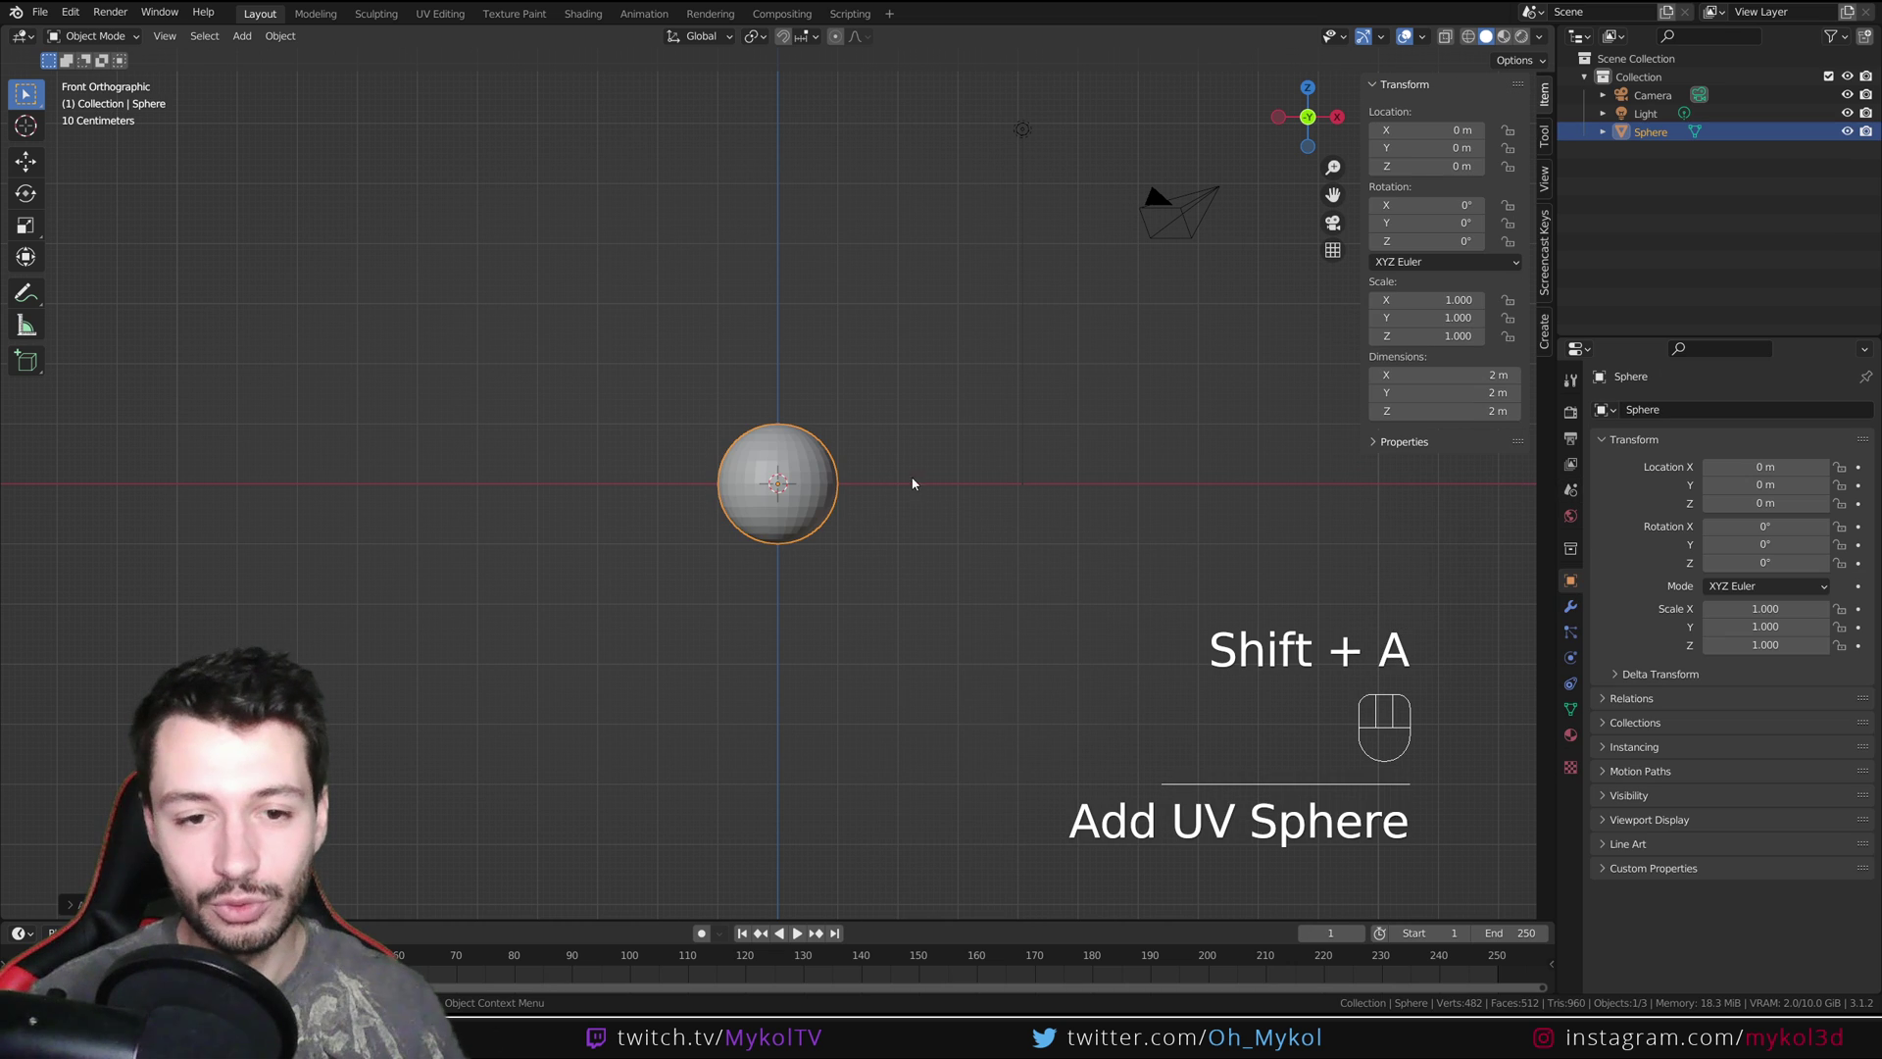
Add a cube at the world origin and scale it uniformly to 3
{"action": "key", "text": "shift+a"}
{"action": "mouse_move", "coordinate": [973, 529]}
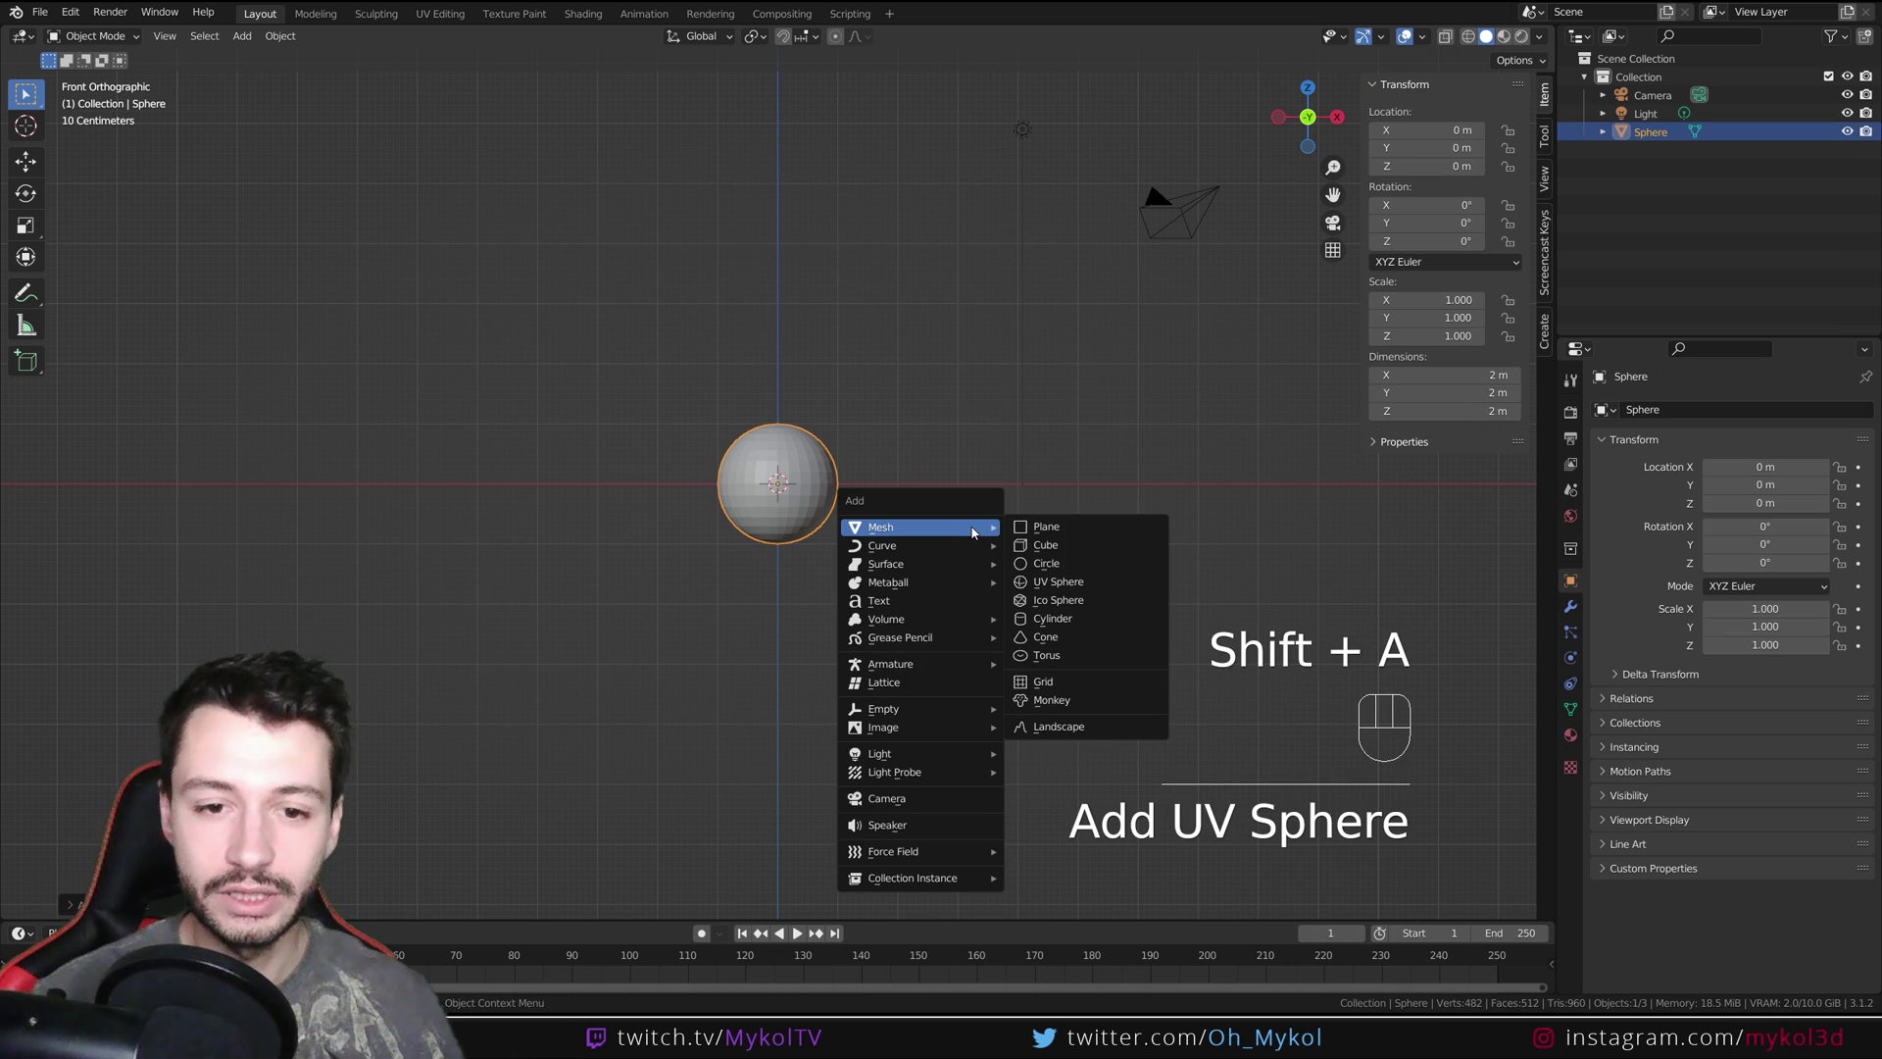
{"action": "left_click", "coordinate": [1078, 545]}
{"action": "key", "text": "s"}
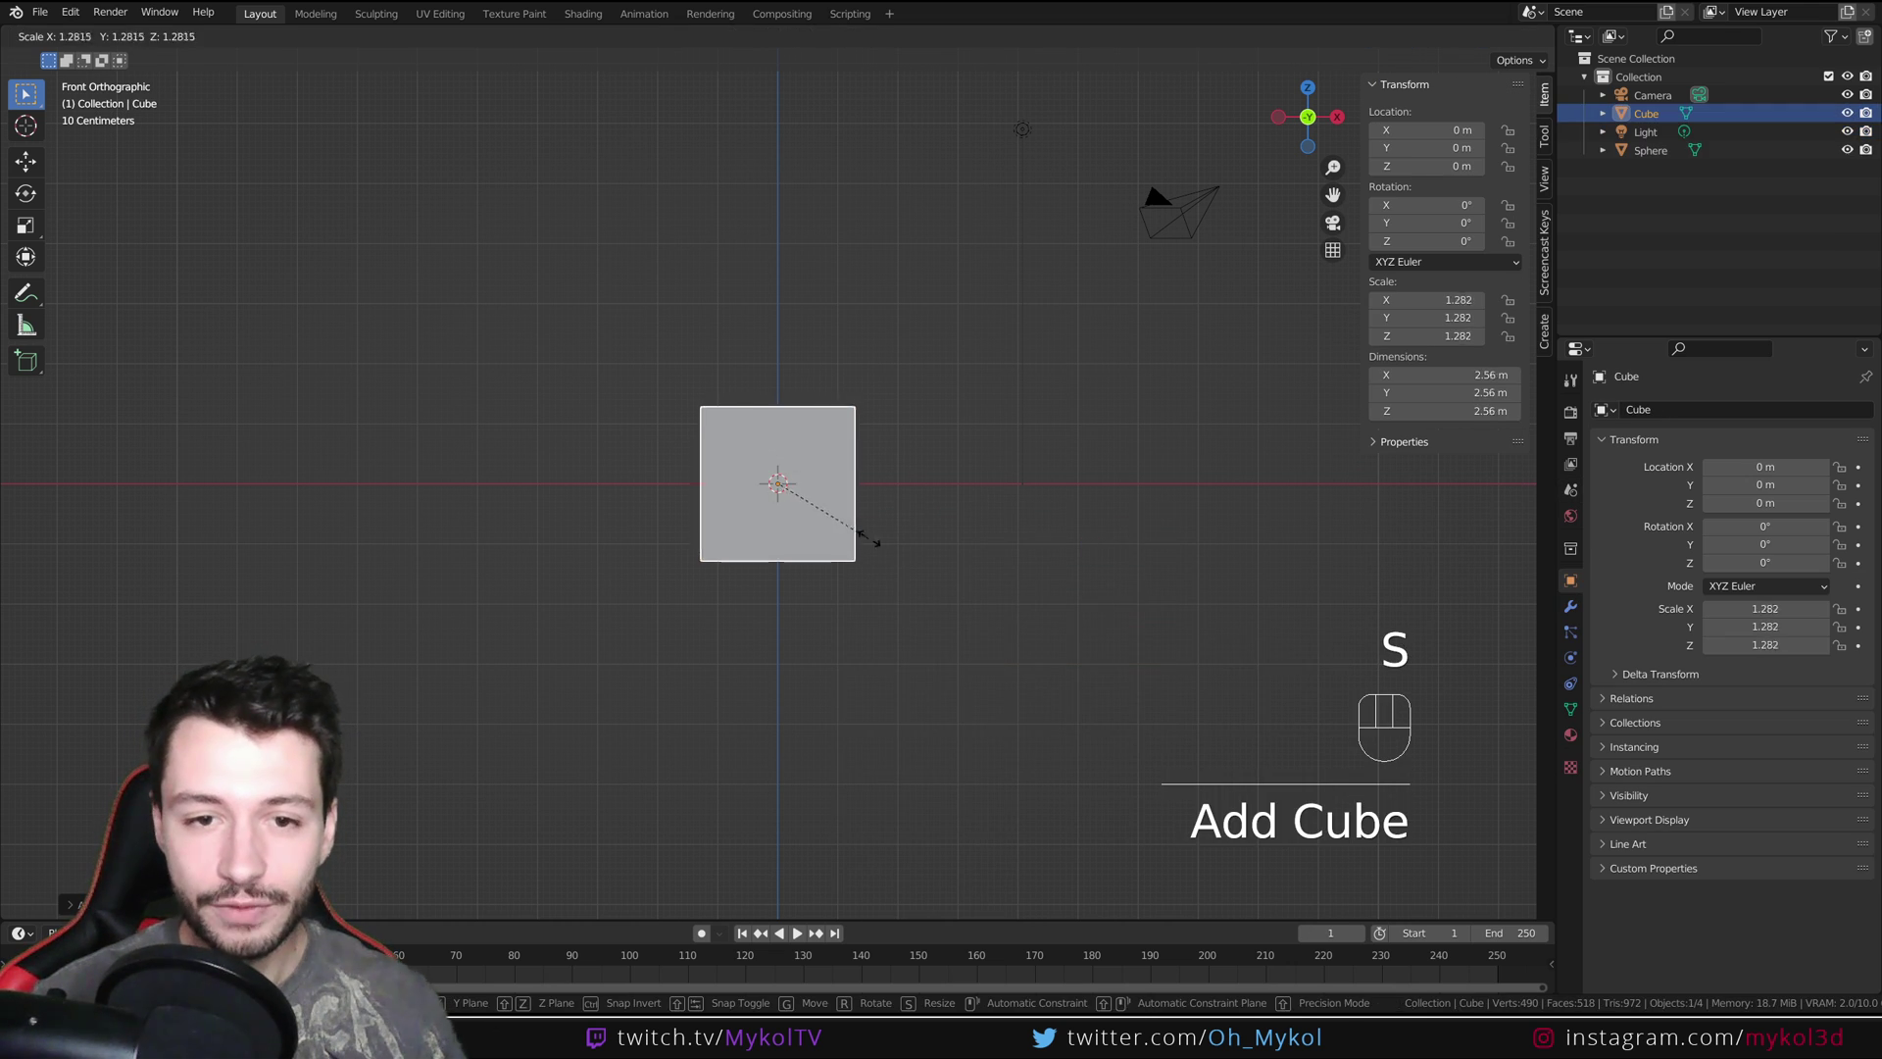
{"action": "key", "text": "ctrl"}
{"action": "left_click", "coordinate": [1020, 559]}
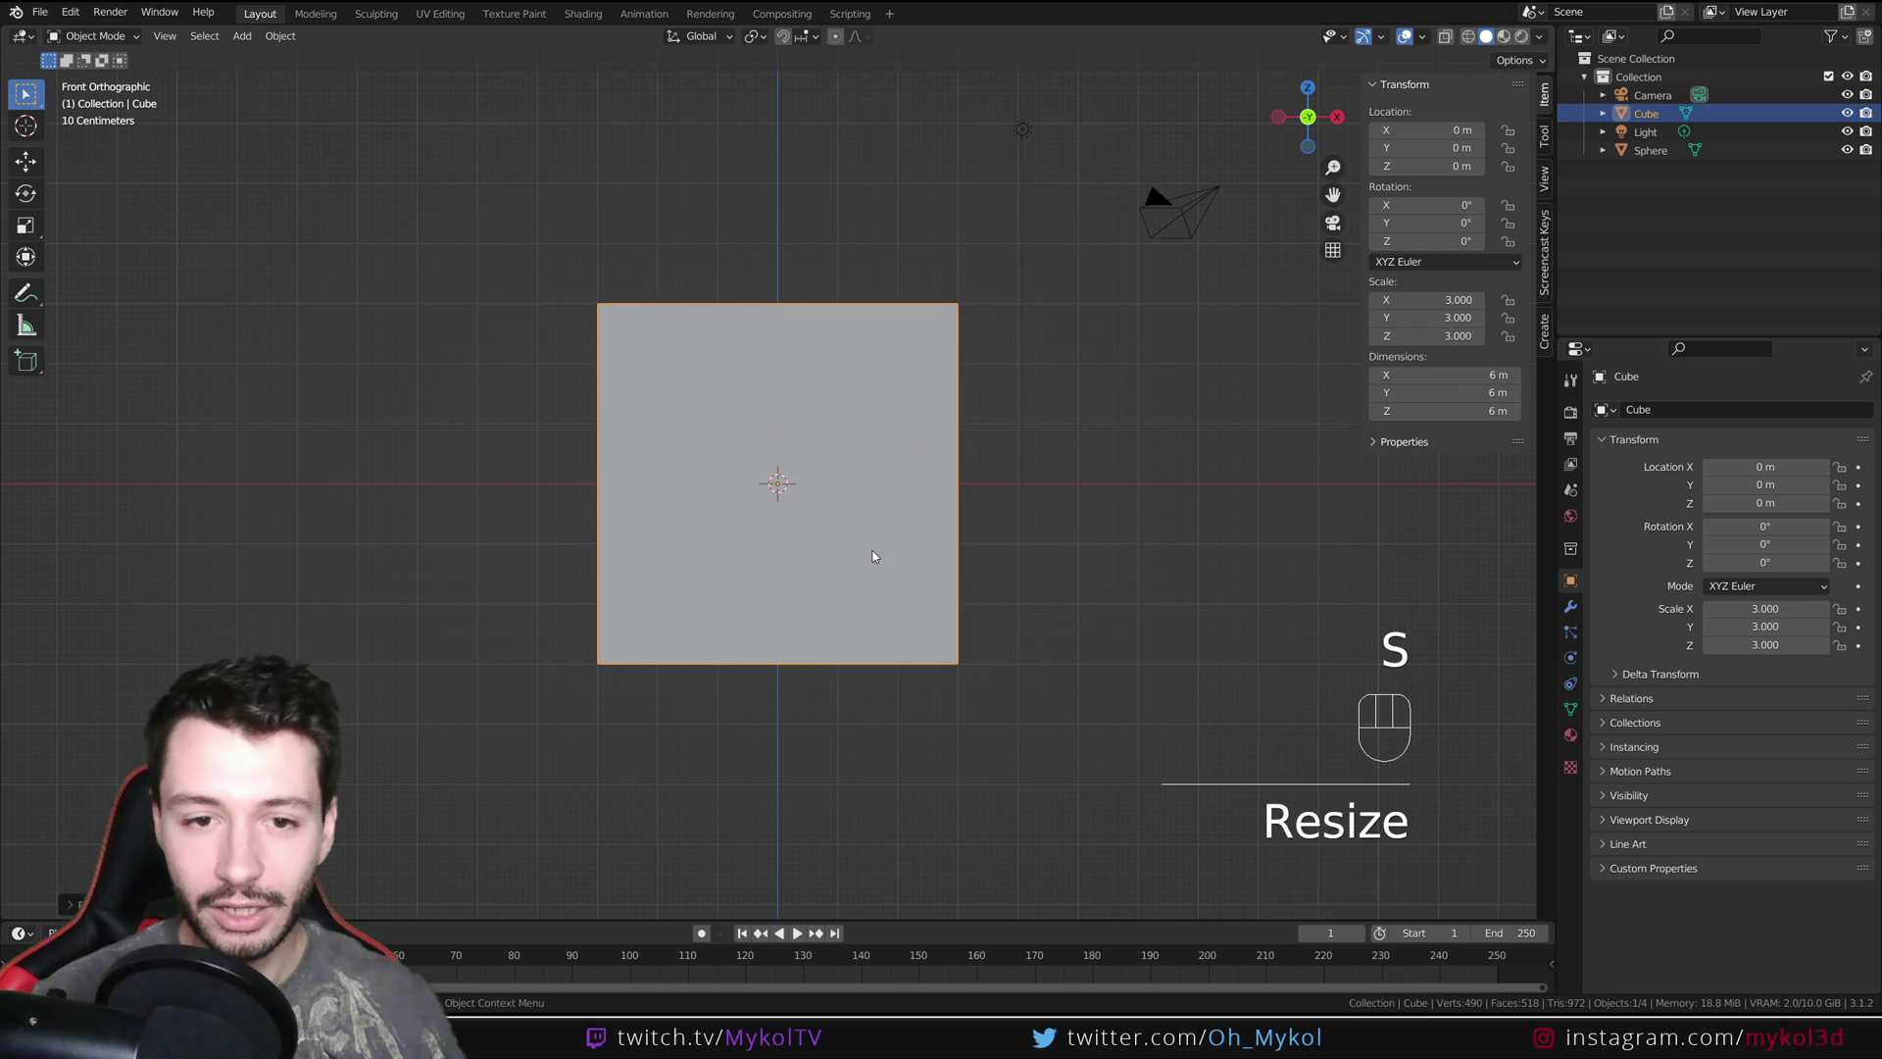
Show the scene in wireframe and scale the sphere uniformly to 0.4
{"action": "key", "text": "z"}
{"action": "left_click", "coordinate": [709, 538]}
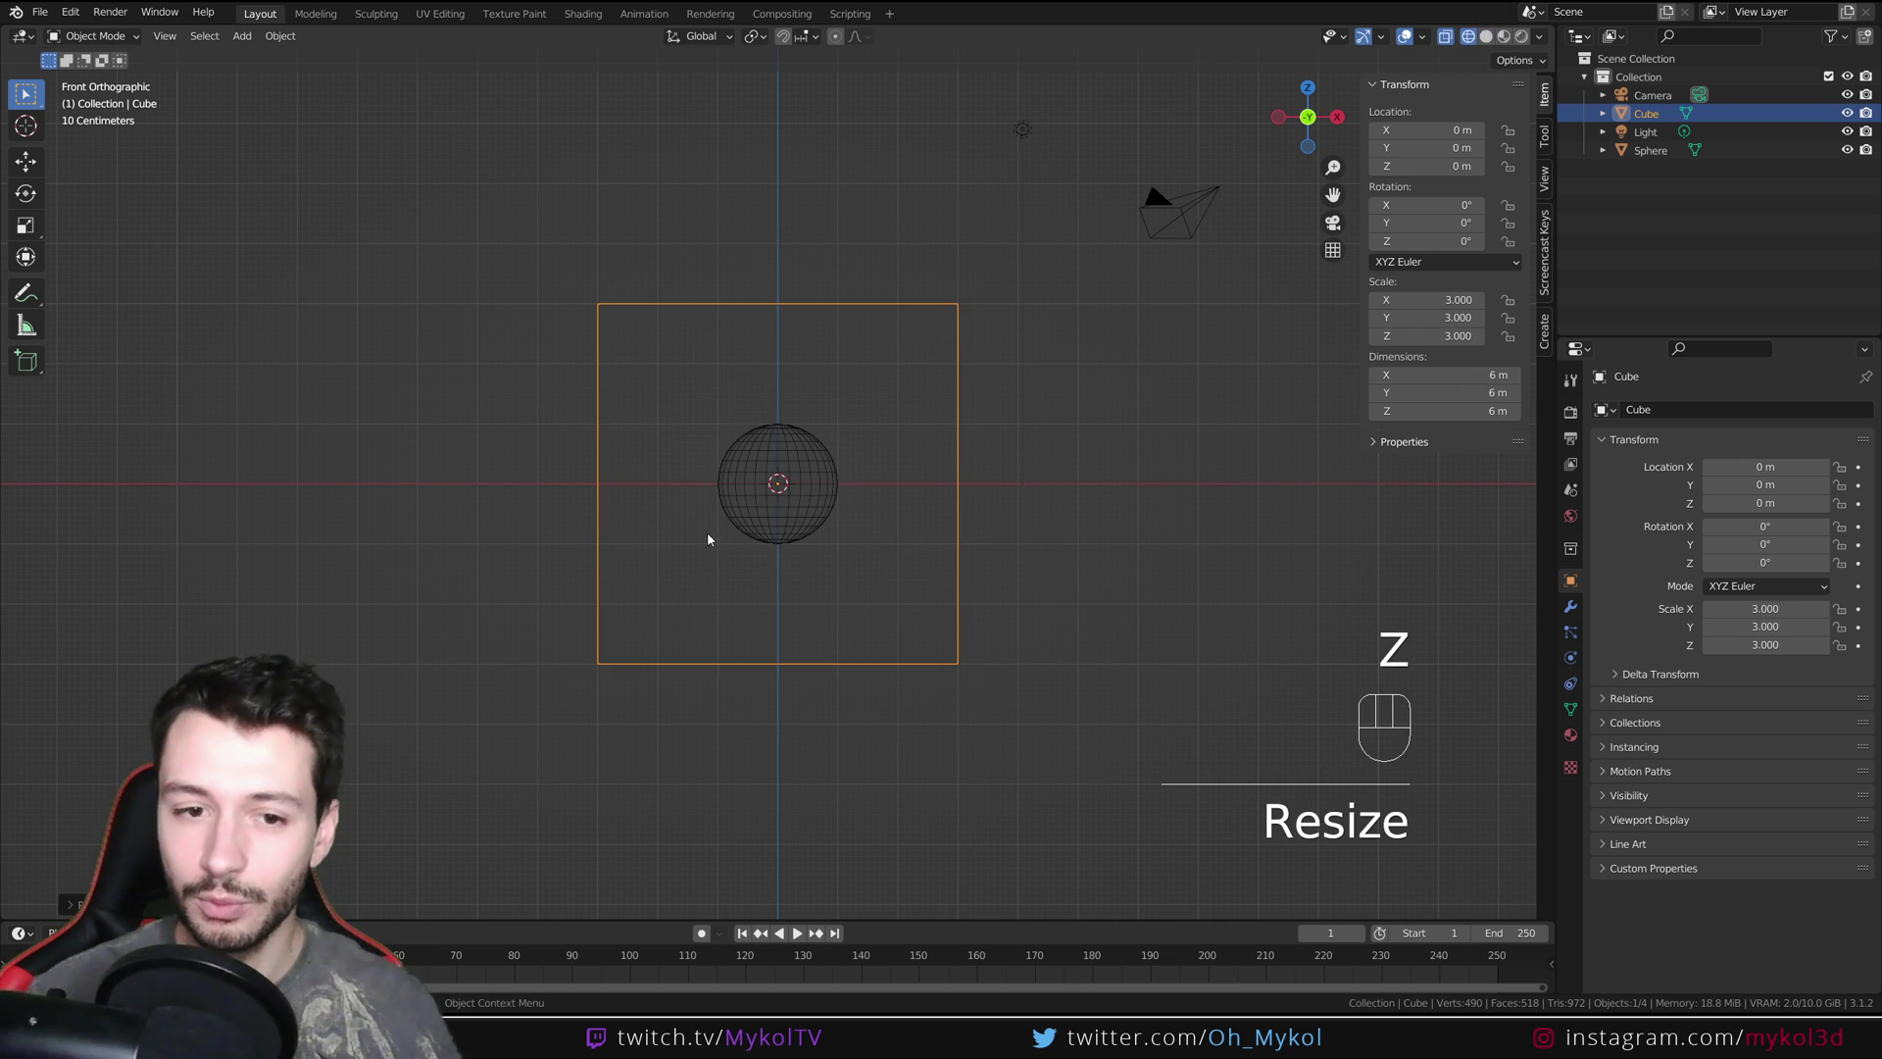
{"action": "left_click", "coordinate": [838, 488]}
{"action": "key", "text": "s"}
{"action": "key", "text": "ctrl"}
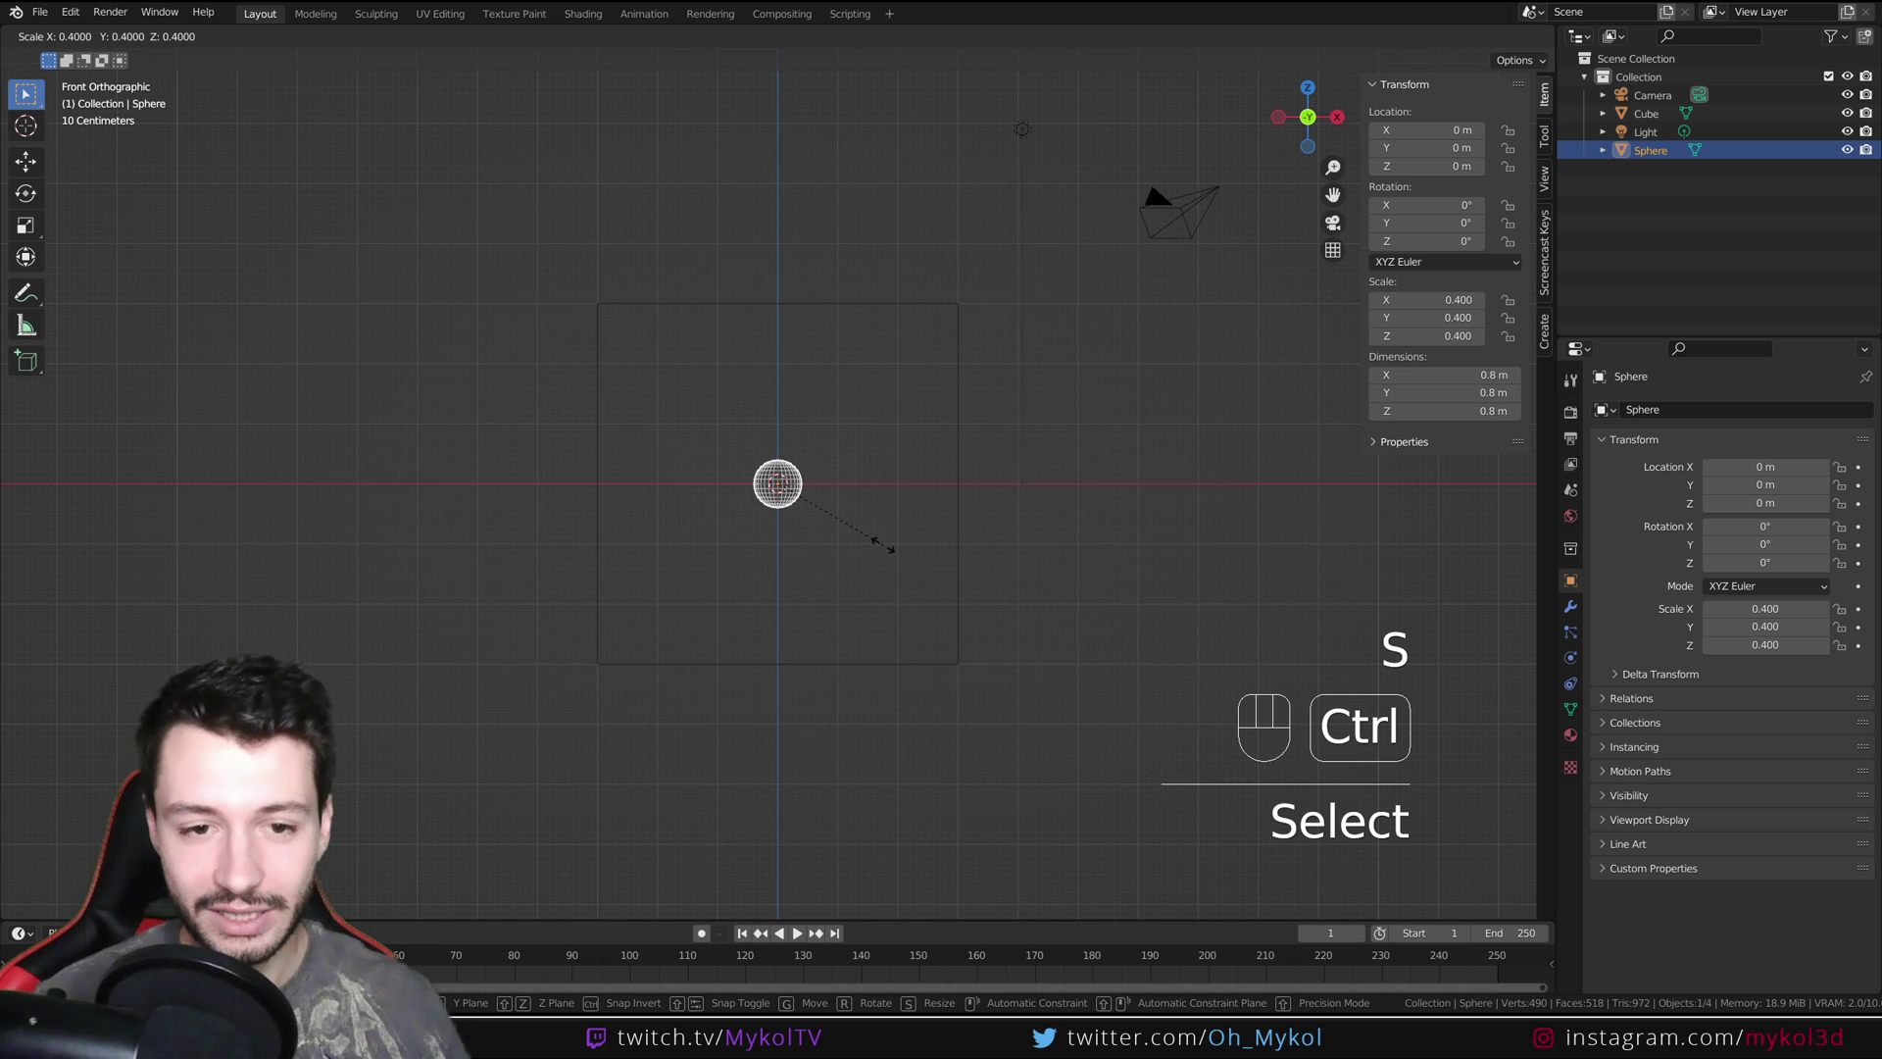
{"action": "left_click", "coordinate": [883, 548]}
Move the sphere down along the Z axis to -2.2 m, near the bottom of the cube
{"action": "key", "text": "g"}
{"action": "key", "text": "ctrl"}
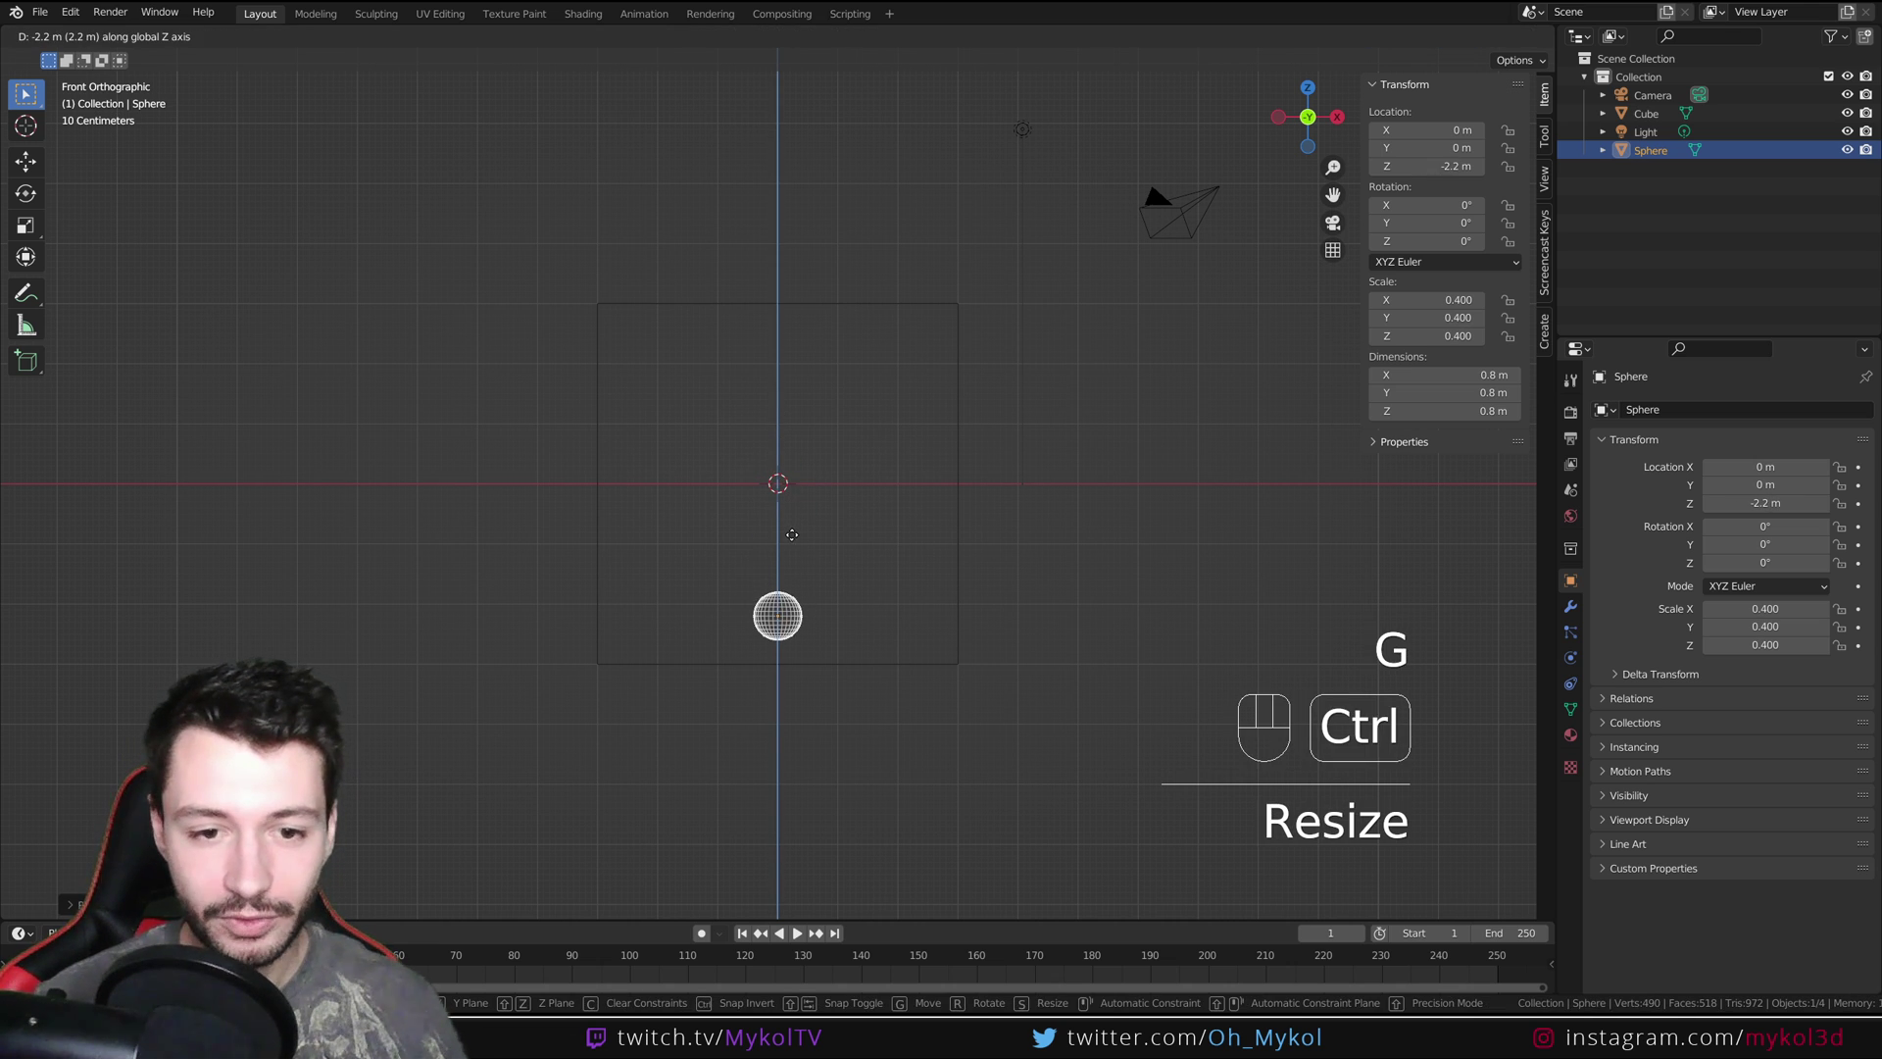
{"action": "left_click", "coordinate": [792, 534]}
{"action": "left_click", "coordinate": [1026, 572]}
{"action": "left_click", "coordinate": [683, 312]}
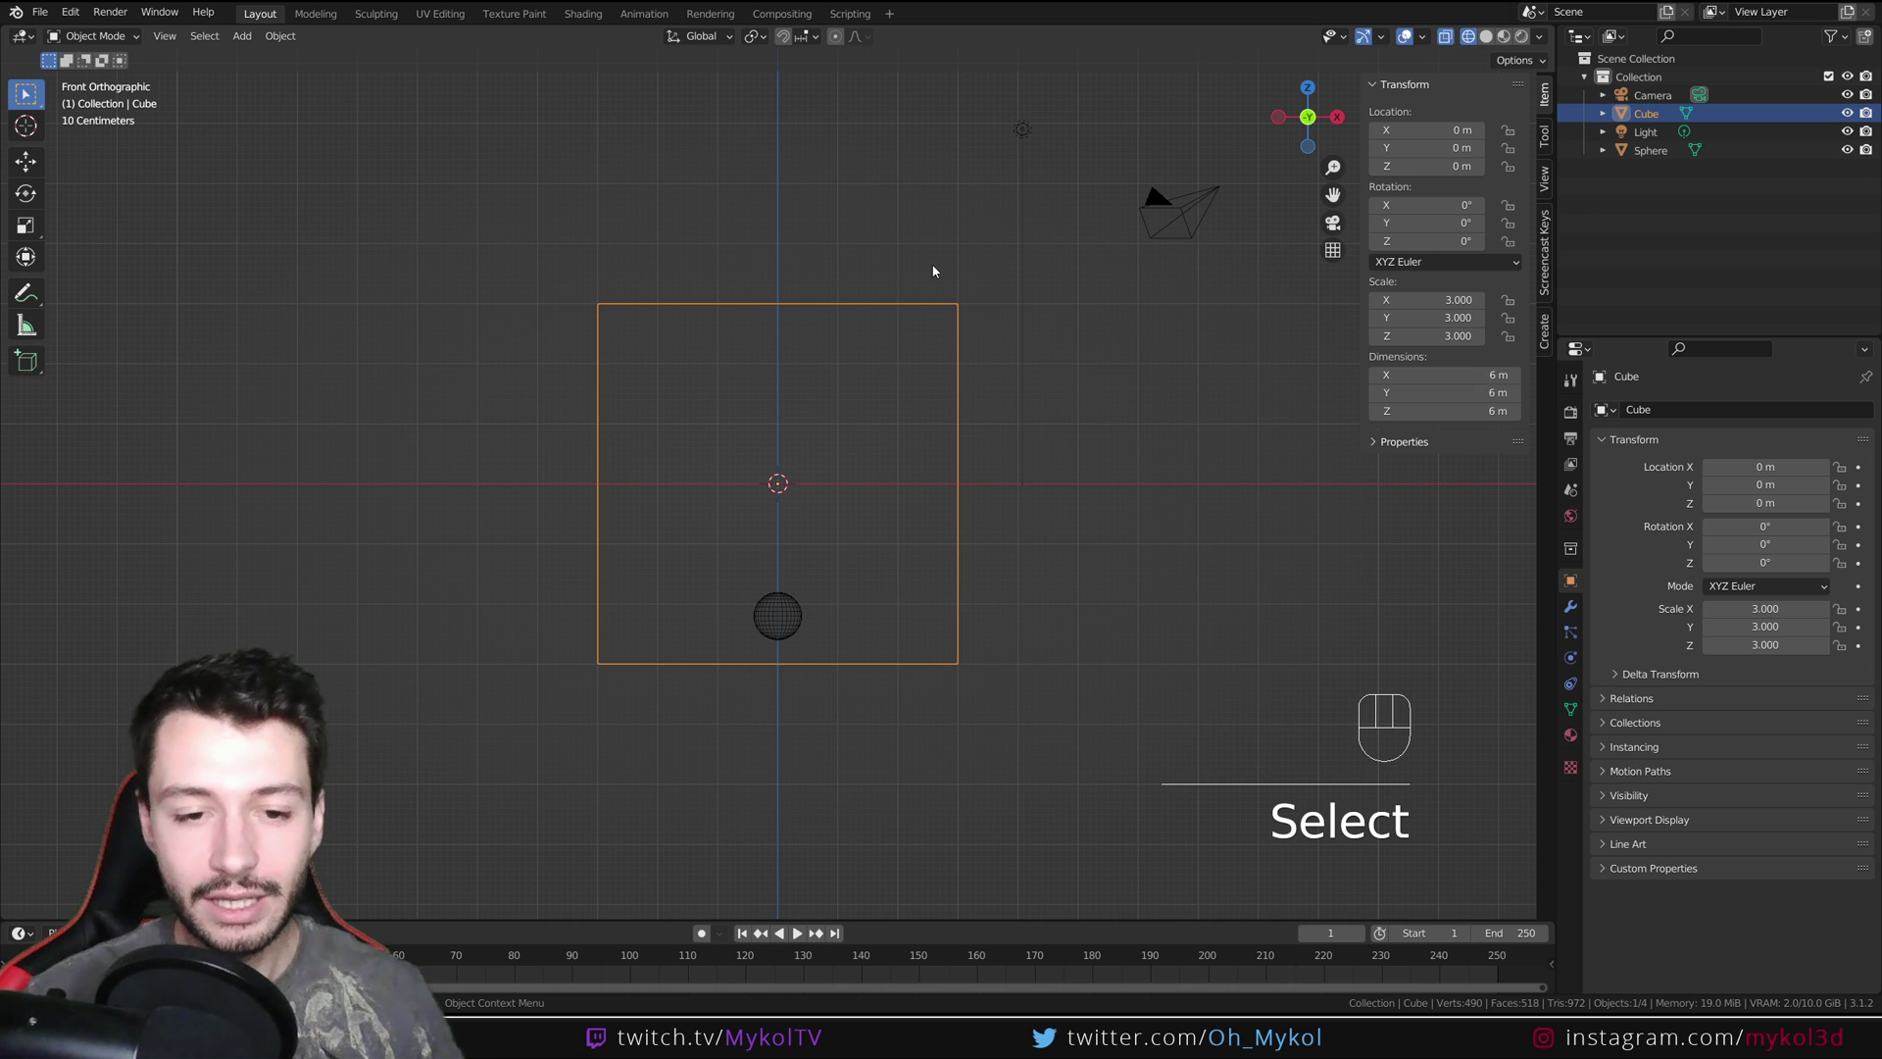
{"action": "left_click", "coordinate": [799, 621]}
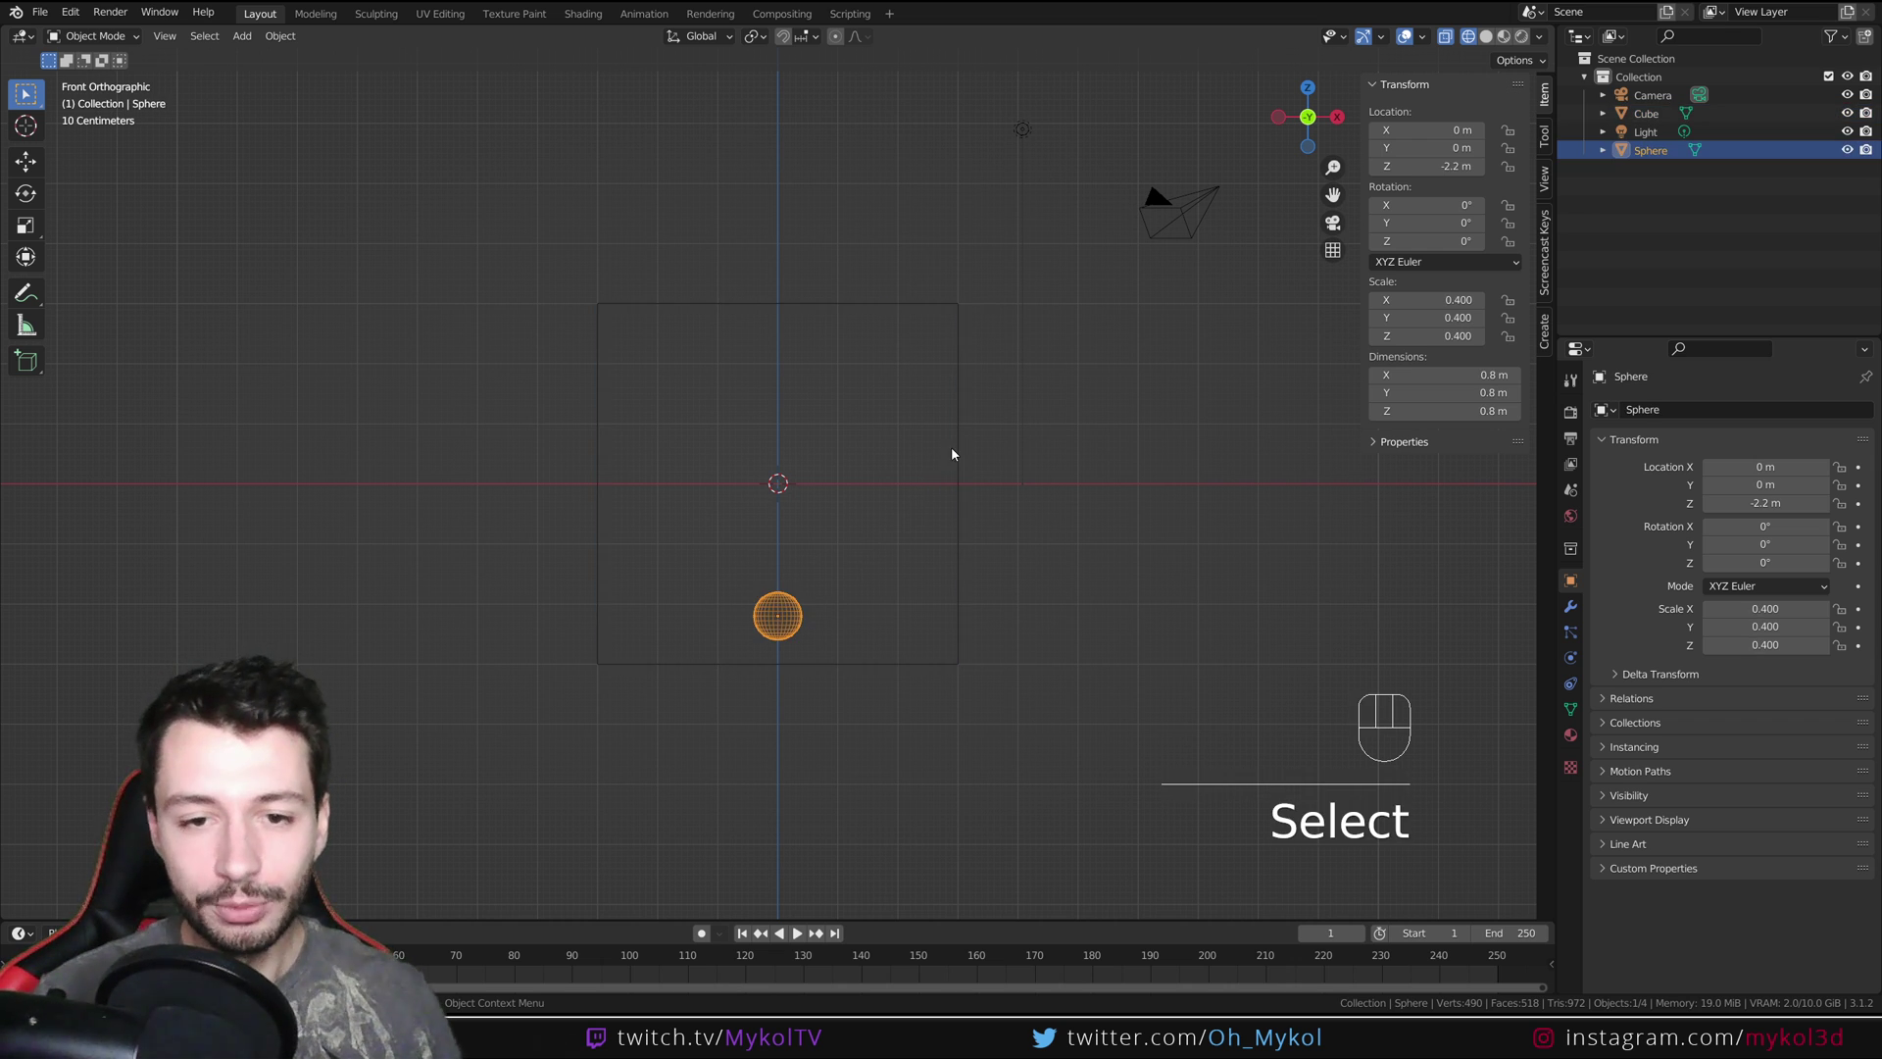
Apply the scale of both the cube and the sphere
{"action": "left_click", "coordinate": [598, 402]}
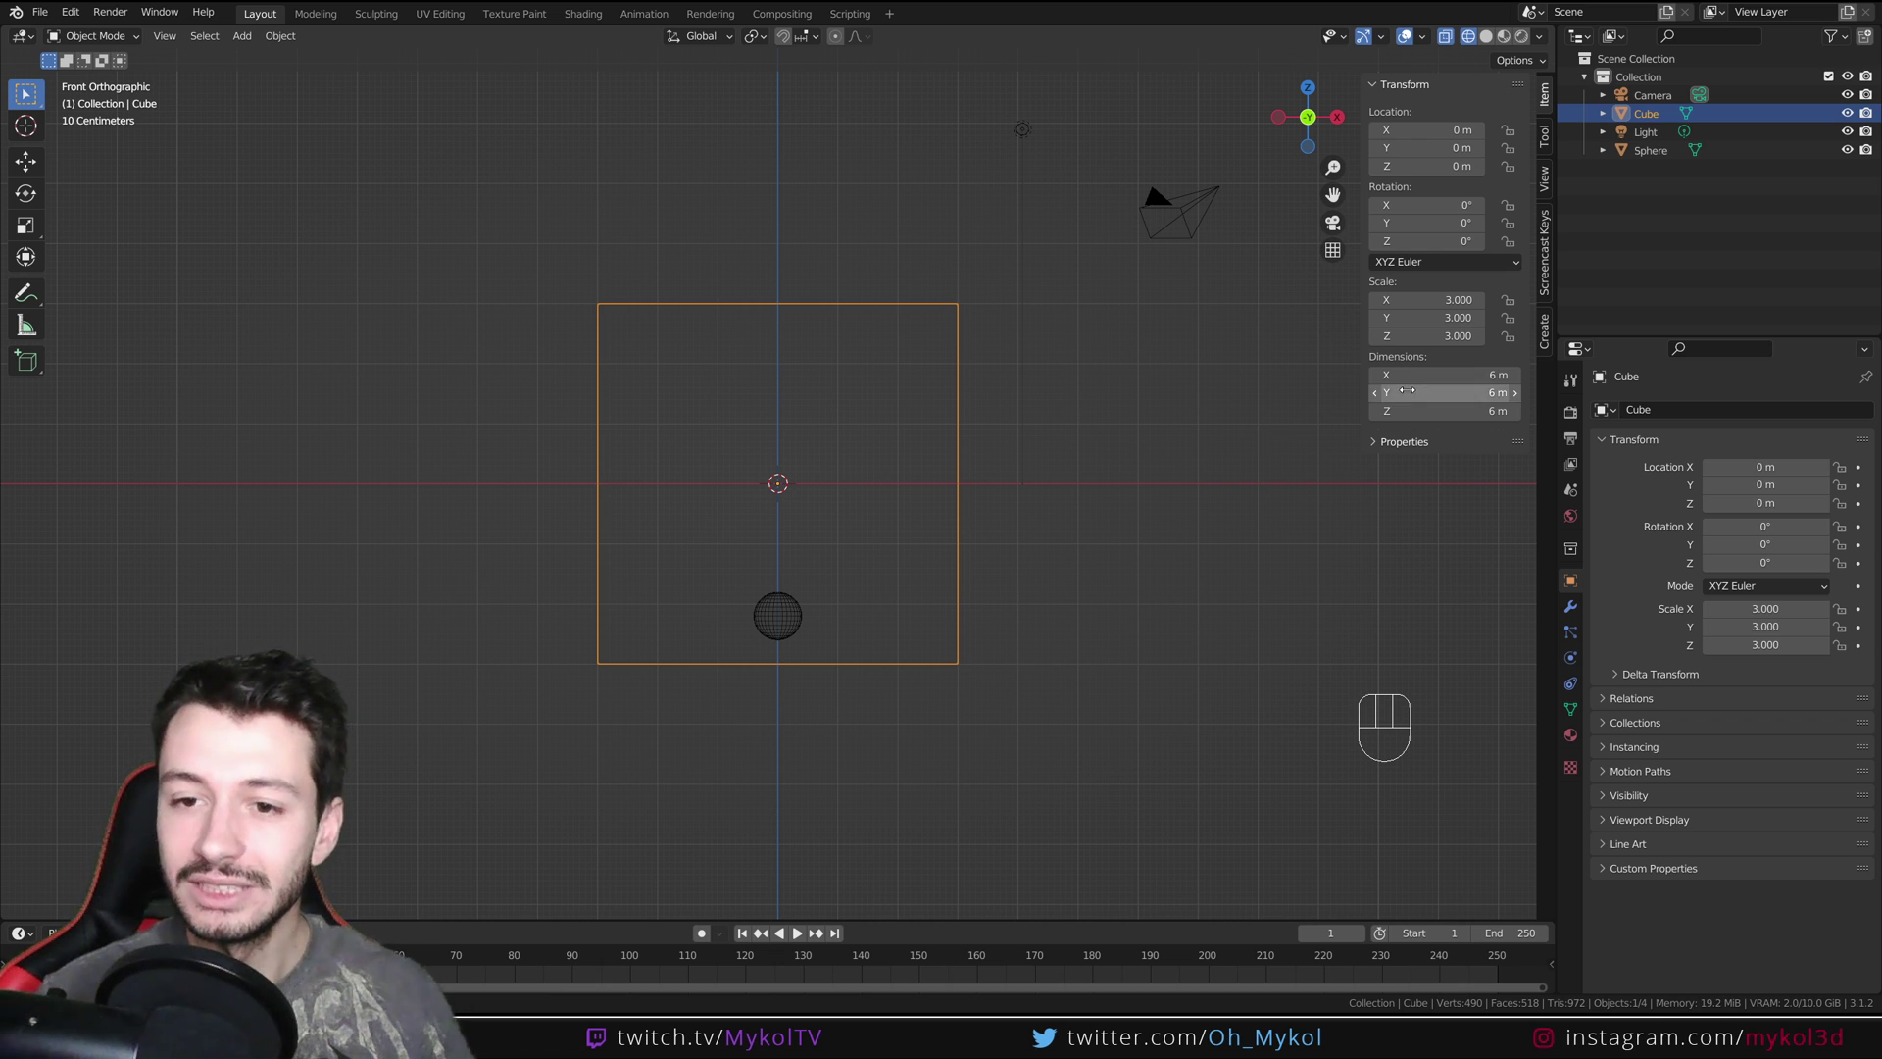
{"action": "key", "text": "ctrl+a"}
{"action": "left_click", "coordinate": [799, 503]}
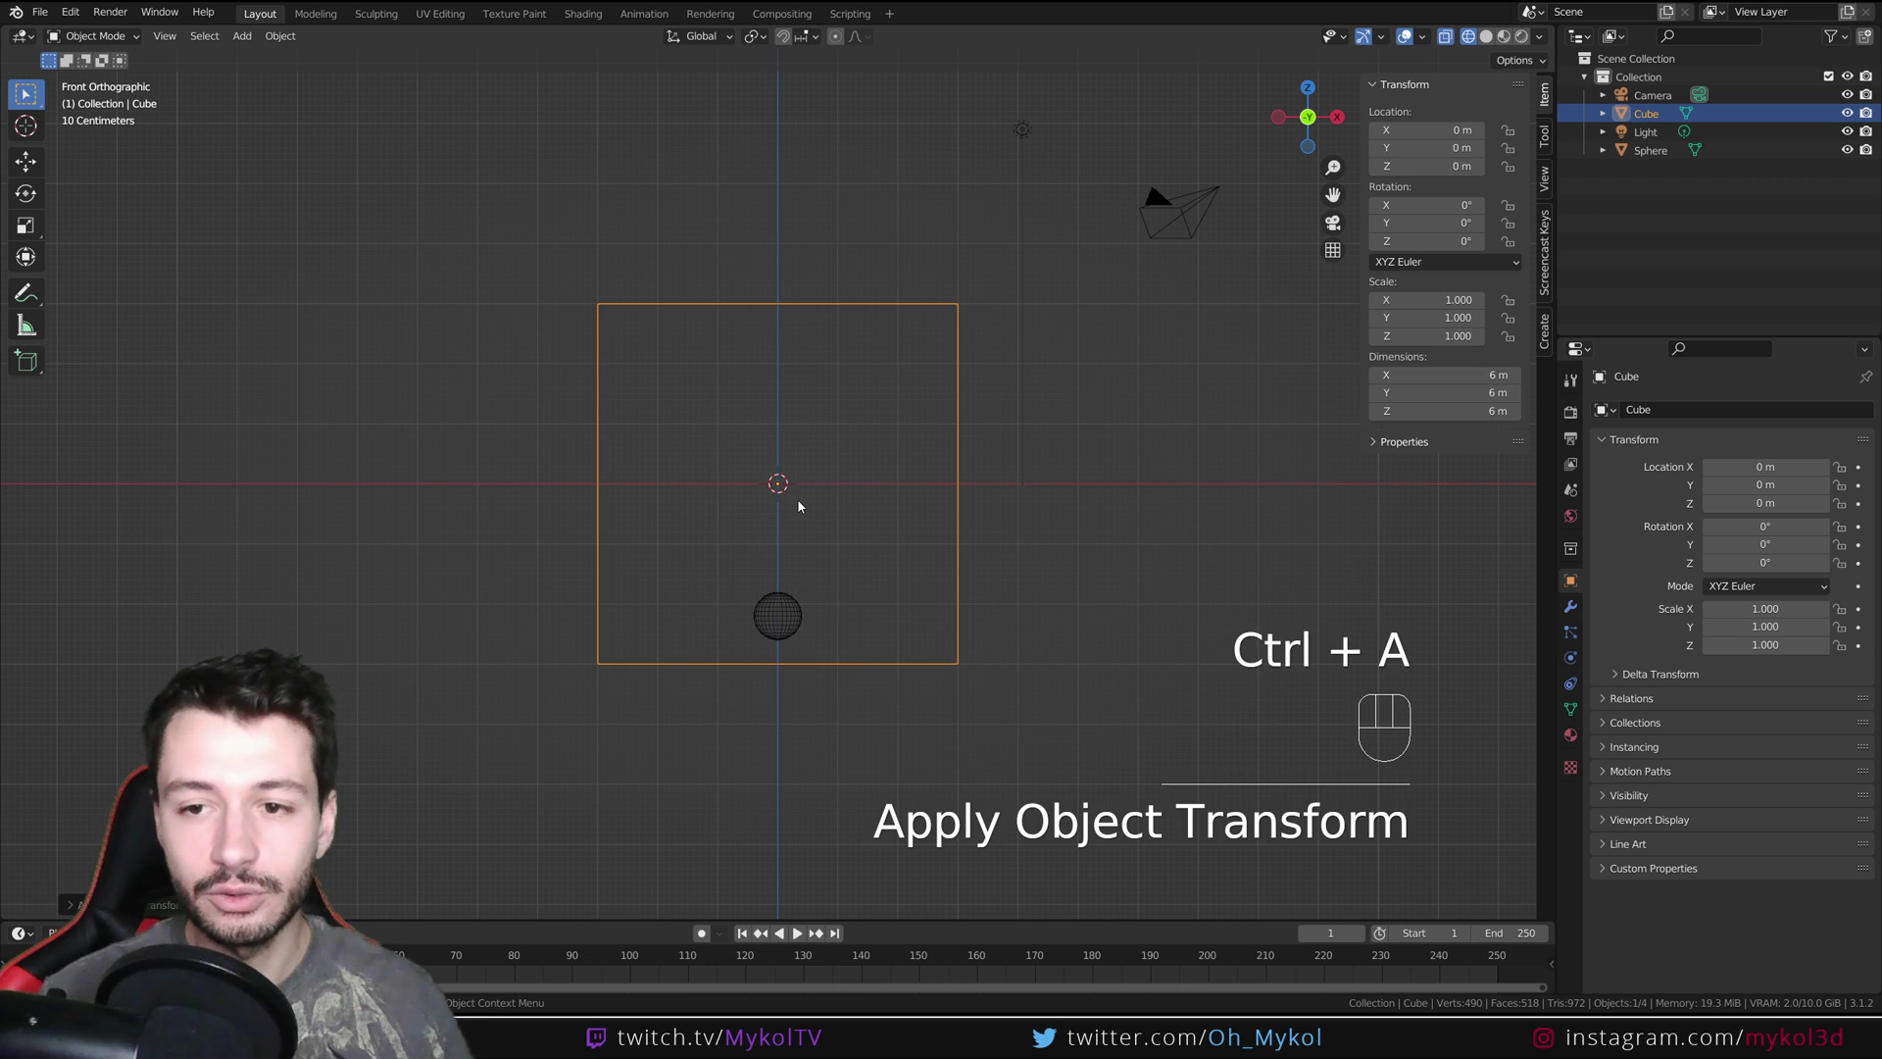
{"action": "left_click", "coordinate": [813, 618]}
{"action": "key", "text": "ctrl+a"}
{"action": "left_click", "coordinate": [814, 584]}
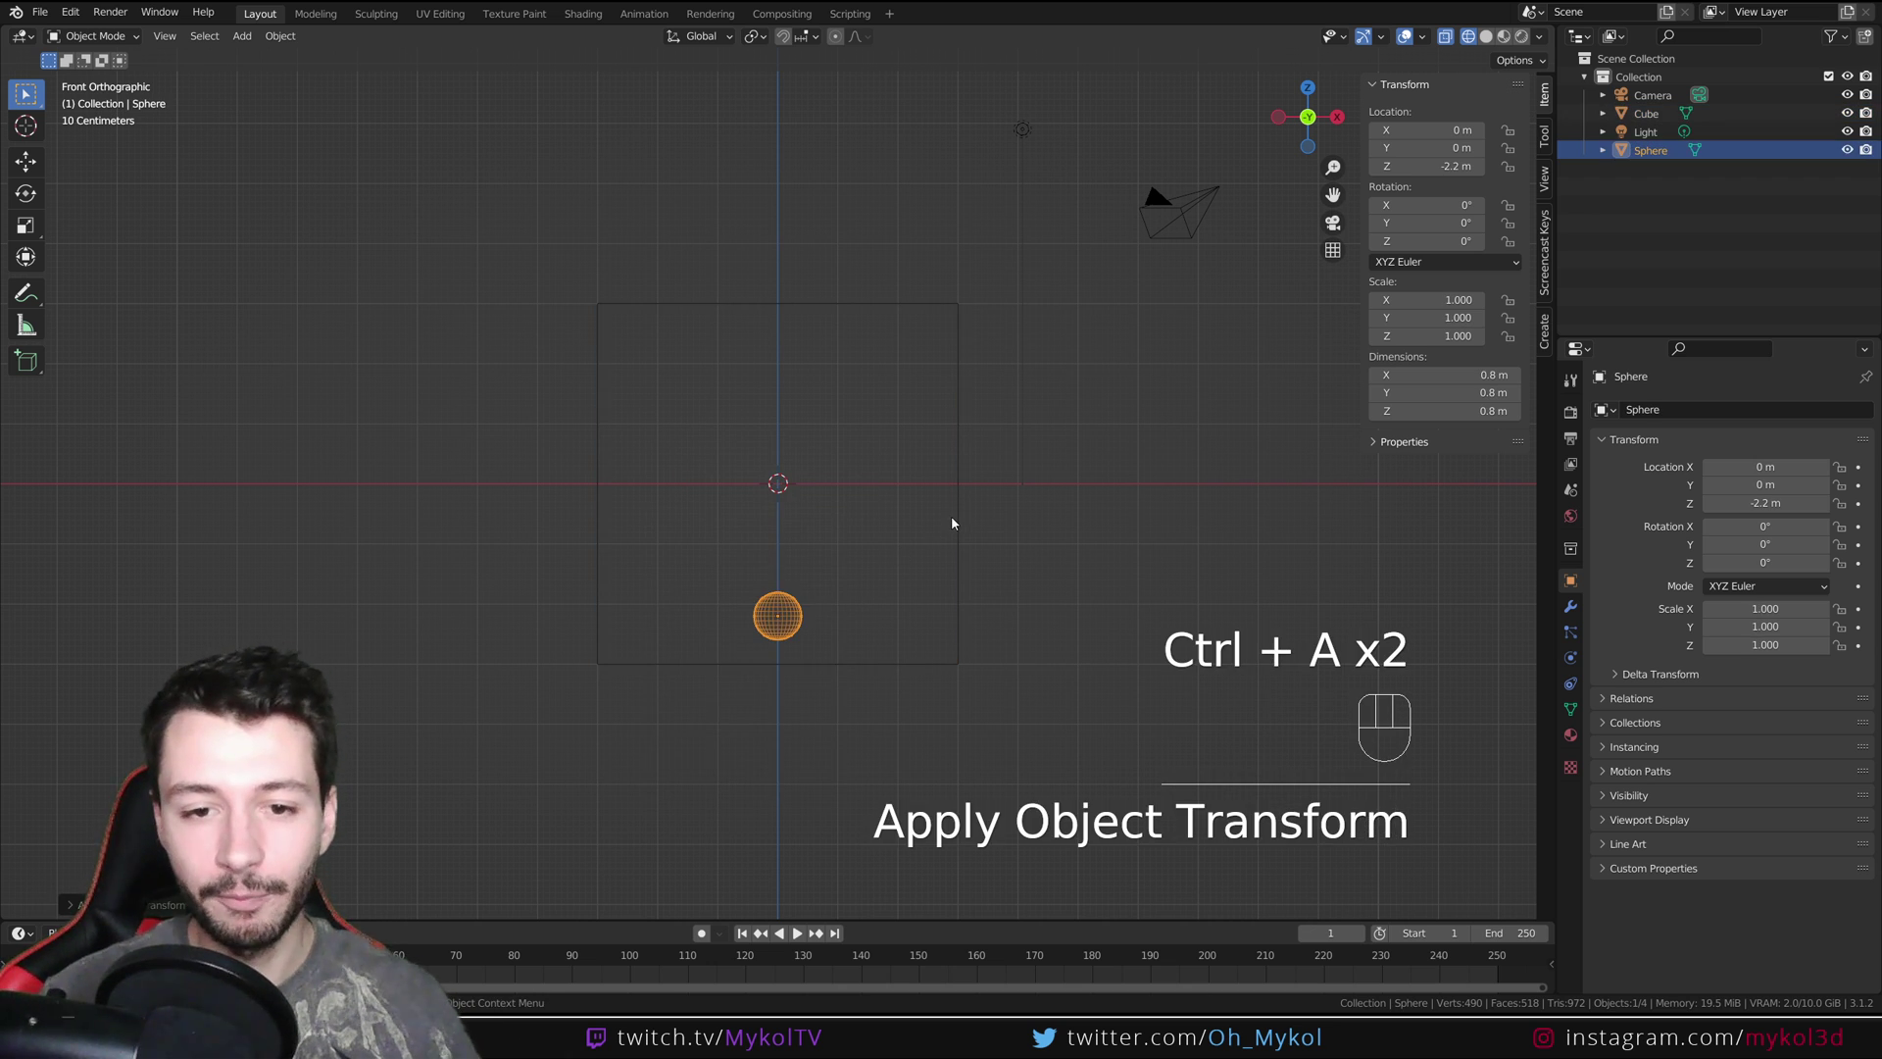
Add Fluid physics to the cube with type Domain and domain type Gas
{"action": "left_click", "coordinate": [954, 522]}
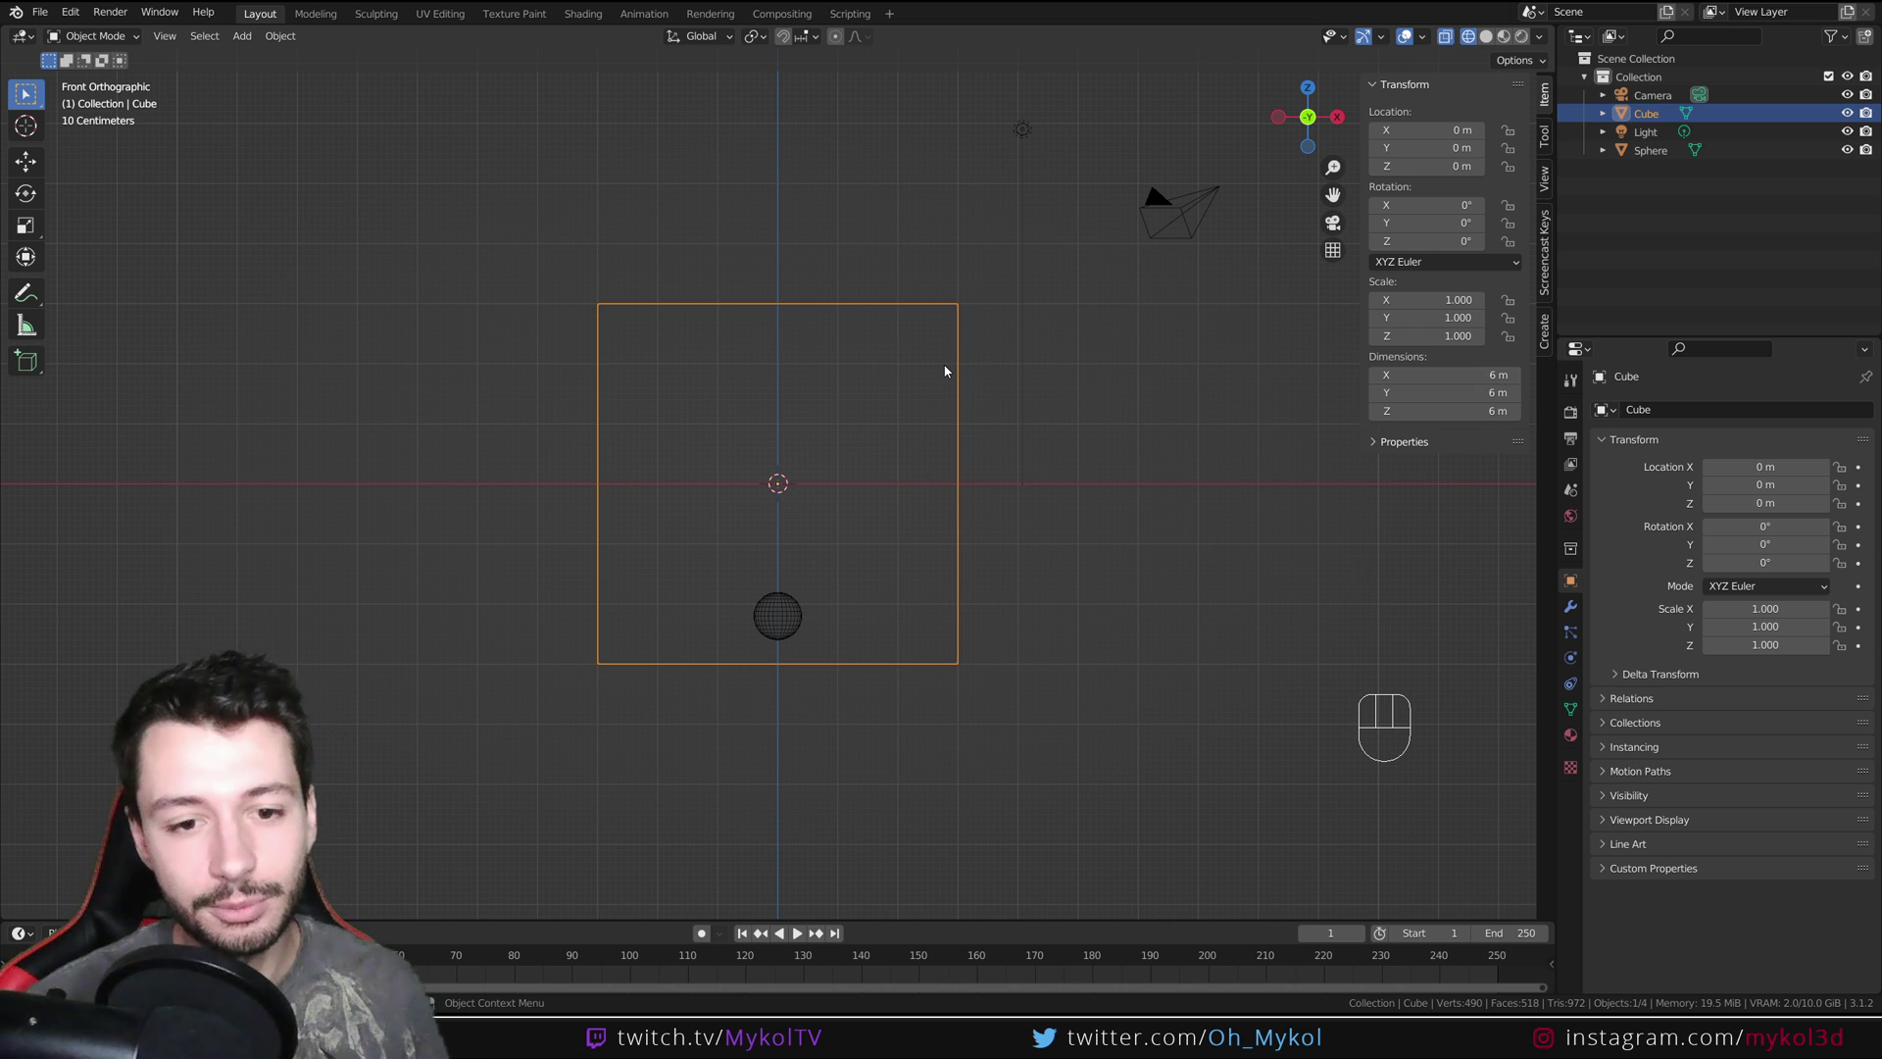
{"action": "left_click", "coordinate": [785, 614]}
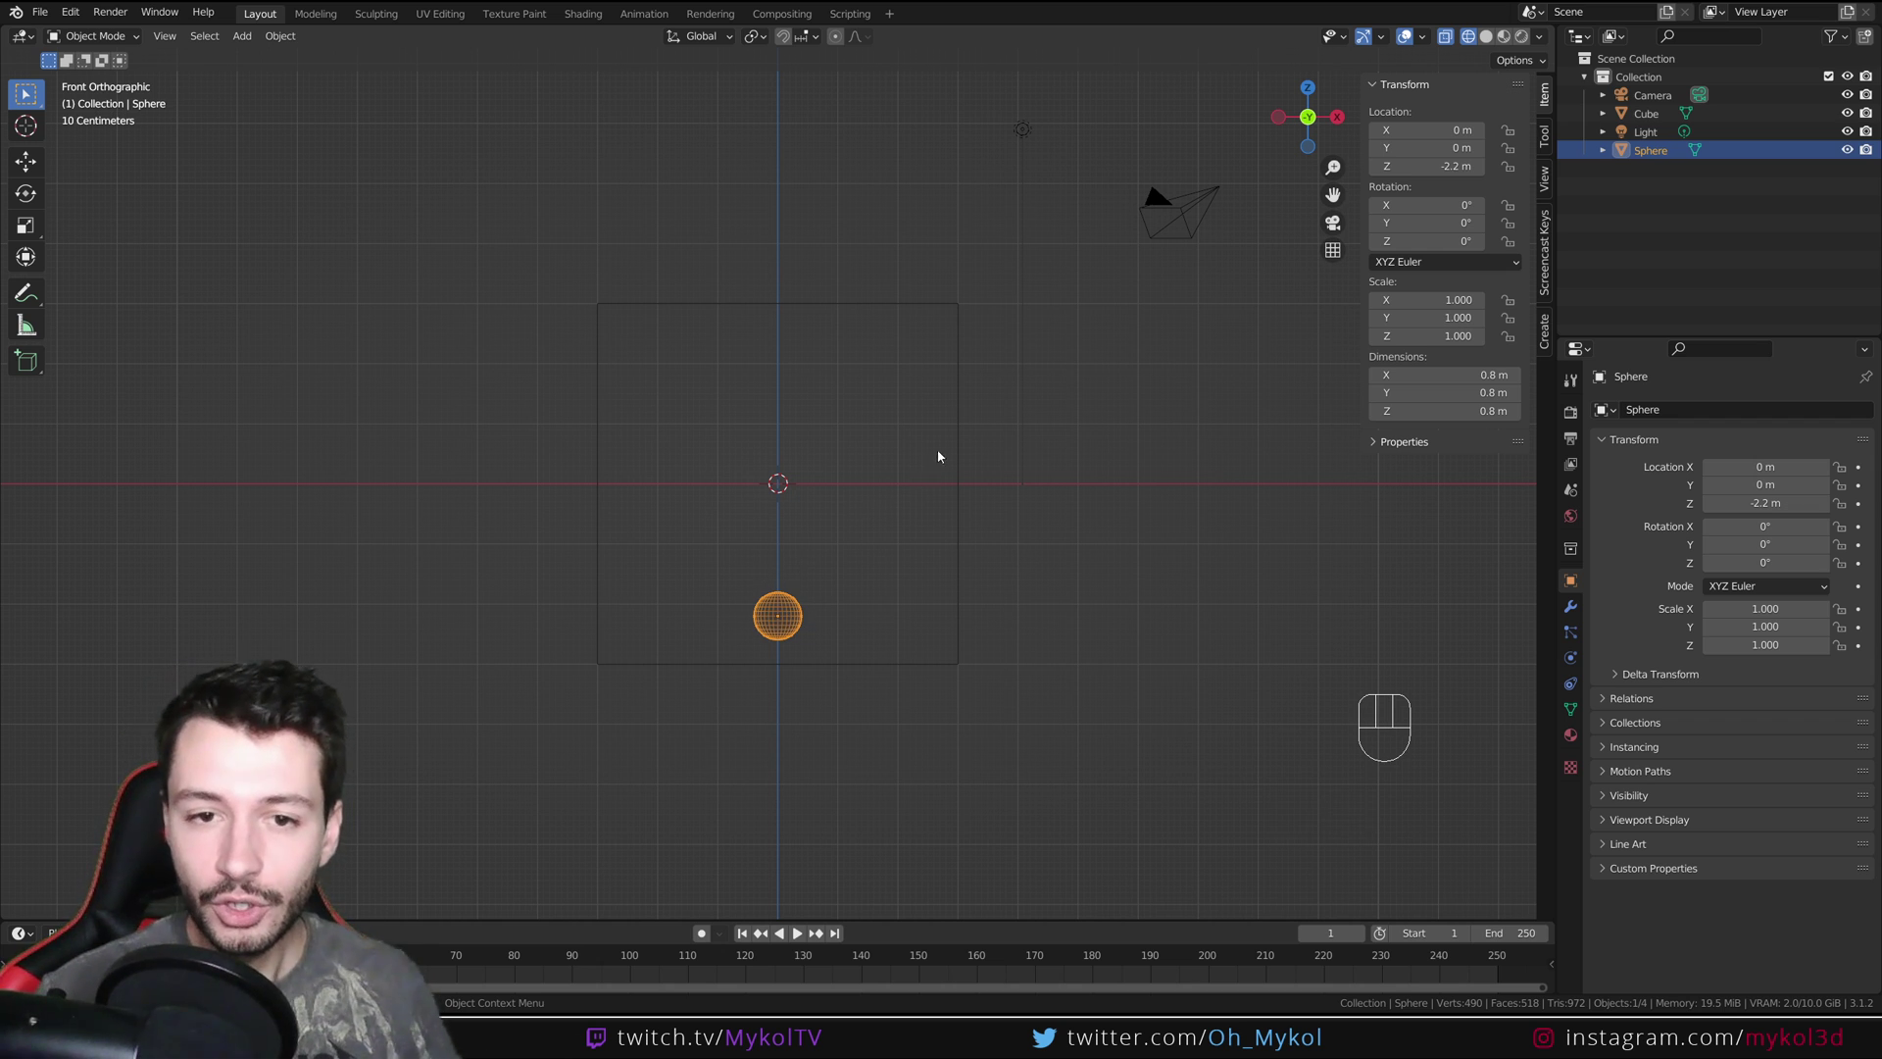
{"action": "left_click", "coordinate": [963, 419]}
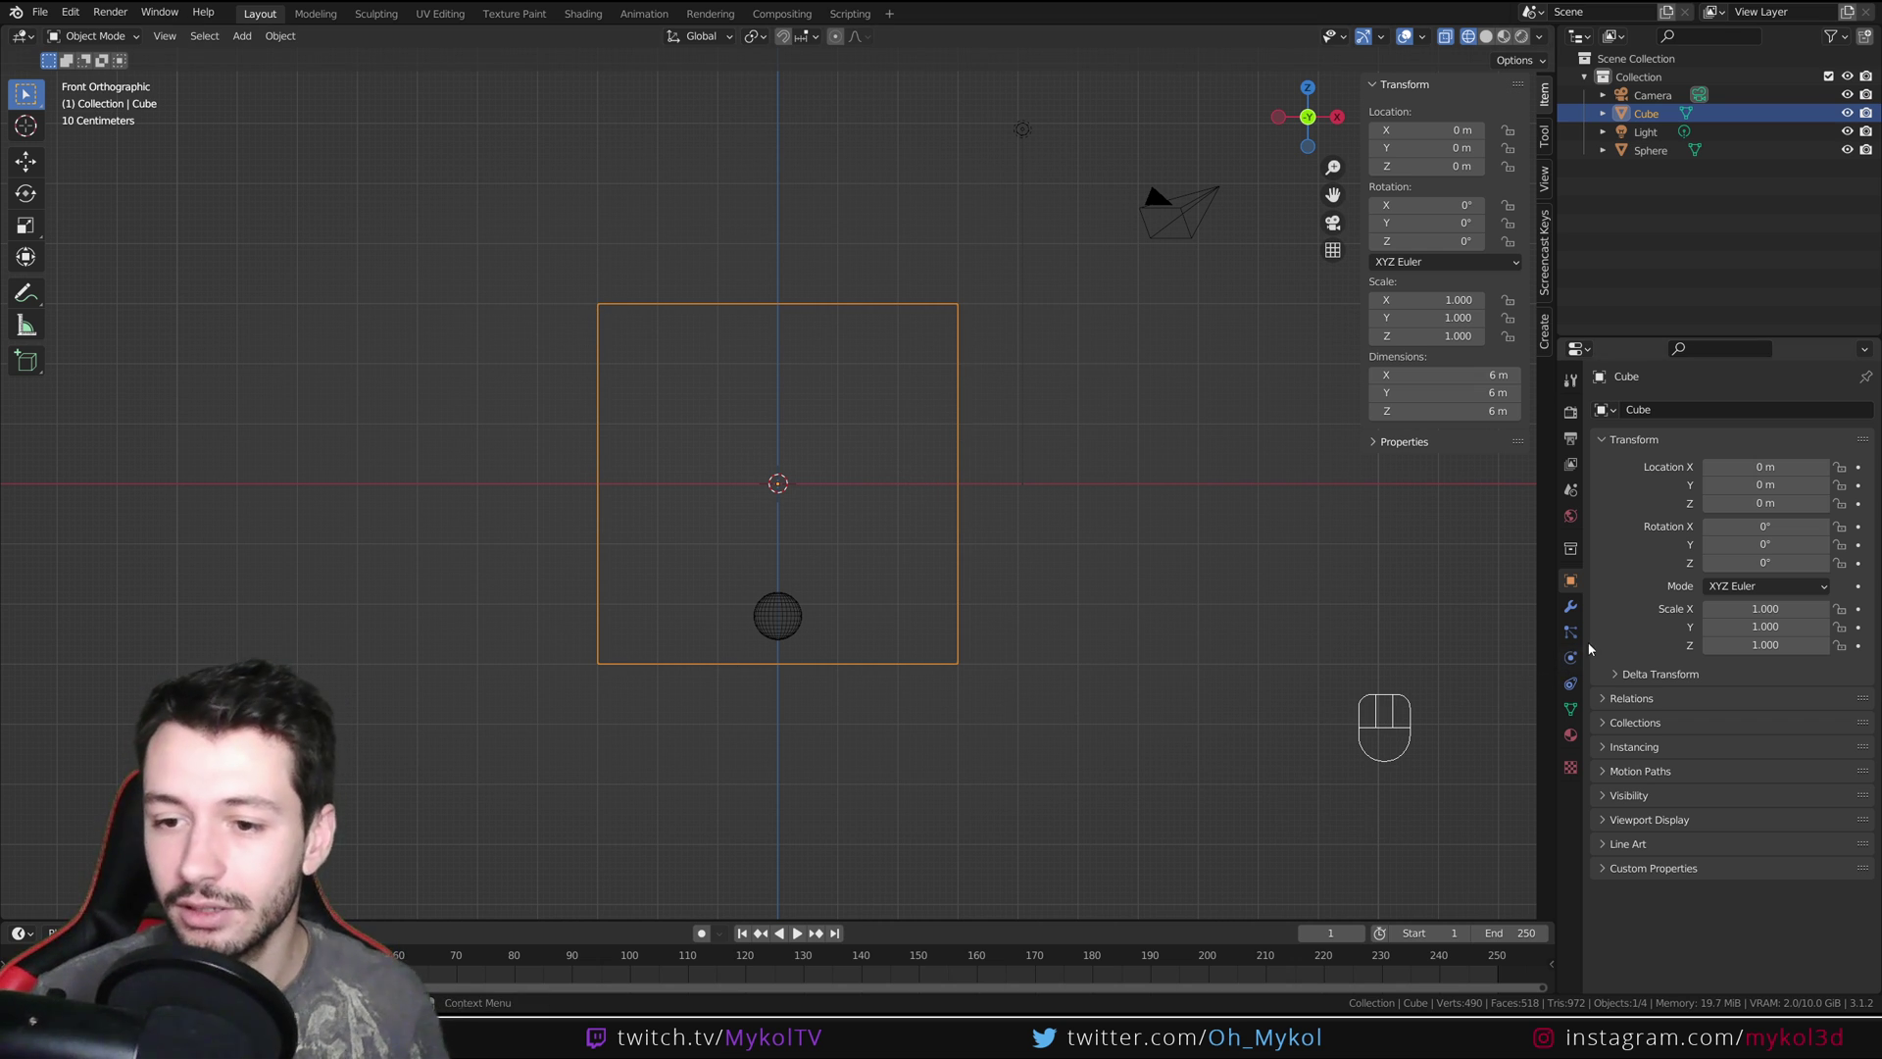
{"action": "left_click", "coordinate": [1570, 661]}
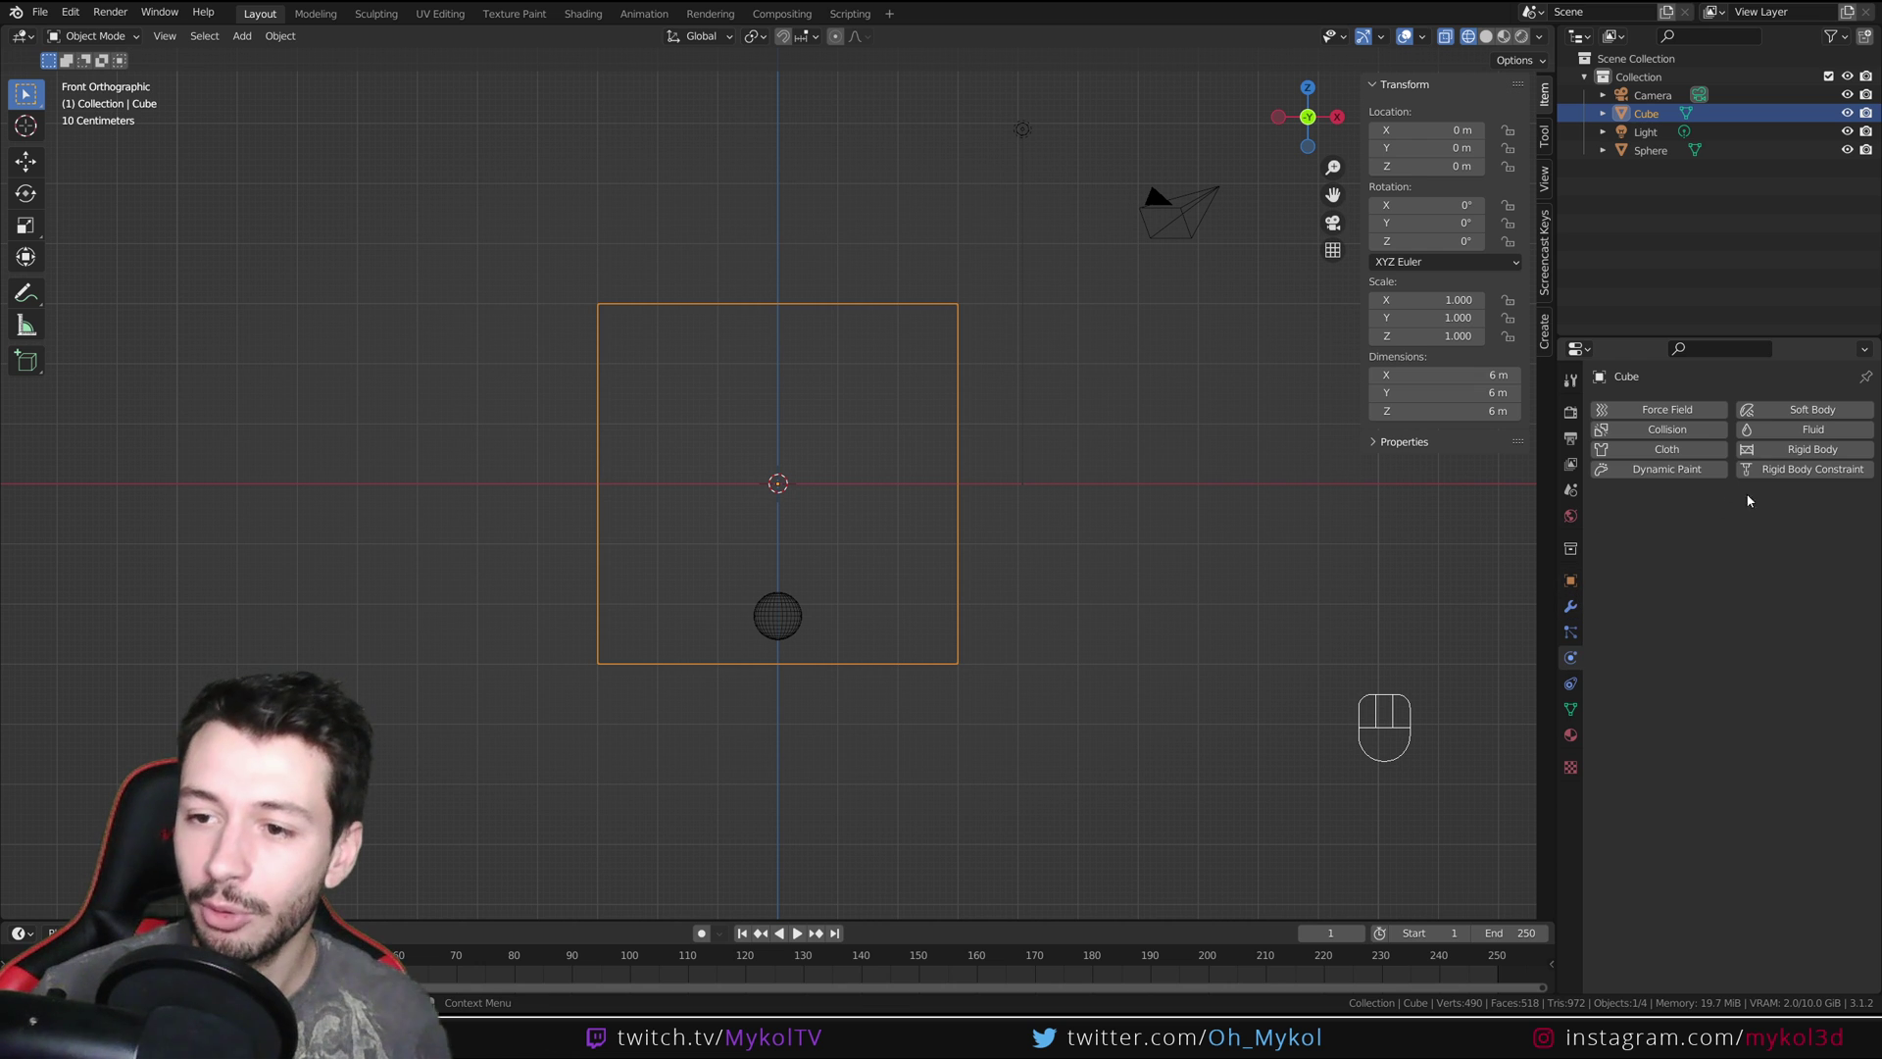
{"action": "left_click", "coordinate": [1787, 432]}
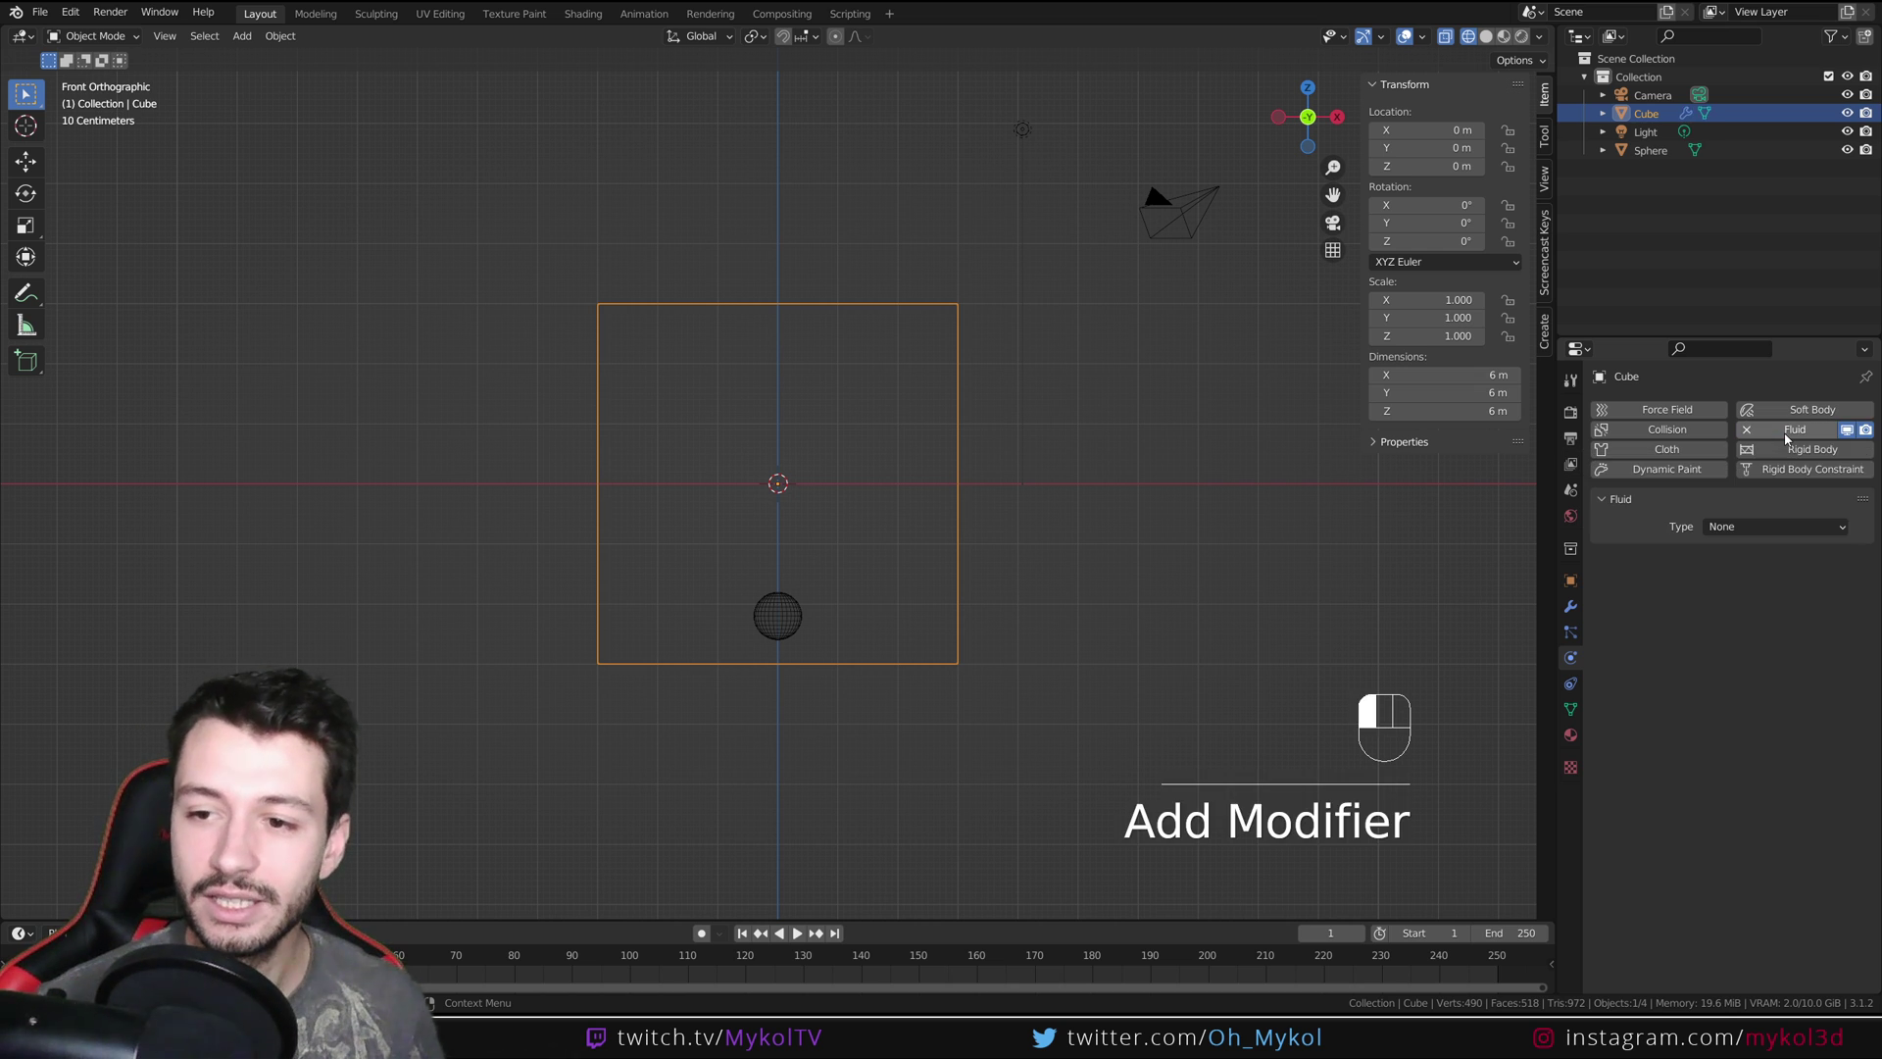
{"action": "left_click", "coordinate": [1747, 526]}
{"action": "left_click", "coordinate": [1746, 568]}
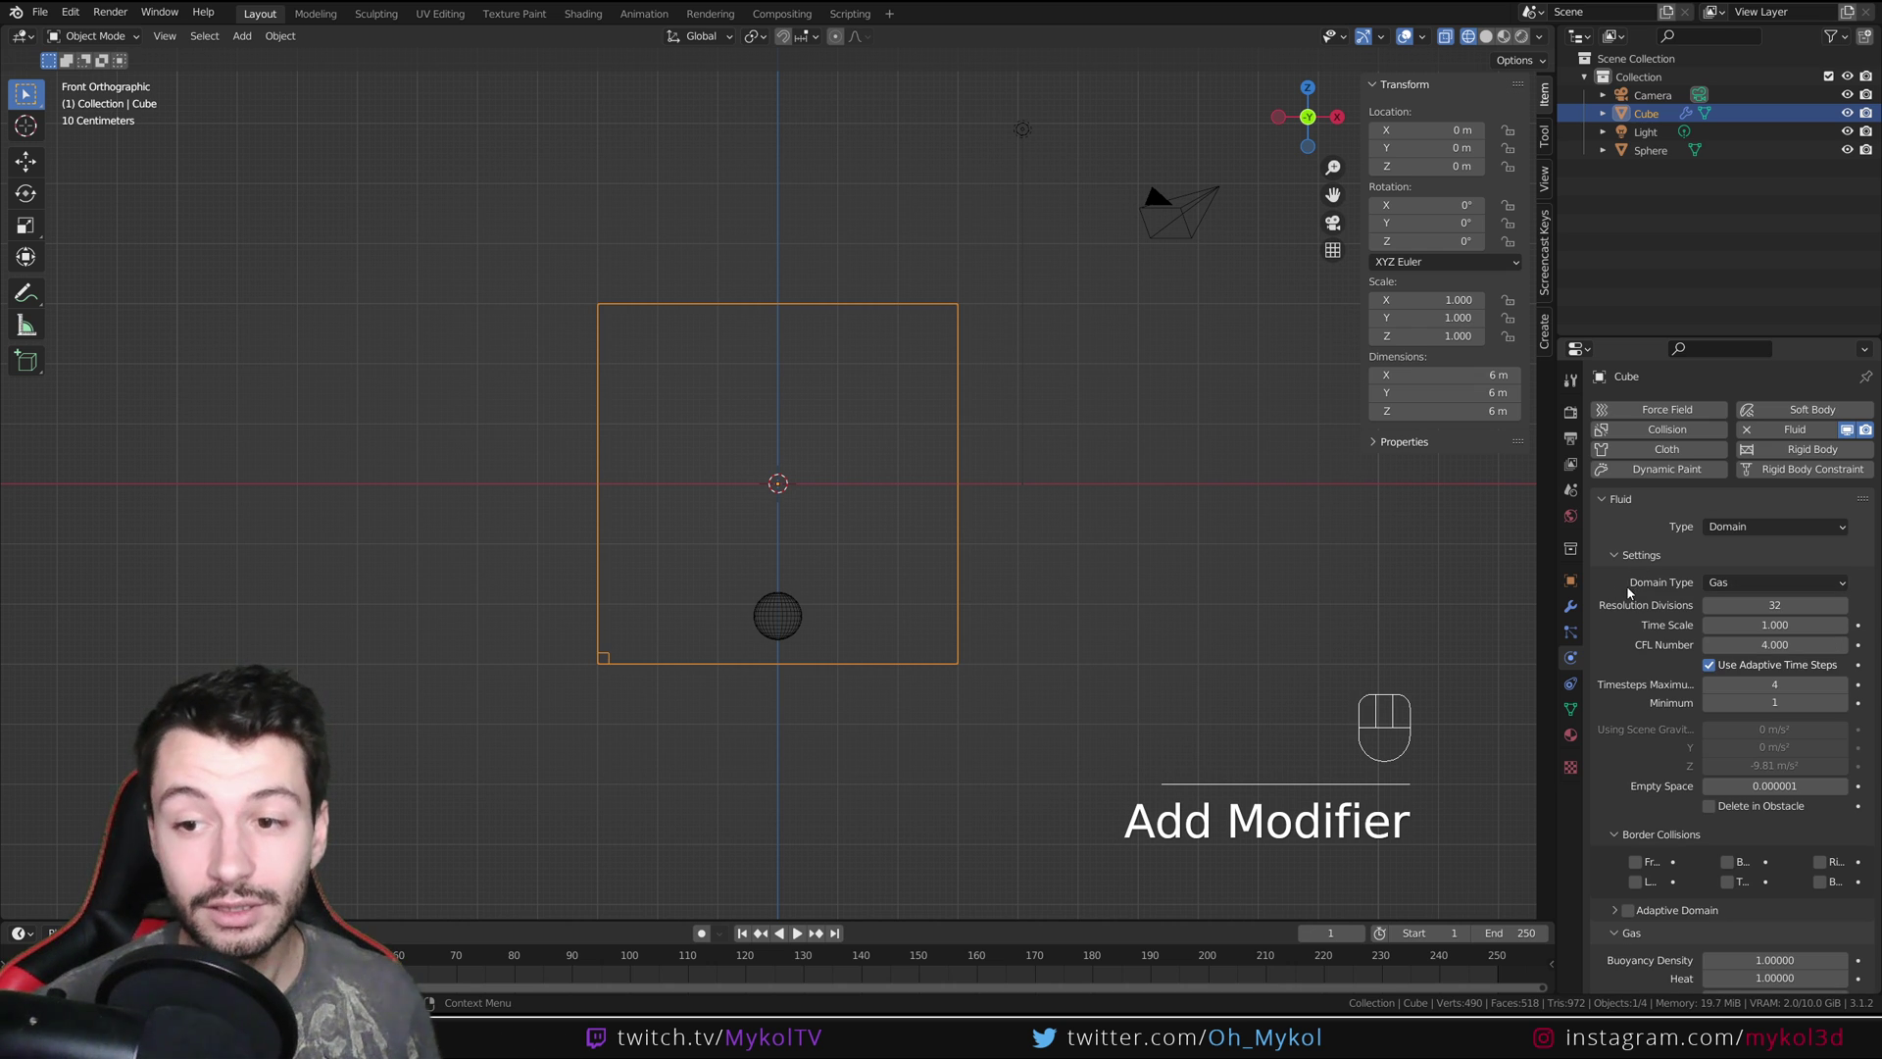
{"action": "left_click", "coordinate": [1743, 584]}
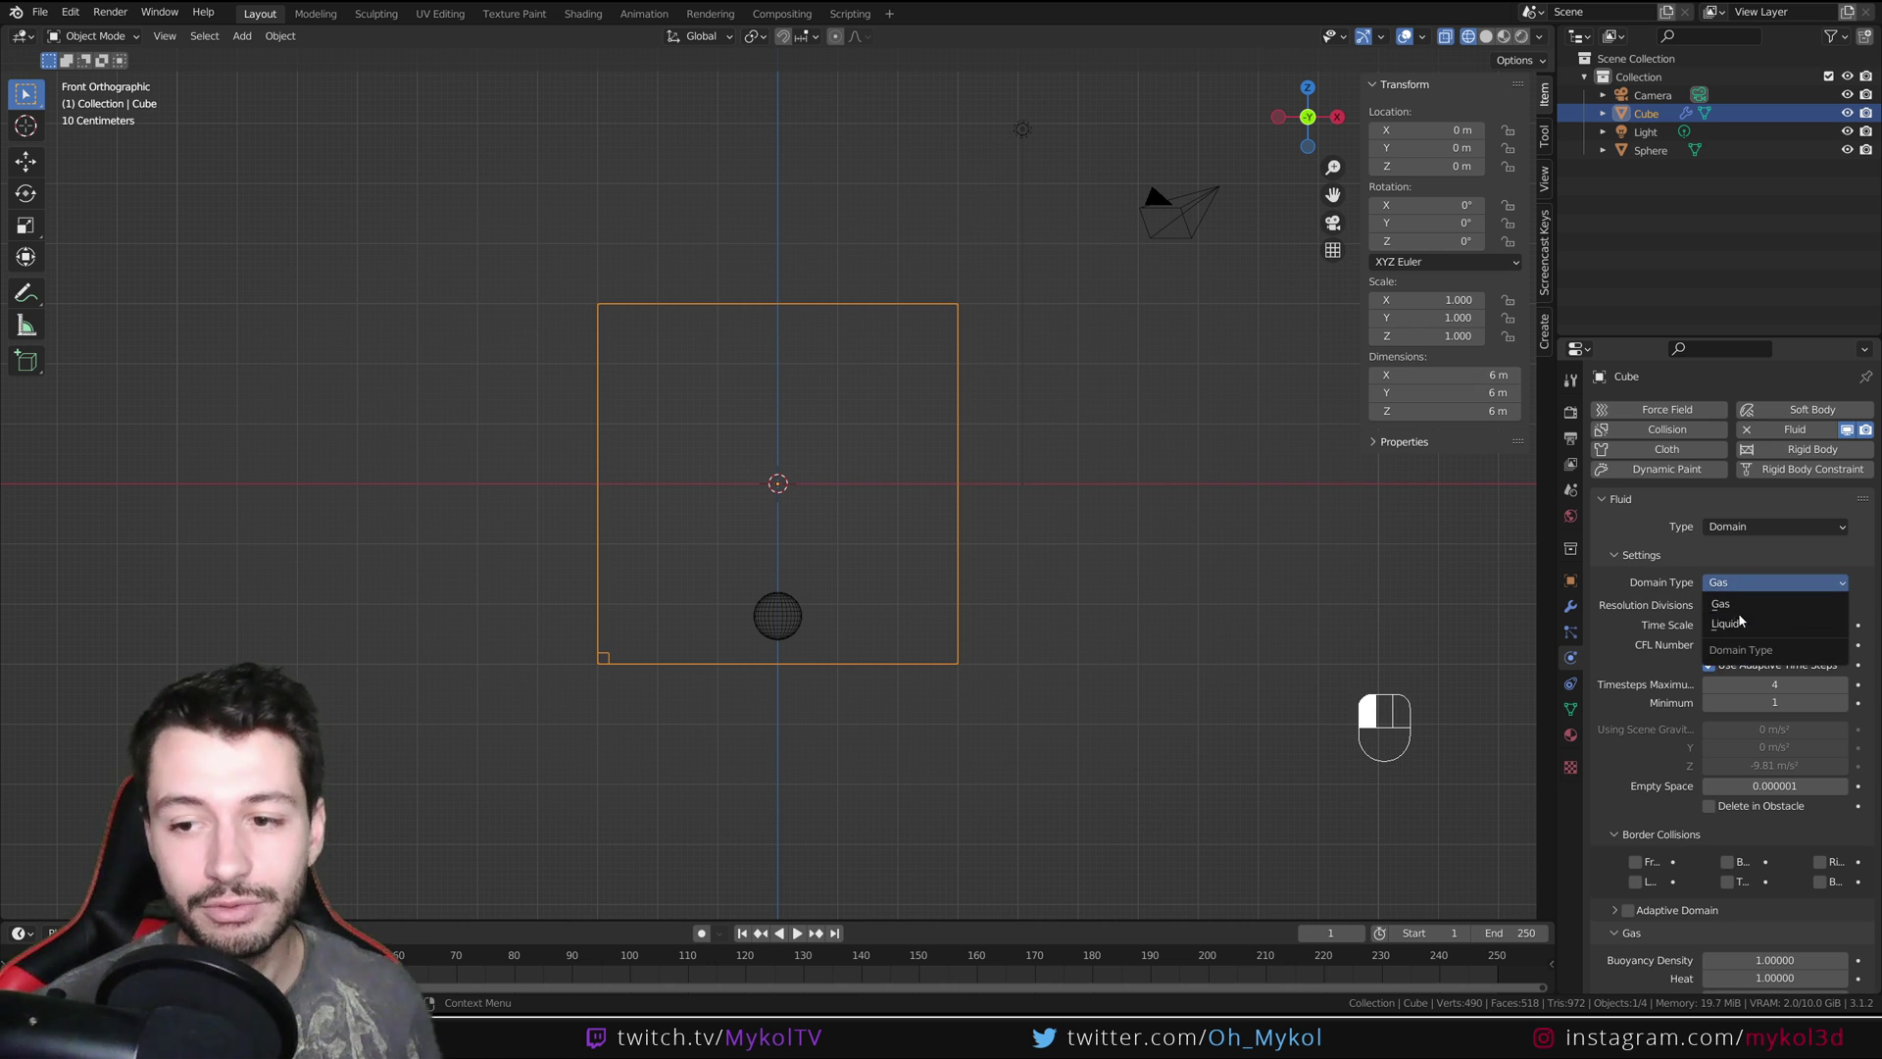
{"action": "left_click", "coordinate": [1720, 604]}
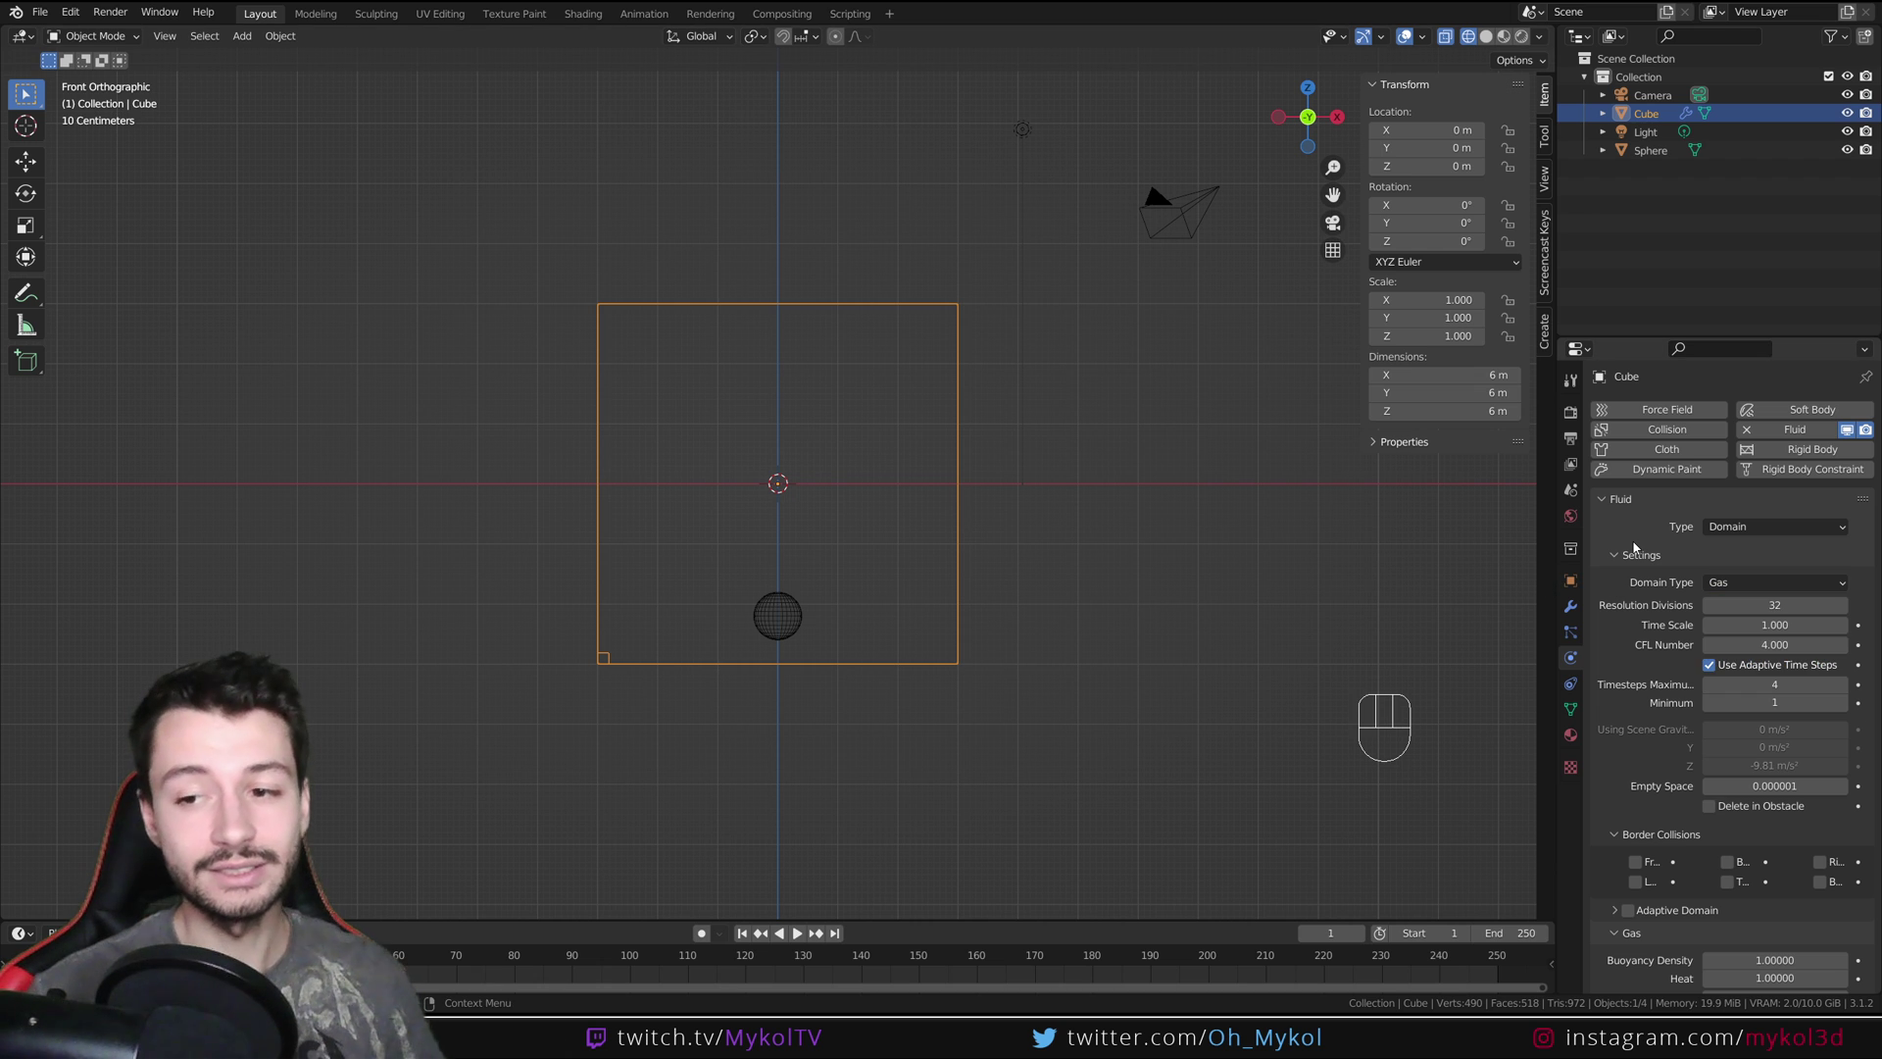
Add Fluid physics to the sphere and set its type to Flow
{"action": "left_click", "coordinate": [779, 603]}
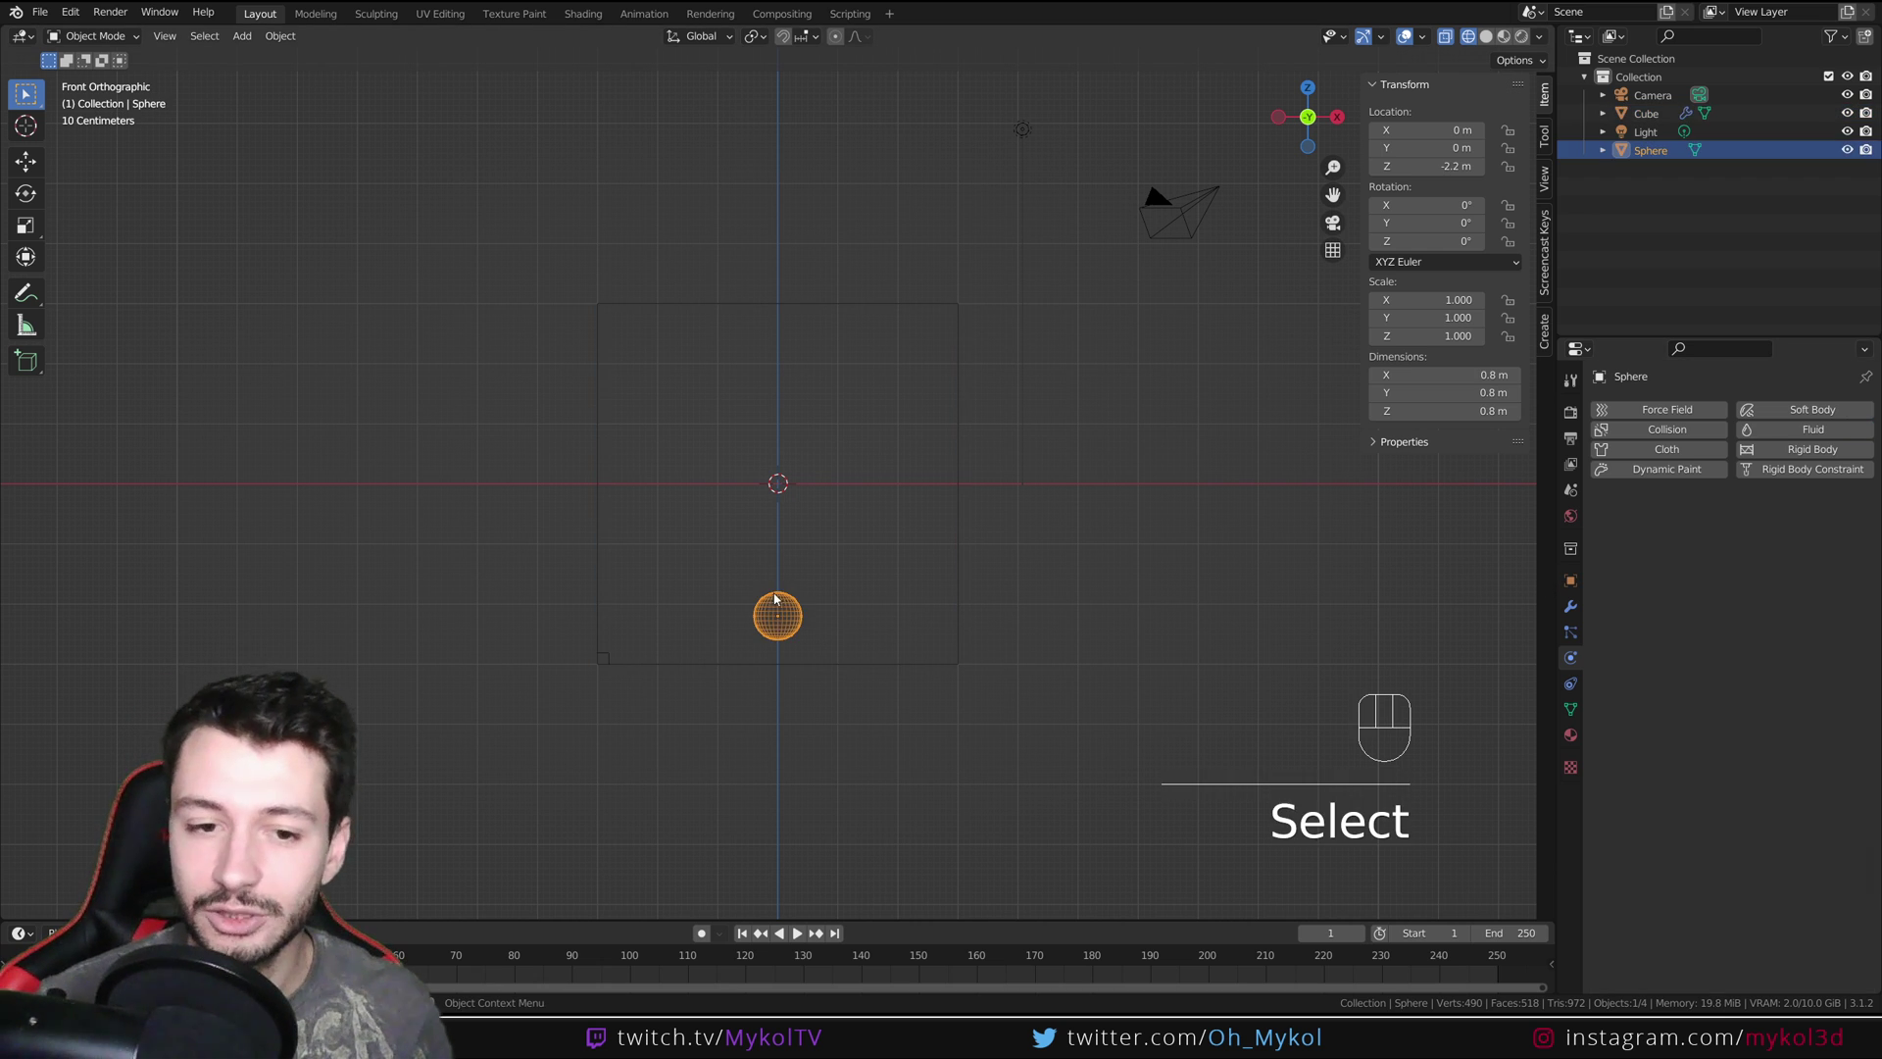
{"action": "left_click", "coordinate": [1795, 428]}
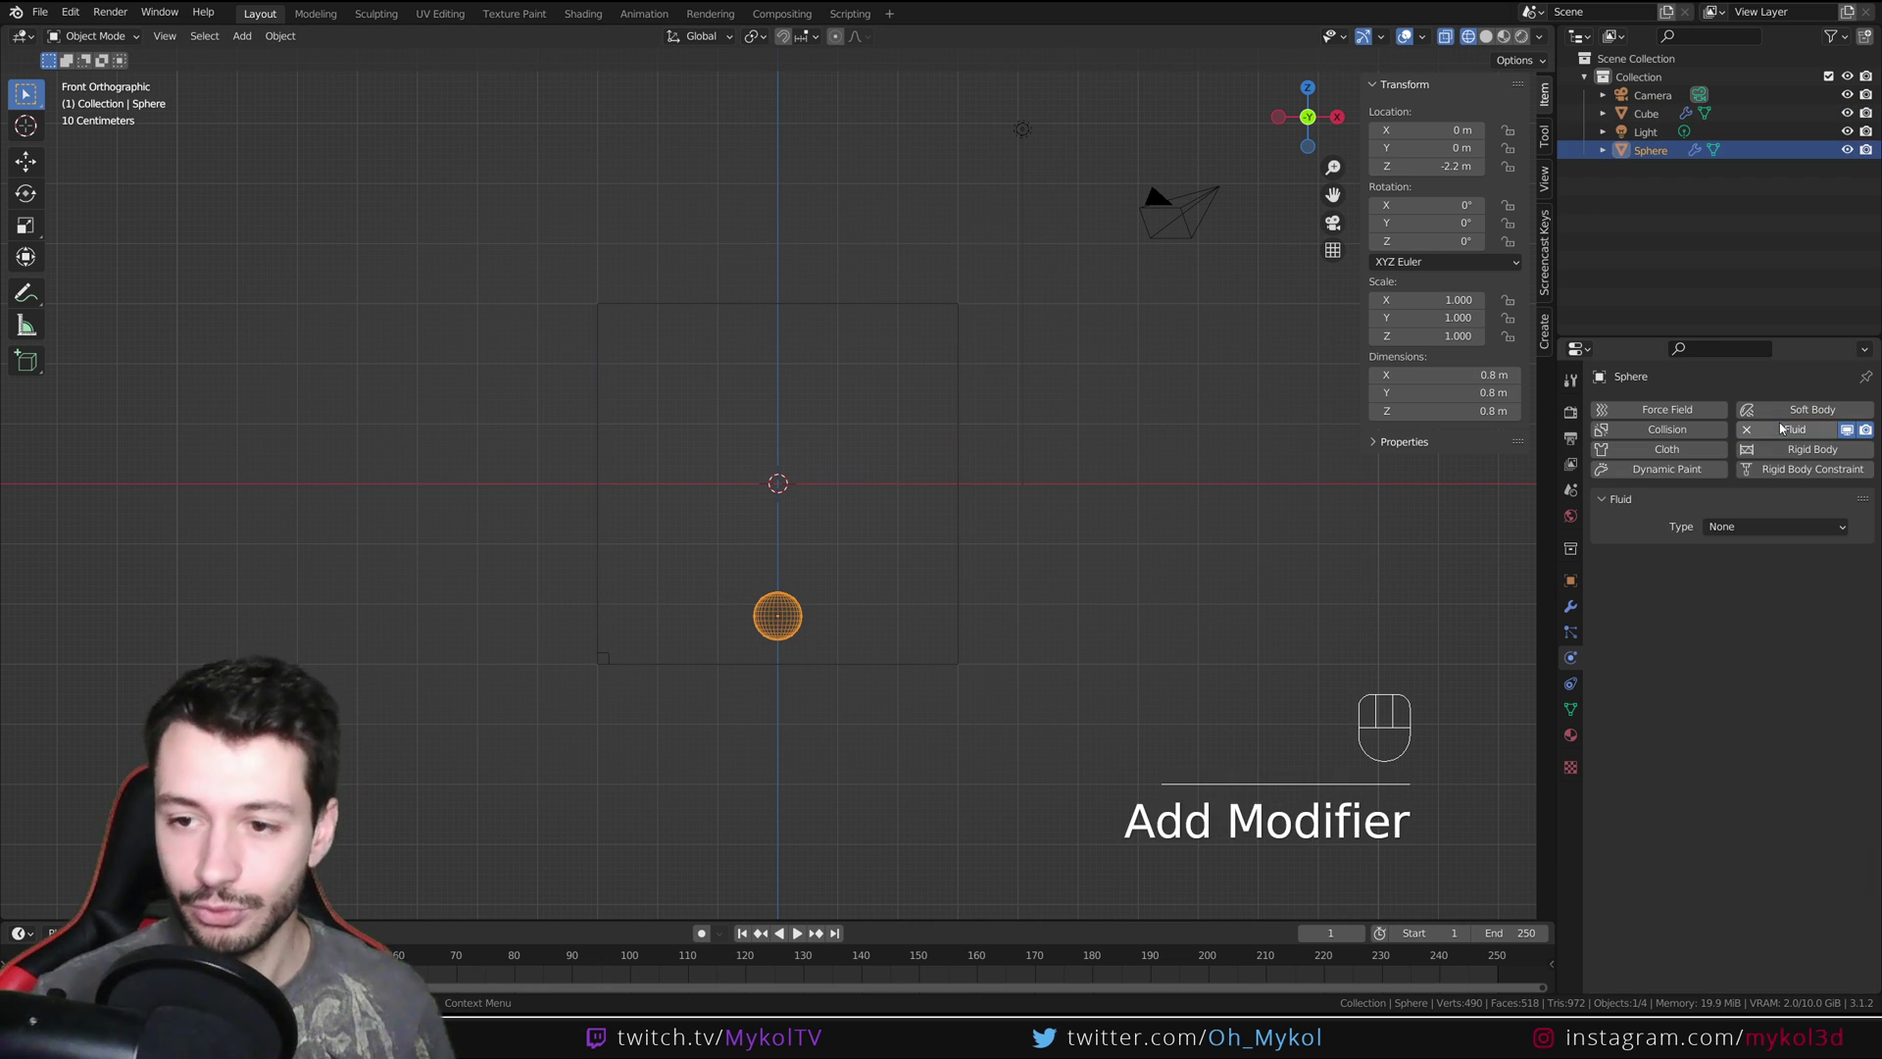
{"action": "left_click", "coordinate": [1732, 528]}
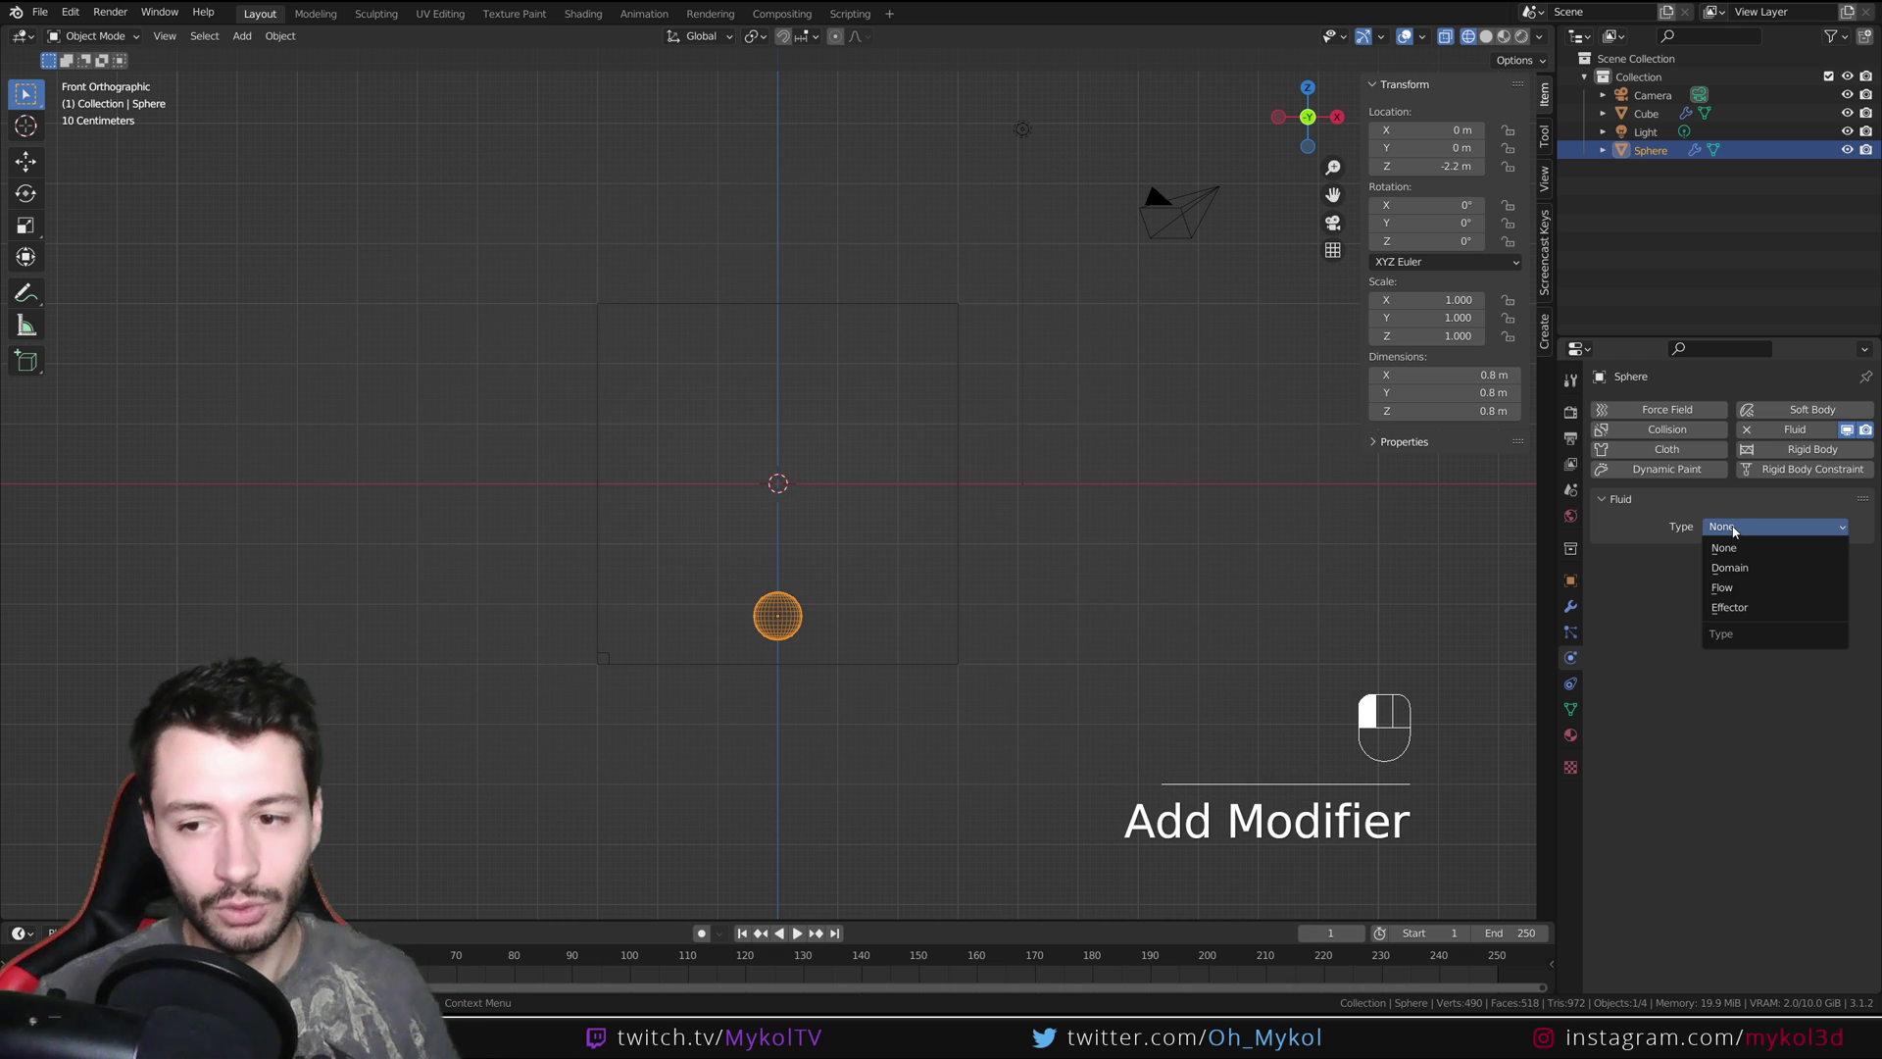
{"action": "left_click", "coordinate": [1722, 587]}
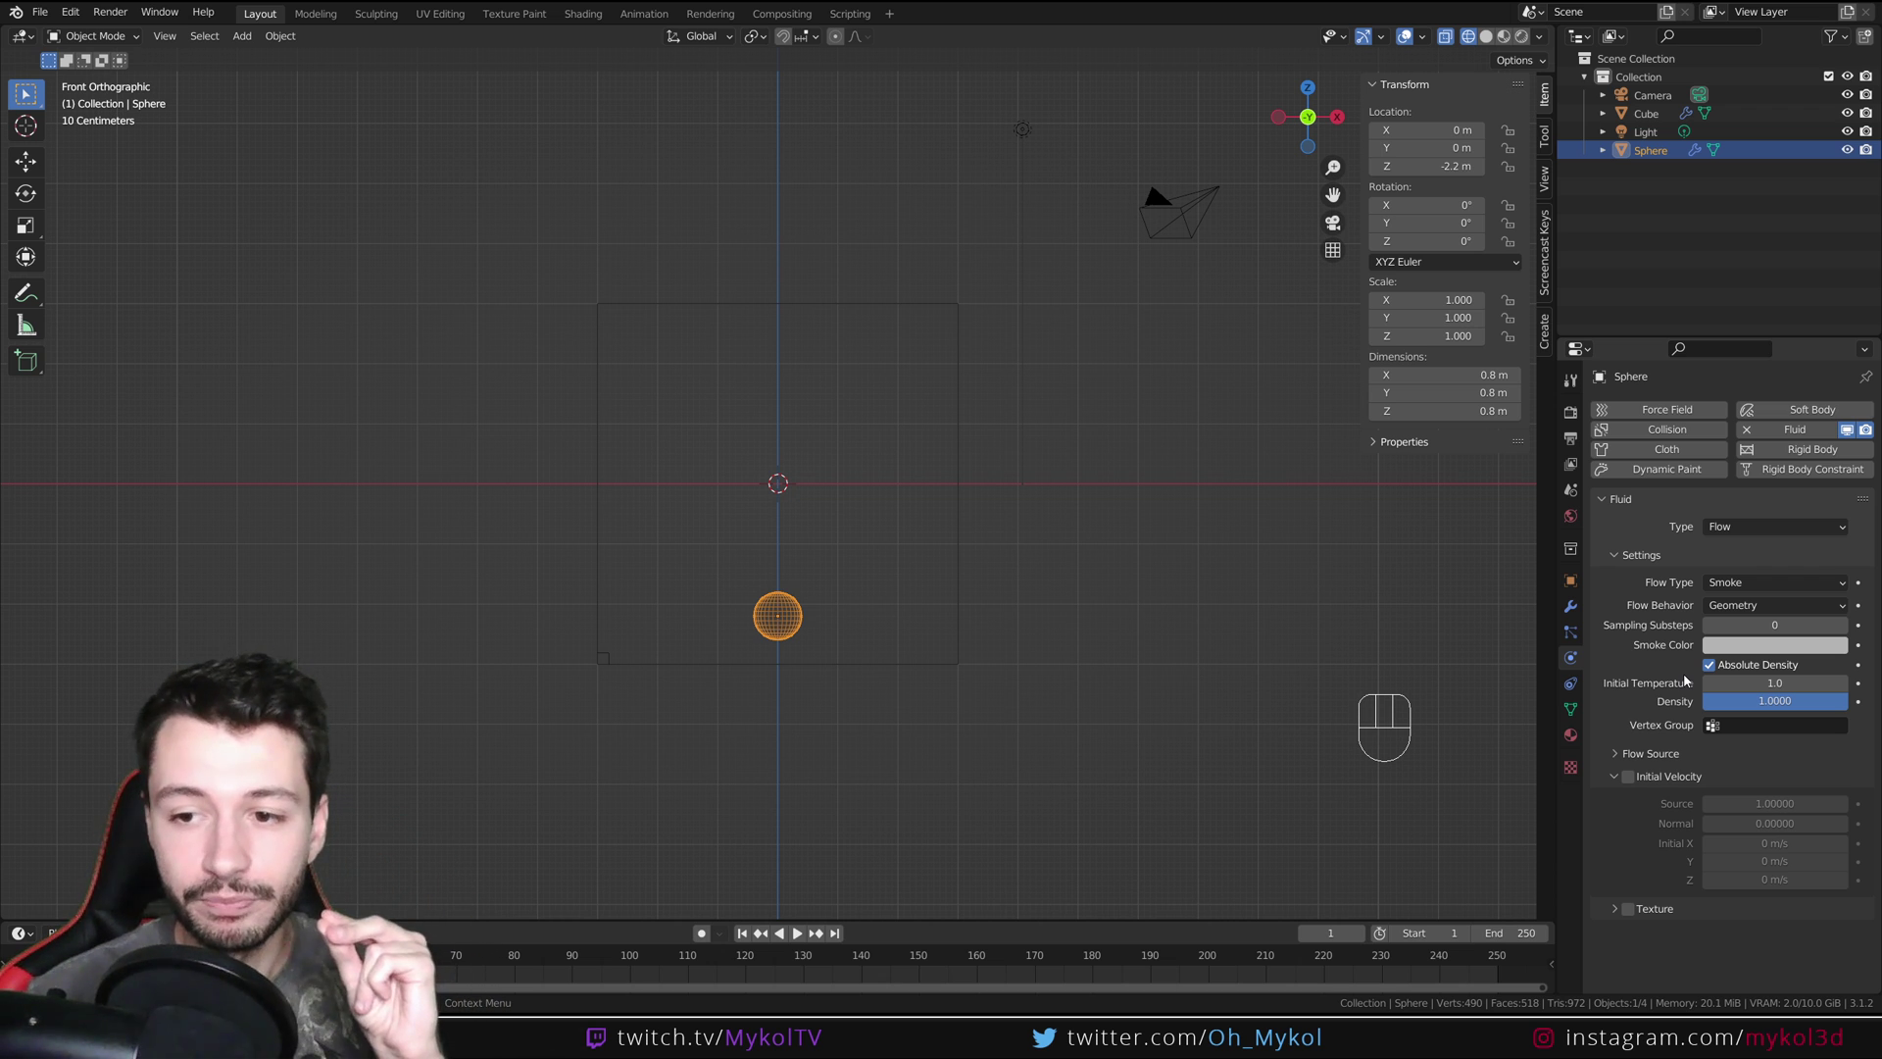
Set the sphere's flow type to Fire + Smoke and its flow behavior to Inflow
{"action": "left_click", "coordinate": [1743, 584]}
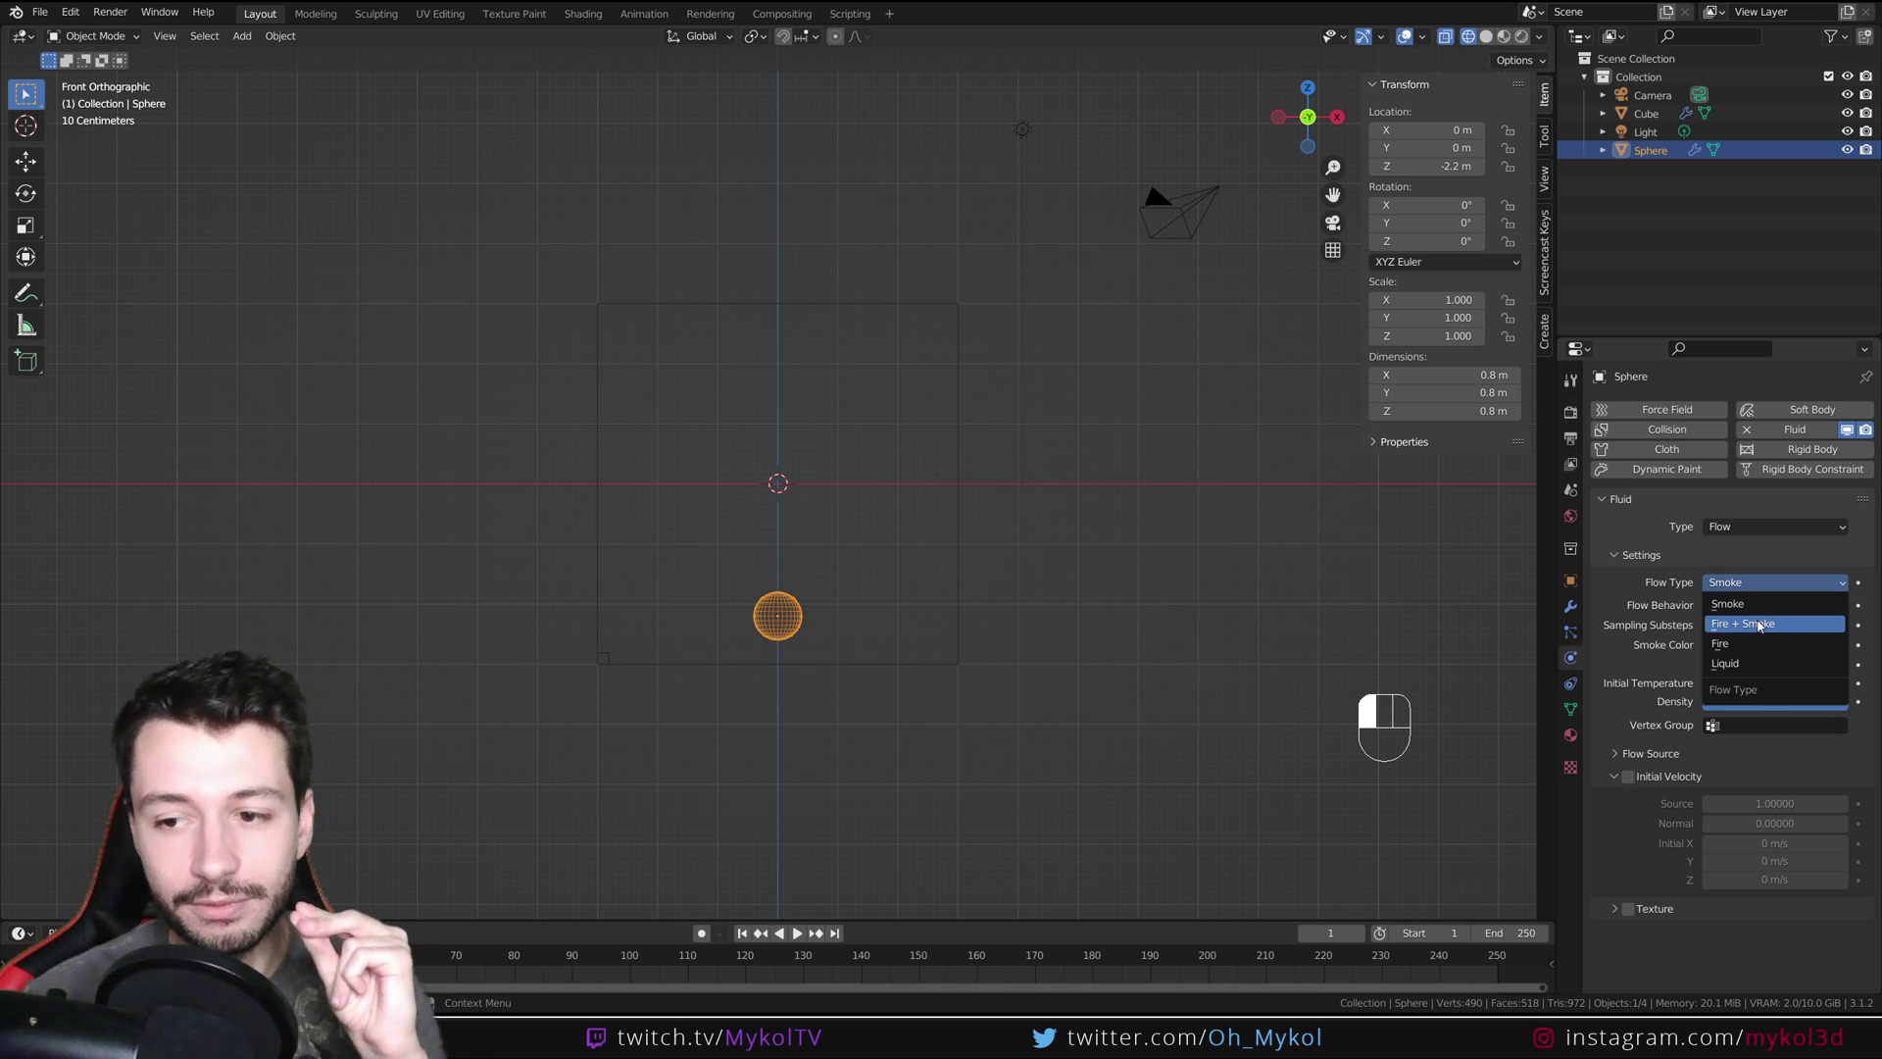
{"action": "left_click", "coordinate": [1765, 624]}
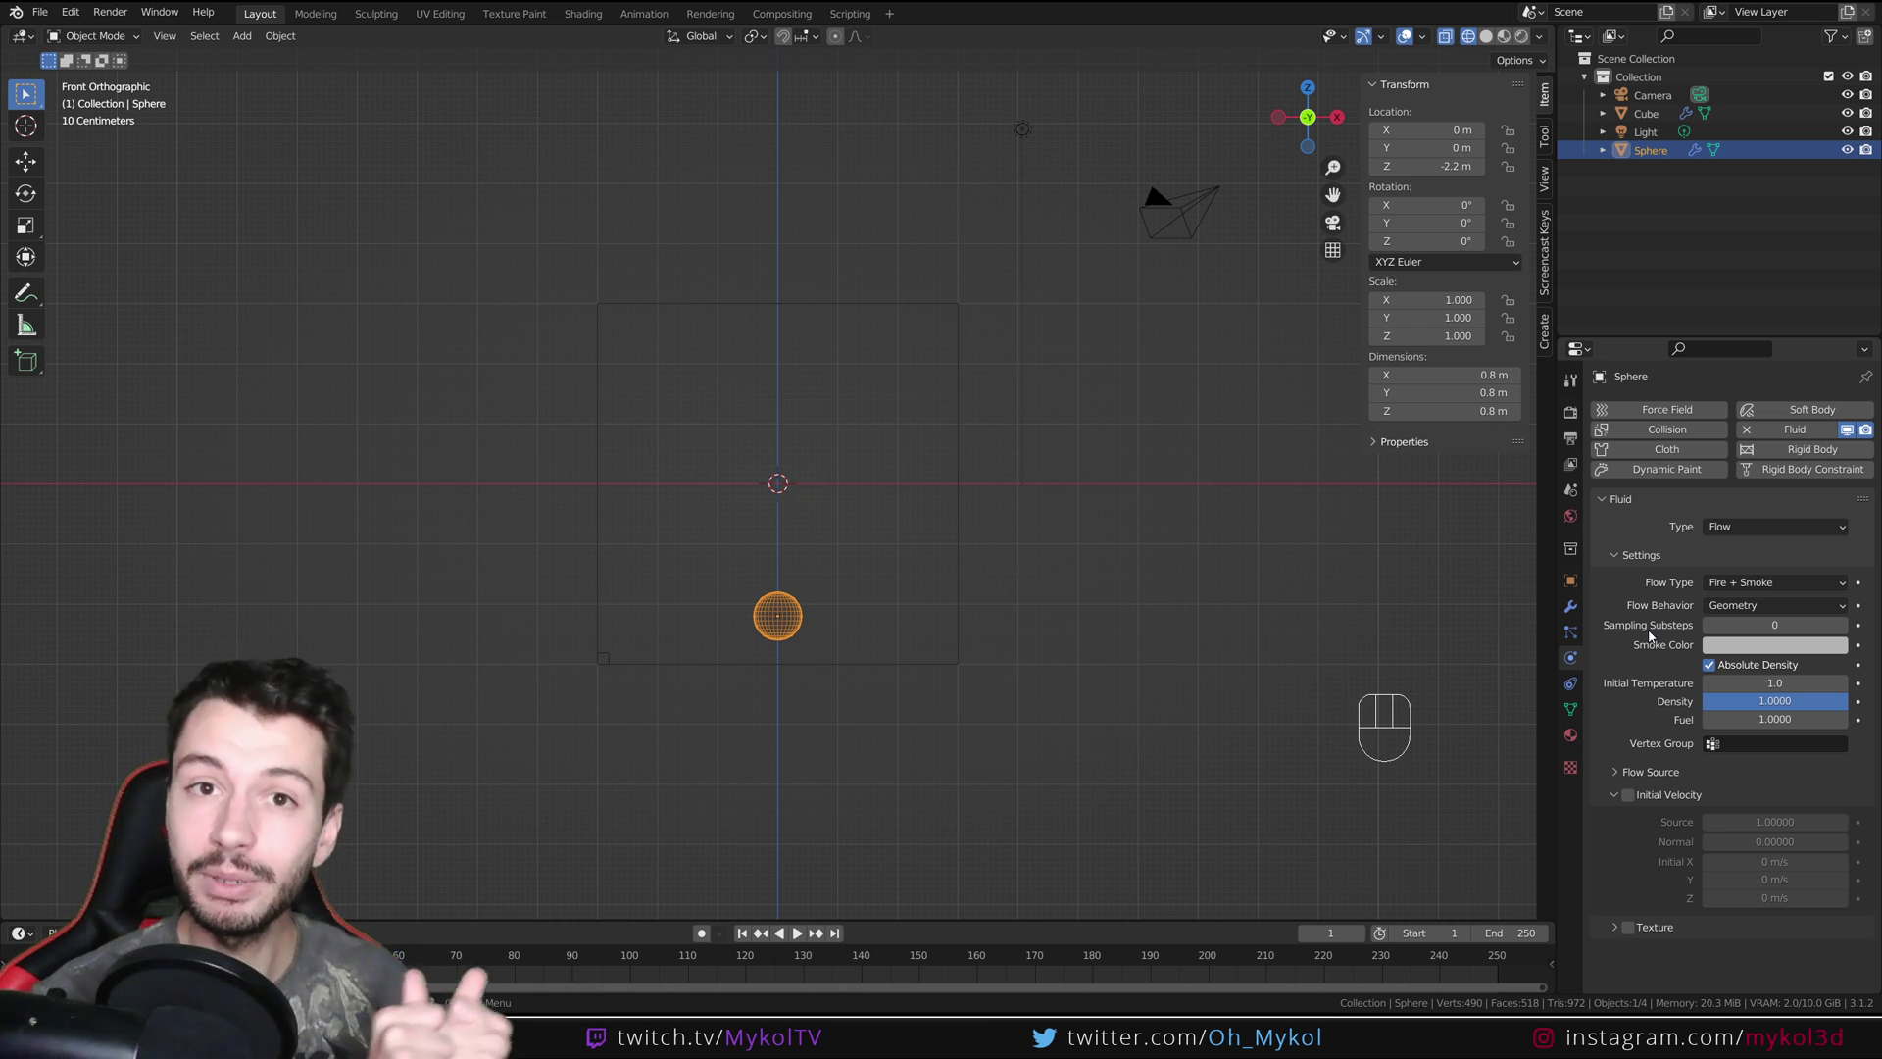
{"action": "left_click", "coordinate": [1727, 605]}
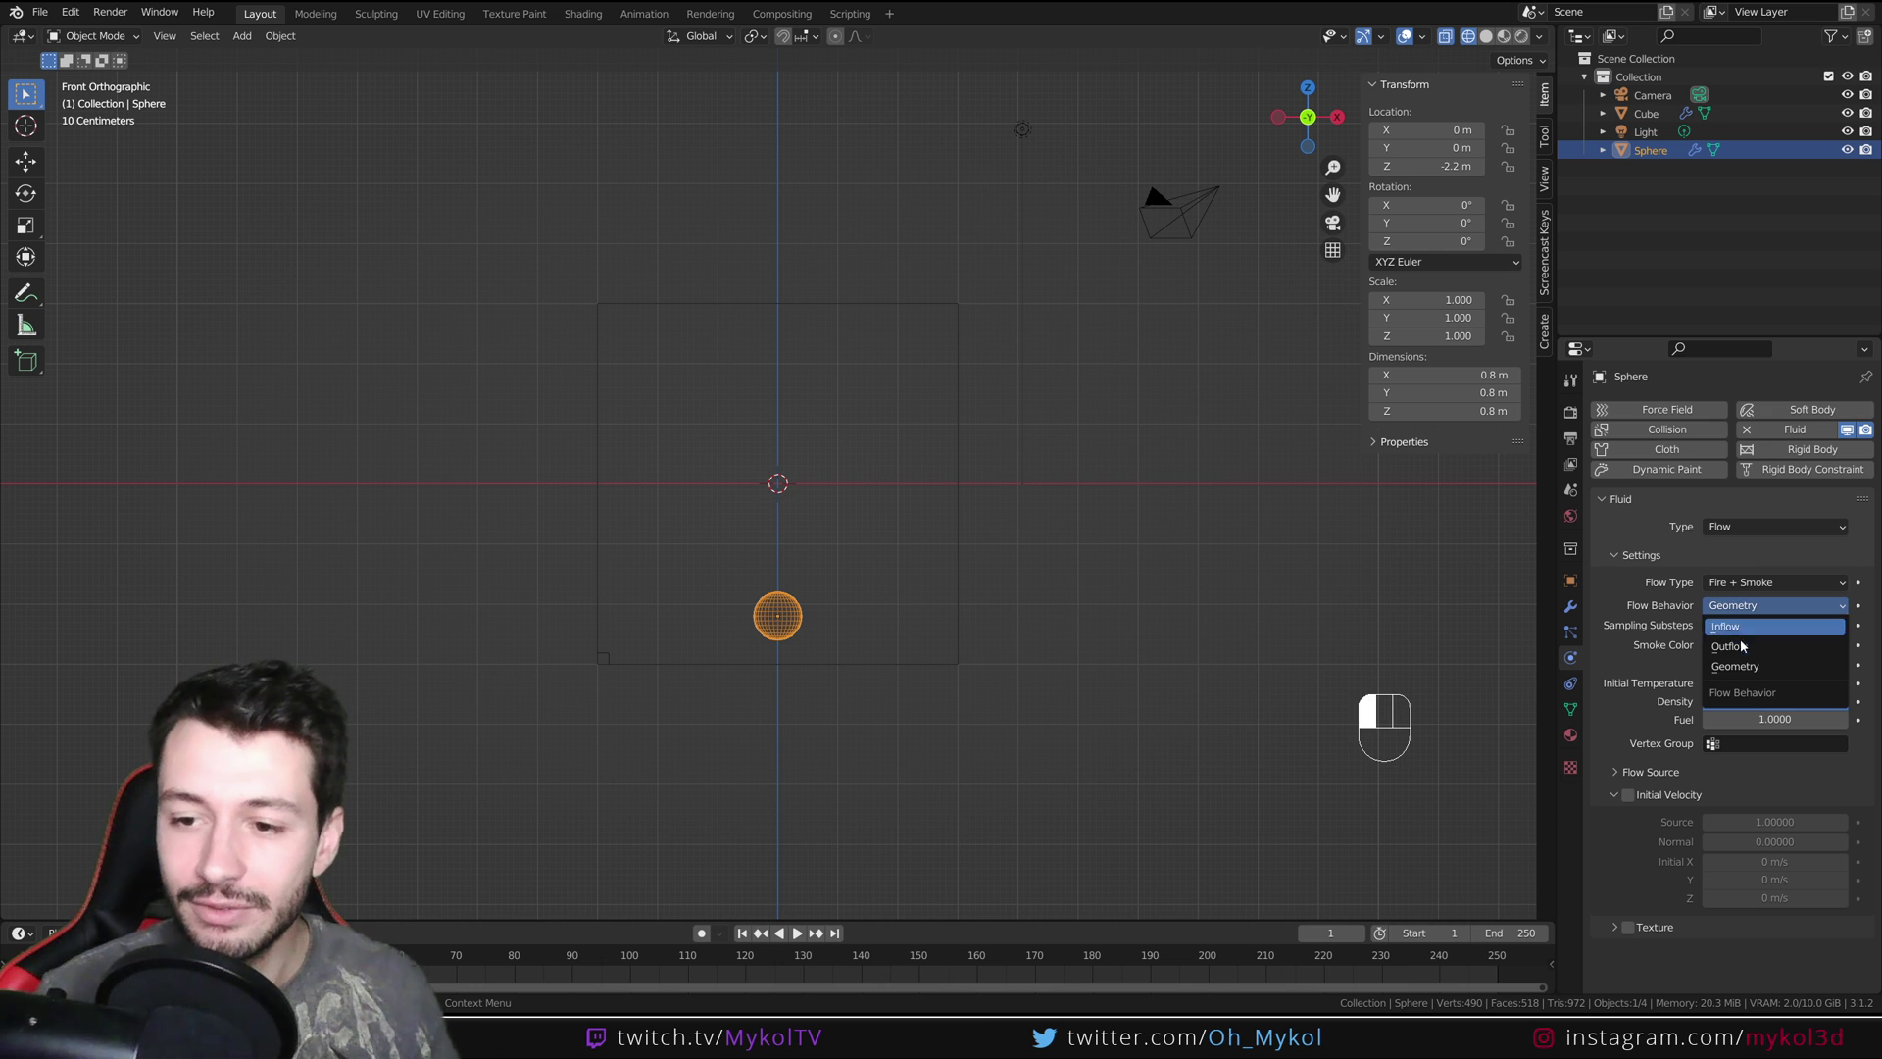
{"action": "left_click", "coordinate": [1748, 634]}
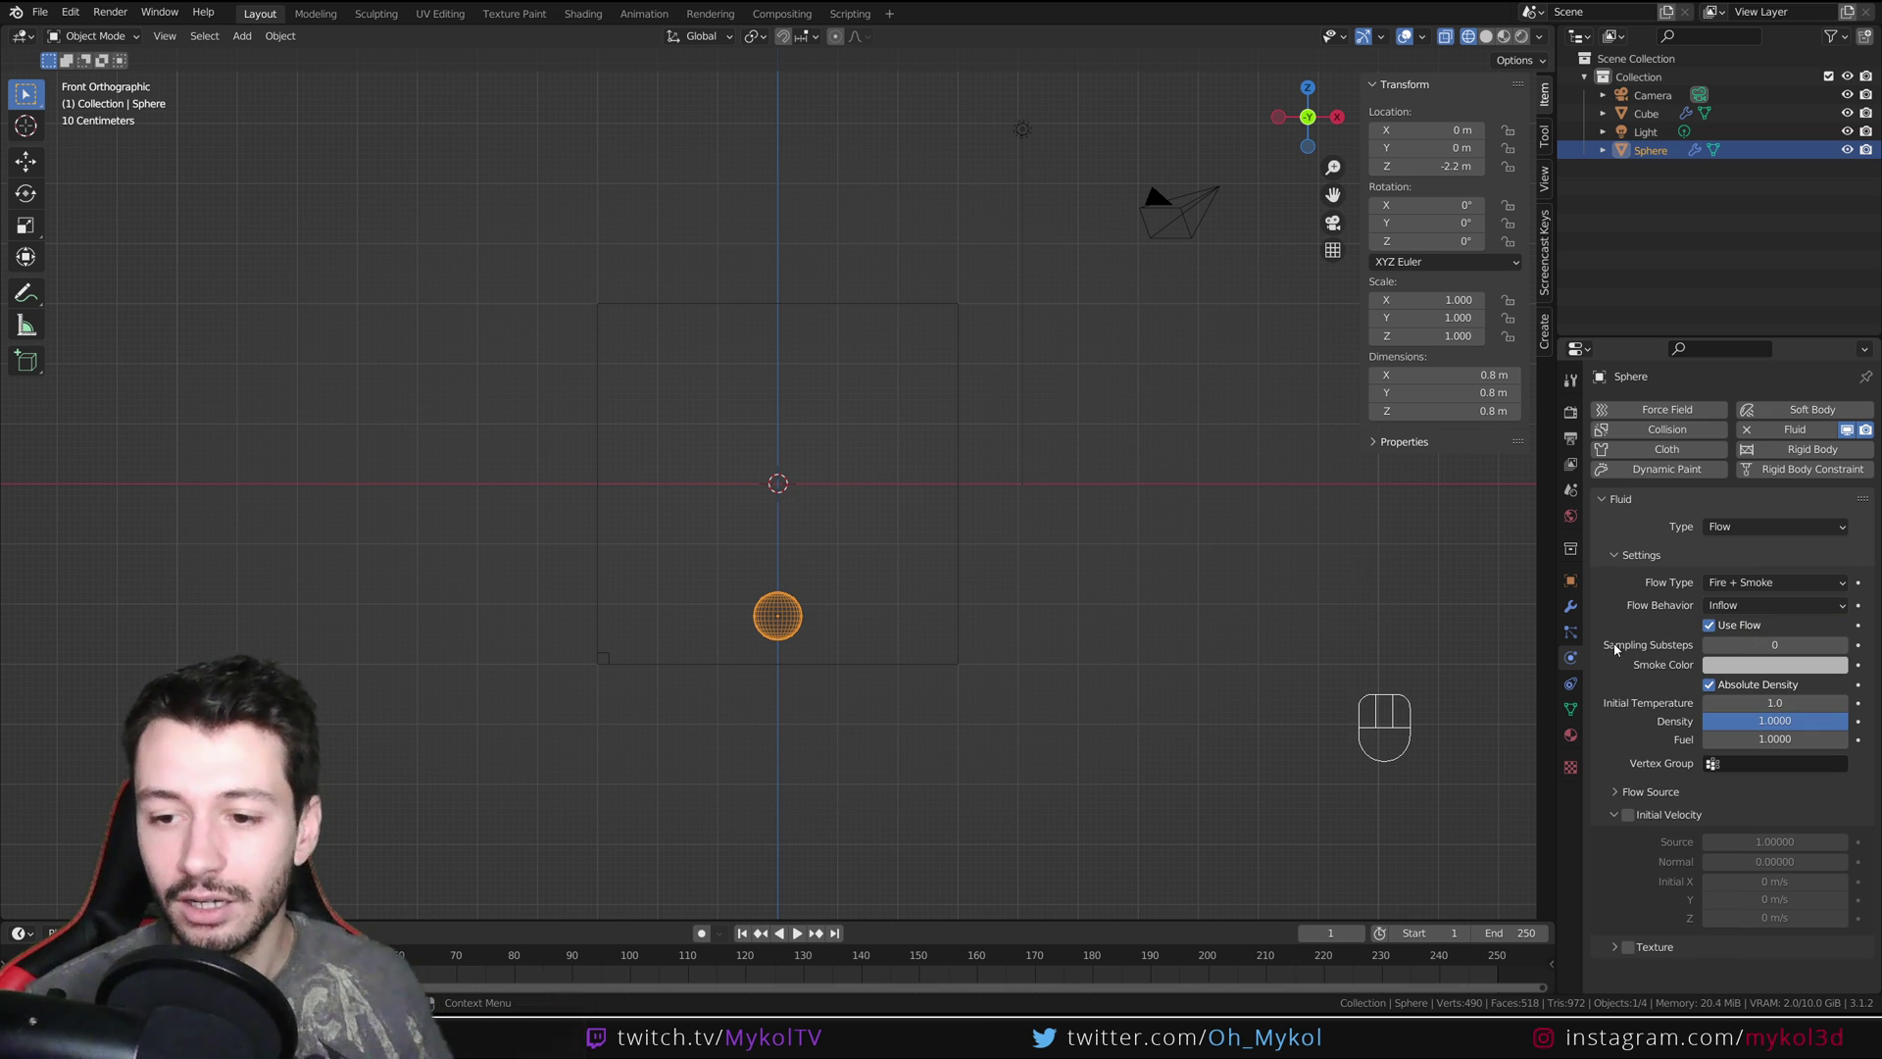
Set the domain cube's cache type to All and bake the whole simulation
{"action": "left_click", "coordinate": [961, 542]}
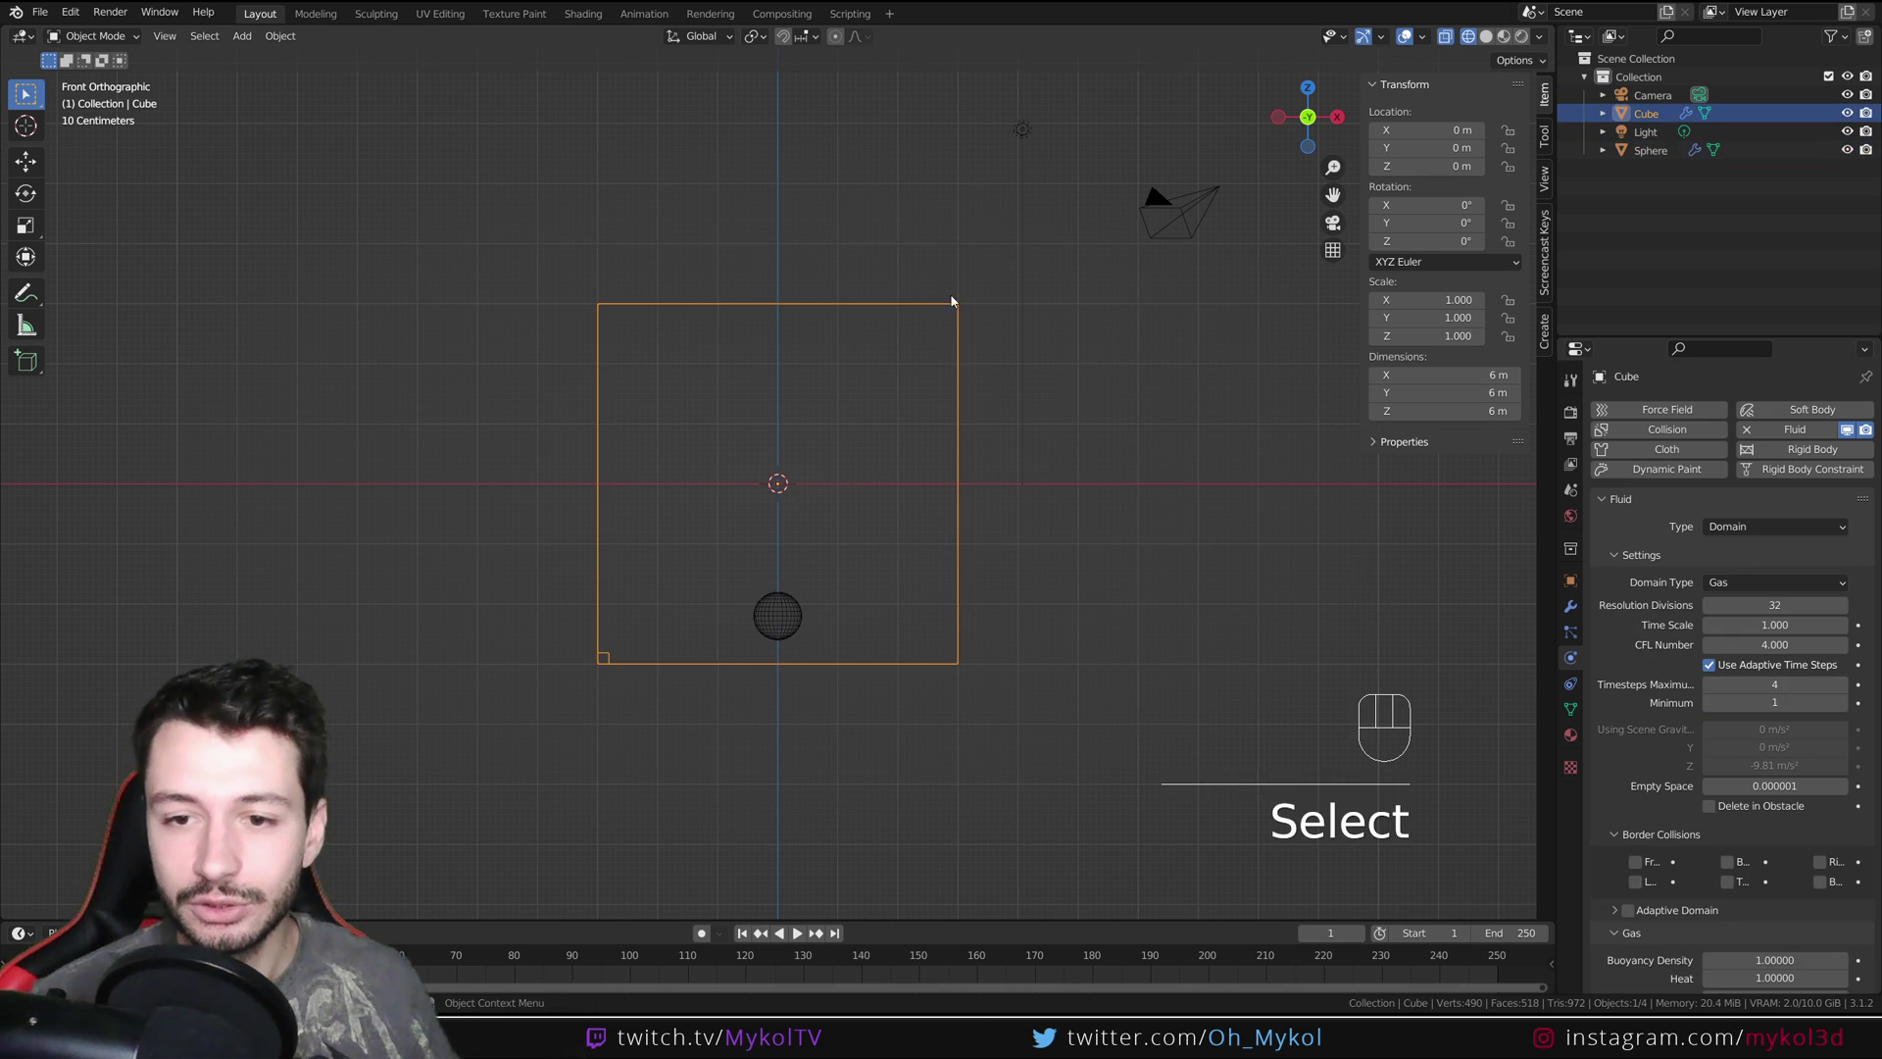
{"action": "scroll", "coordinate": [1698, 799], "scroll_direction": "down", "scroll_amount": 3}
{"action": "scroll", "coordinate": [1698, 799], "scroll_direction": "down", "scroll_amount": 1}
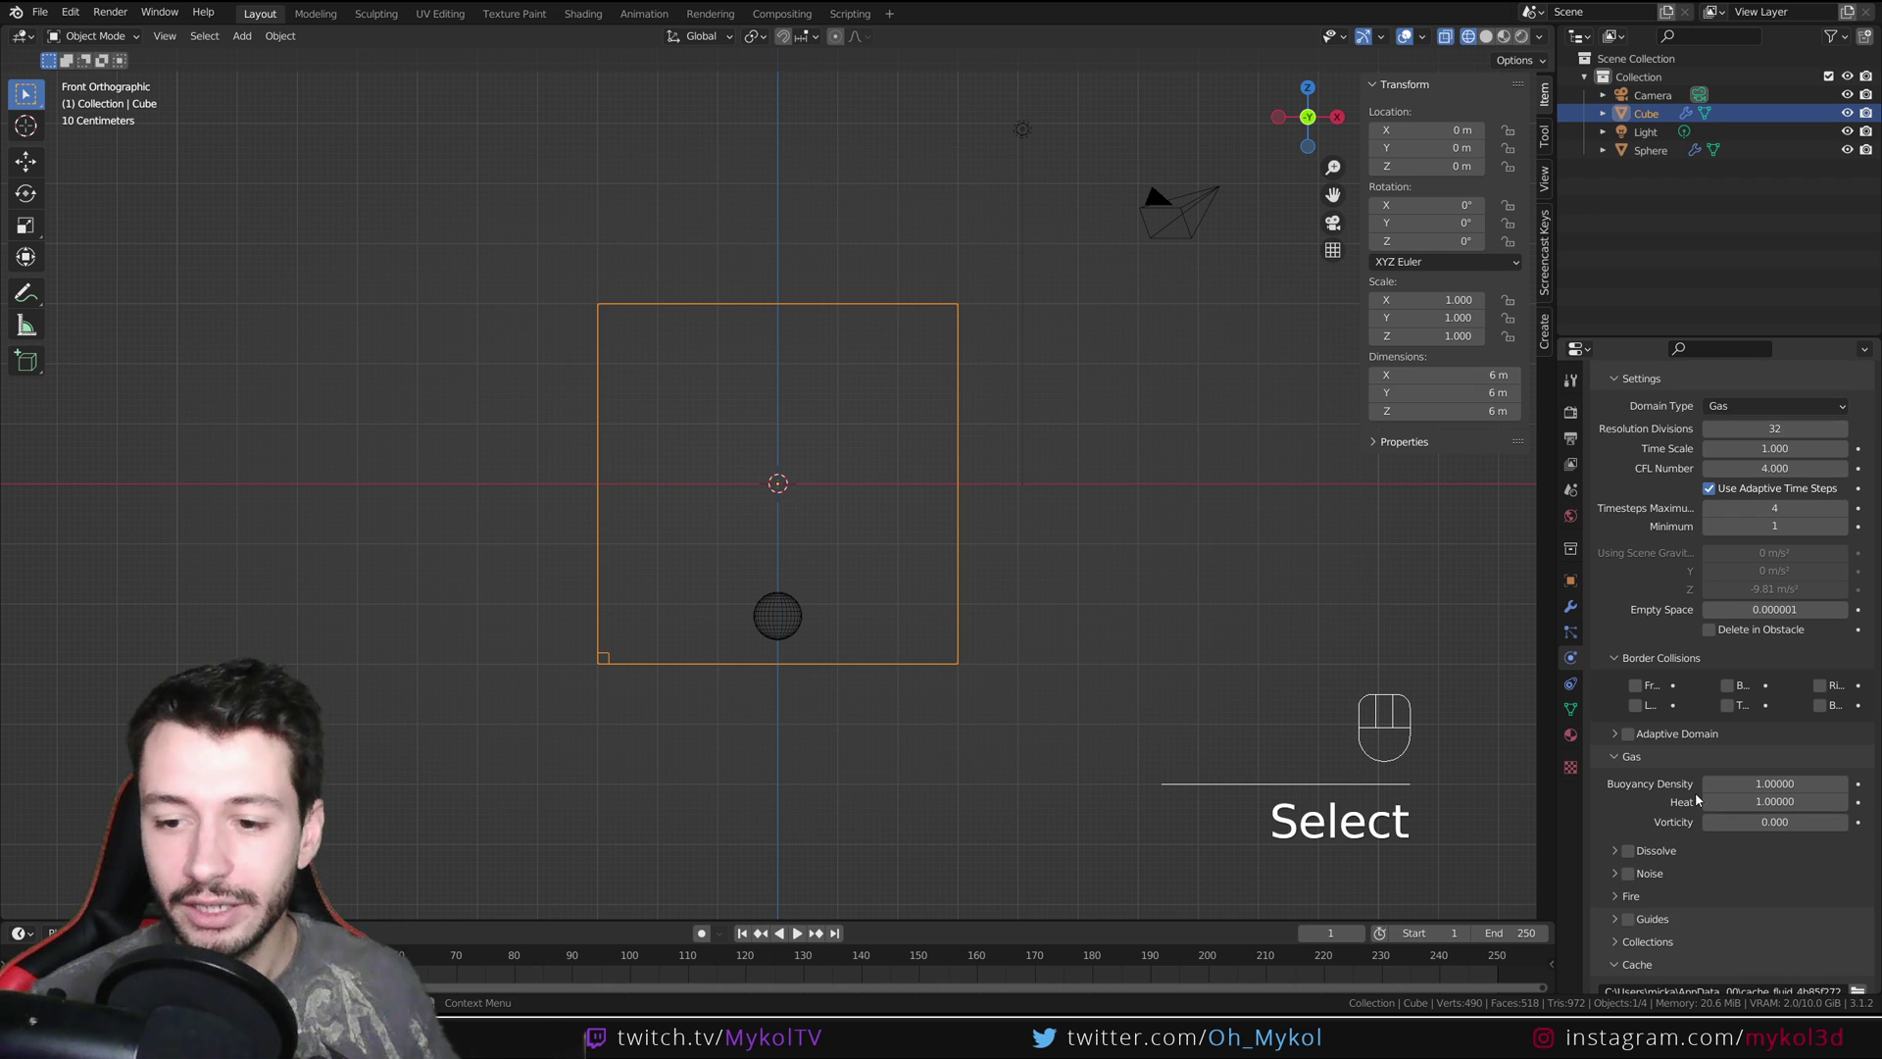
{"action": "scroll", "coordinate": [1698, 798], "scroll_direction": "up", "scroll_amount": 5}
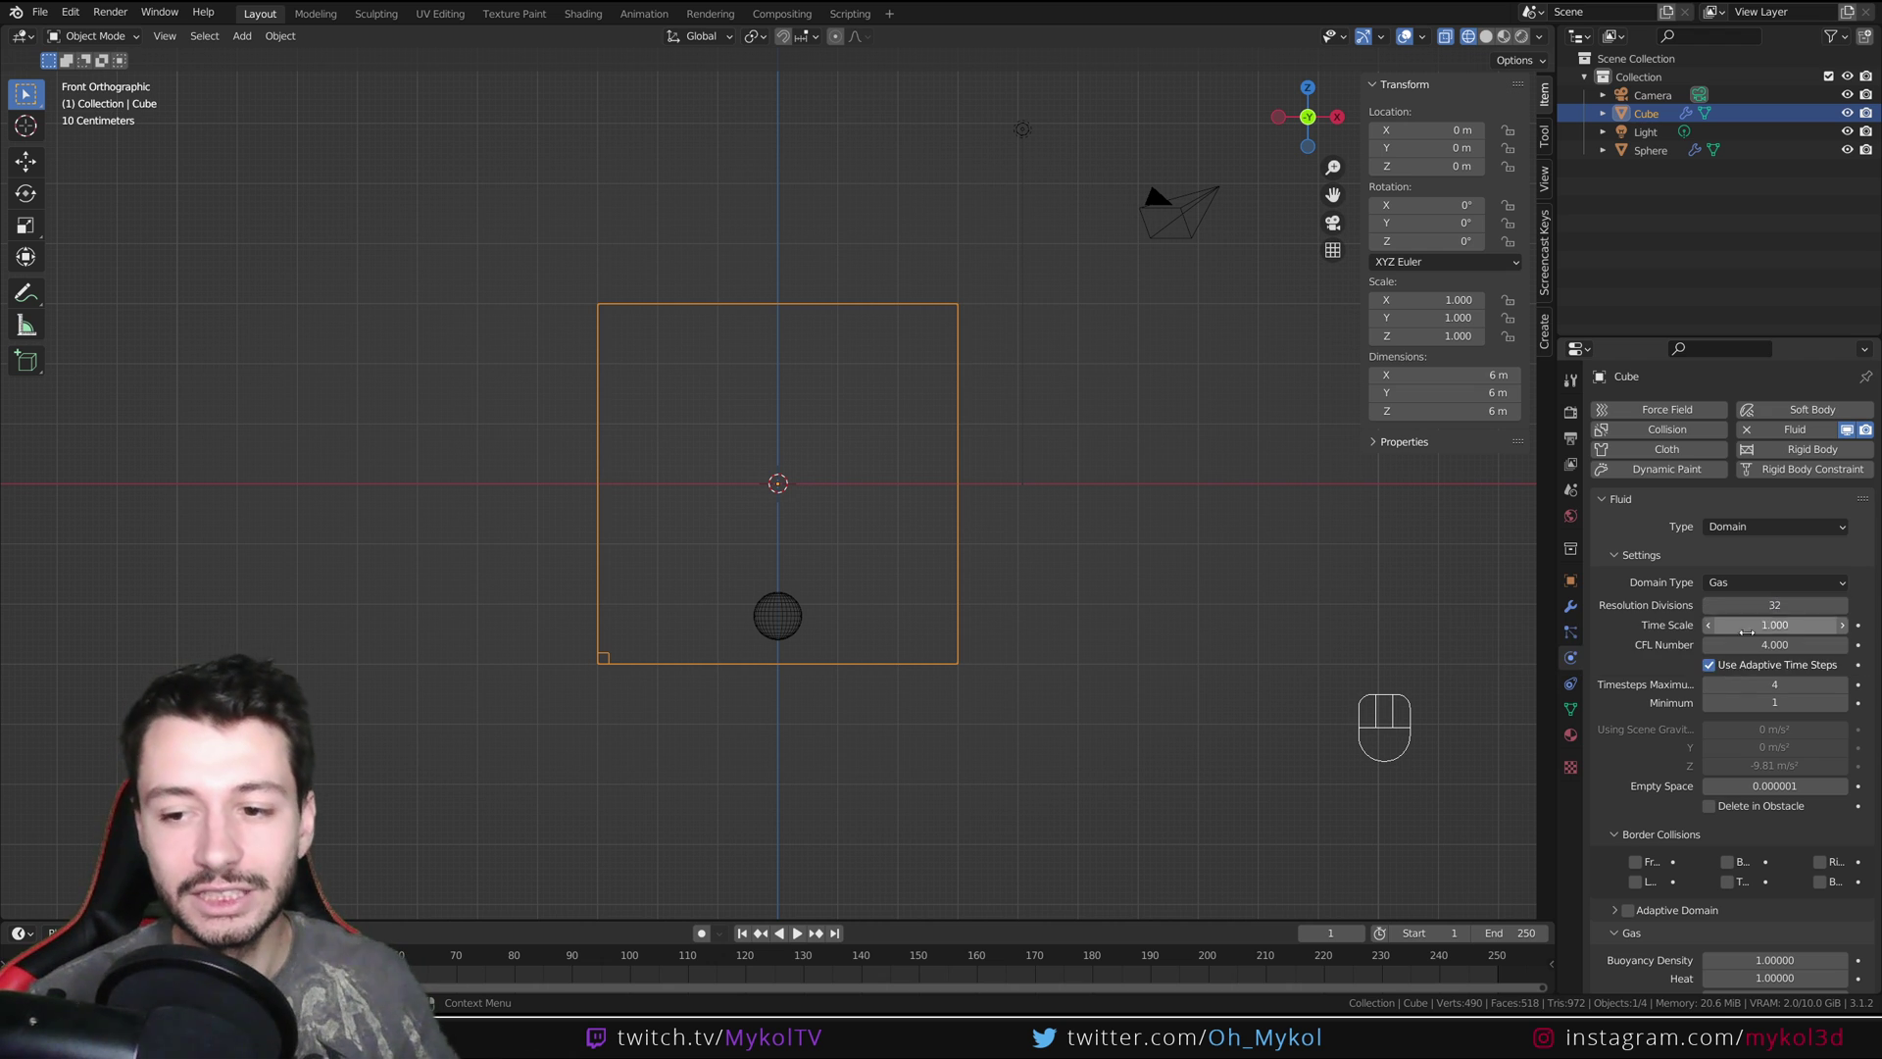
{"action": "scroll", "coordinate": [1765, 638], "scroll_direction": "down", "scroll_amount": 8}
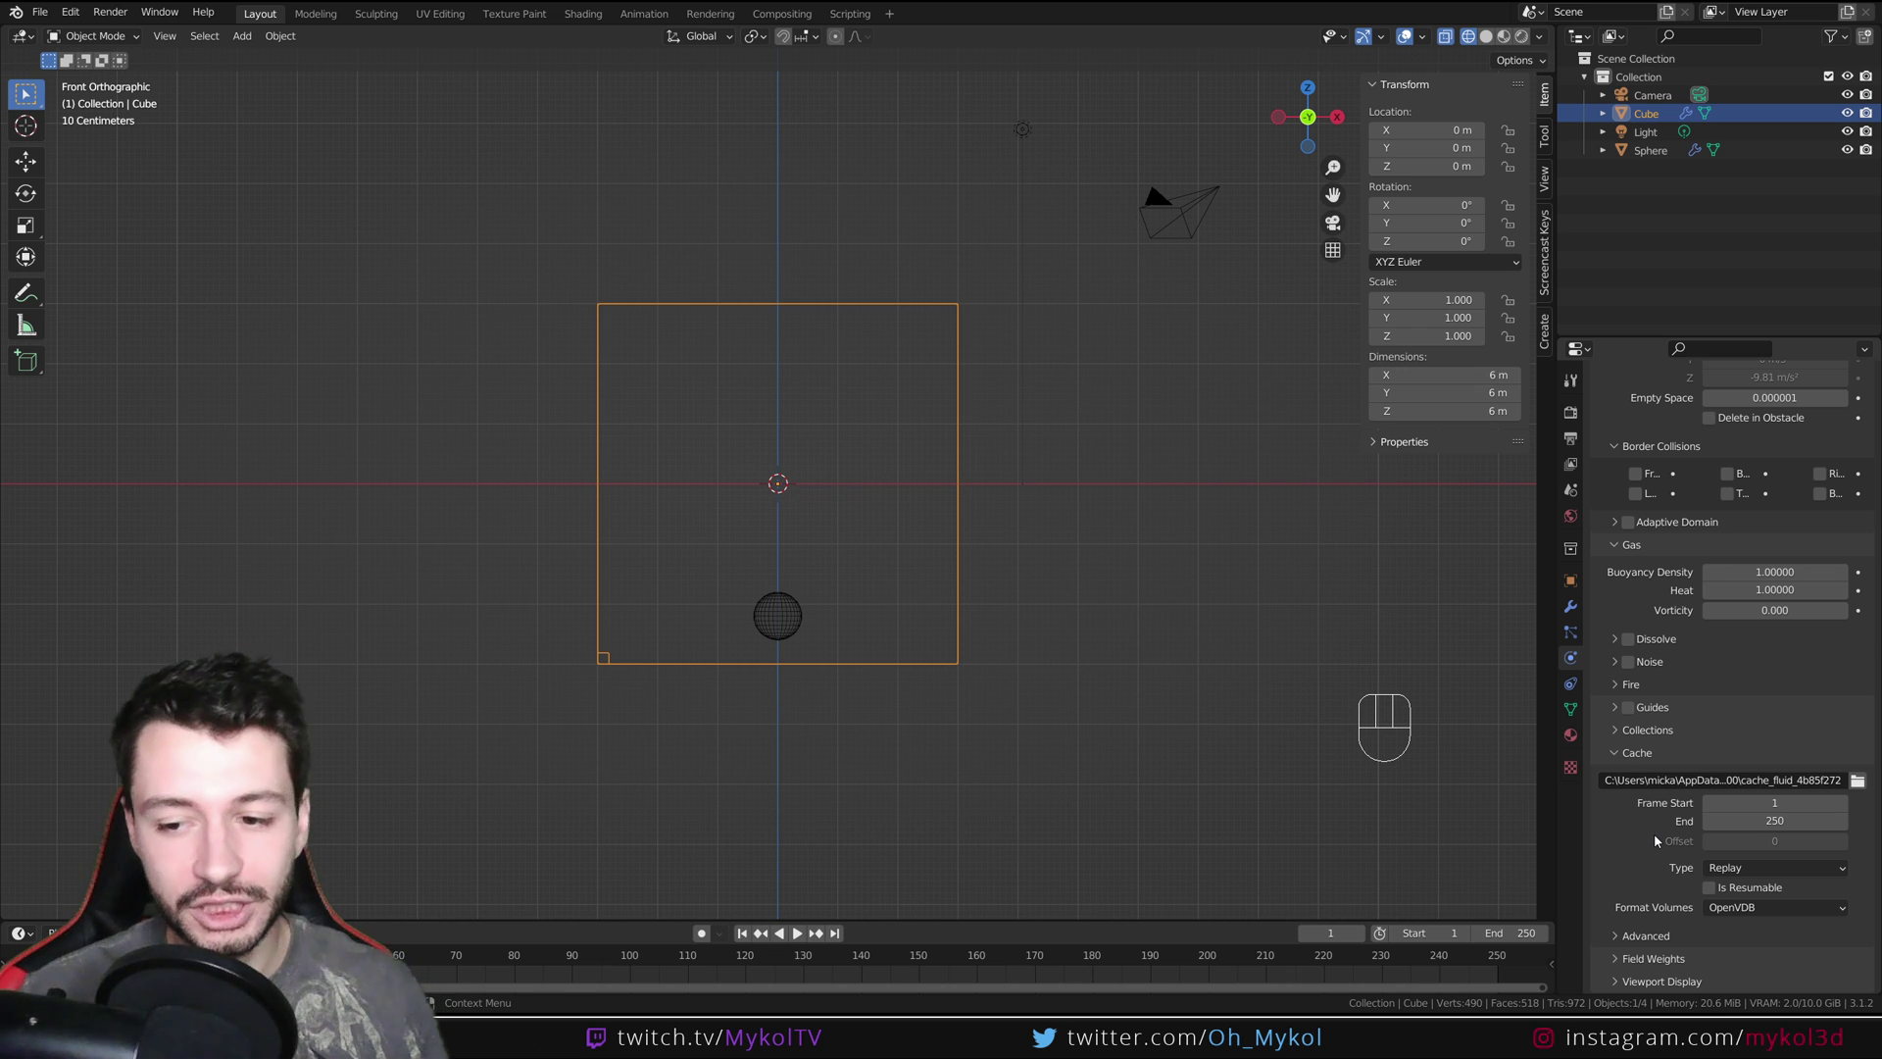
{"action": "left_click_drag", "start_coordinate": [1725, 867], "coordinate": [1742, 931]}
{"action": "left_click", "coordinate": [1678, 936]}
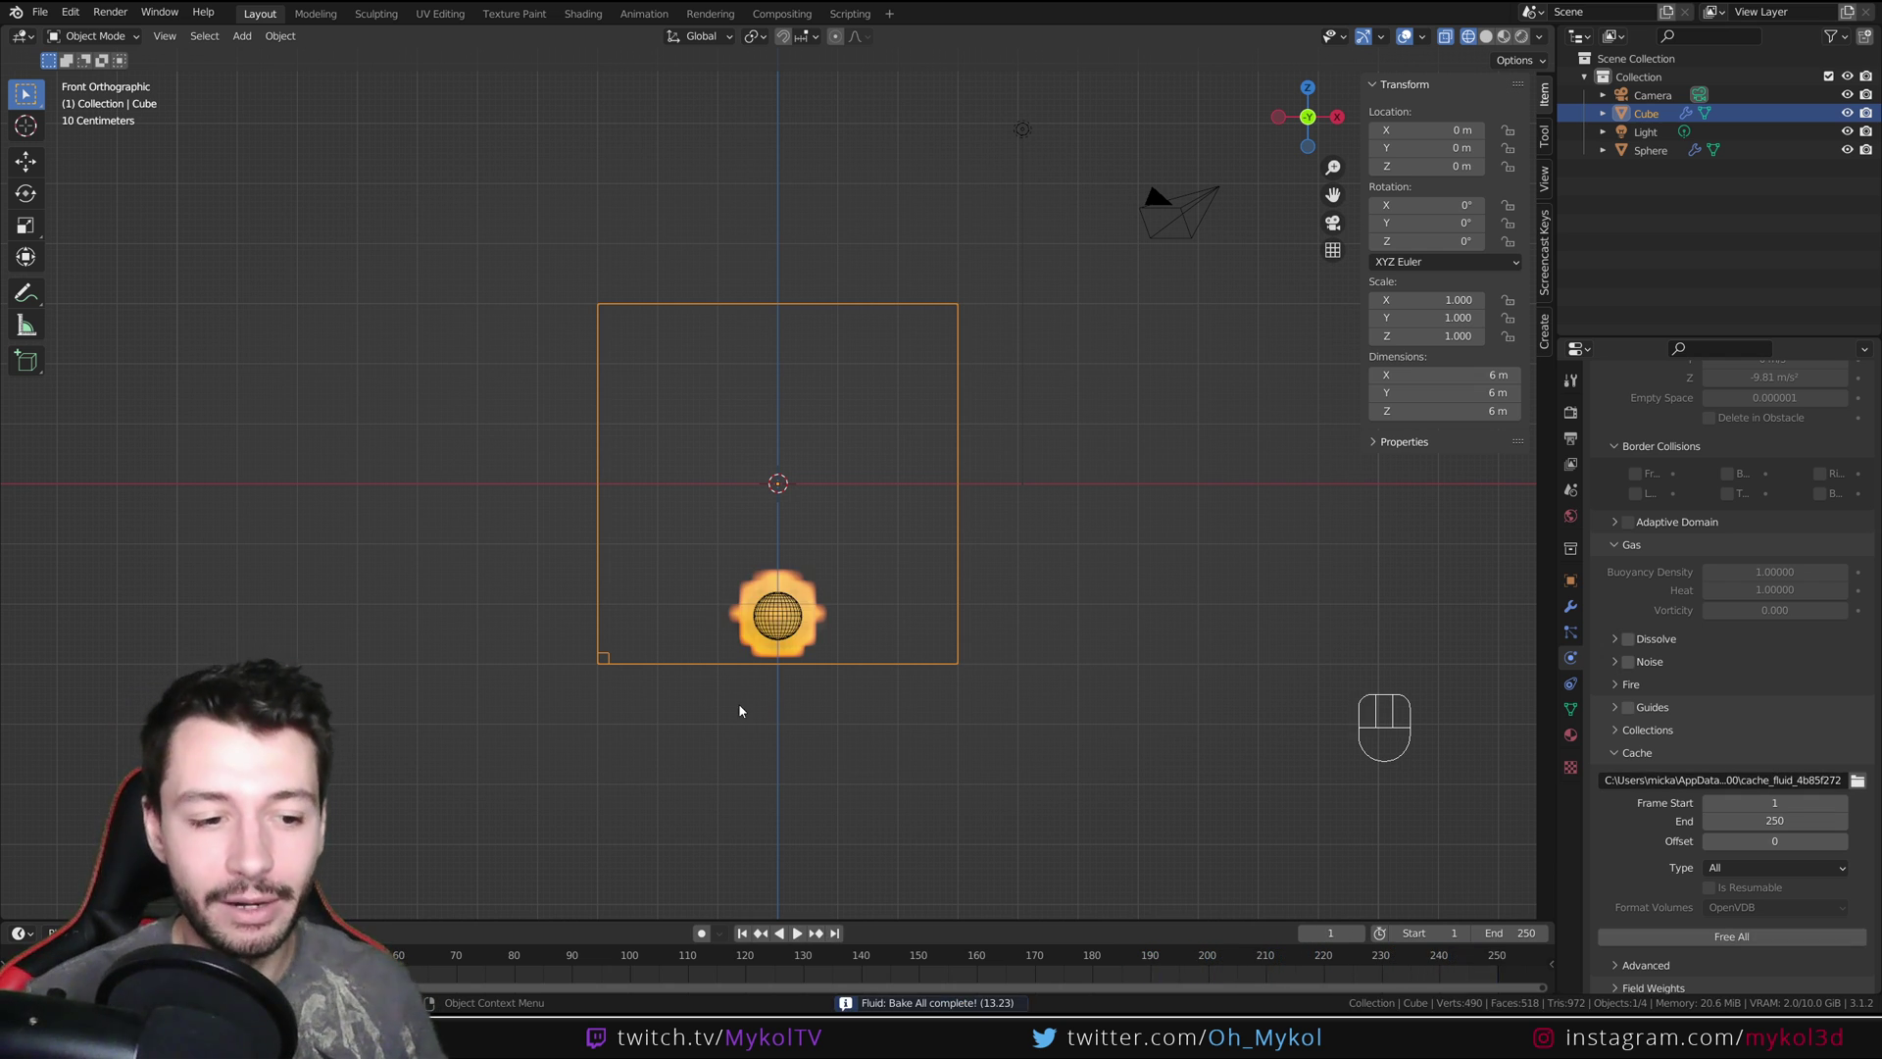
Play back the baked simulation and move the timeline to frame 45
{"action": "key", "text": "space"}
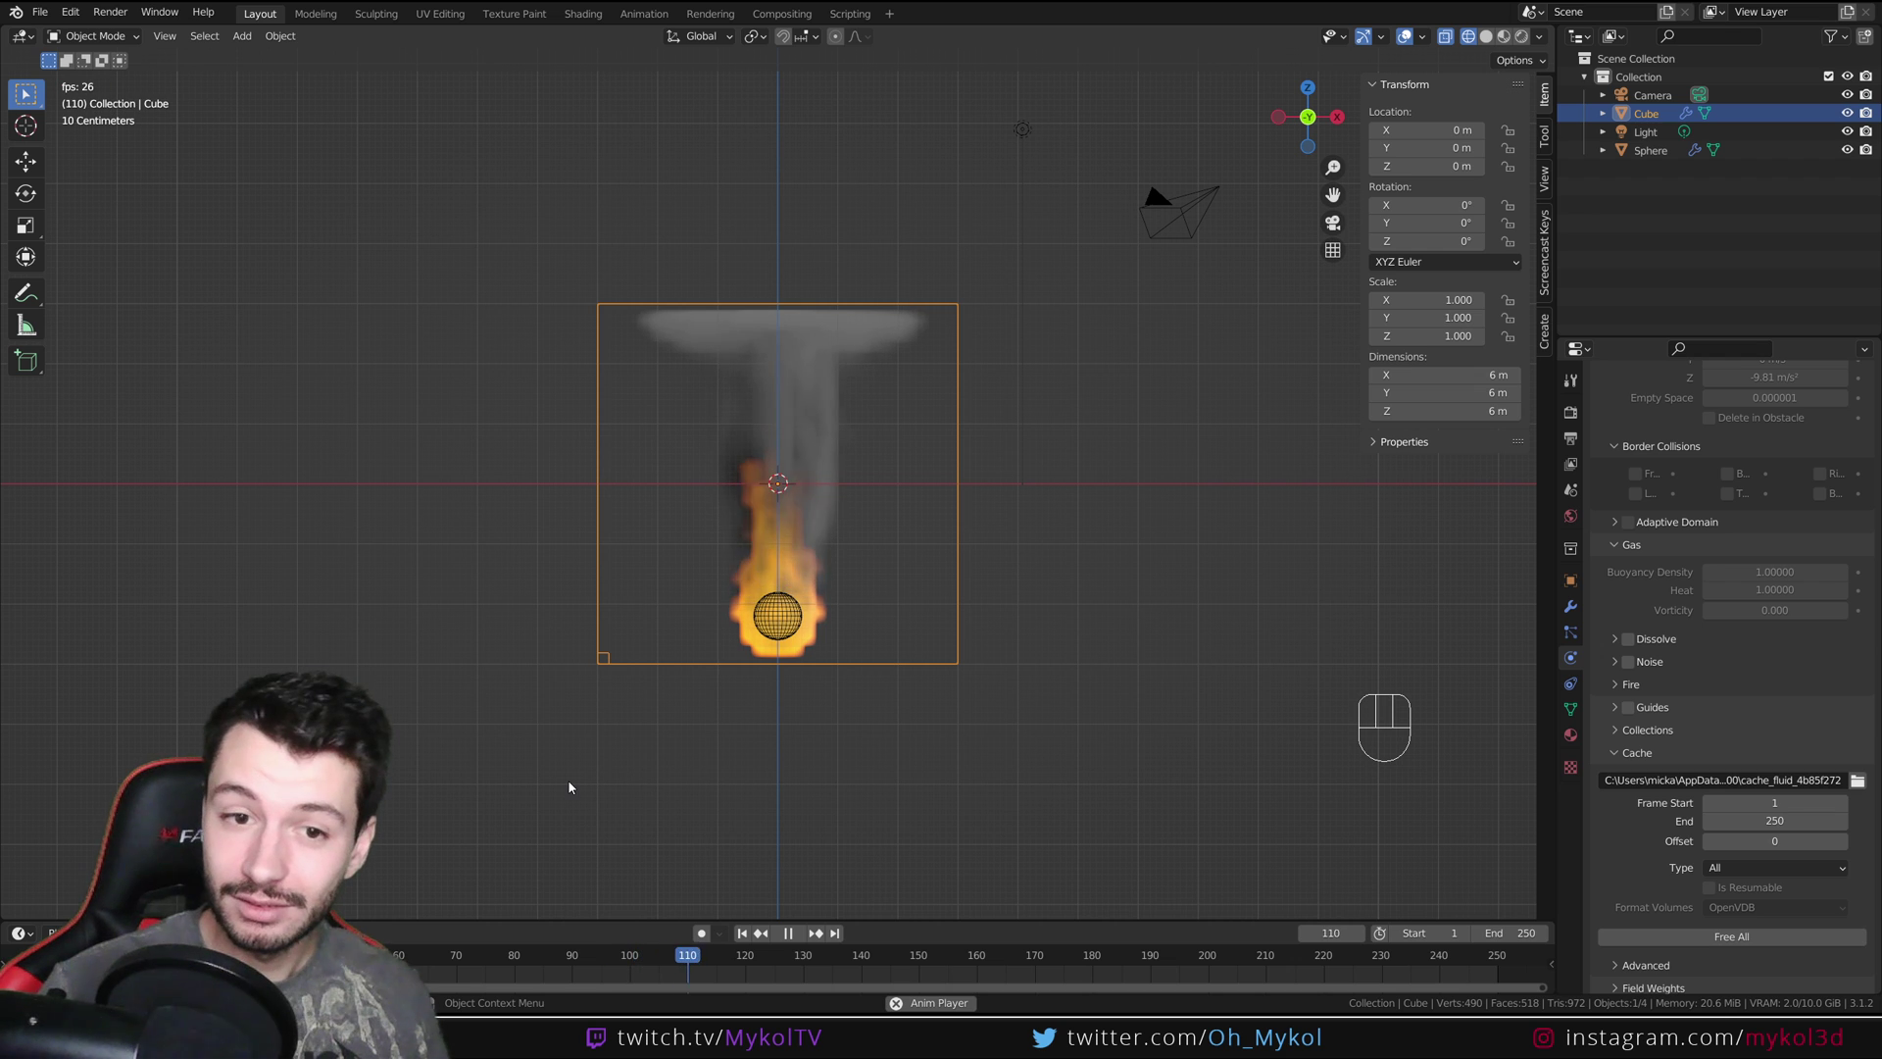
{"action": "key", "text": "space"}
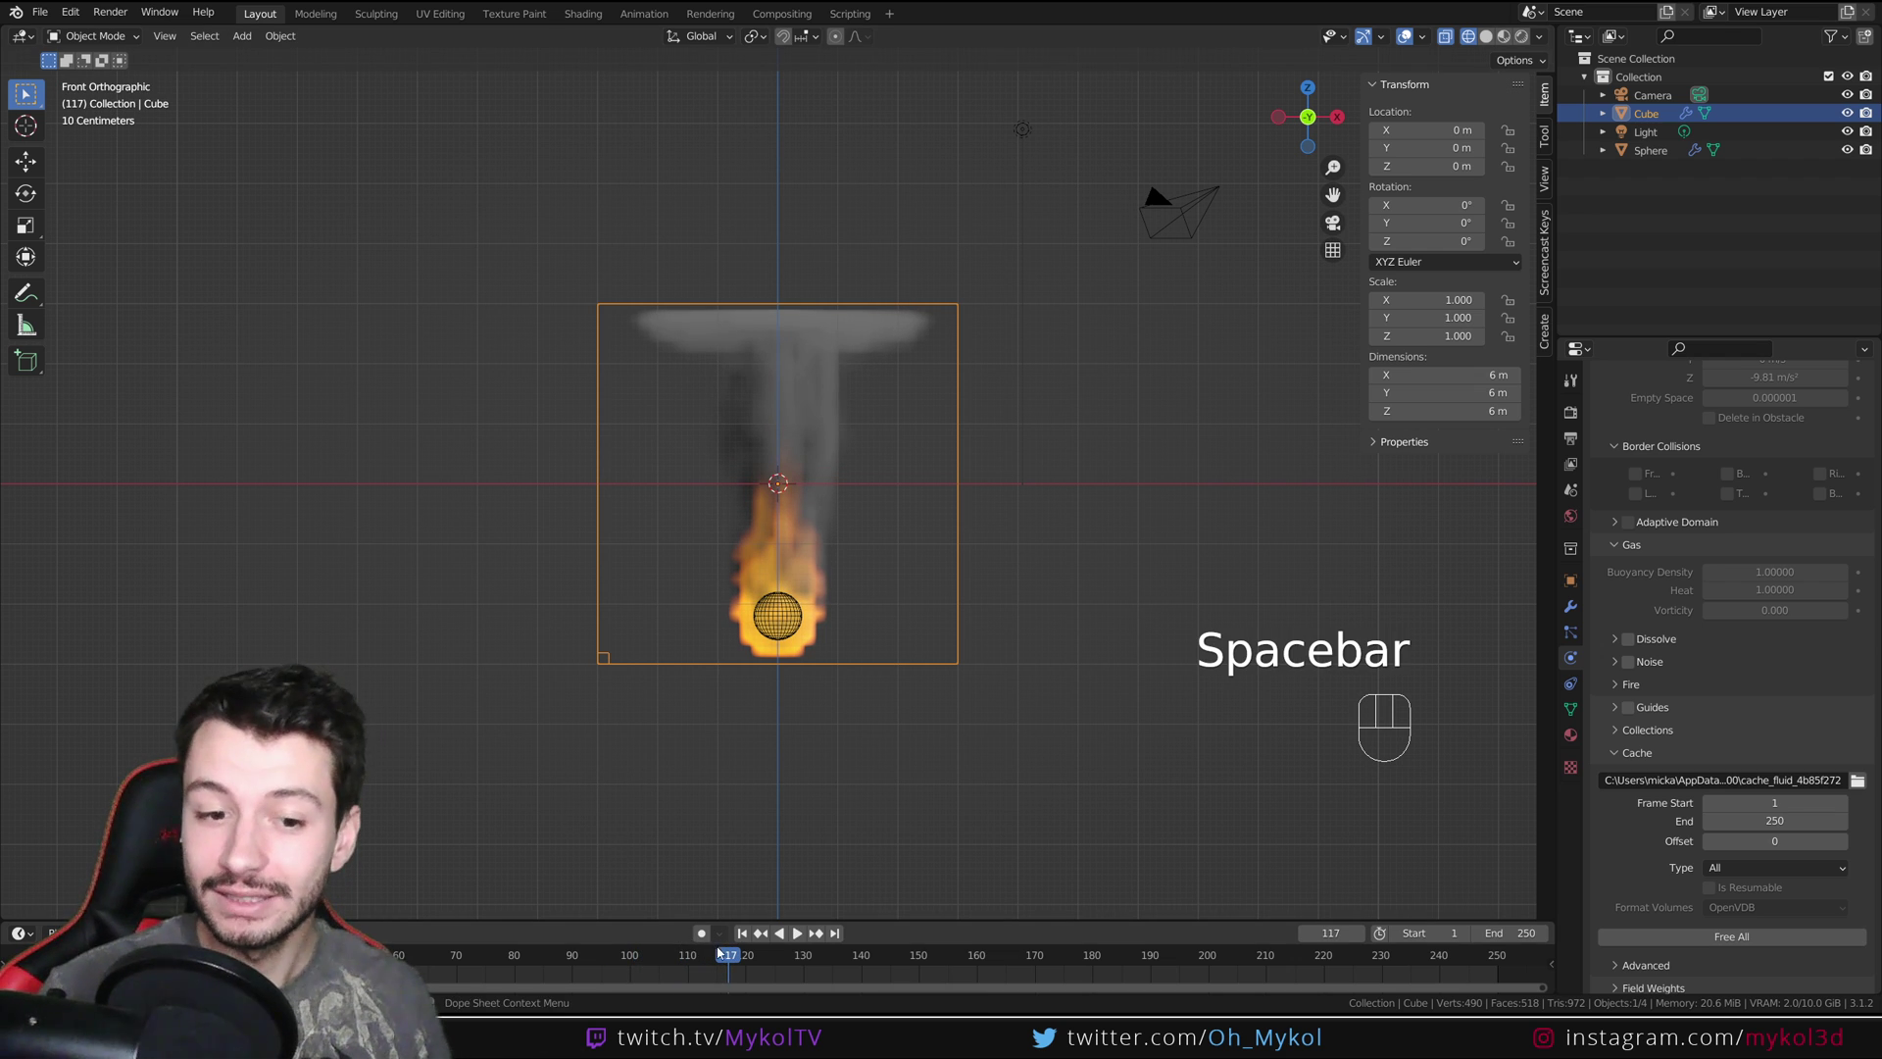
{"action": "left_click_drag", "start_coordinate": [725, 959], "coordinate": [304, 968]}
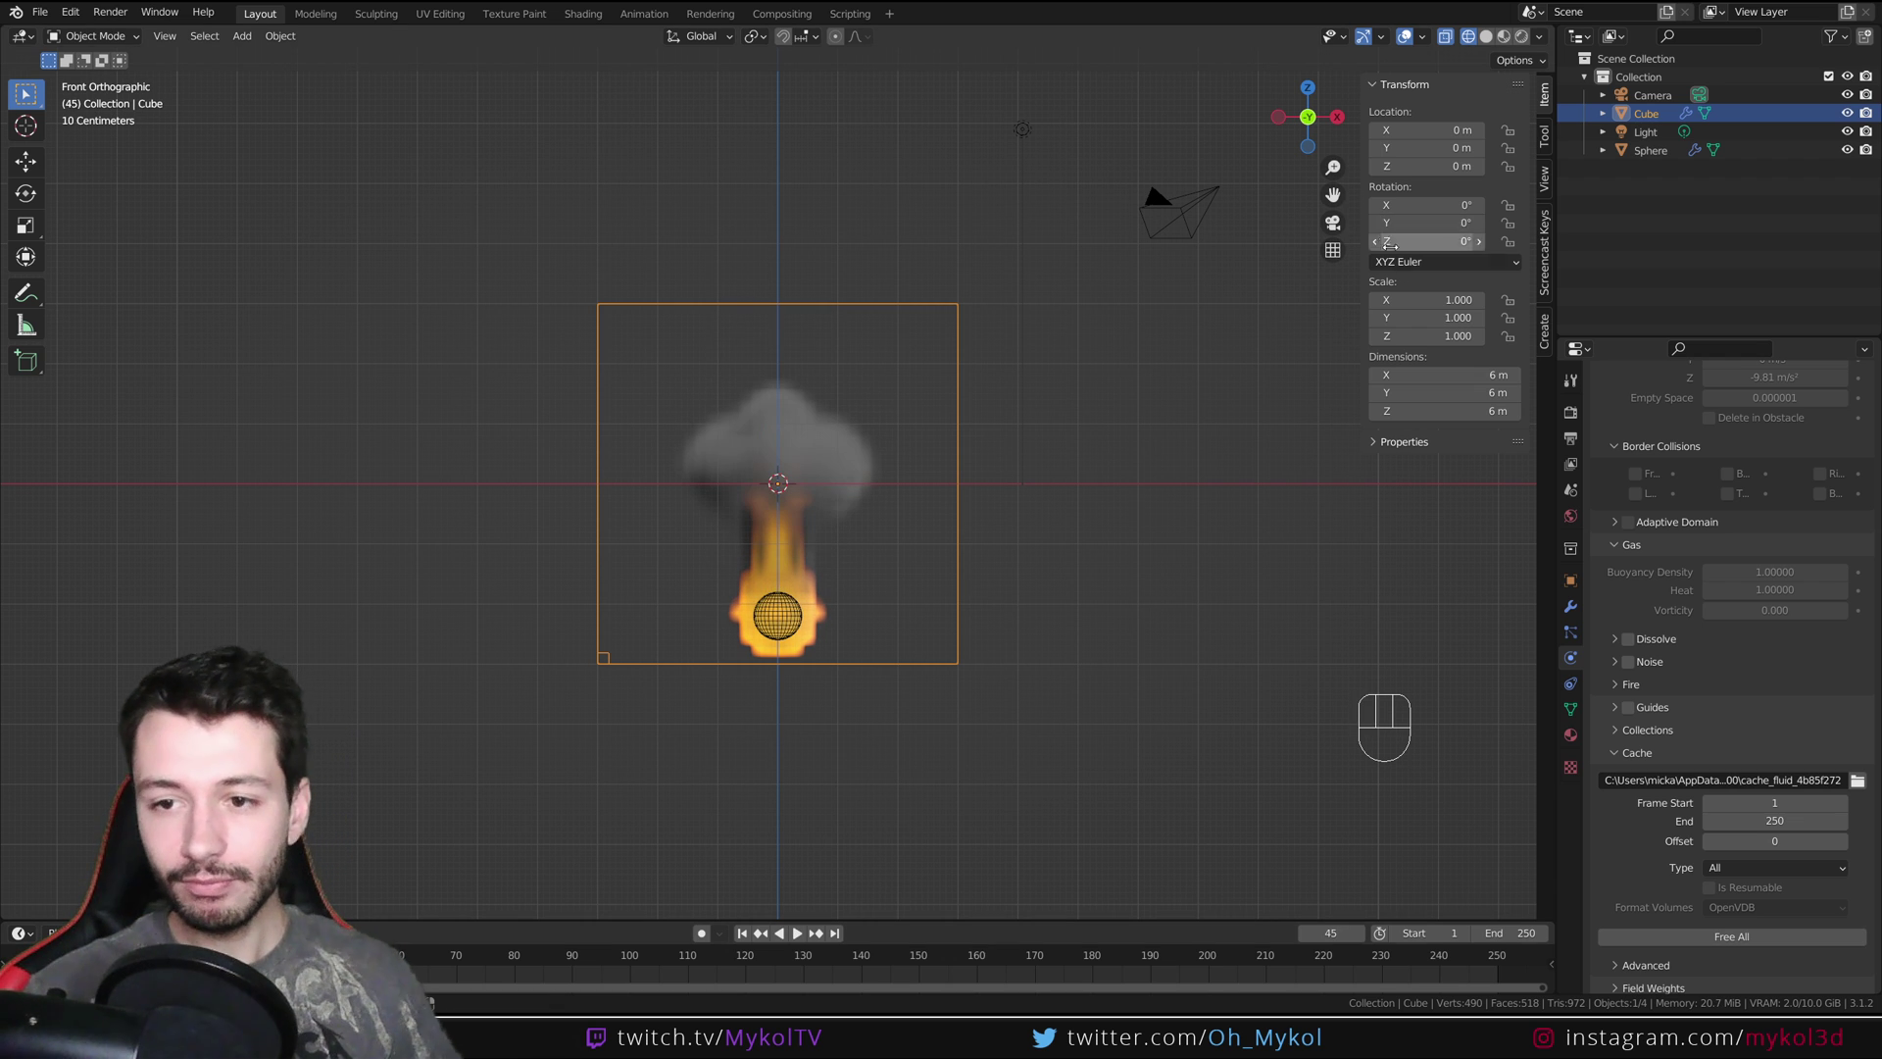
Change the render engine to Cycles with GPU Compute as the device
{"action": "left_click", "coordinate": [1570, 412]}
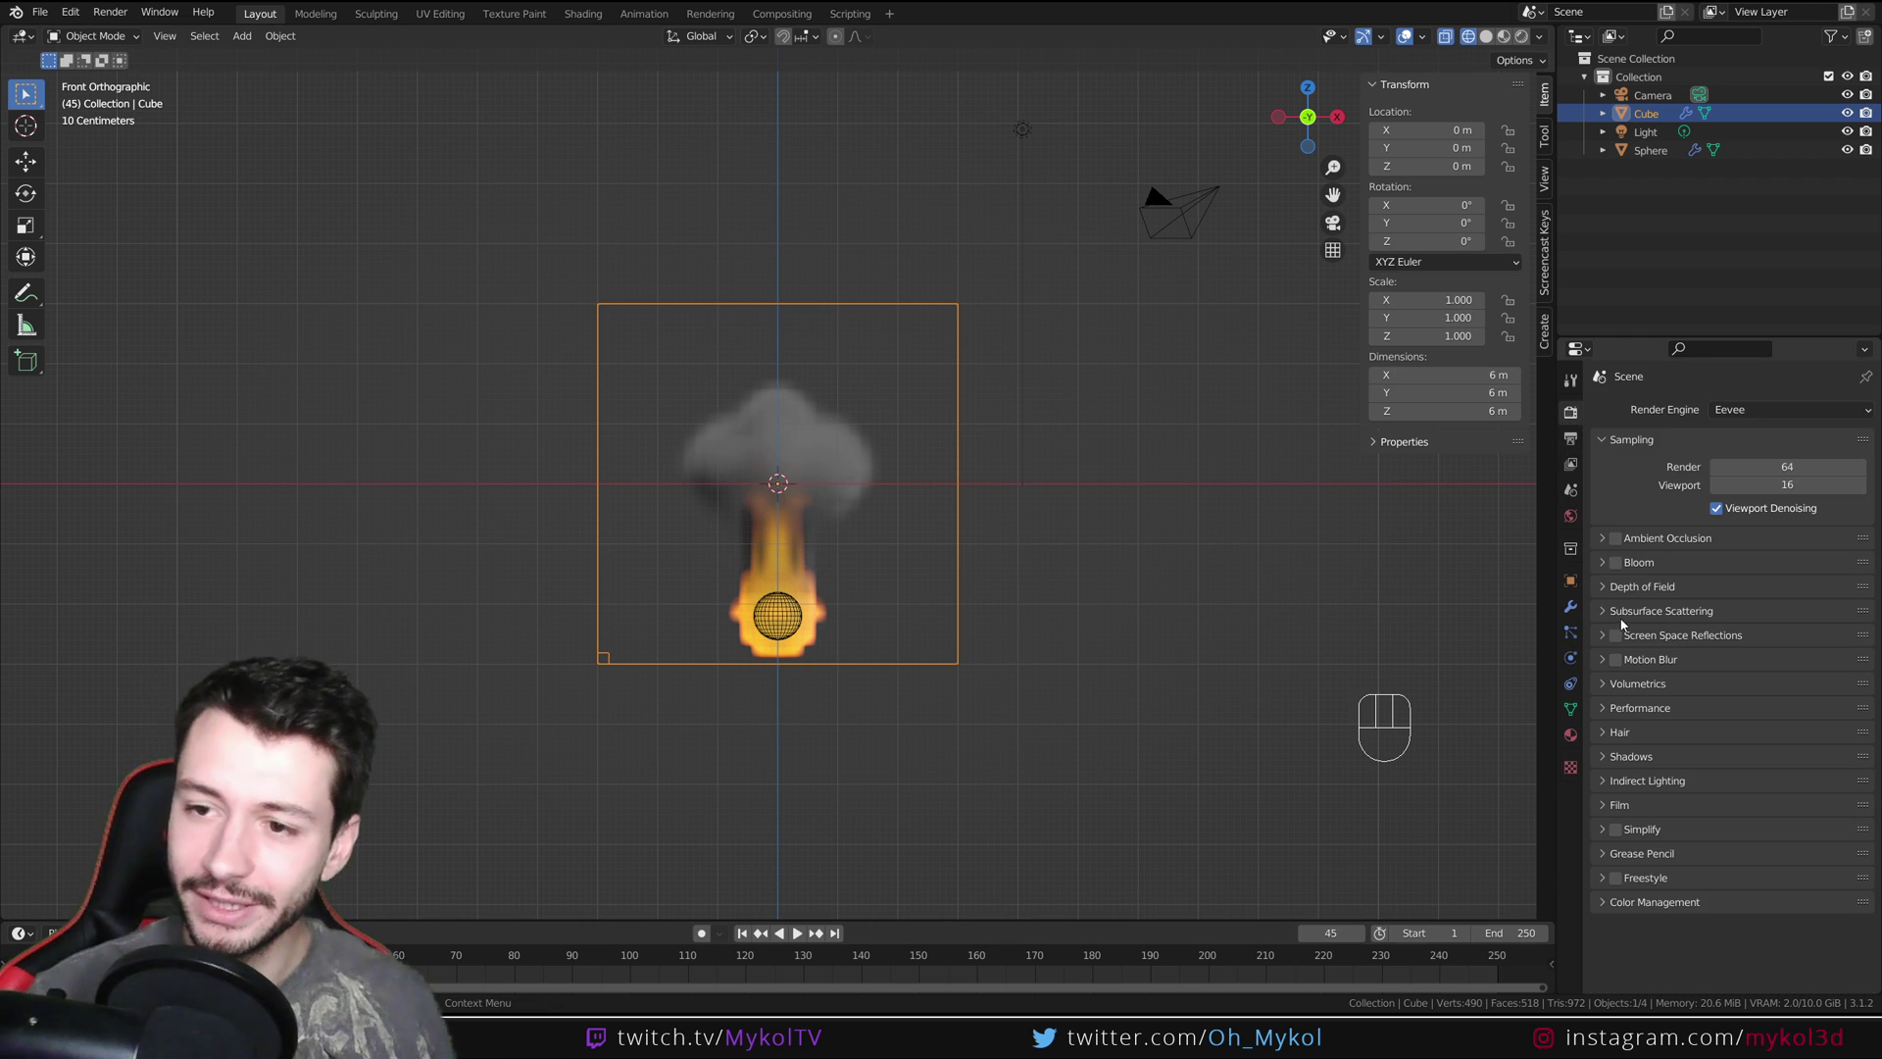
{"action": "left_click", "coordinate": [1752, 412]}
{"action": "left_click", "coordinate": [1747, 466]}
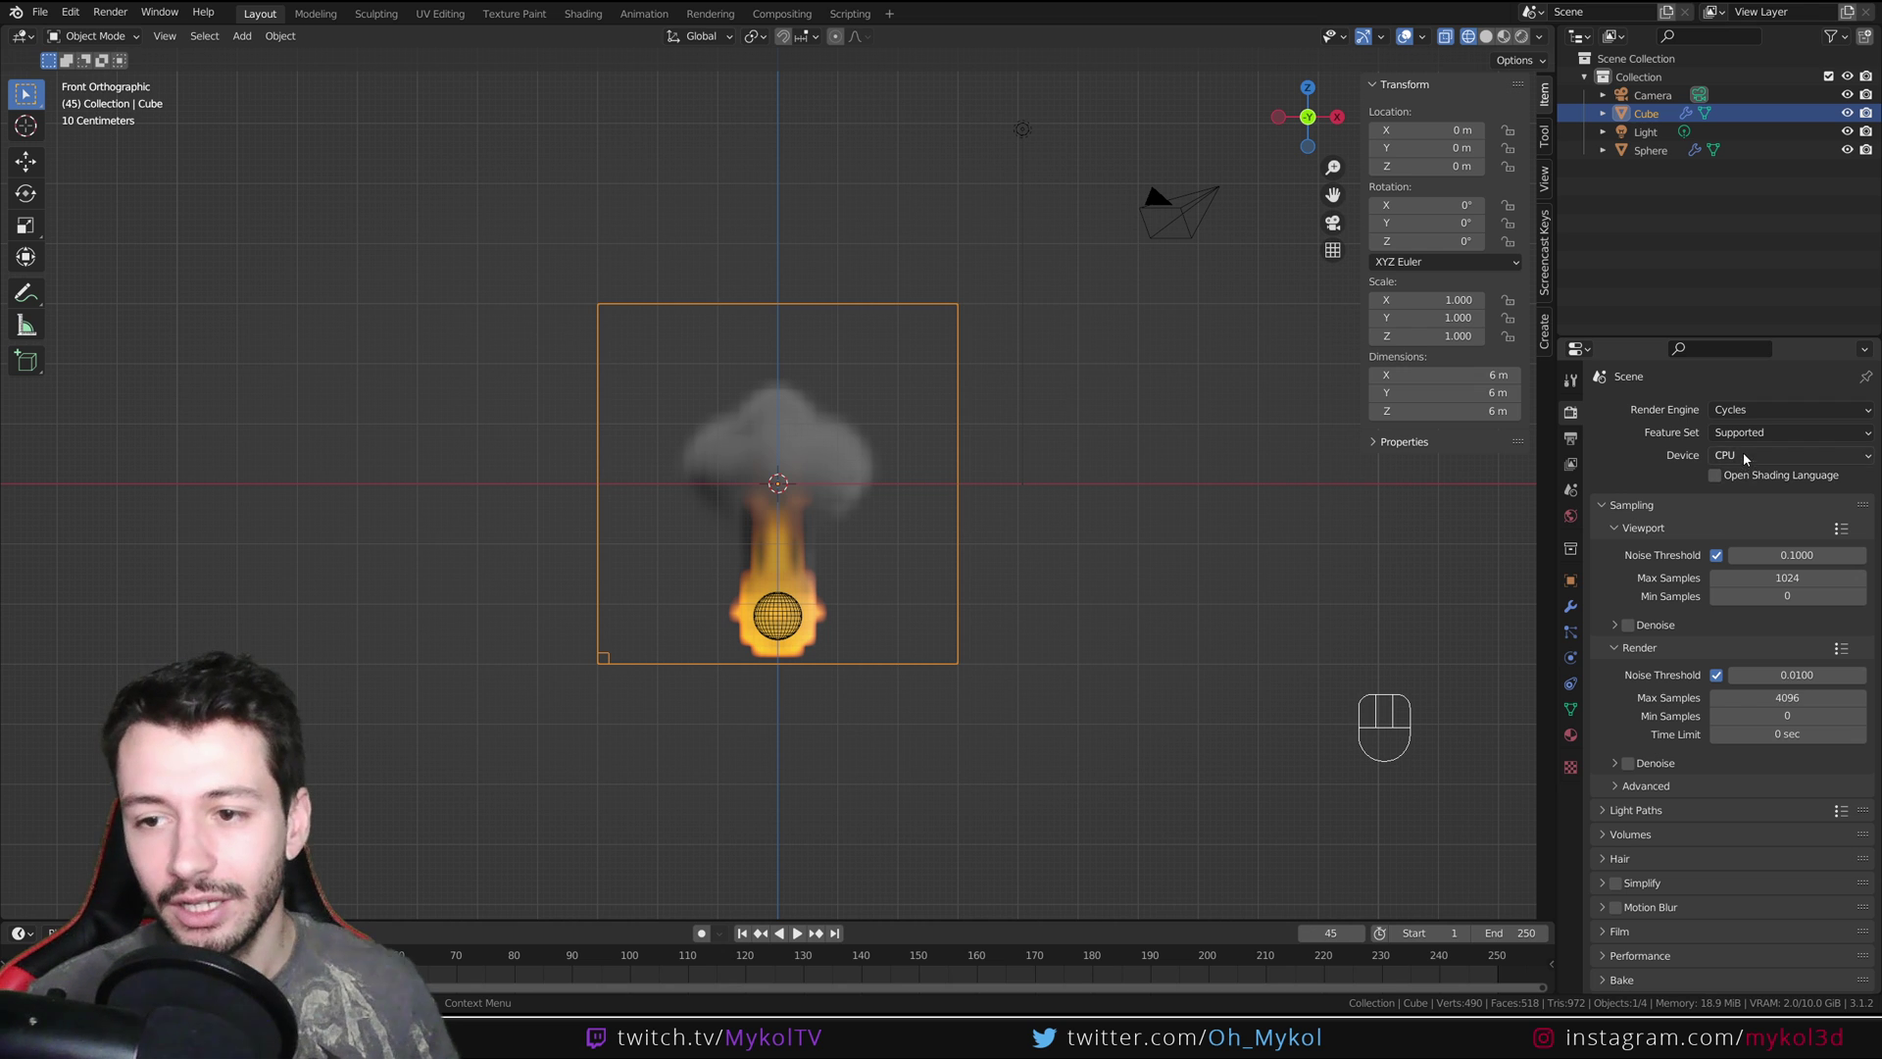
{"action": "left_click", "coordinate": [1745, 456]}
{"action": "left_click", "coordinate": [1747, 498]}
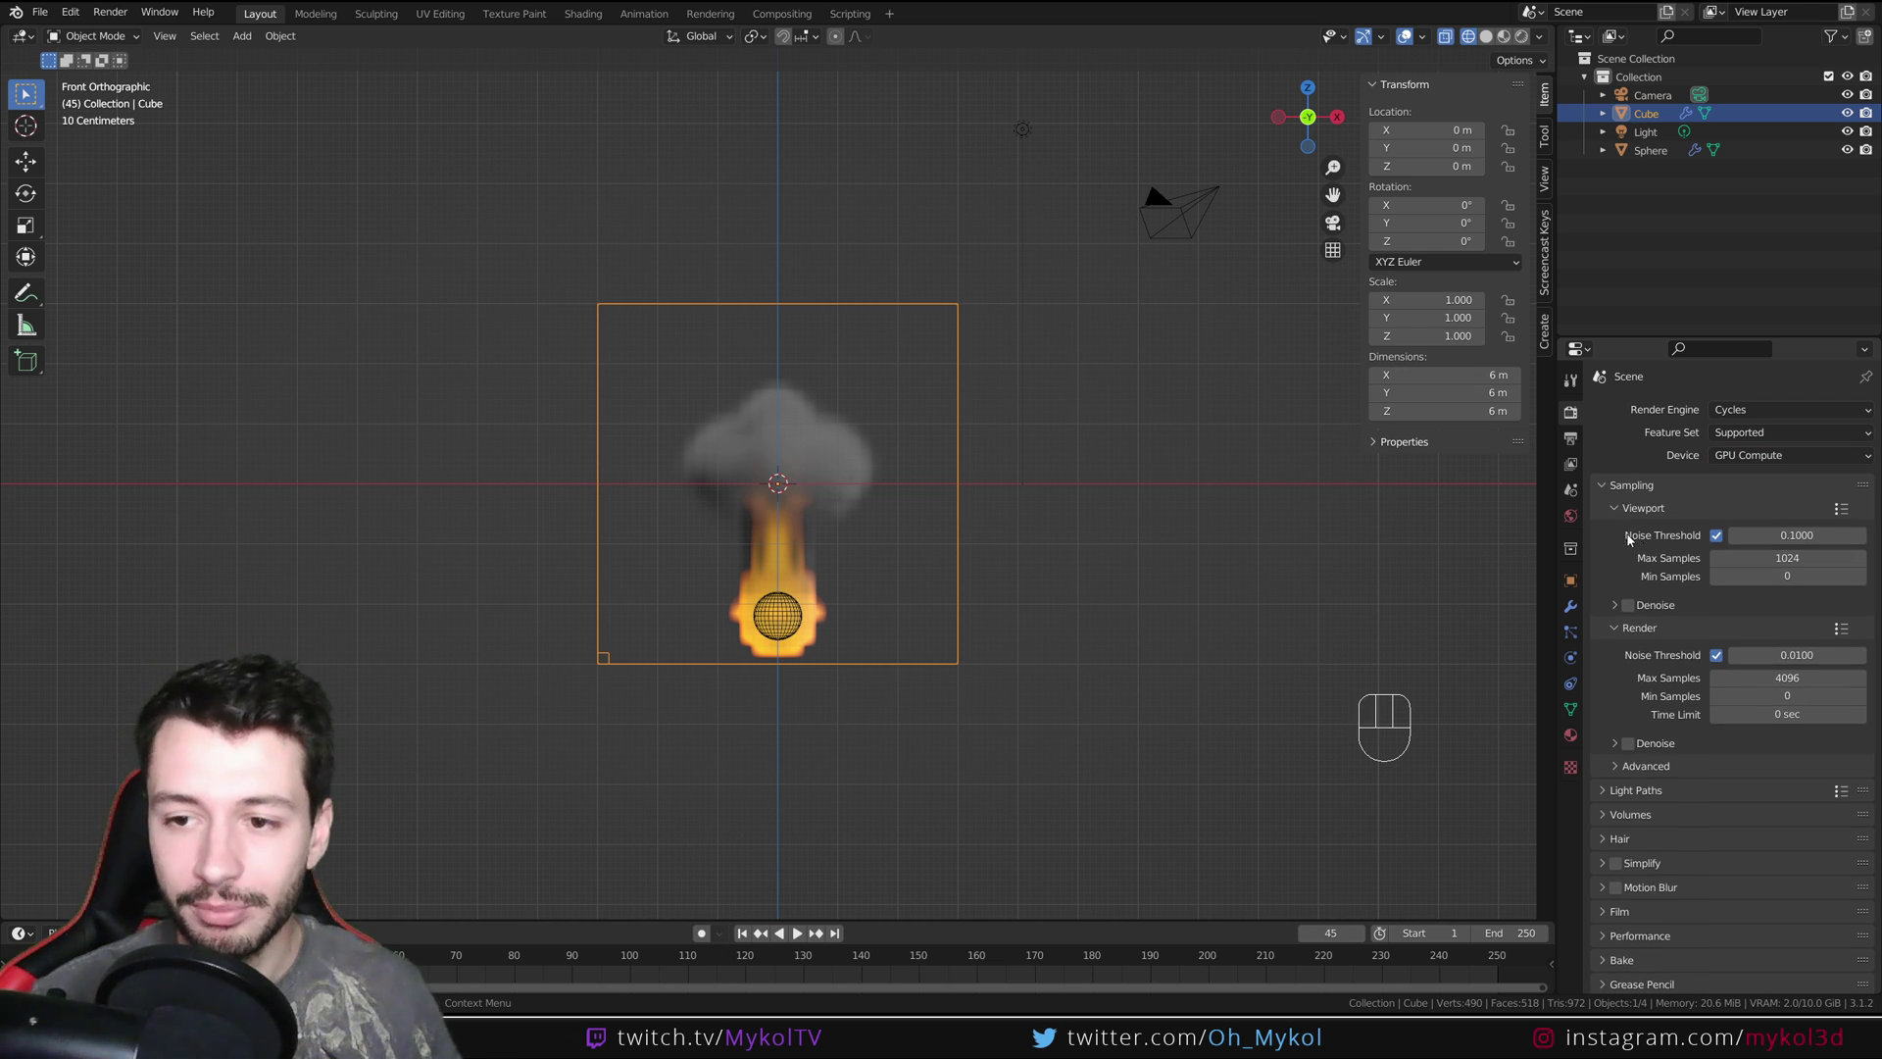
Show the viewport in rendered shading and enable denoising for viewport sampling
{"action": "left_click", "coordinate": [1522, 36]}
{"action": "scroll", "coordinate": [756, 557], "scroll_direction": "up", "scroll_amount": 4}
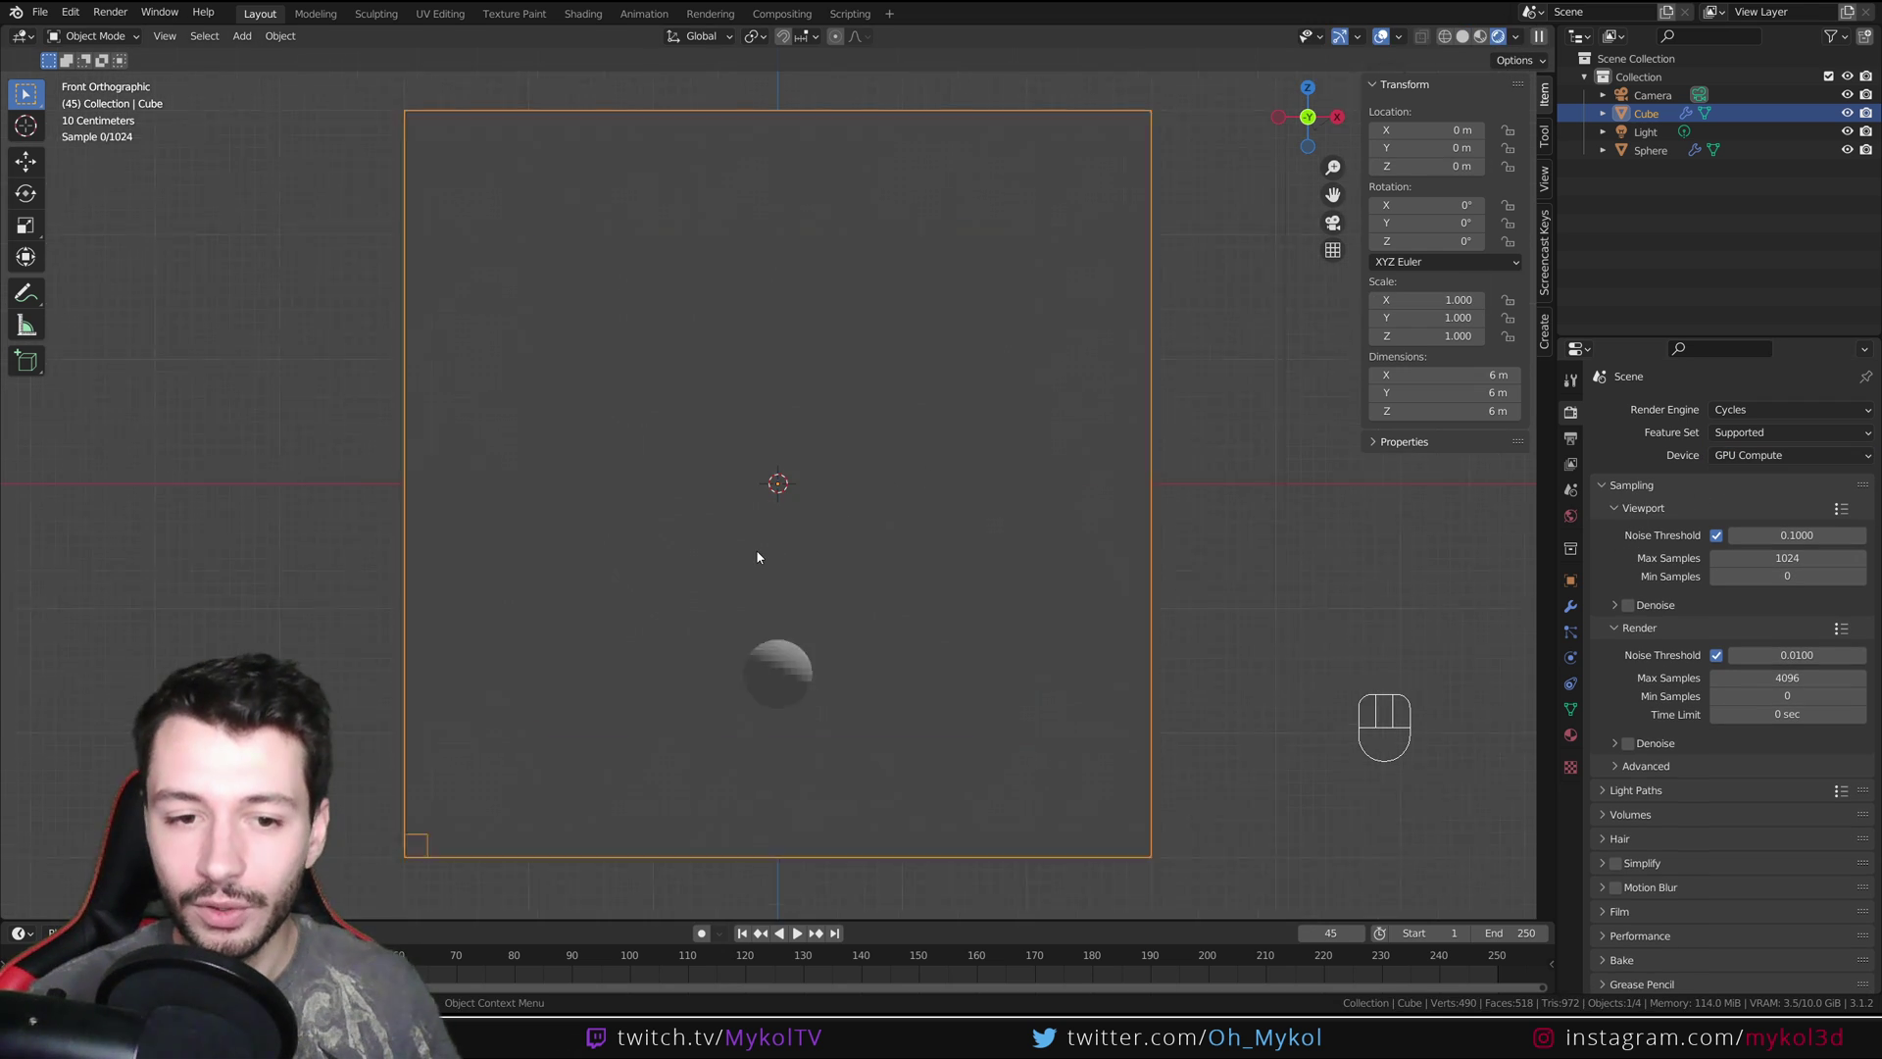
{"action": "scroll", "coordinate": [757, 557], "scroll_direction": "up", "scroll_amount": 1}
{"action": "left_click", "coordinate": [1628, 605]}
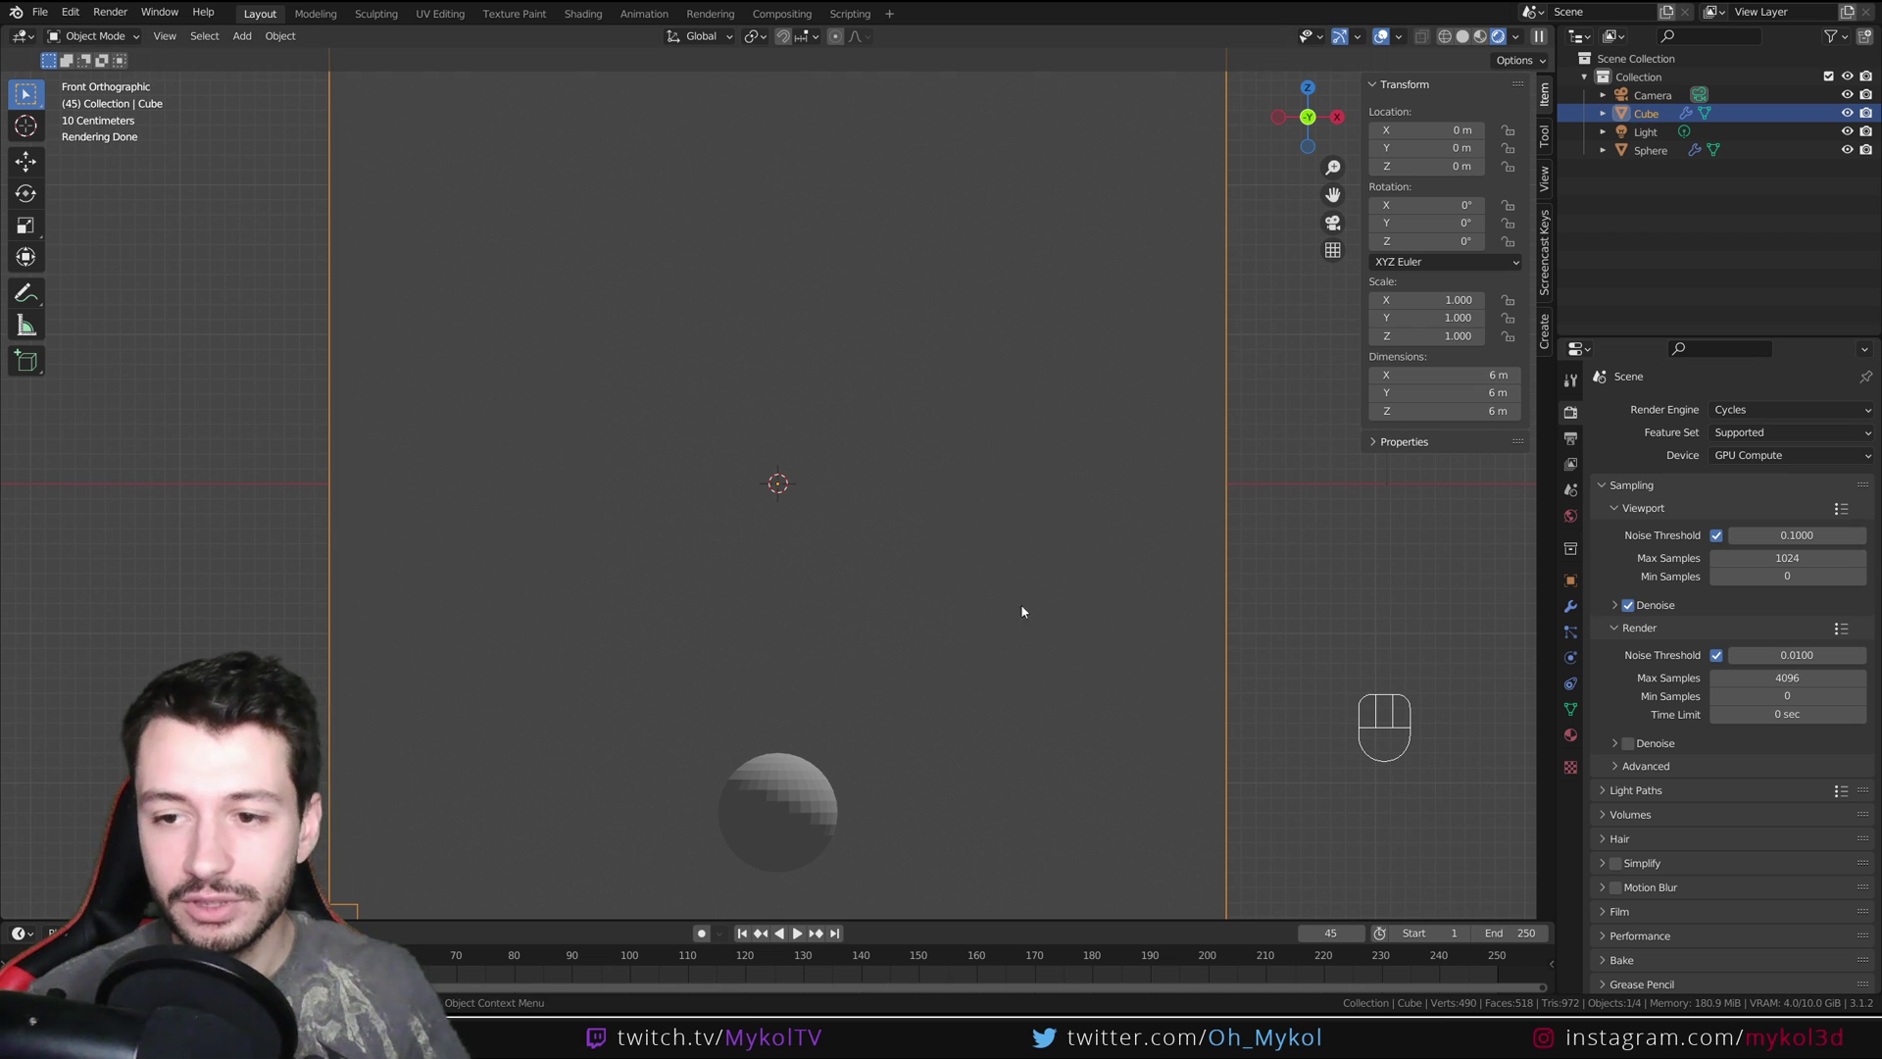
{"action": "scroll", "coordinate": [1020, 608], "scroll_direction": "down", "scroll_amount": 2}
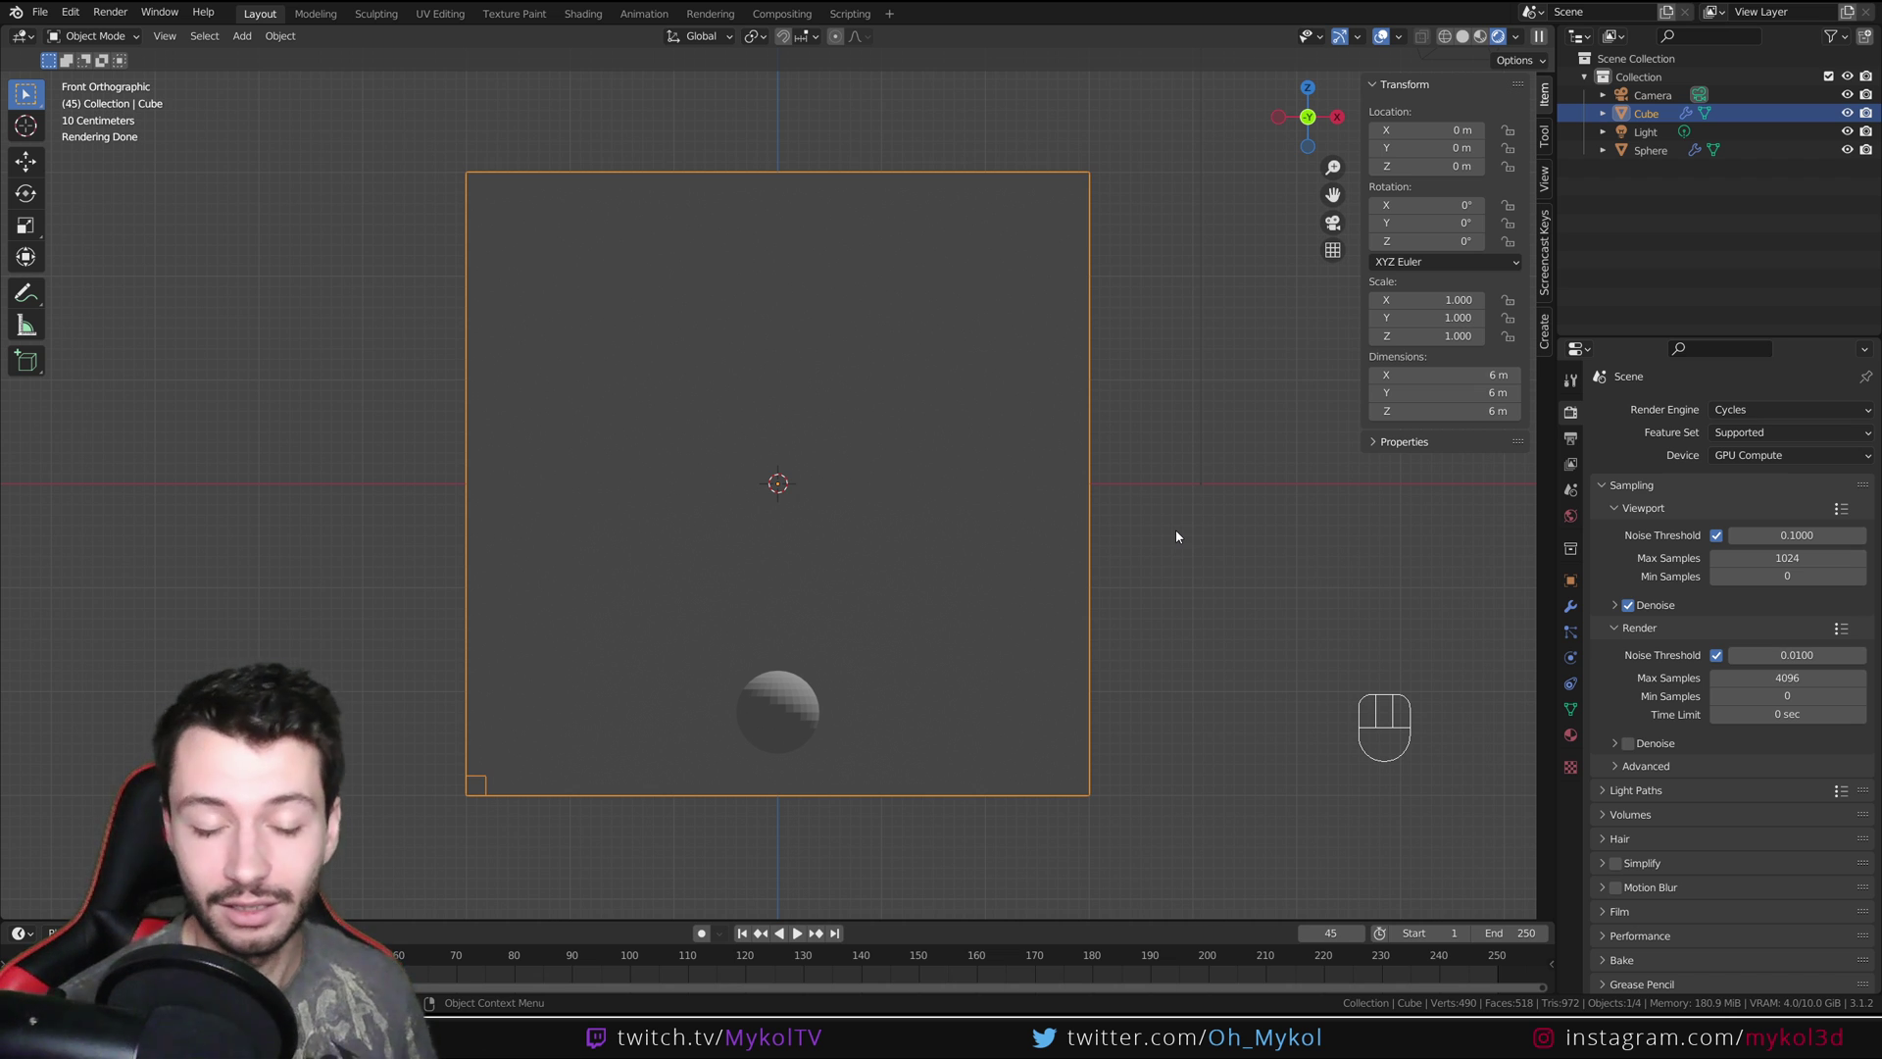
Replace the Outliner with an enlarged Shader Editor and create a new material for the cube
{"action": "left_click_drag", "start_coordinate": [1549, 296], "coordinate": [1273, 296]}
{"action": "left_click", "coordinate": [1299, 35]}
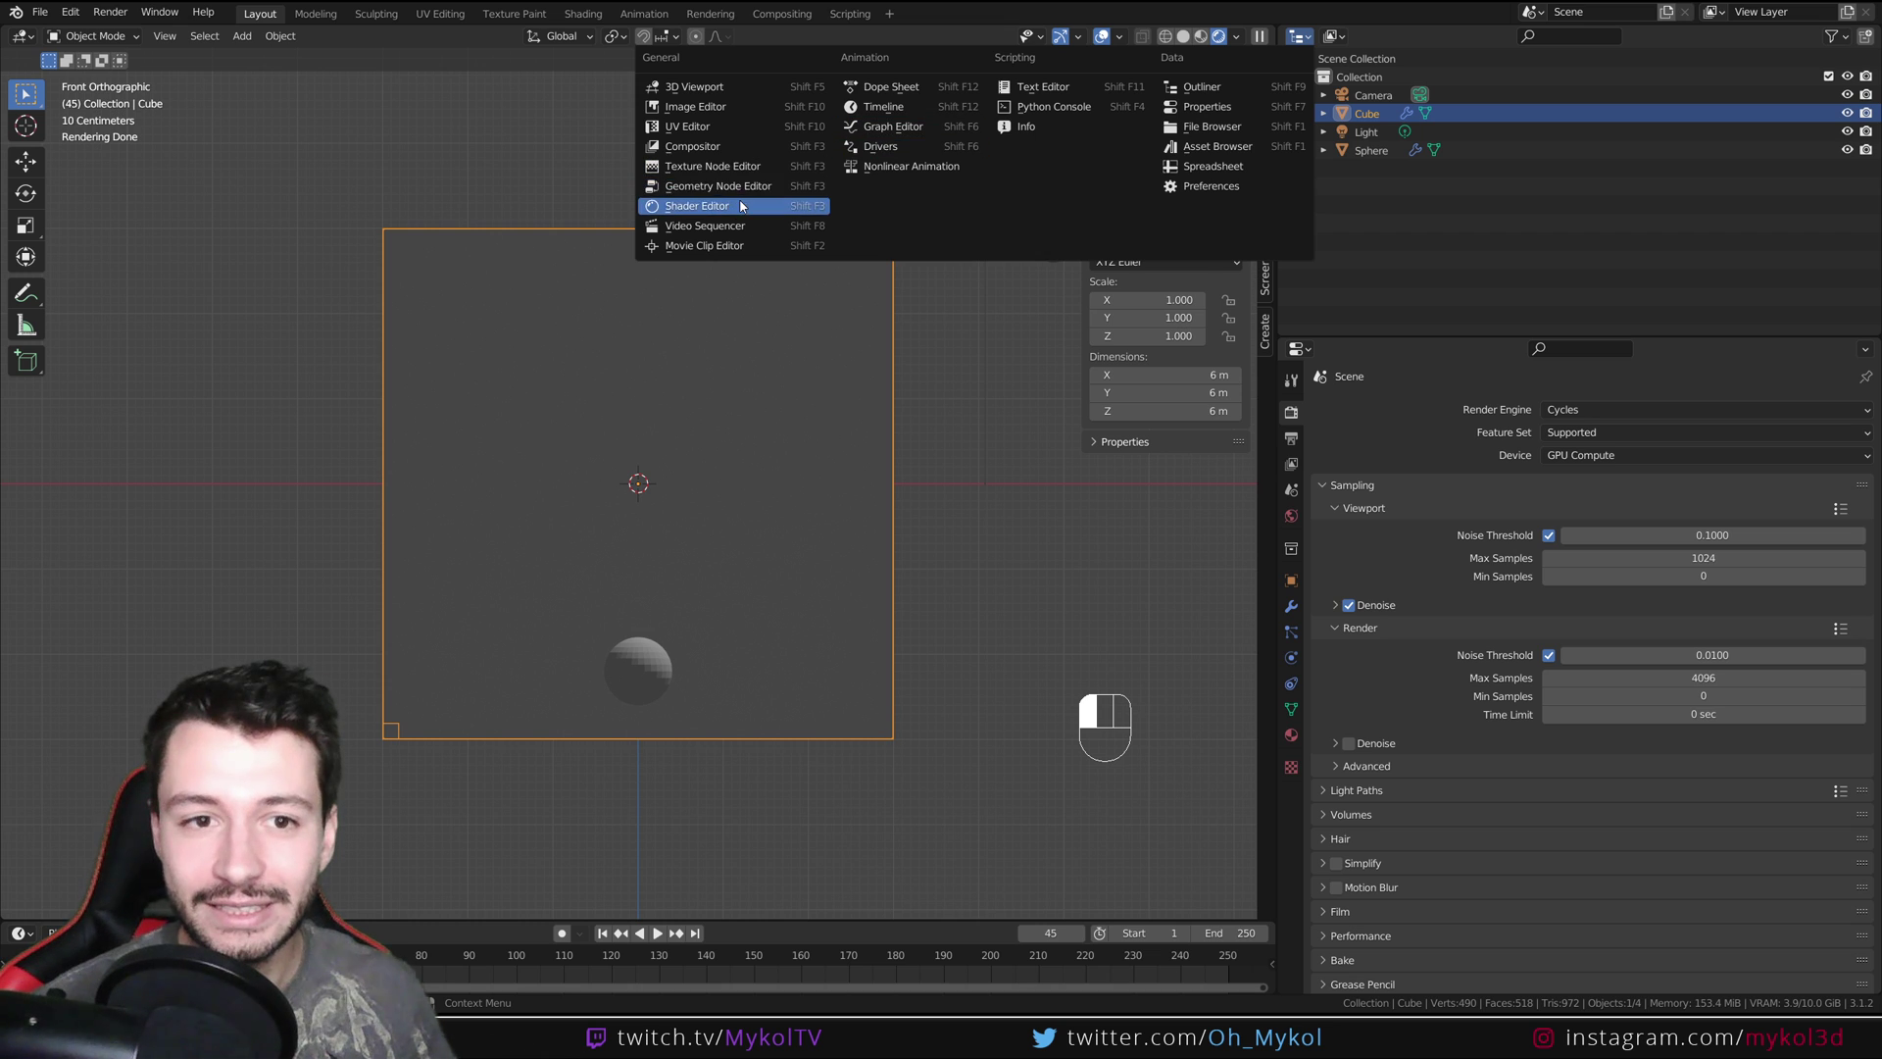
{"action": "left_click", "coordinate": [701, 206]}
{"action": "left_click", "coordinate": [1720, 37]}
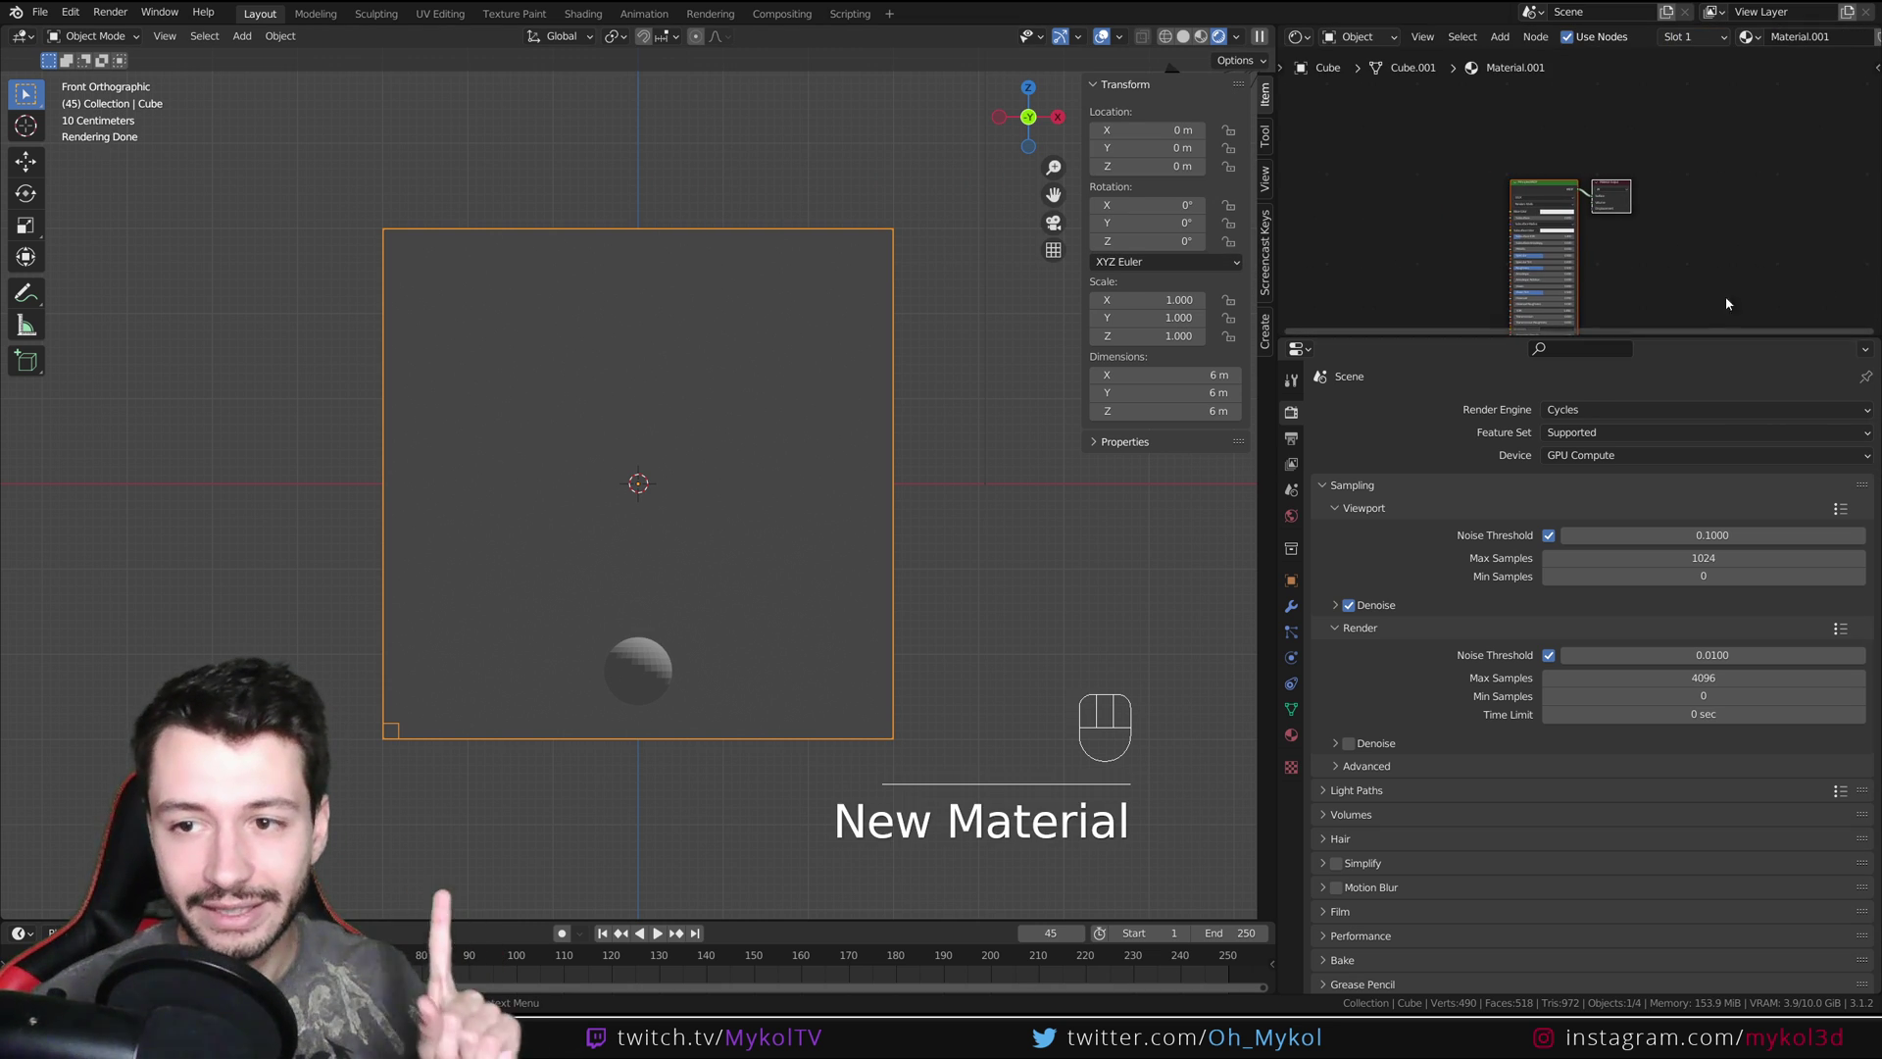
{"action": "left_click_drag", "start_coordinate": [1679, 339], "coordinate": [1573, 753]}
{"action": "scroll", "coordinate": [1569, 670], "scroll_direction": "up", "scroll_amount": 6}
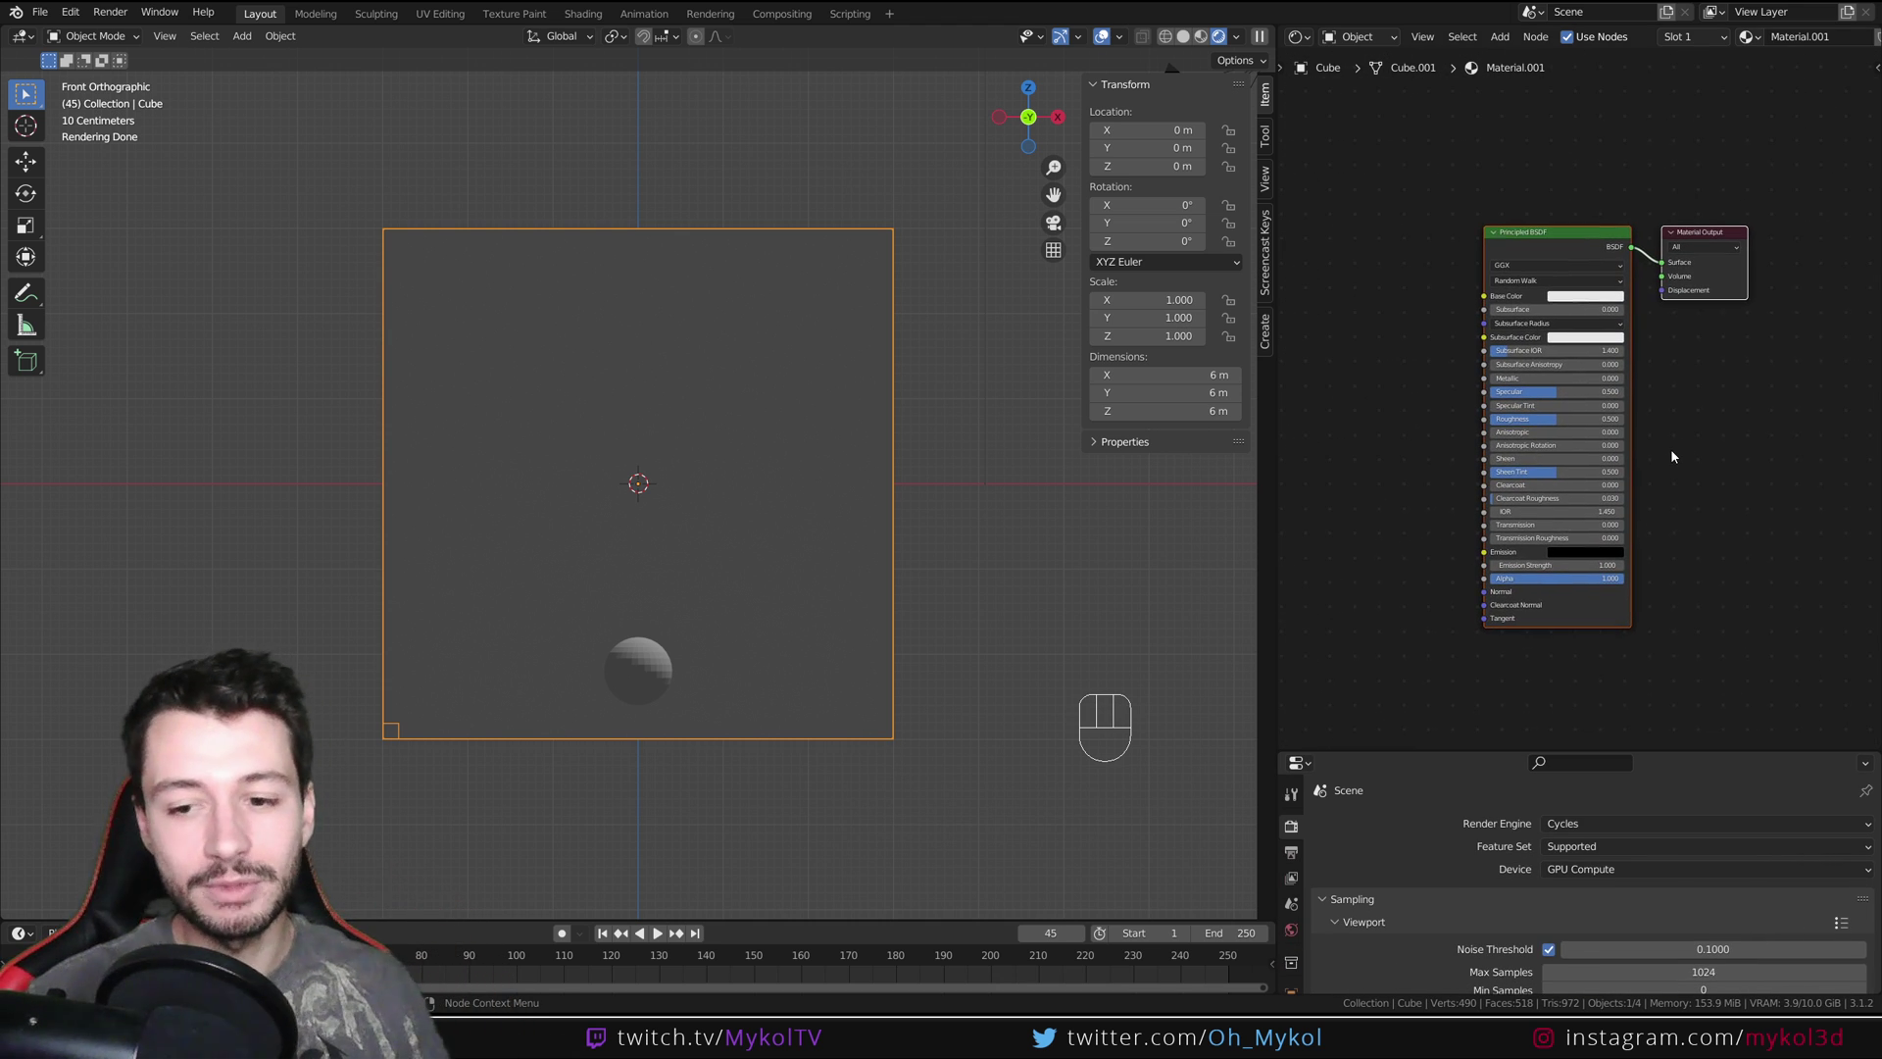
{"action": "left_click", "coordinate": [1546, 236]}
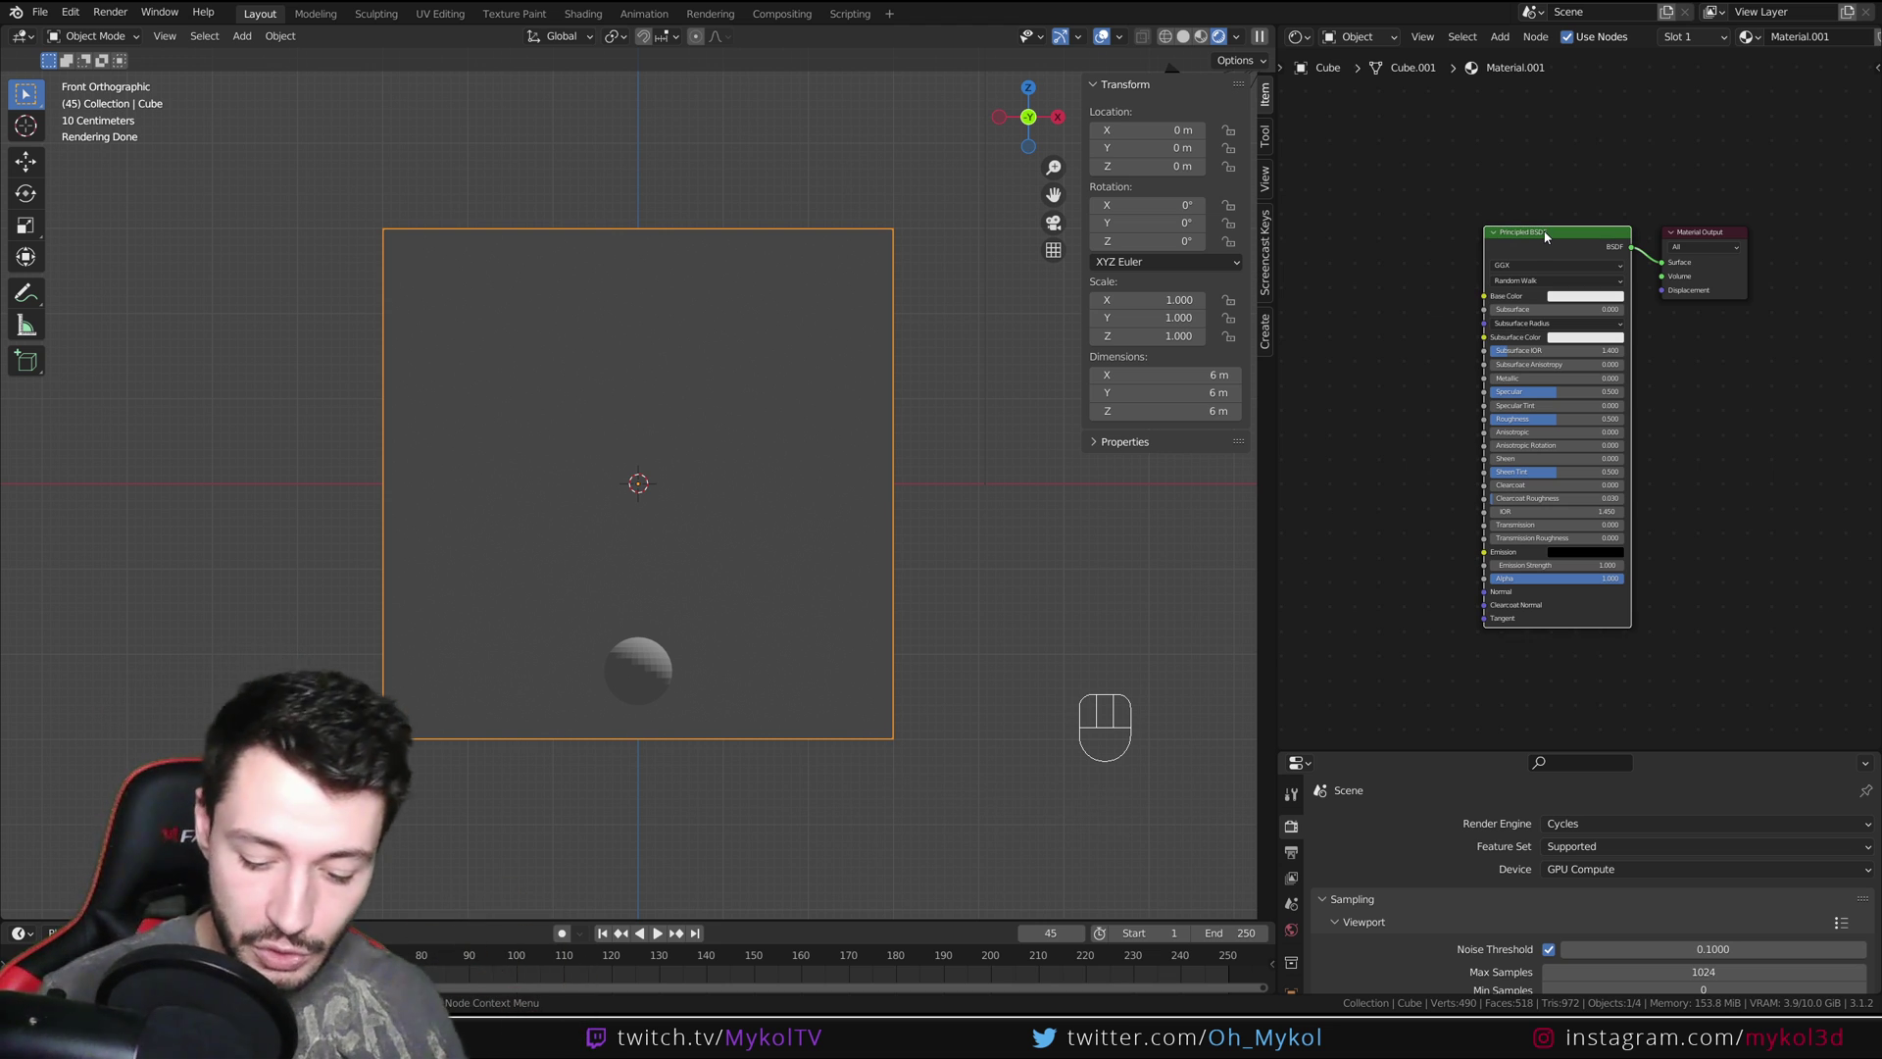
{"action": "key", "text": "Delete"}
{"action": "key", "text": "shift+a"}
{"action": "key", "text": "ctrl+z"}
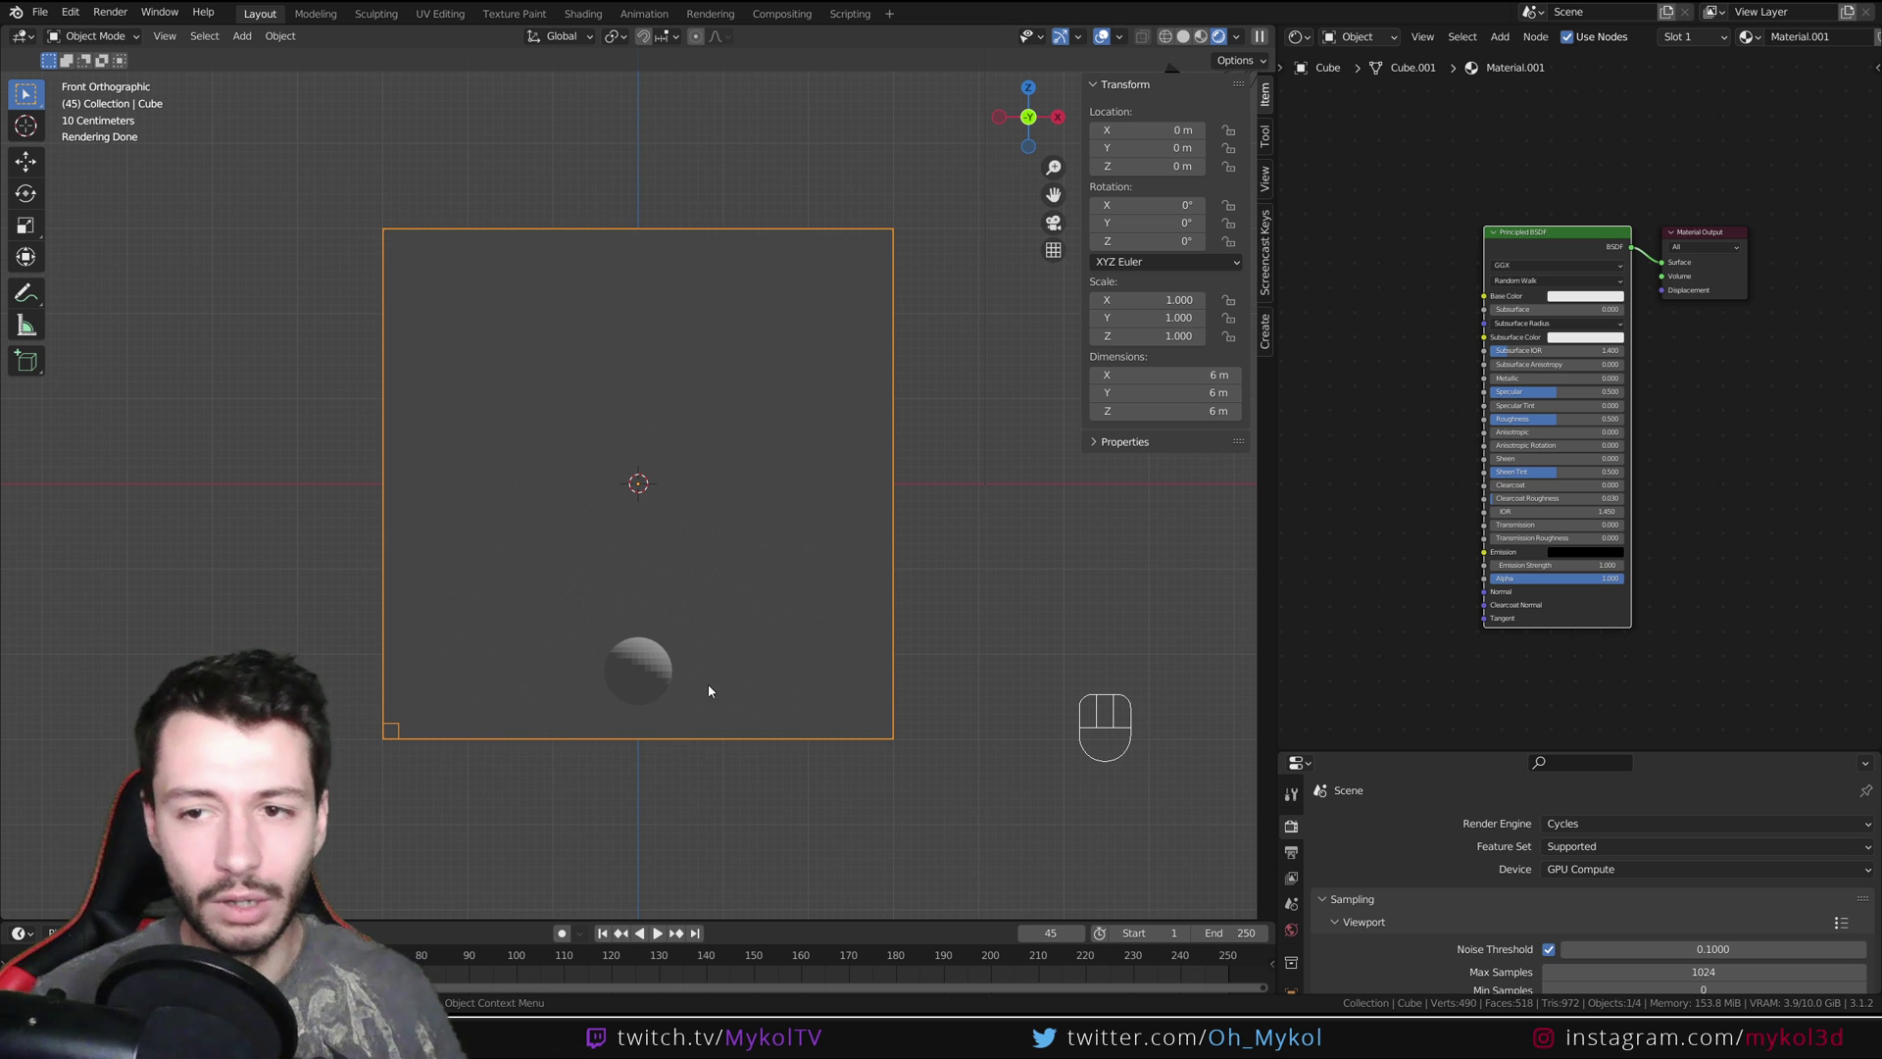
Replace the cube material's Principled BSDF with a Principled Volume node linked to the Material Output's Volume input
{"action": "left_click", "coordinate": [1530, 242]}
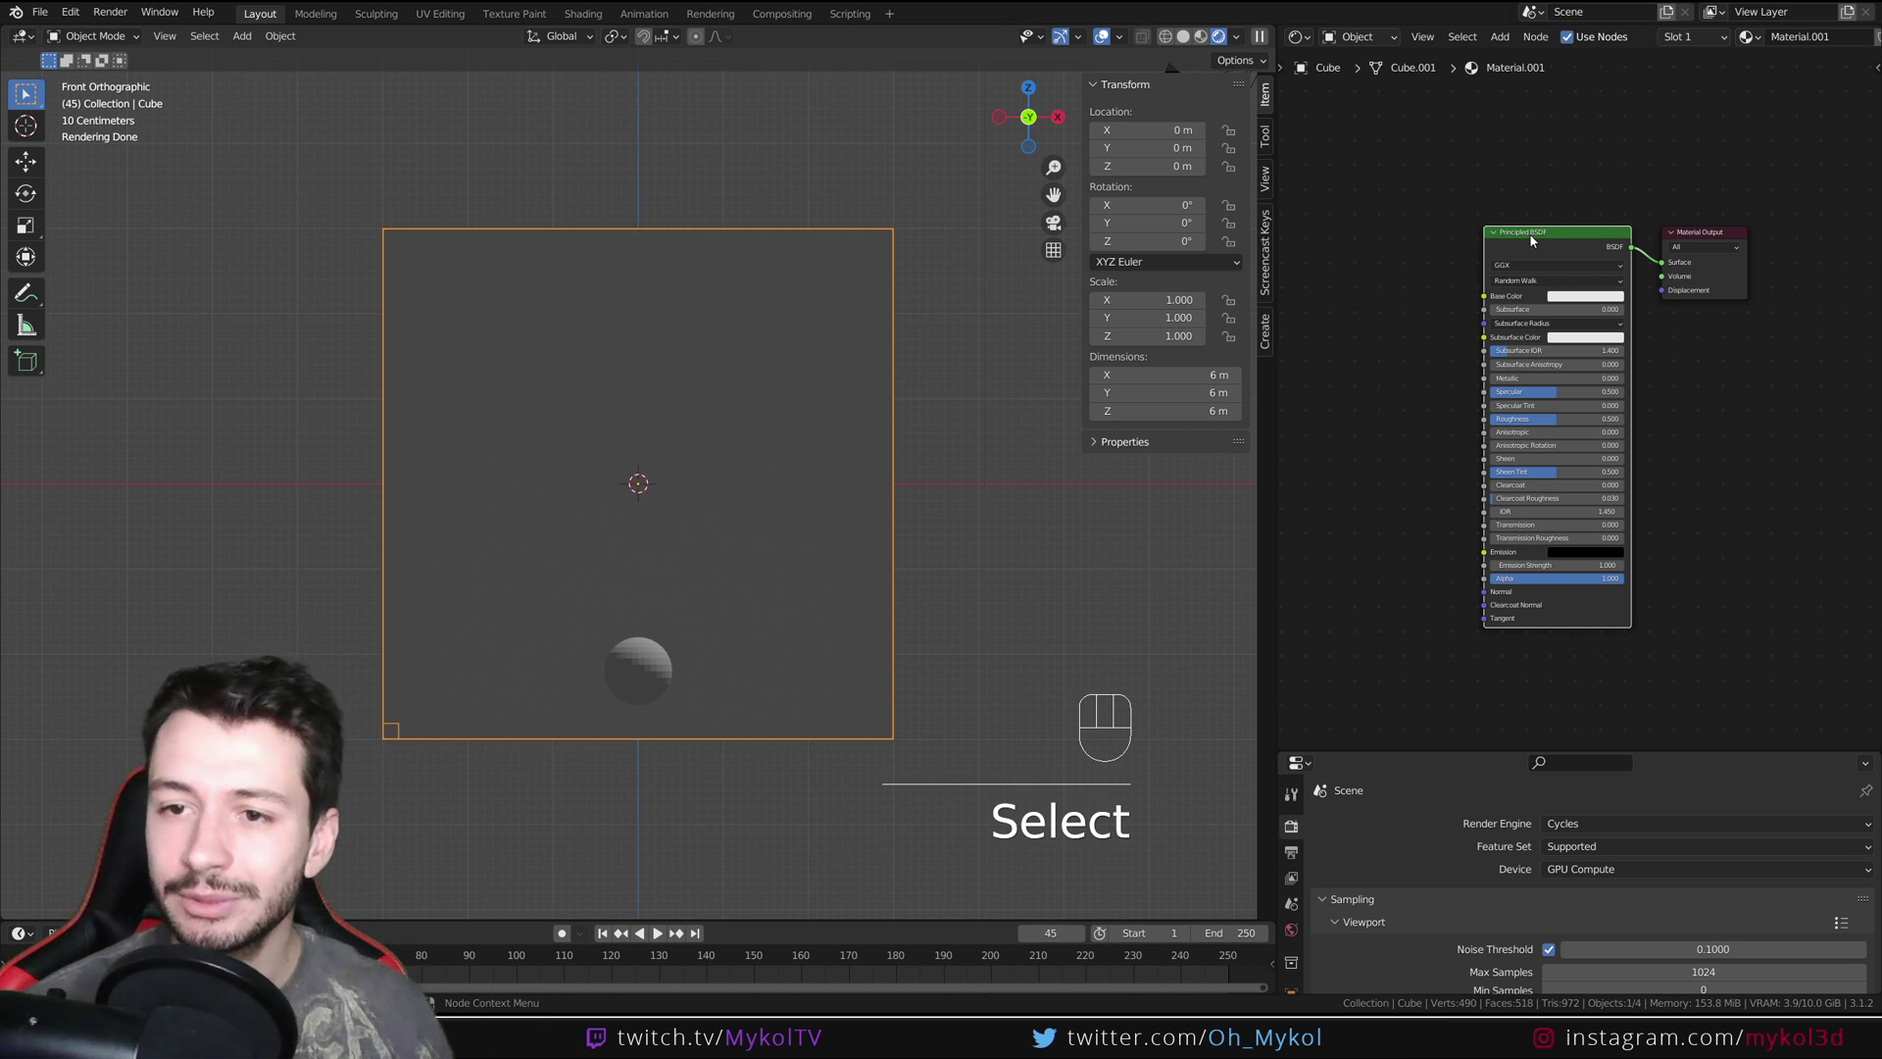
{"action": "key", "text": "Delete"}
{"action": "key", "text": "shift+a"}
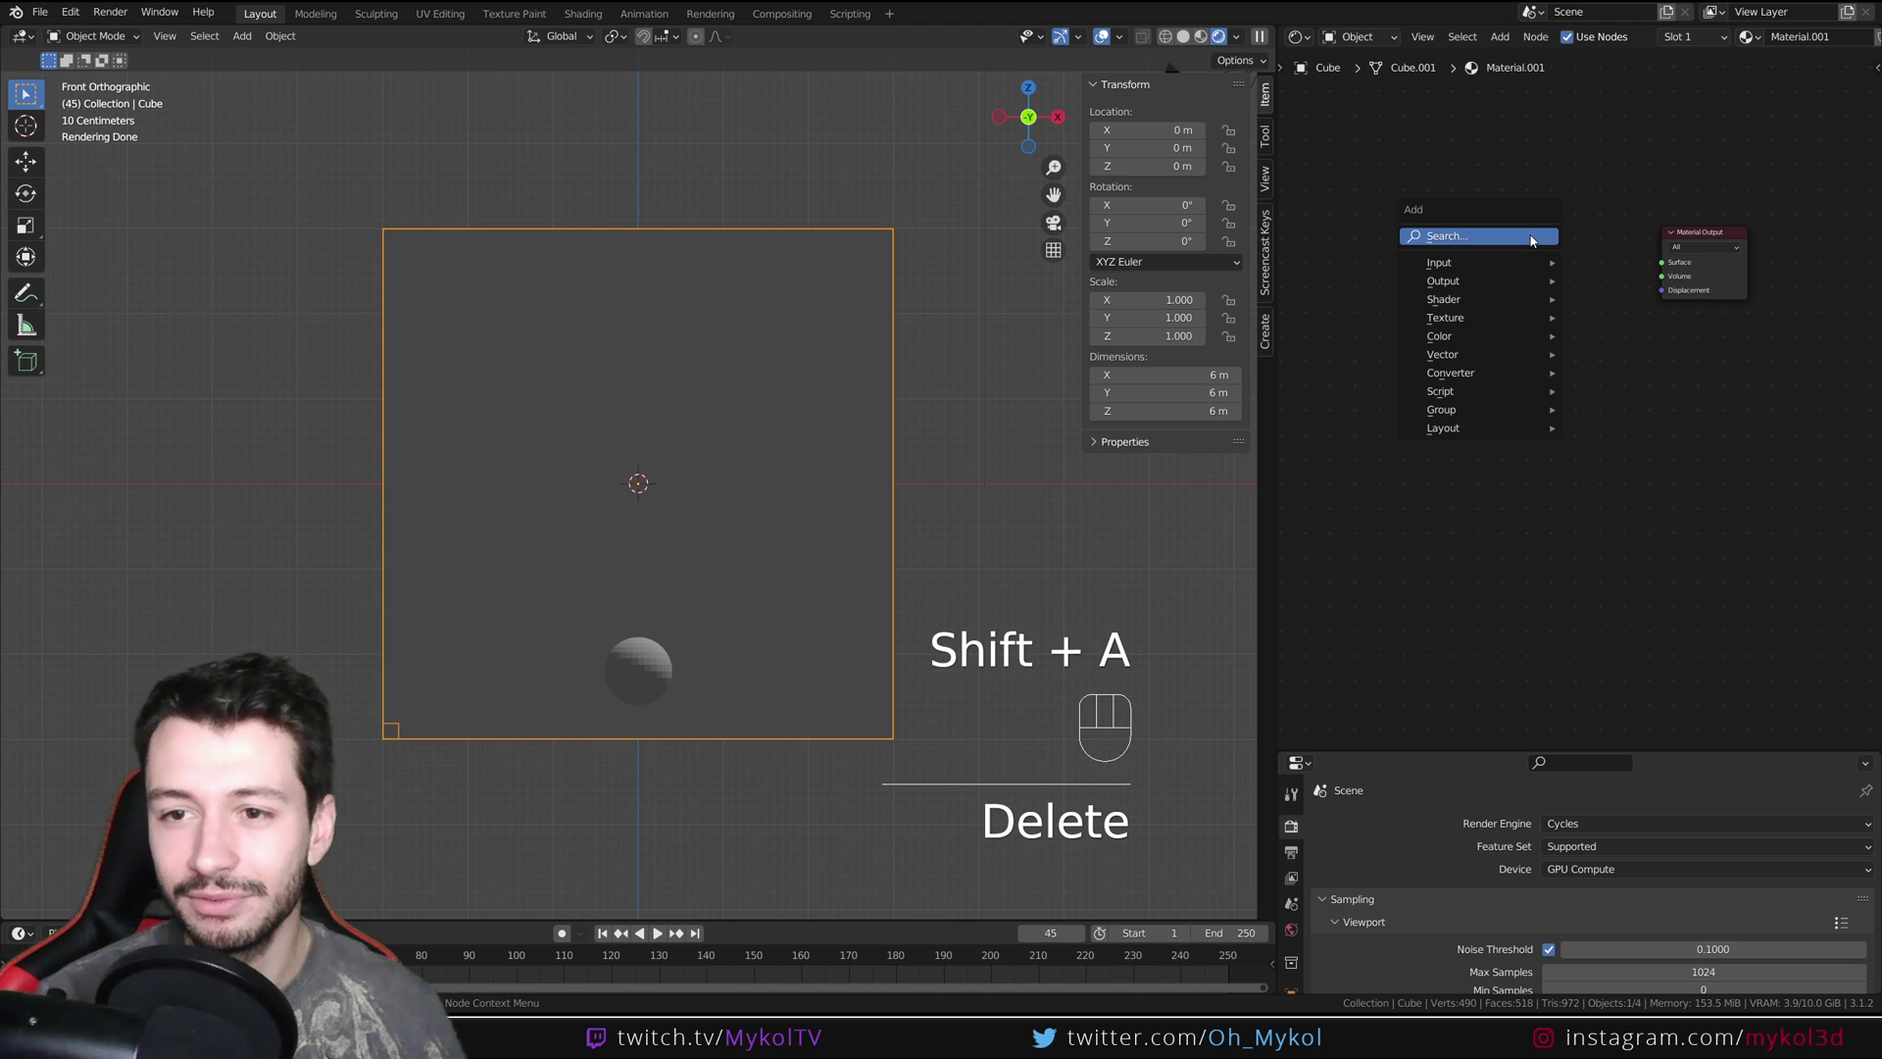
{"action": "left_click", "coordinate": [1532, 237]}
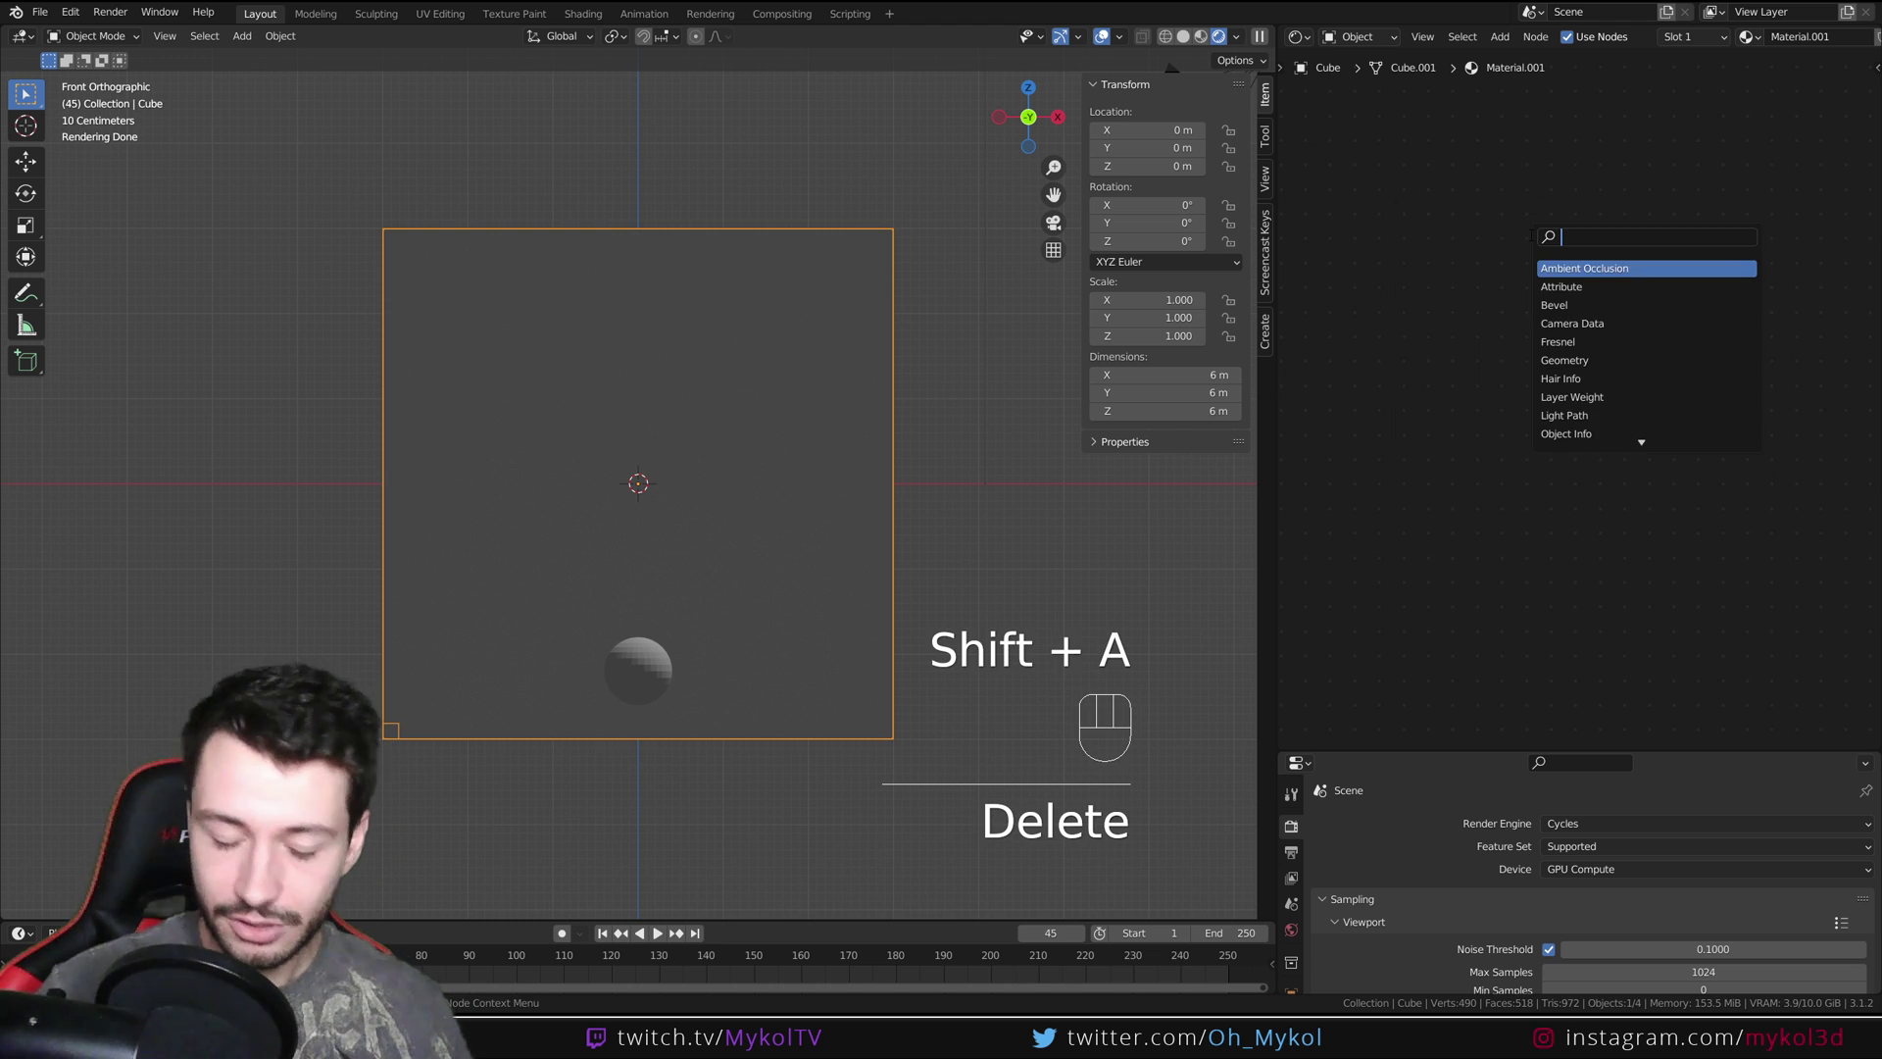
{"action": "type", "text": "principle"}
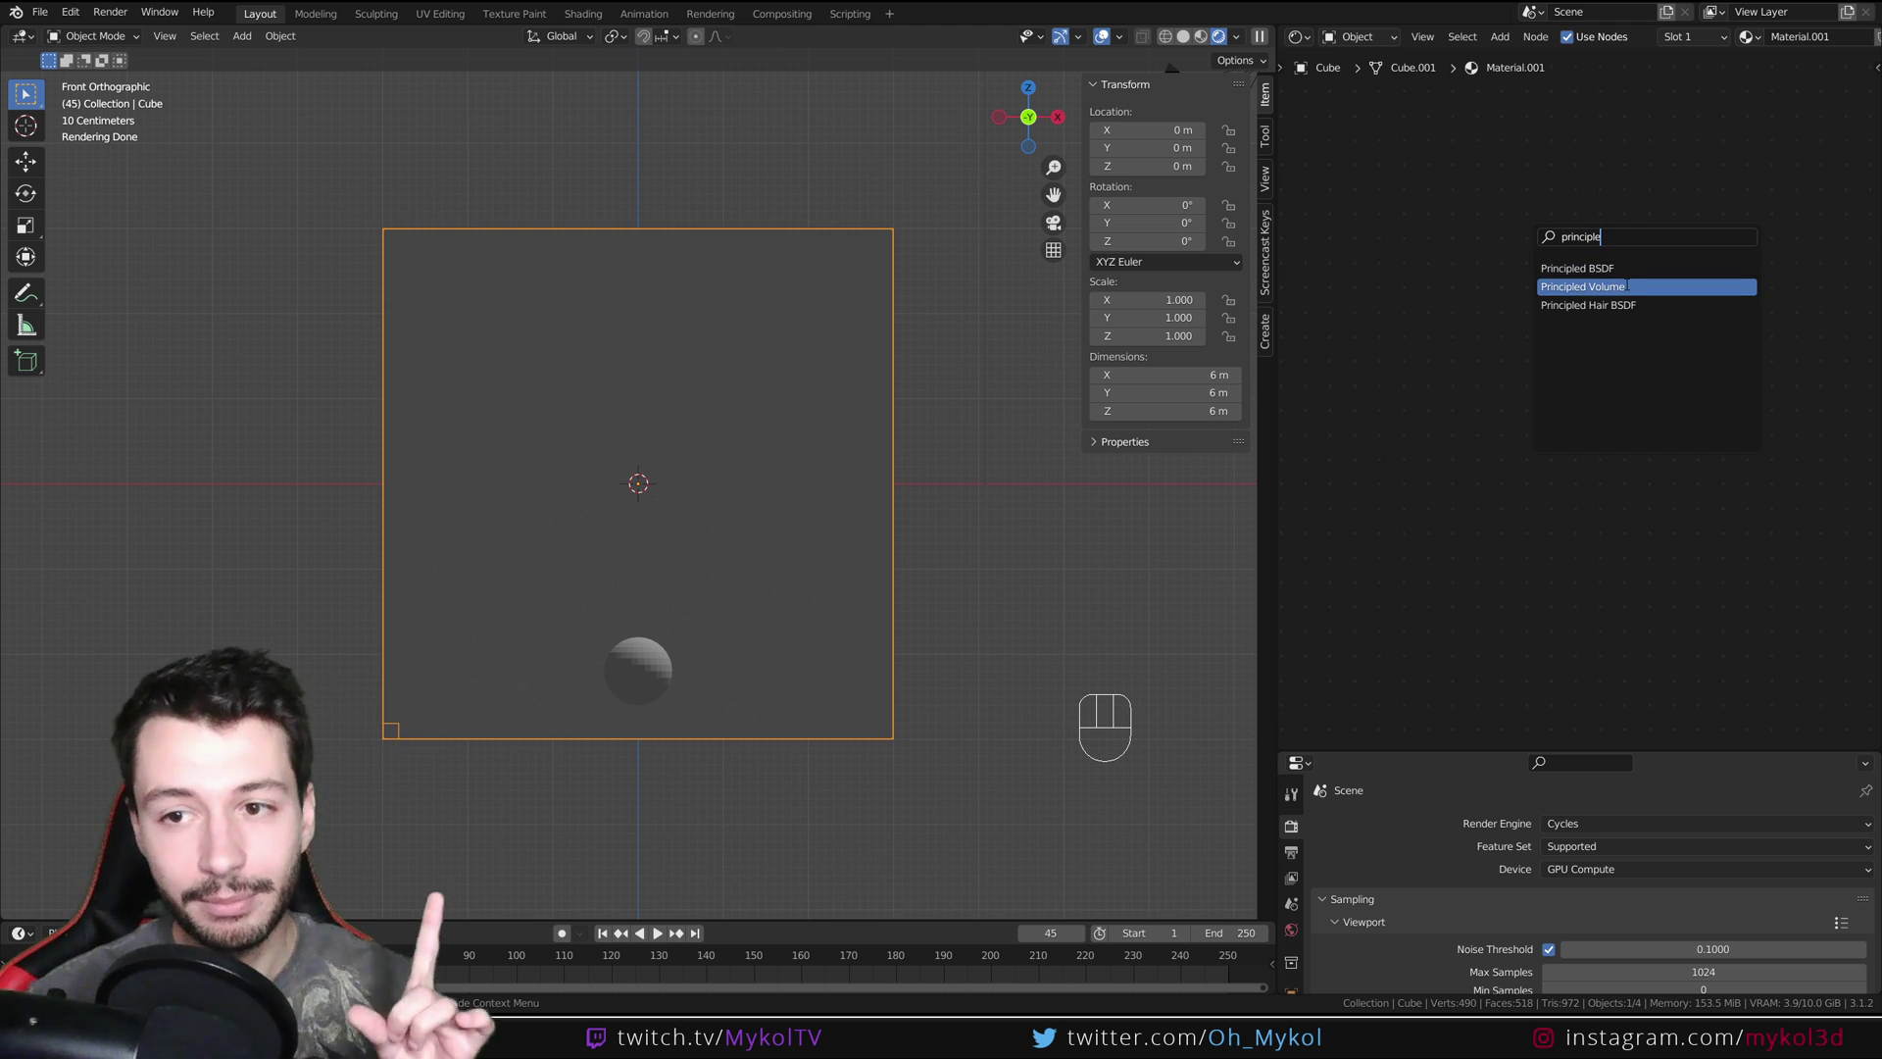
{"action": "left_click", "coordinate": [1622, 284]}
{"action": "left_click", "coordinate": [1535, 287]}
{"action": "left_click_drag", "start_coordinate": [1572, 254], "coordinate": [1661, 275]}
Hide the emitter sphere in the viewport and reselect the domain cube
{"action": "scroll", "coordinate": [742, 639], "scroll_direction": "up", "scroll_amount": 3}
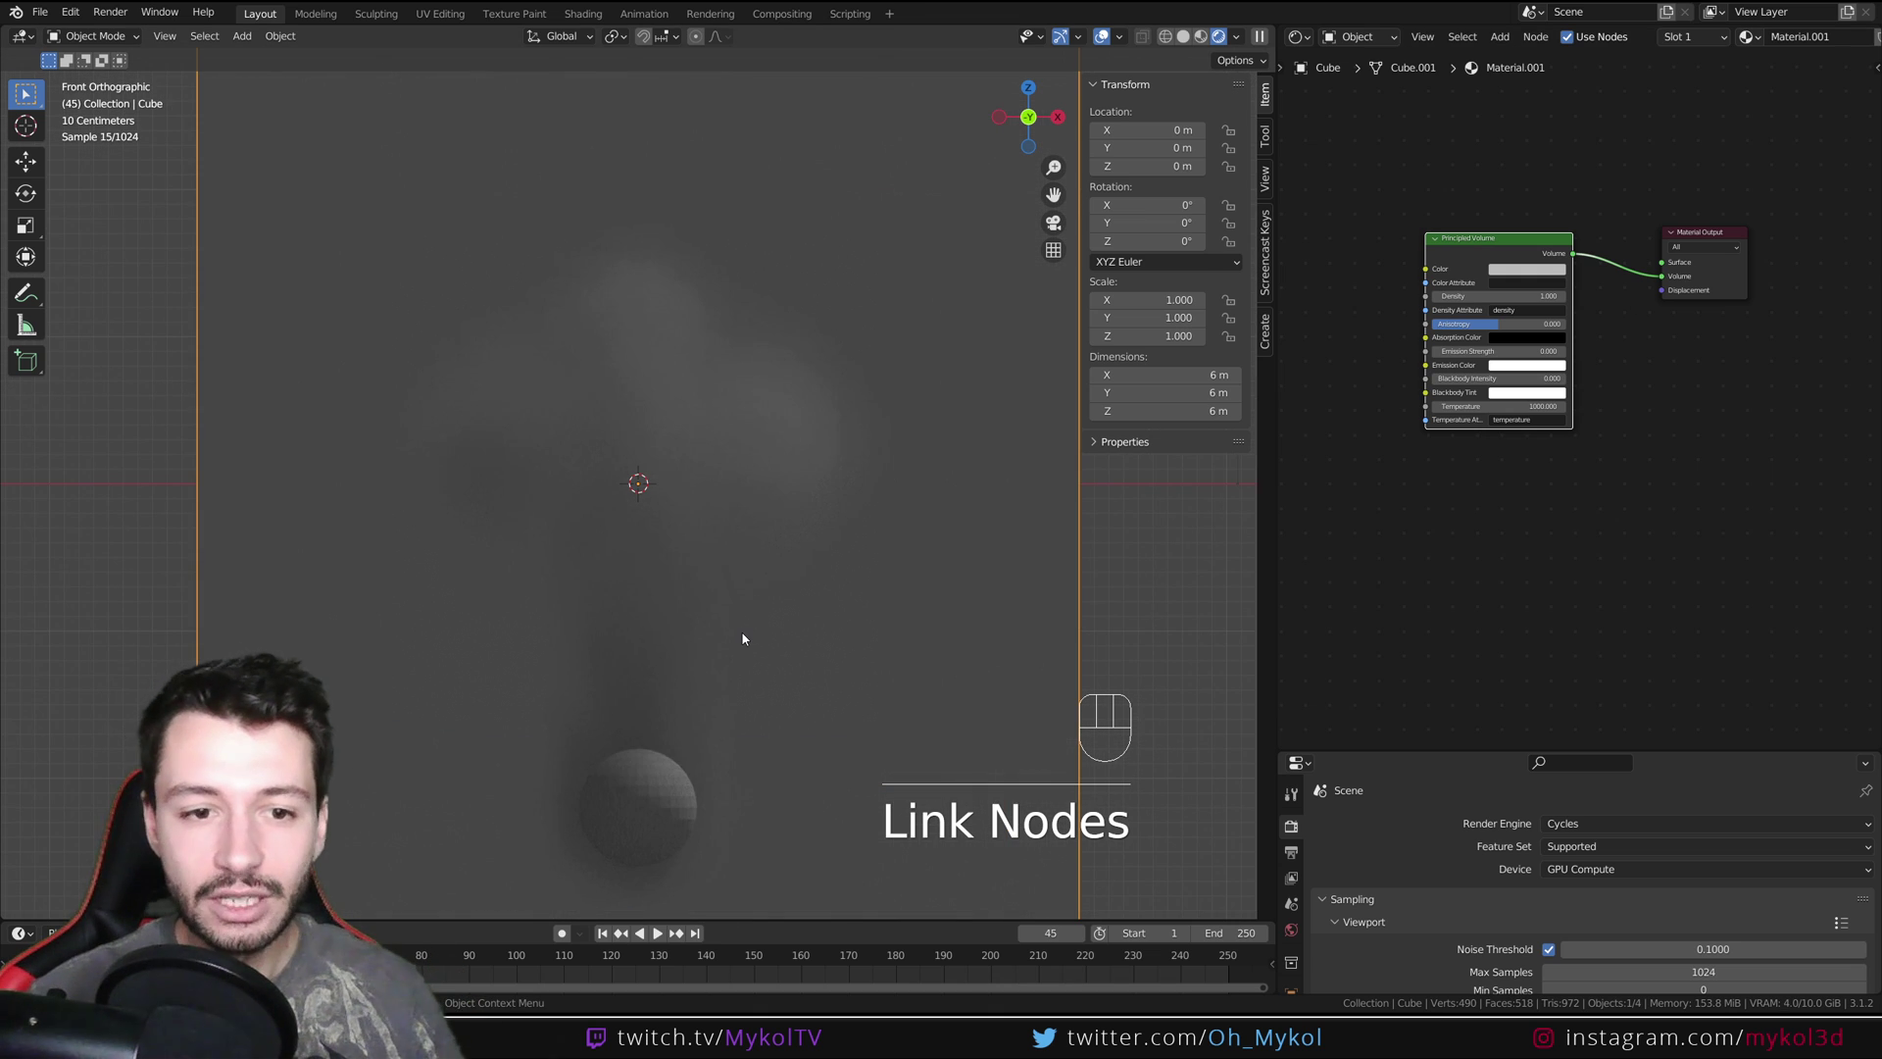
{"action": "middle_click_drag", "start_coordinate": [739, 647], "coordinate": [767, 548], "text": "shift"}
{"action": "left_click", "coordinate": [668, 691]}
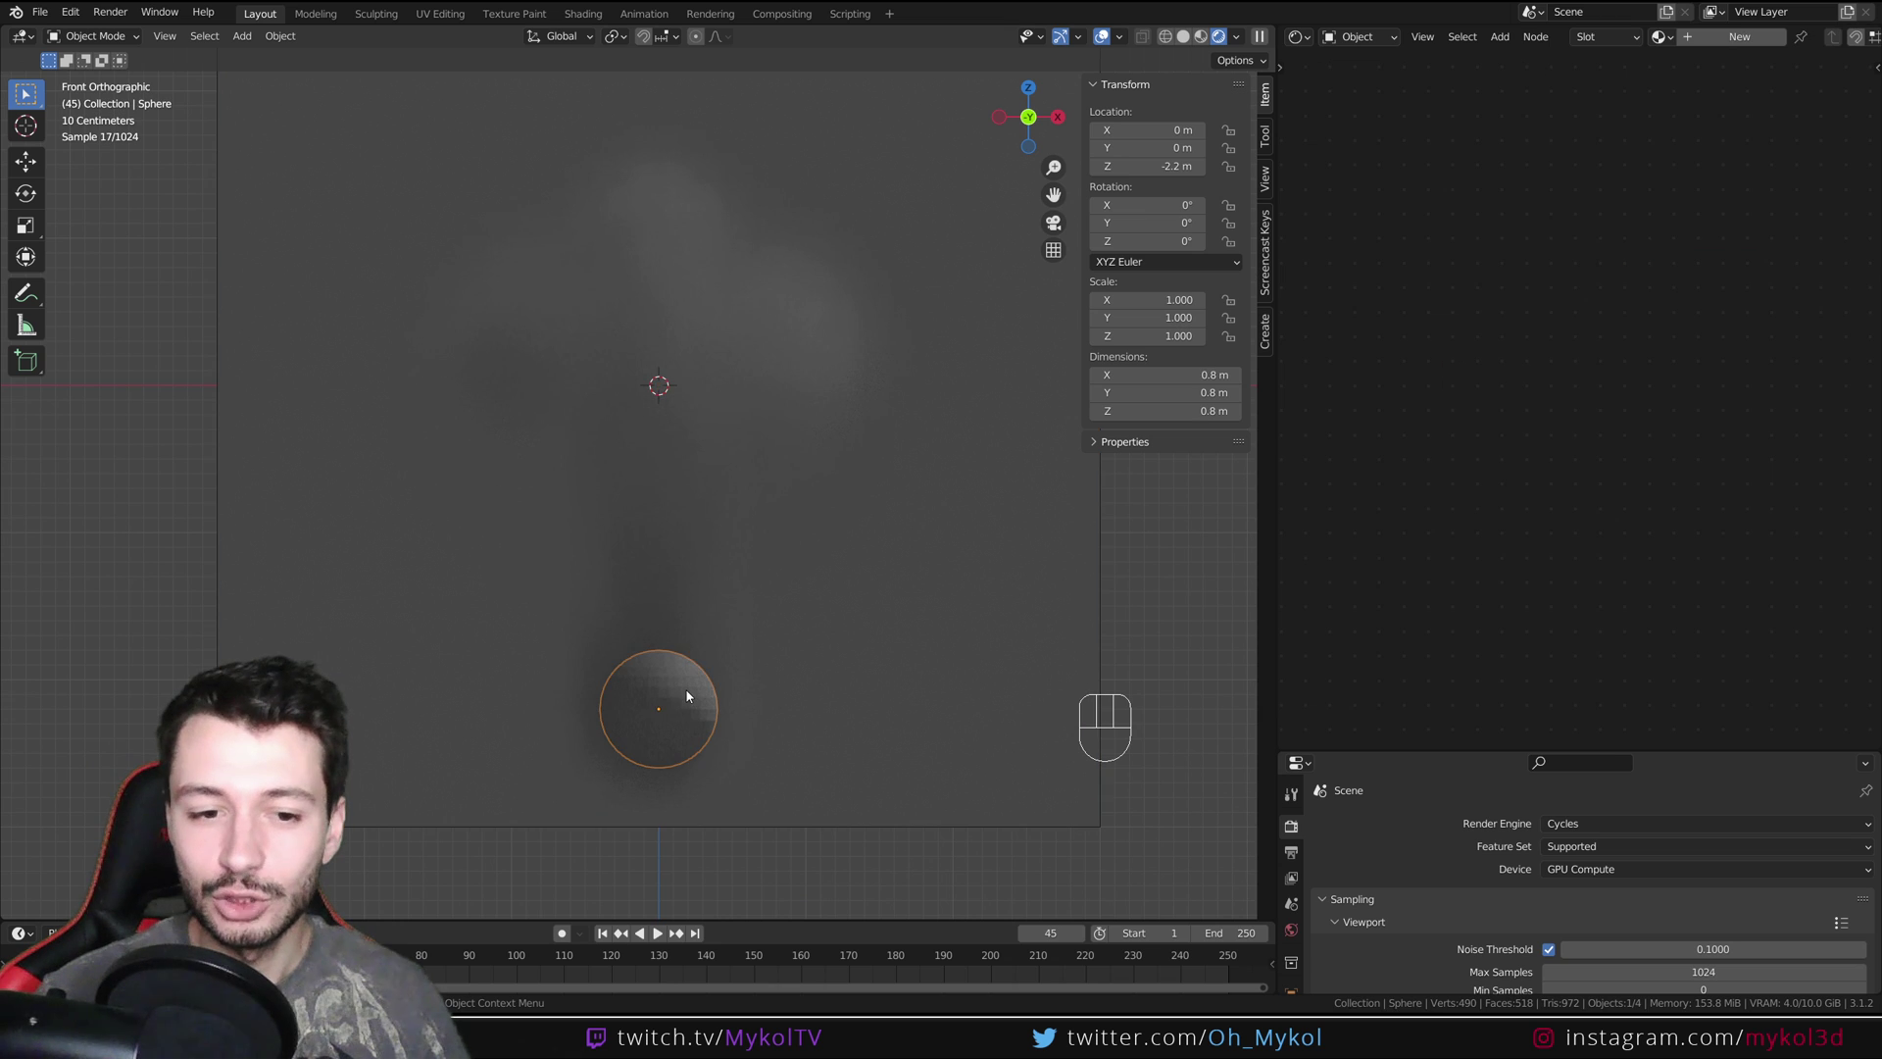
{"action": "key", "text": "h"}
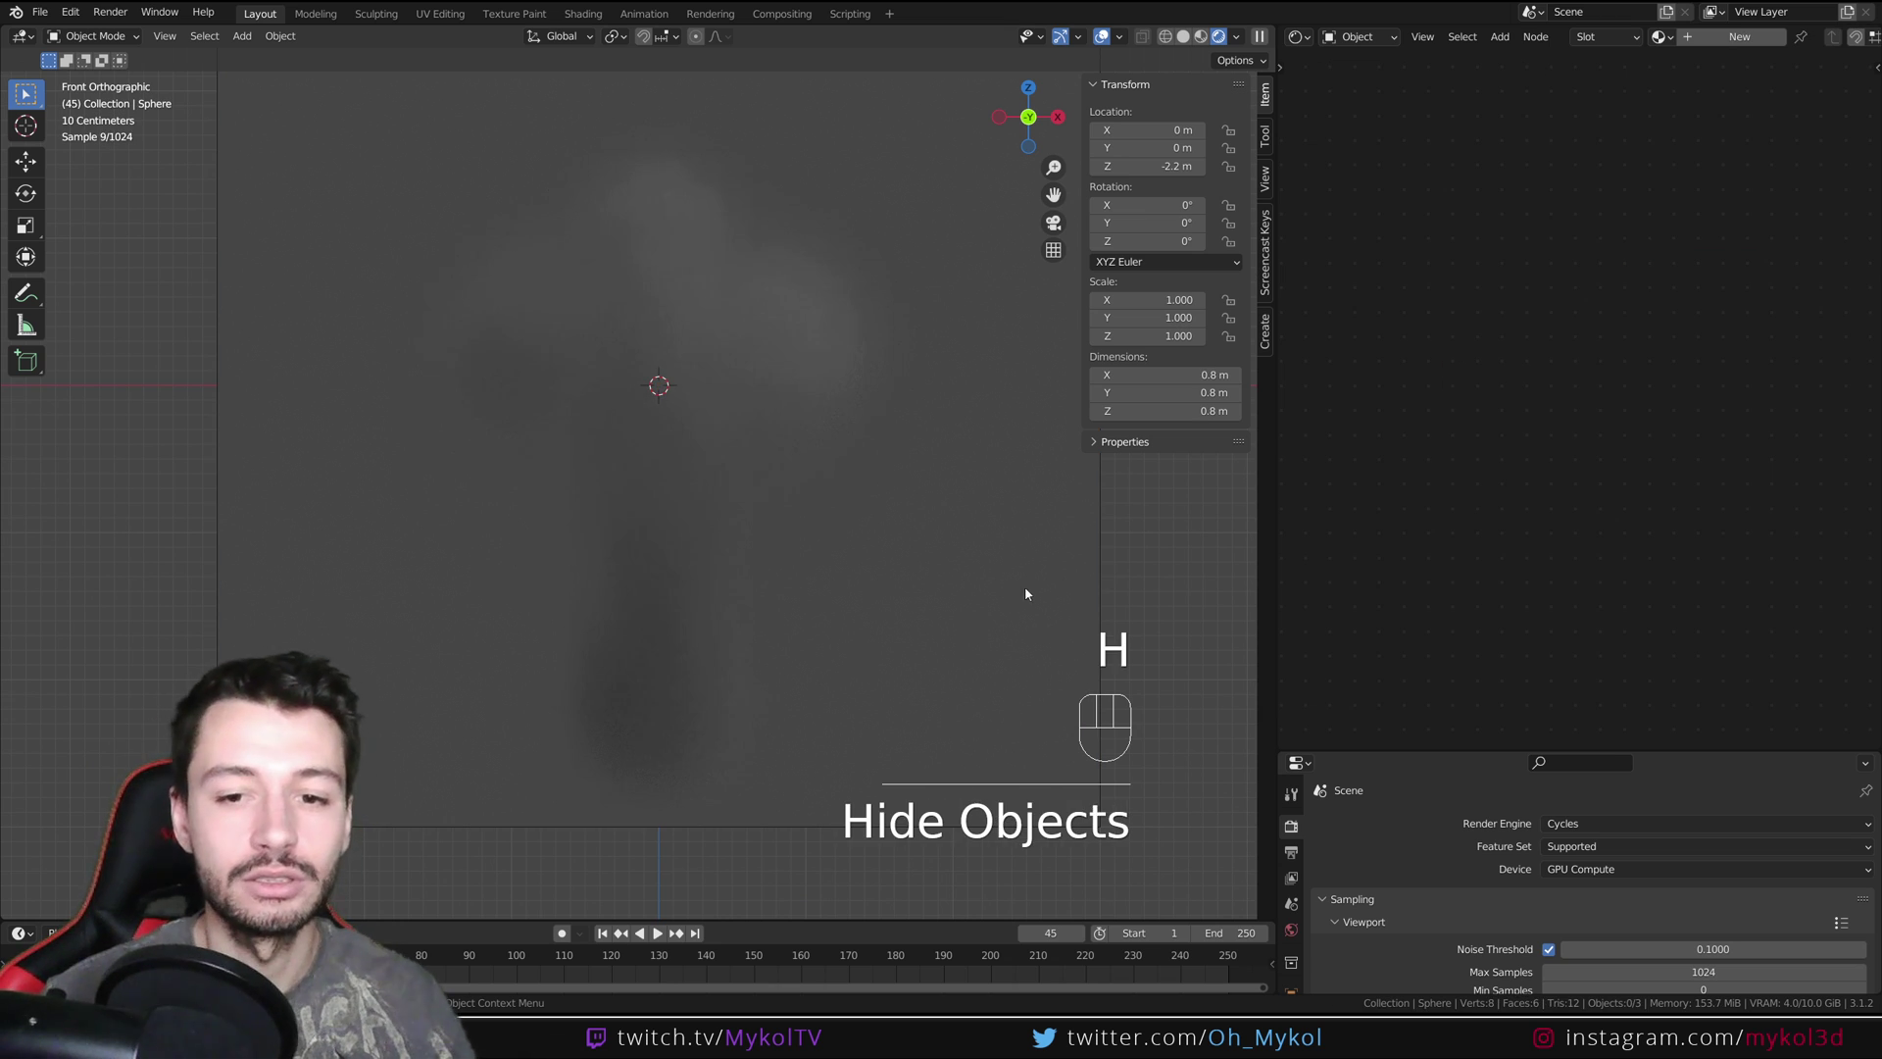
{"action": "left_click", "coordinate": [1099, 568]}
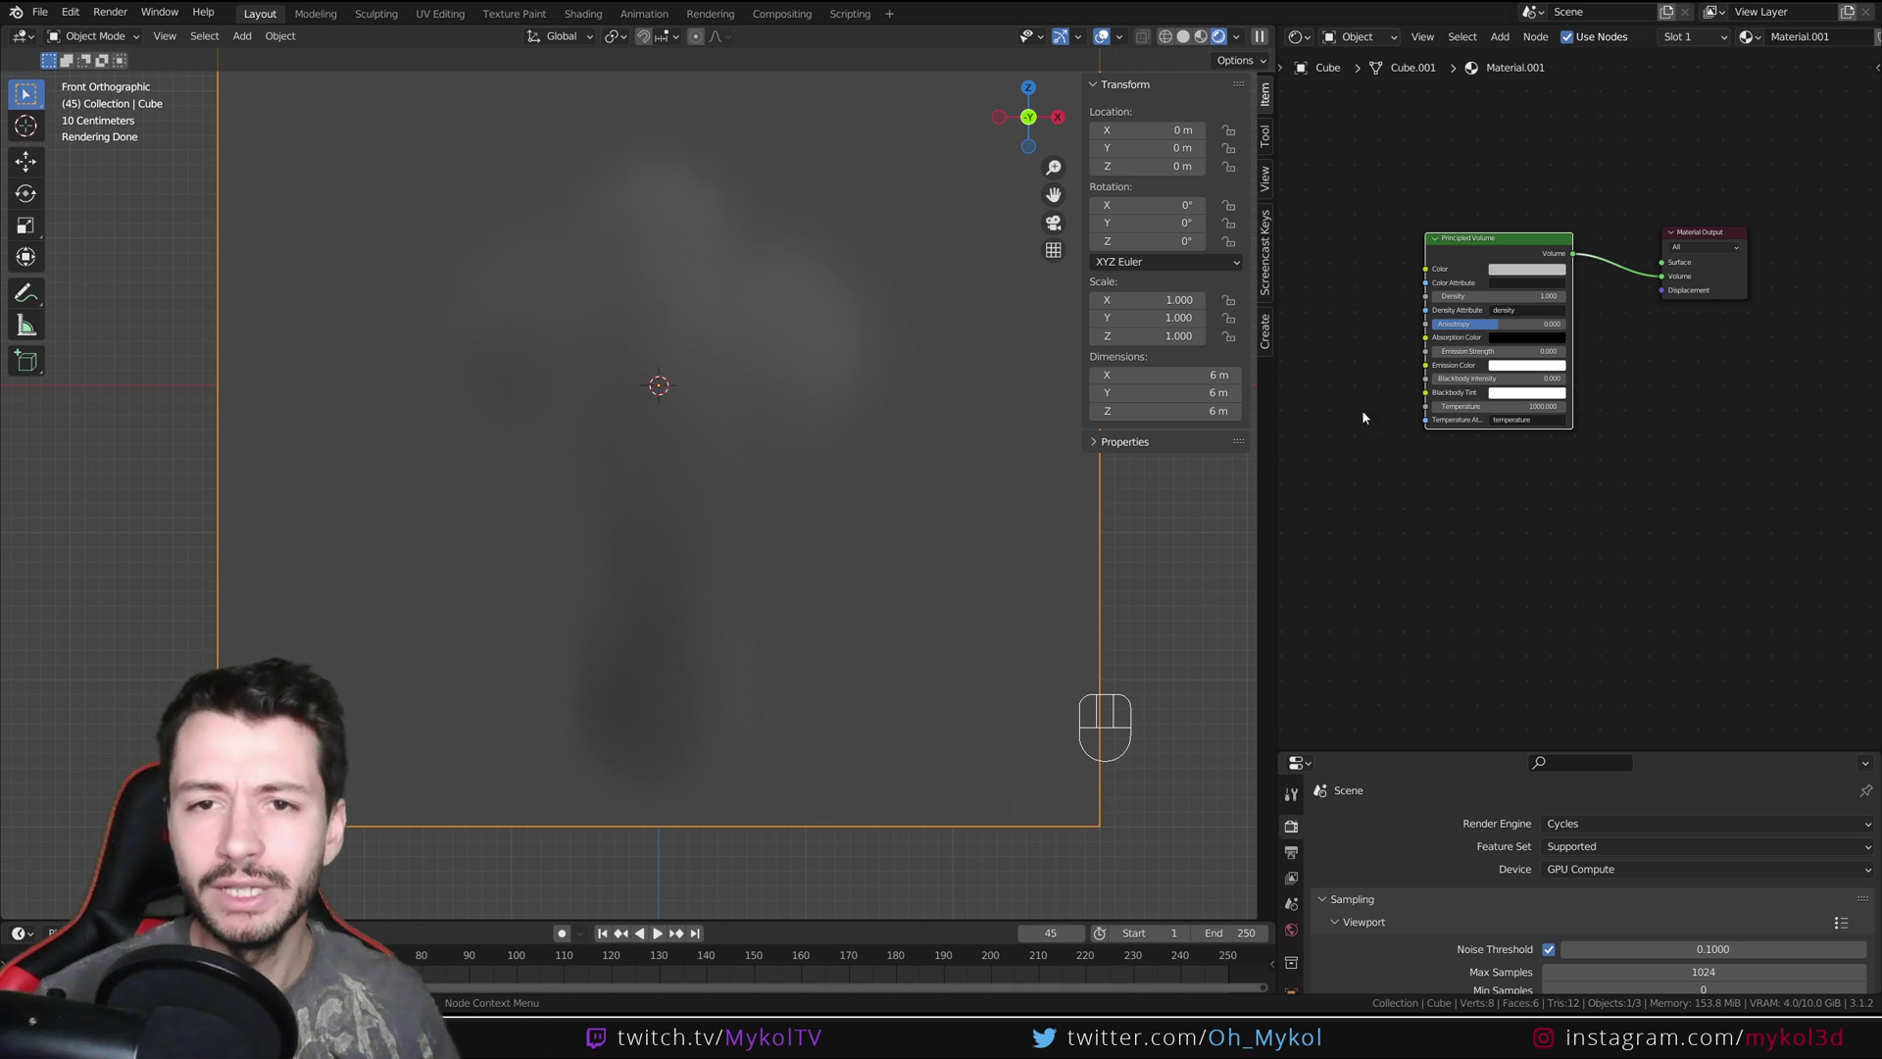
Compare the fire and smoke in solid shading with the rendered view
{"action": "left_click", "coordinate": [1183, 37]}
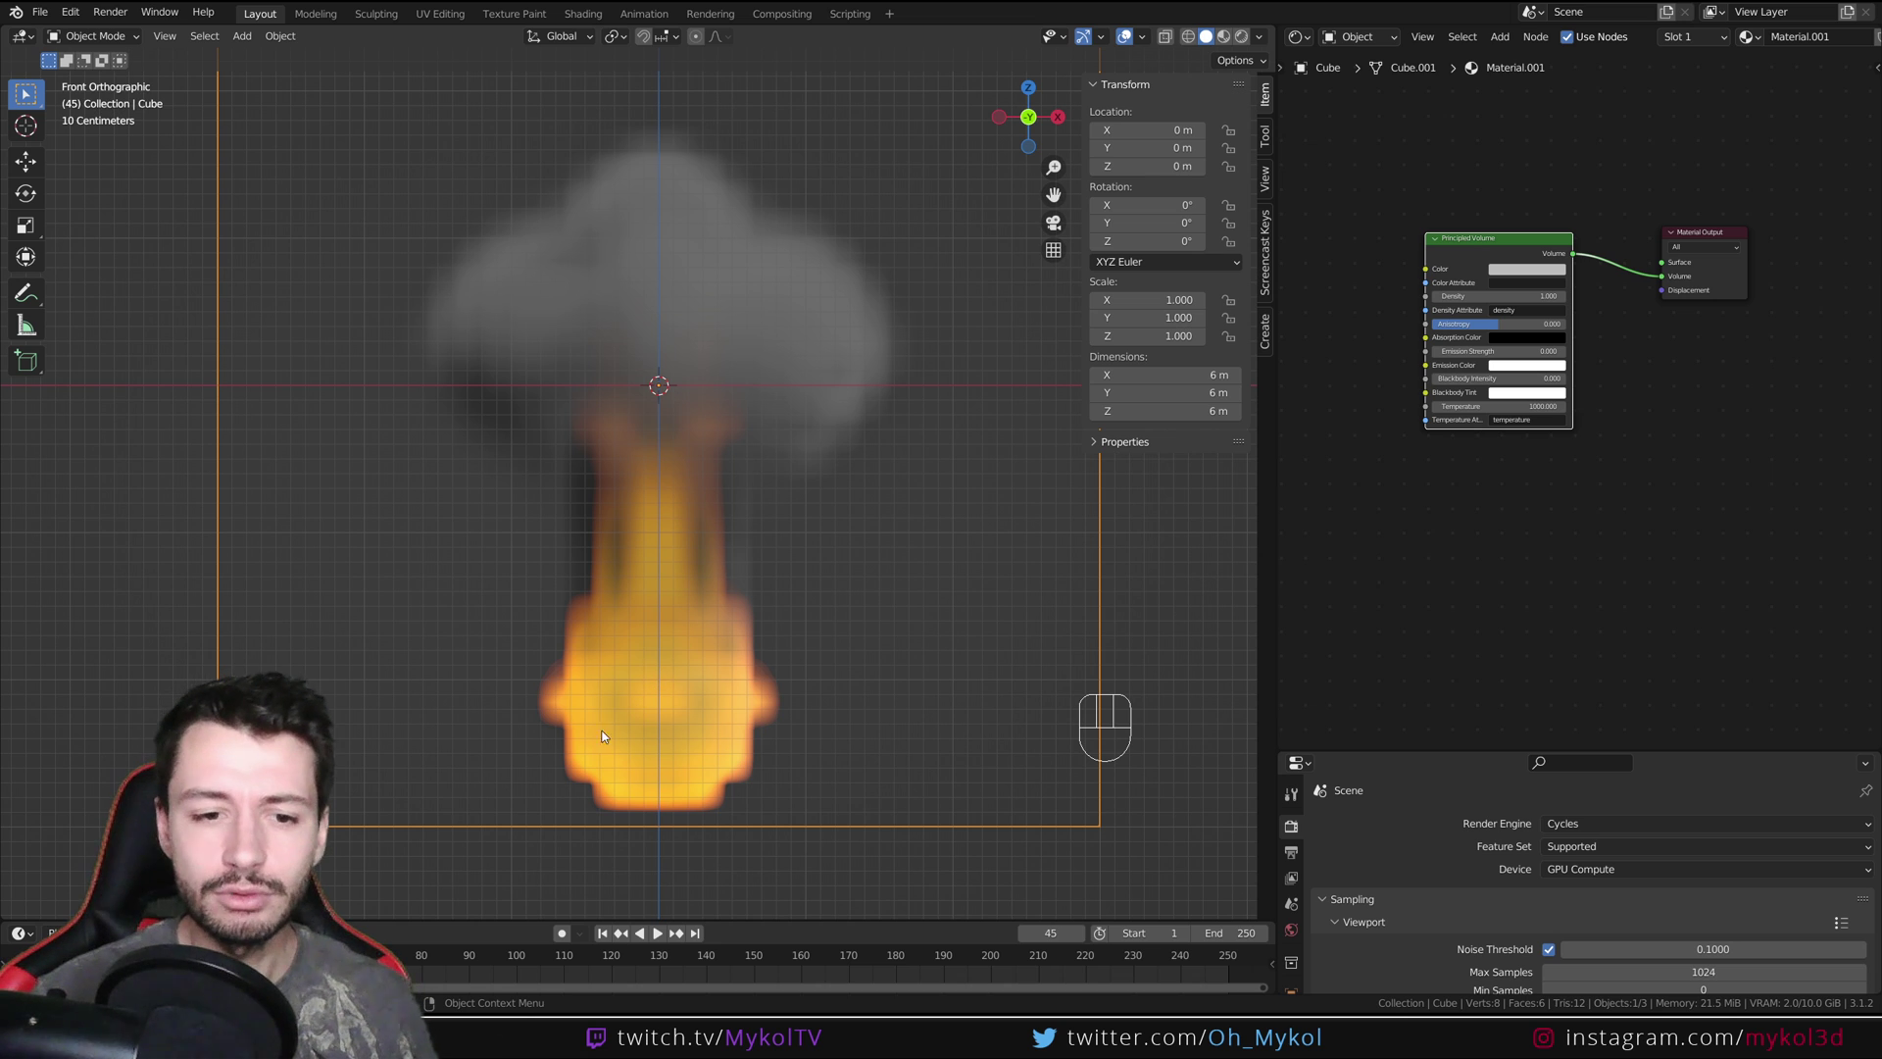
{"action": "left_click", "coordinate": [1241, 37]}
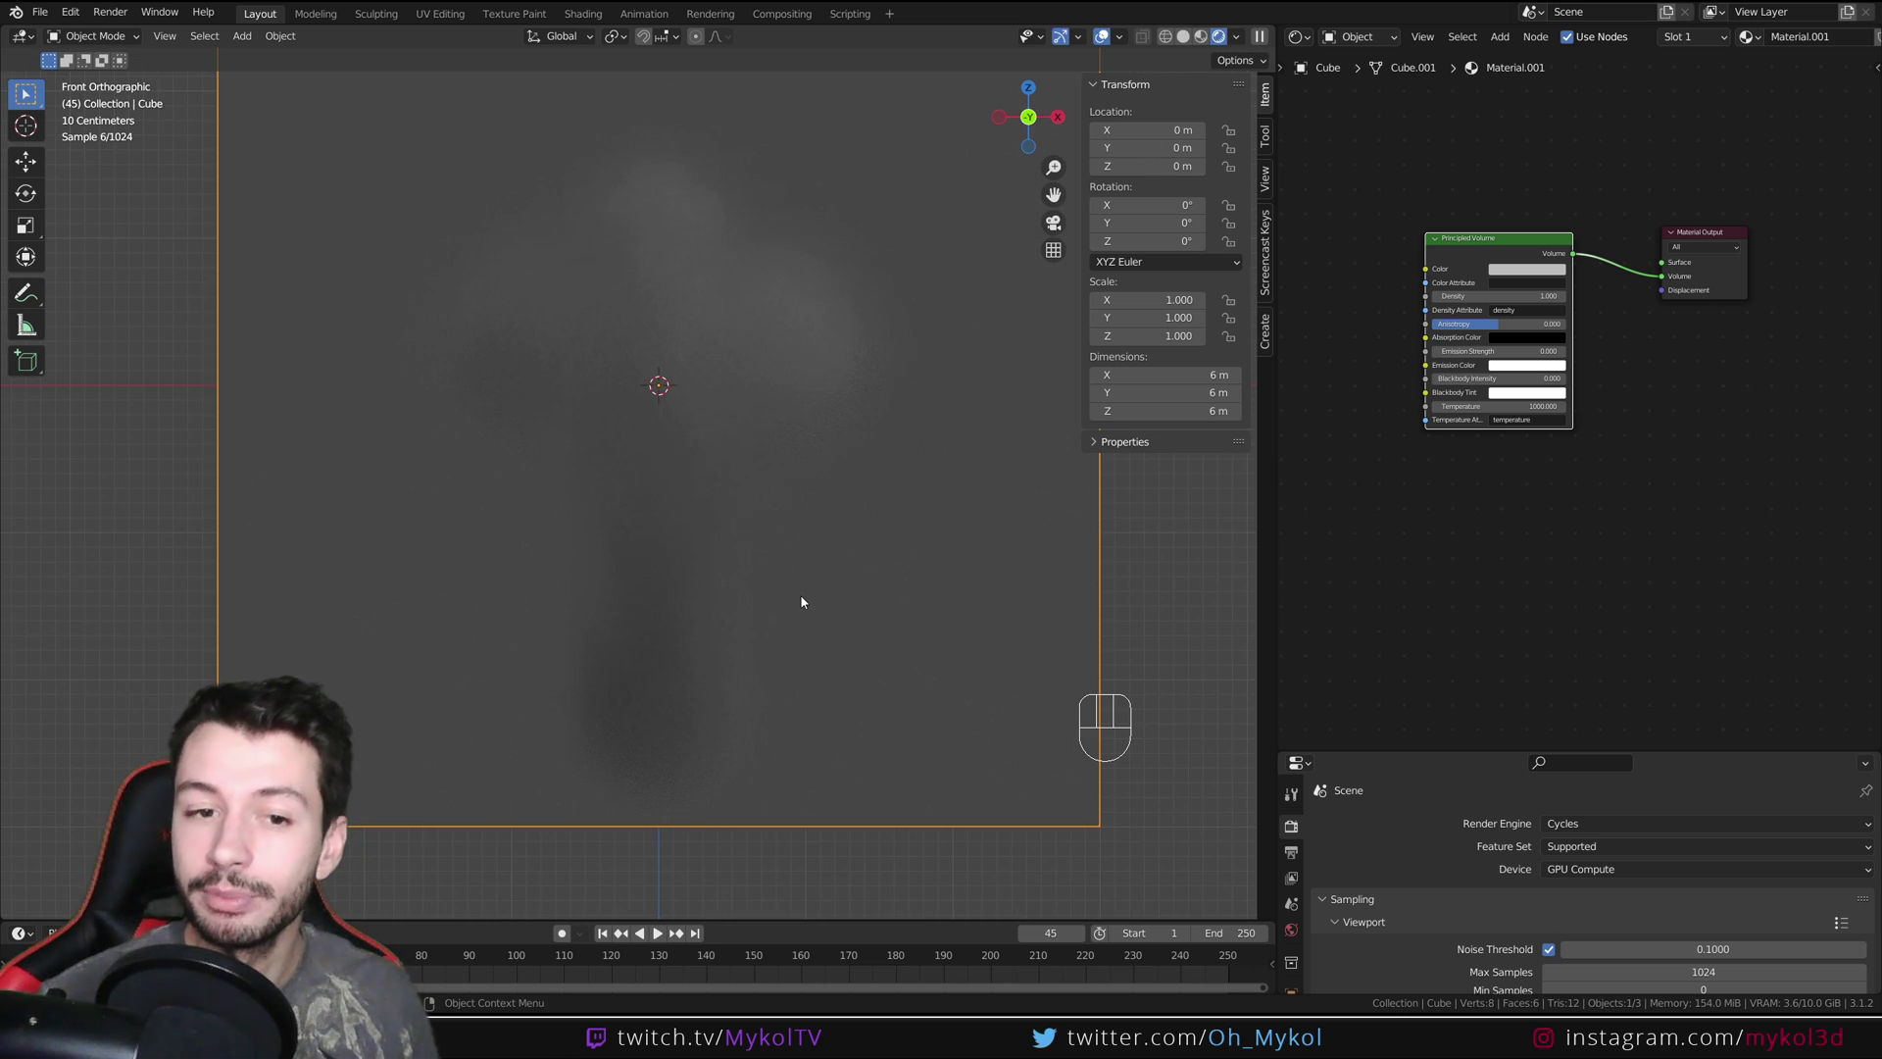
Set the Principled Volume node's Blackbody Intensity to 3
{"action": "scroll", "coordinate": [1437, 449], "scroll_direction": "up", "scroll_amount": 1}
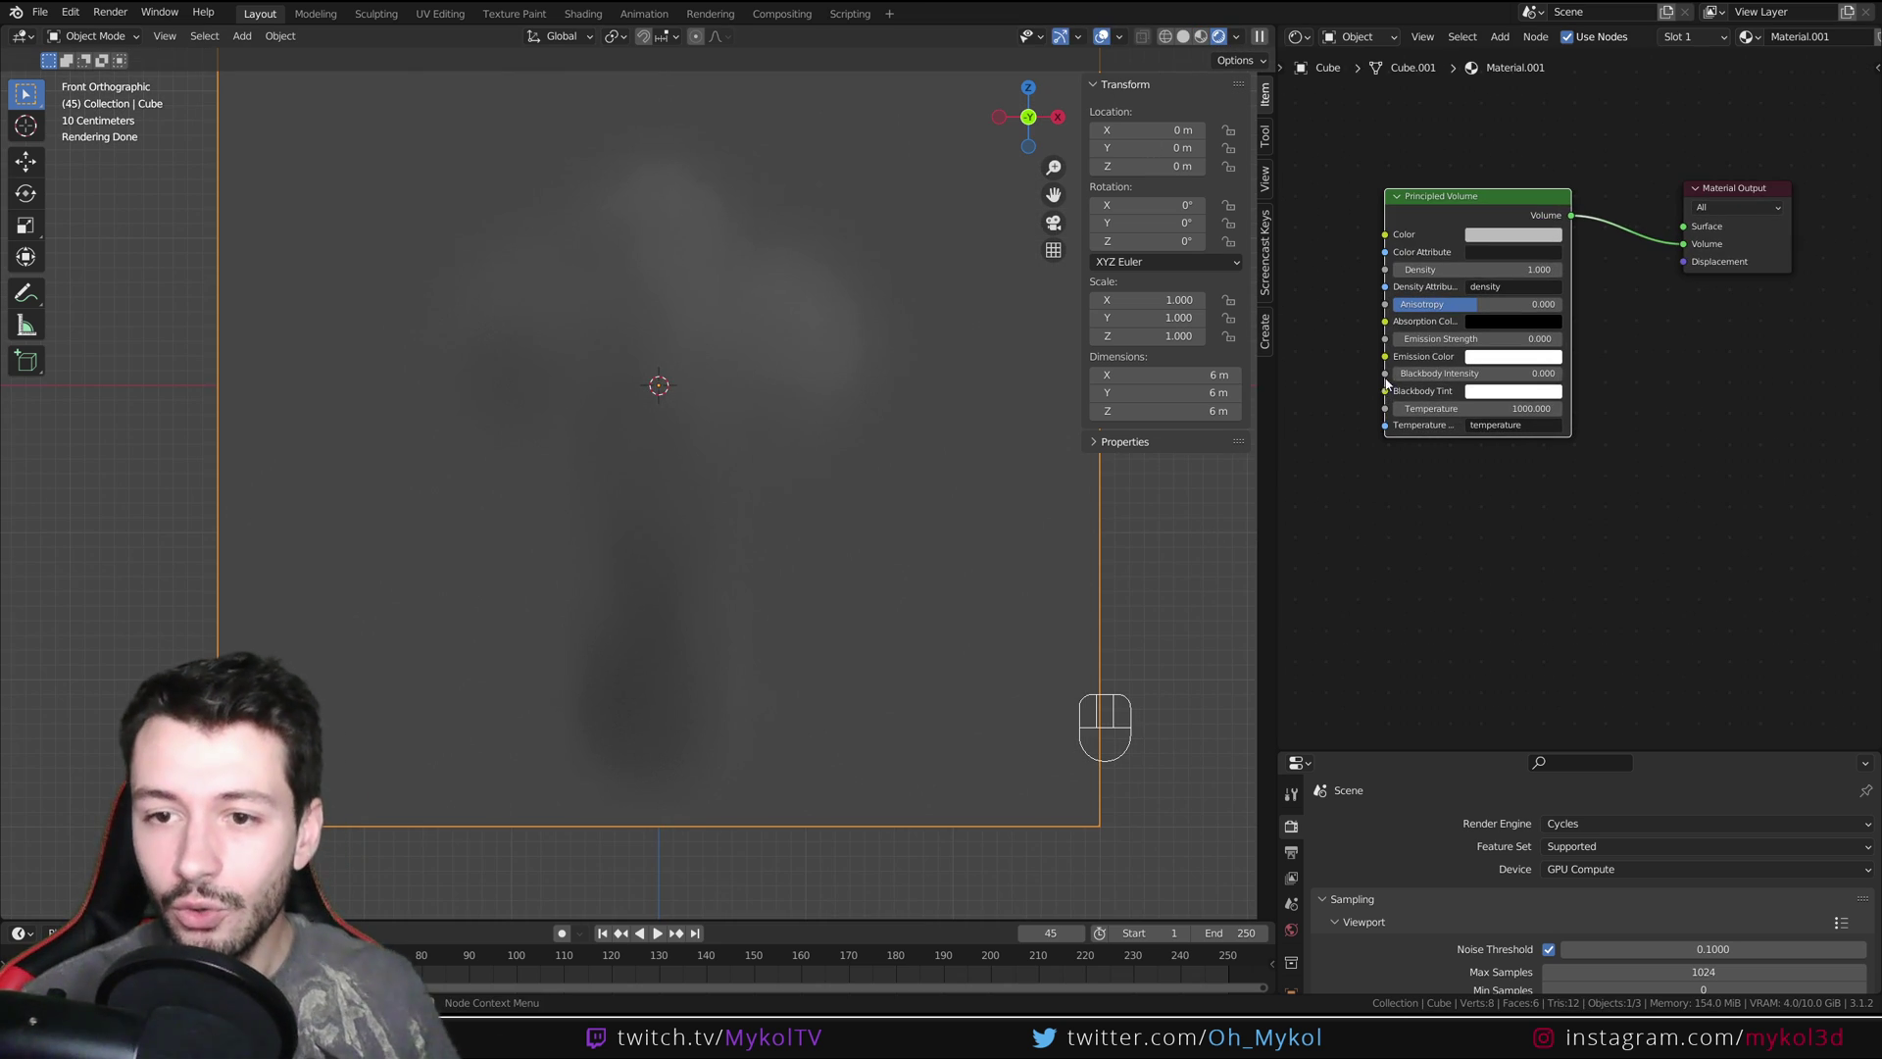
{"action": "left_click", "coordinate": [1477, 375]}
{"action": "type", "text": "3"}
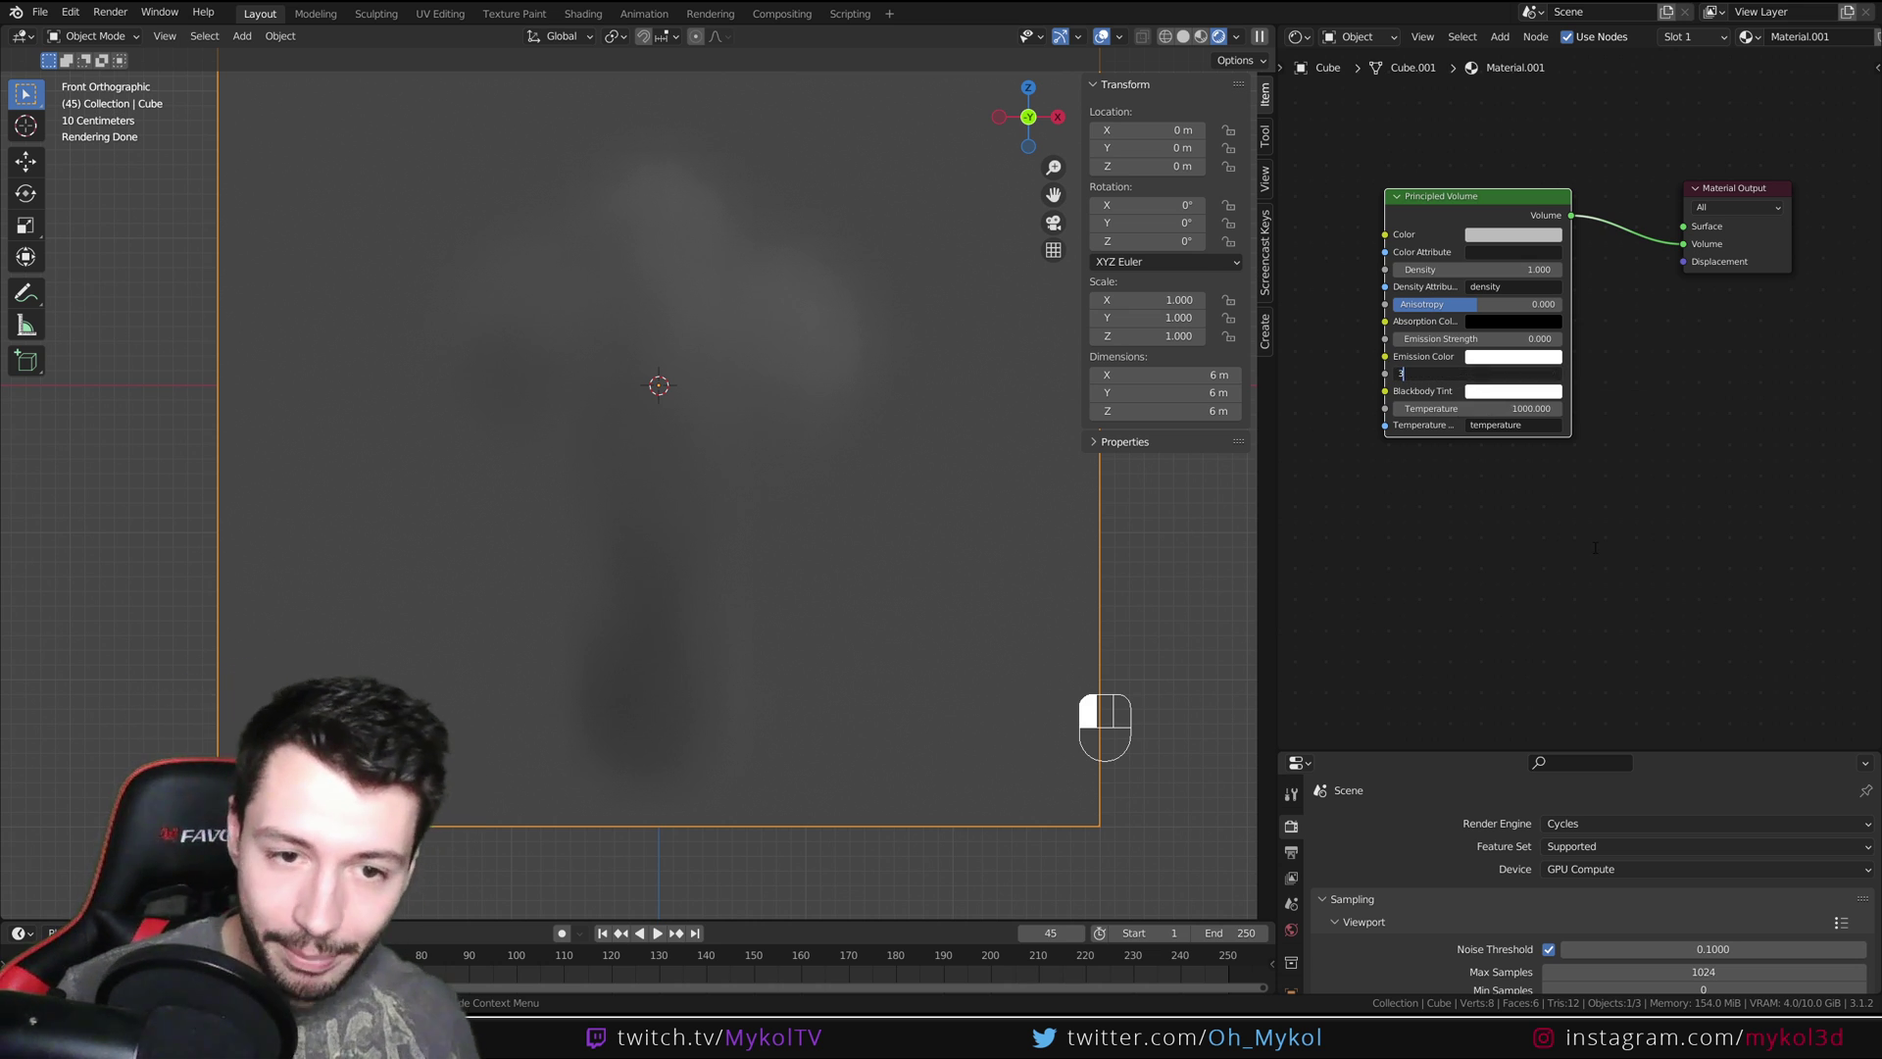
{"action": "key", "text": "Return"}
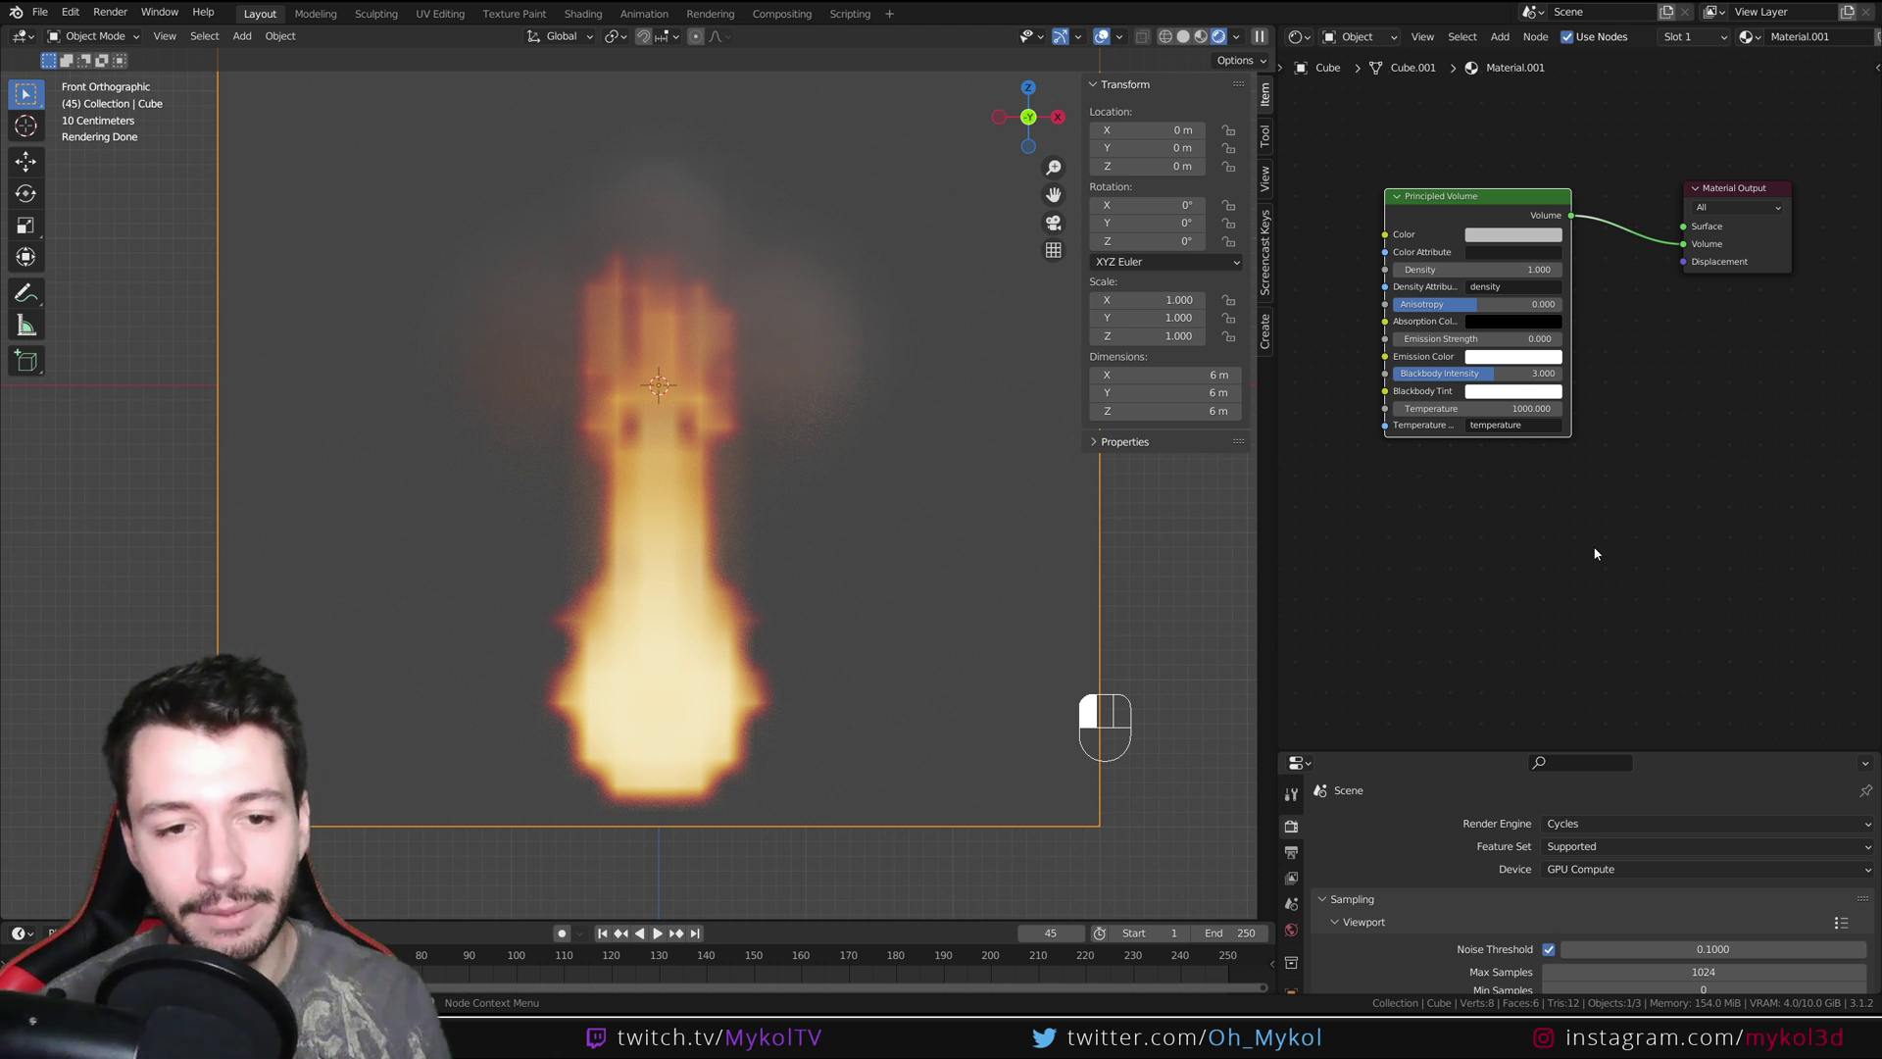
Try Density values of 500 and 300 on the Principled Volume node, and return the Density to 1
{"action": "middle_click_drag", "start_coordinate": [1595, 554], "coordinate": [1689, 641]}
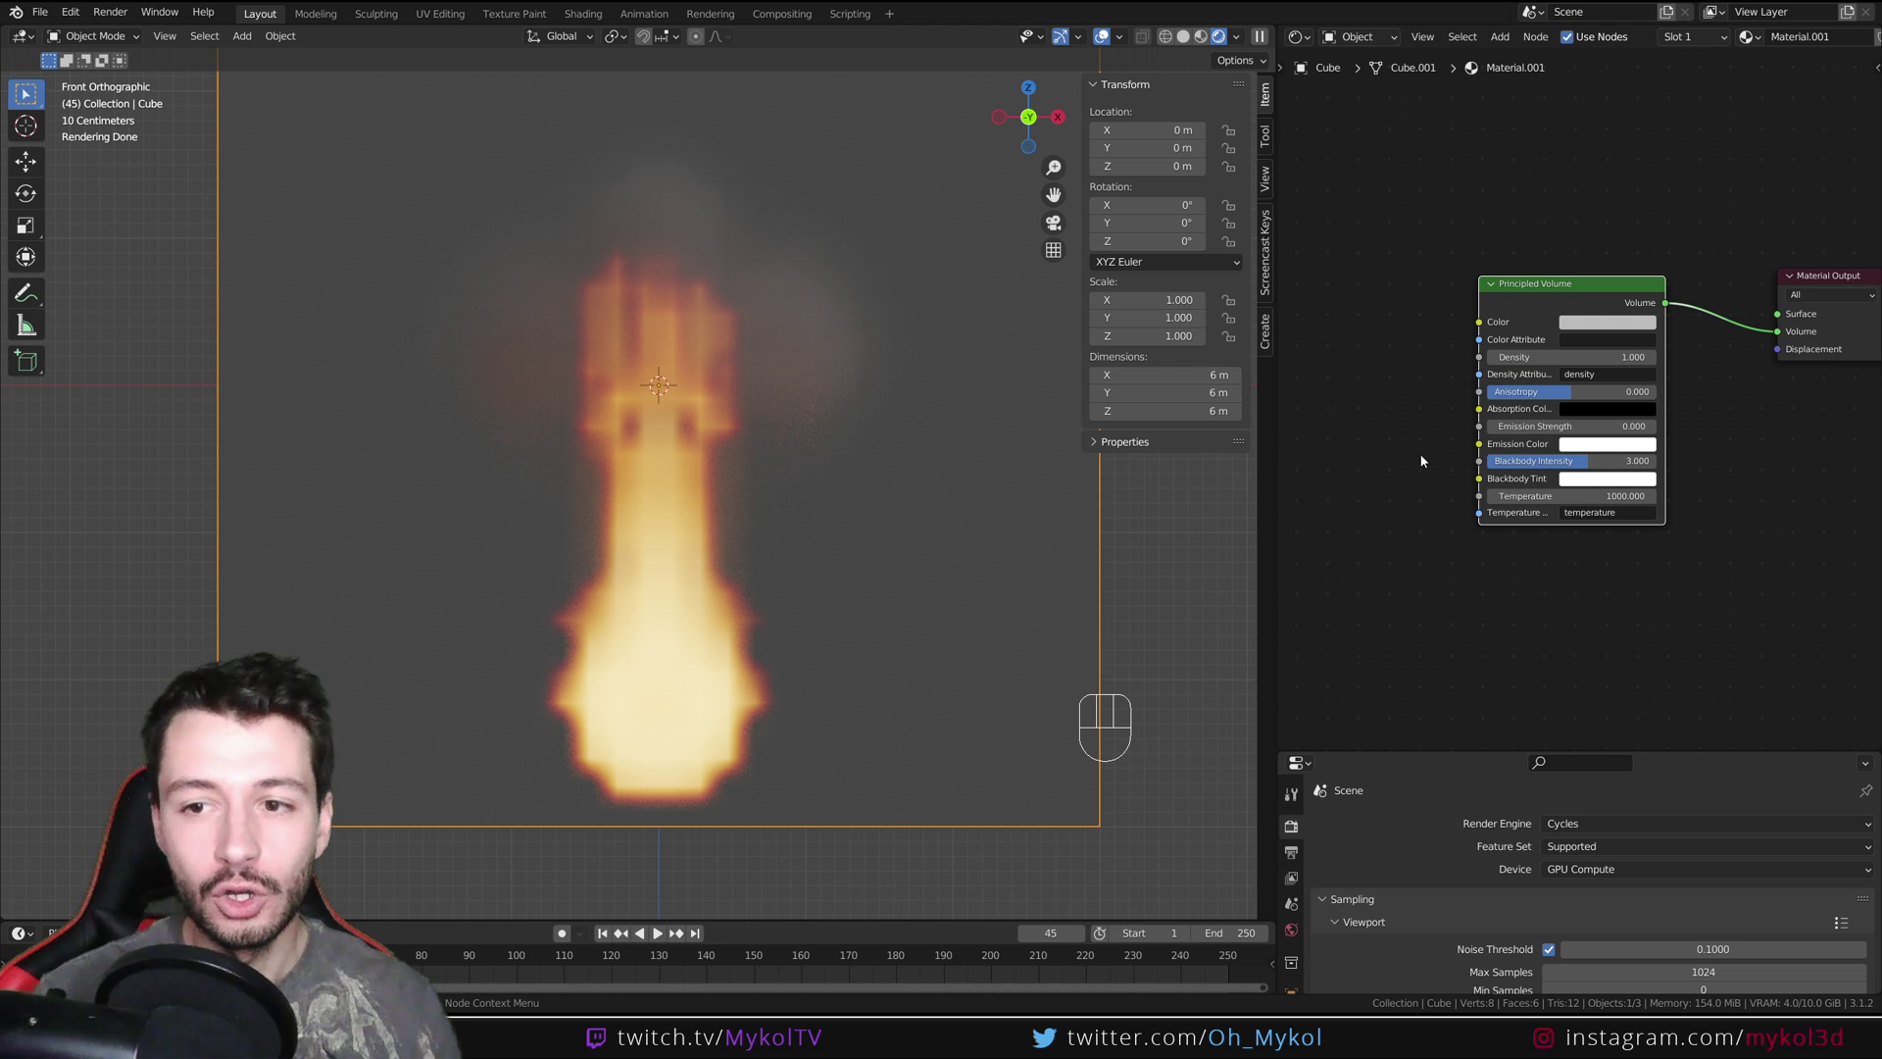
{"action": "left_click", "coordinate": [1595, 357]}
{"action": "type", "text": "4"}
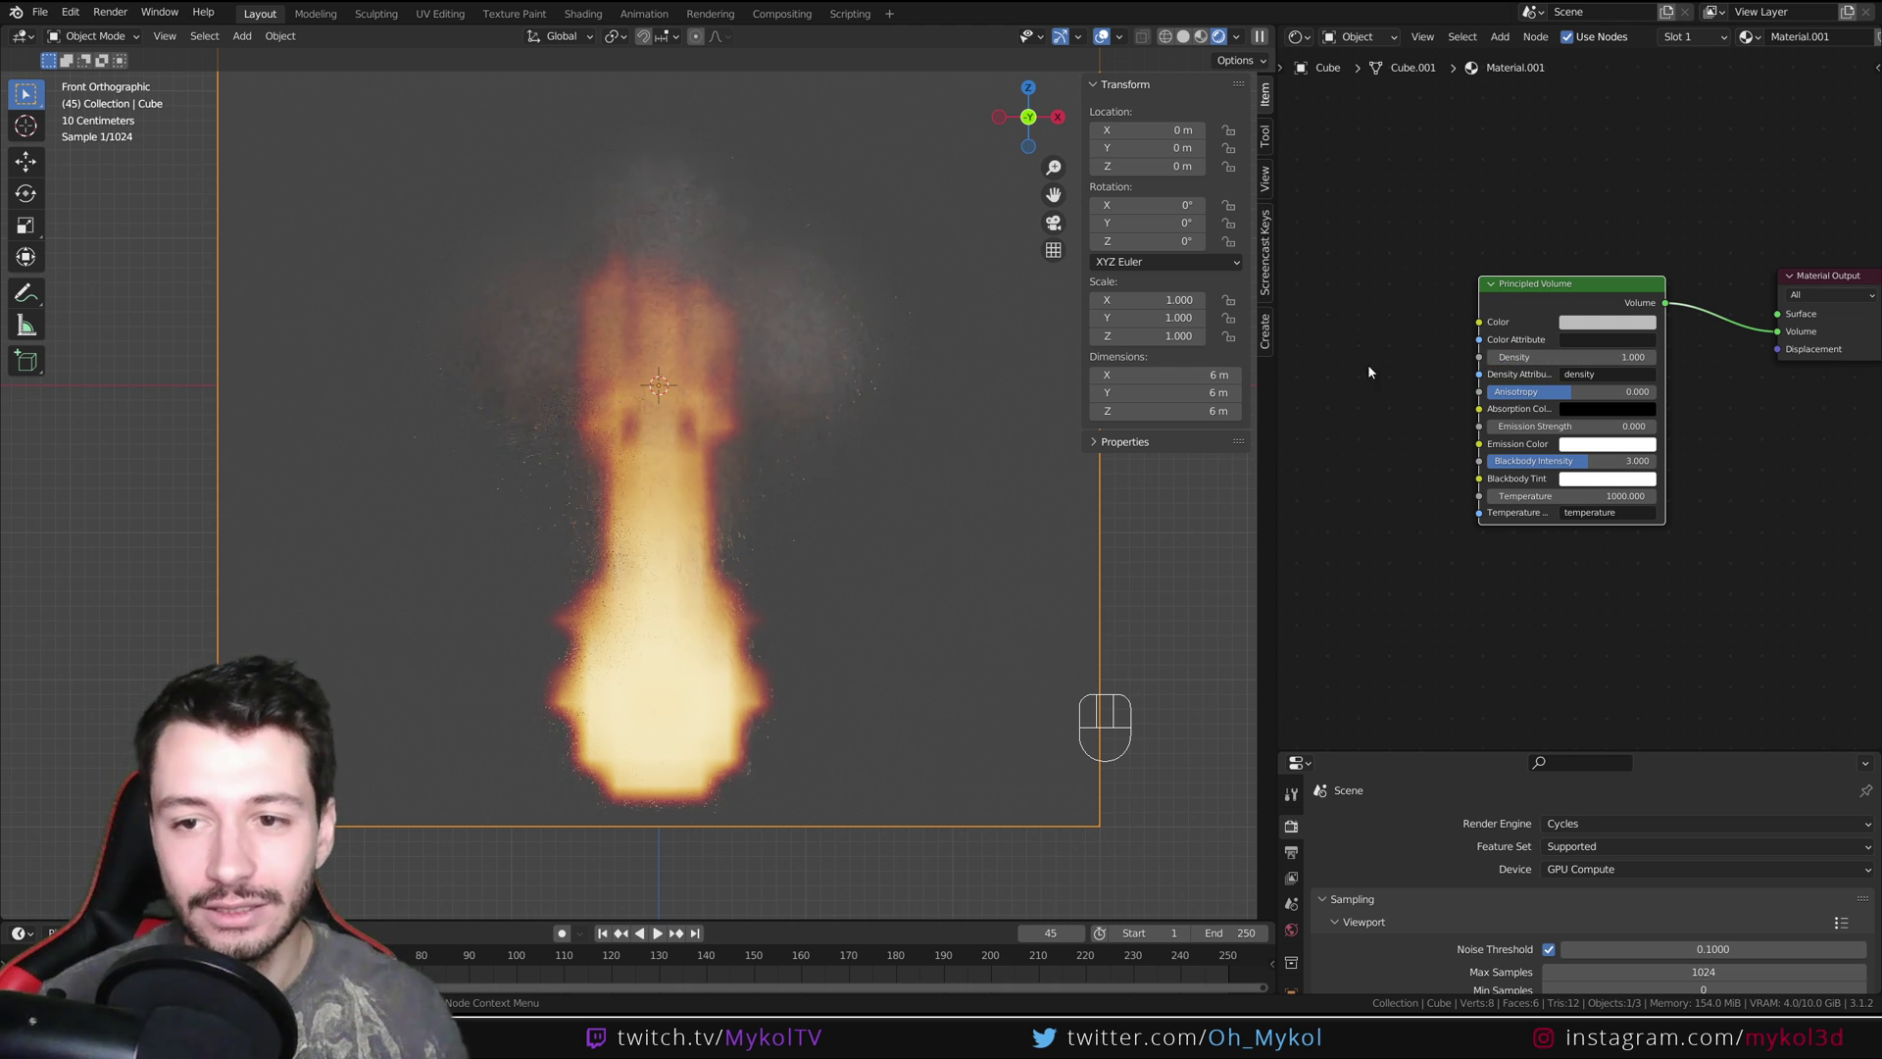
{"action": "left_click", "coordinate": [1369, 362]}
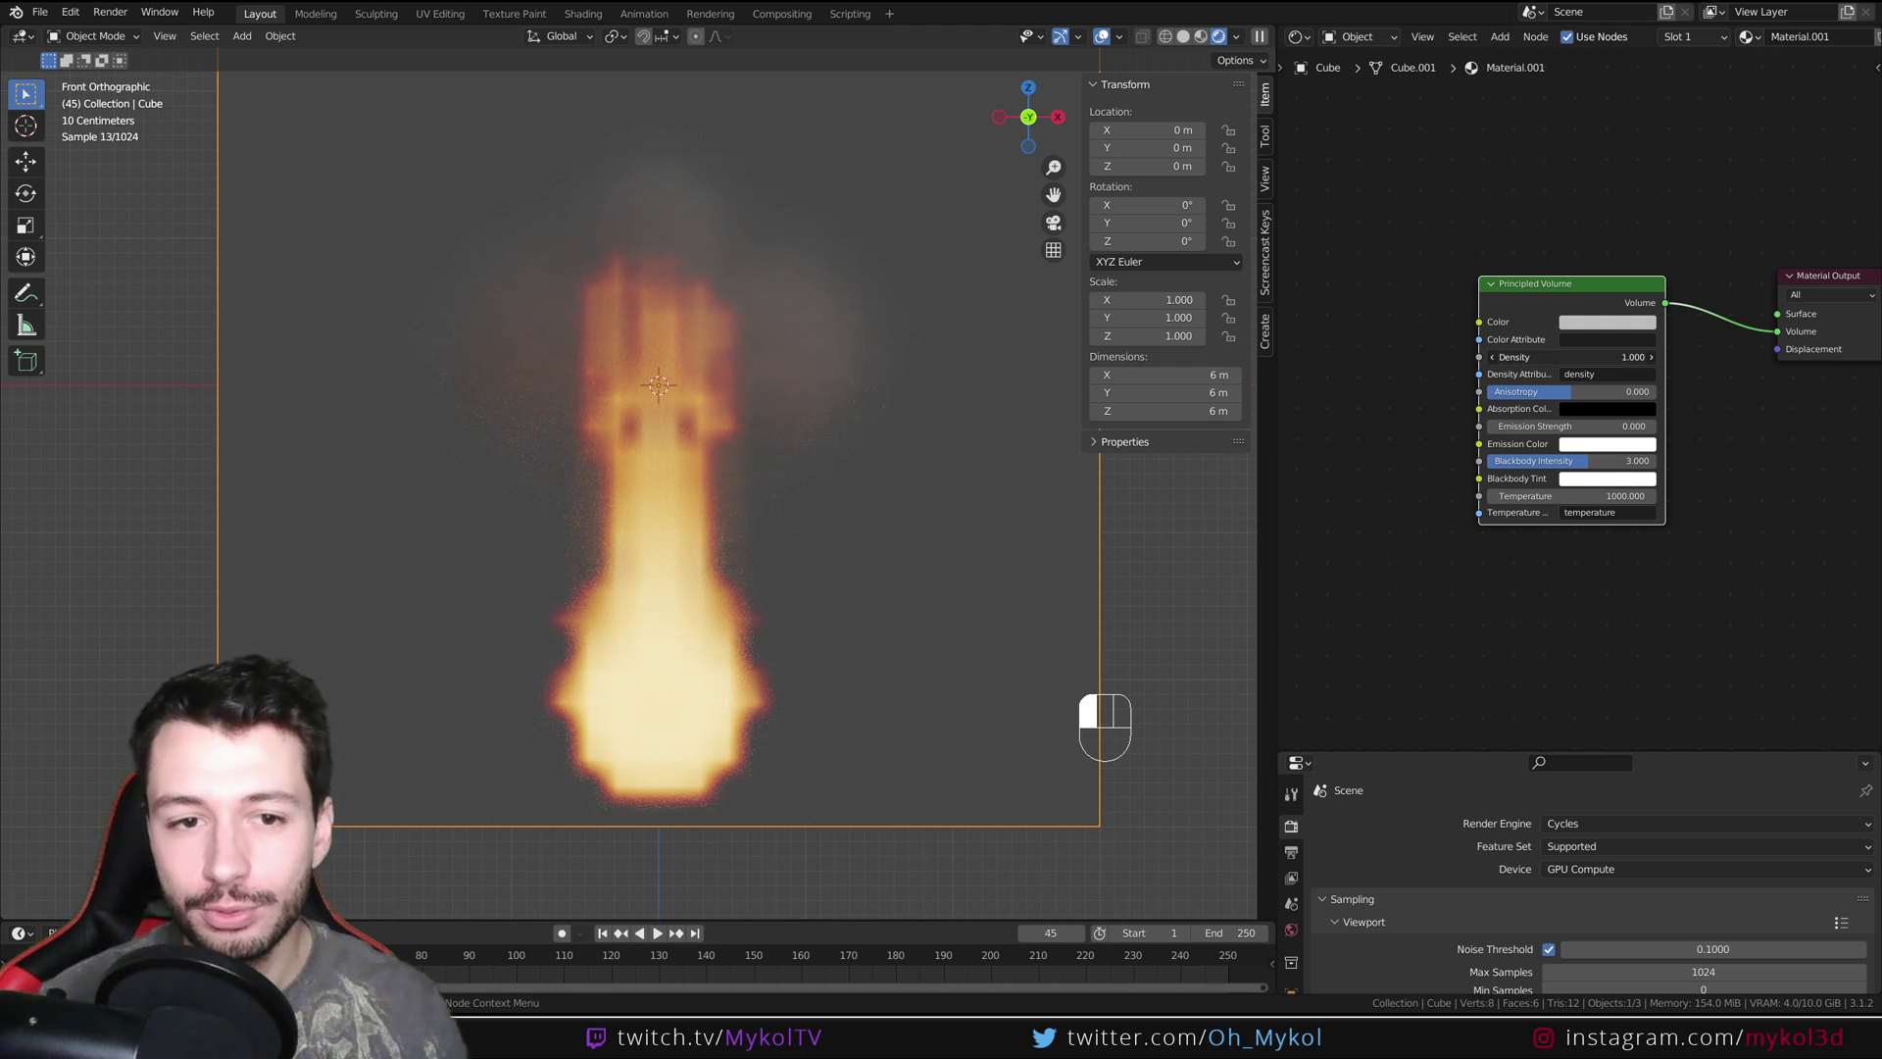
{"action": "left_click", "coordinate": [1540, 357]}
{"action": "type", "text": "500"}
{"action": "key", "text": "Return"}
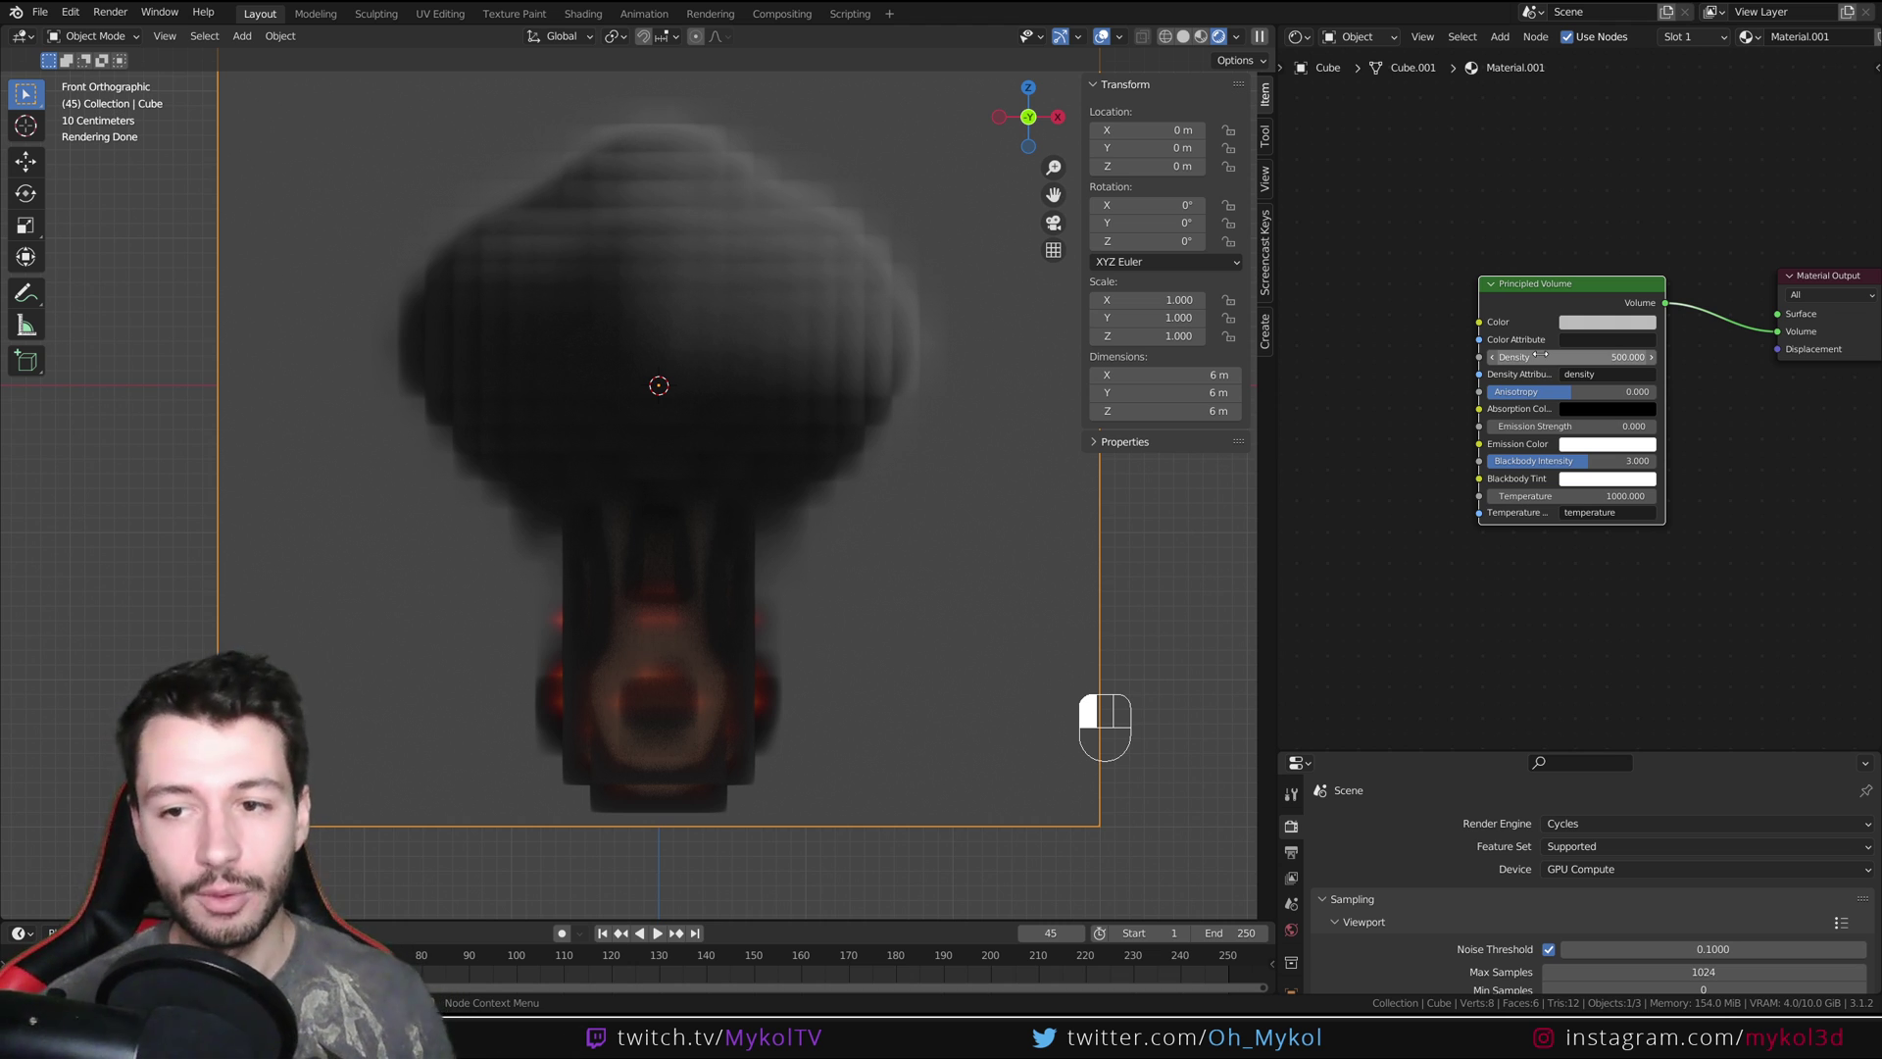
{"action": "left_click", "coordinate": [1540, 355]}
{"action": "type", "text": "300"}
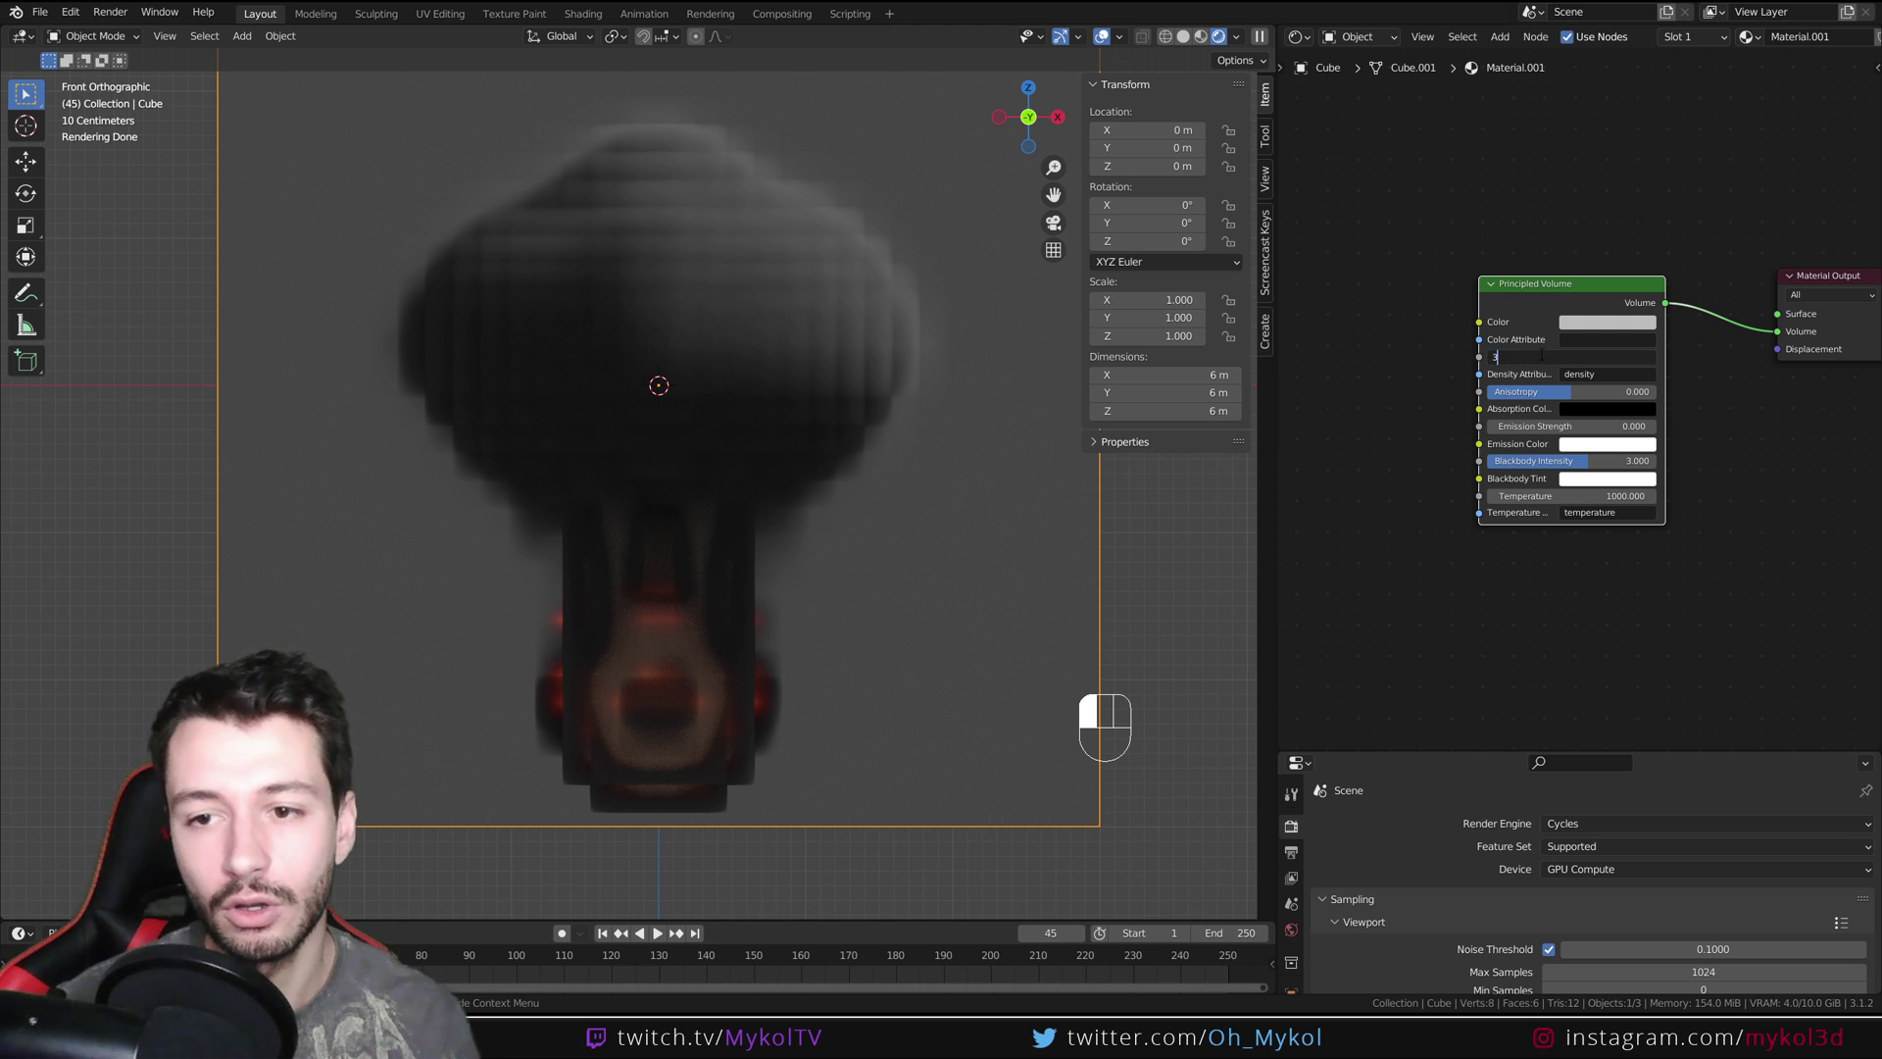
{"action": "key", "text": "Return"}
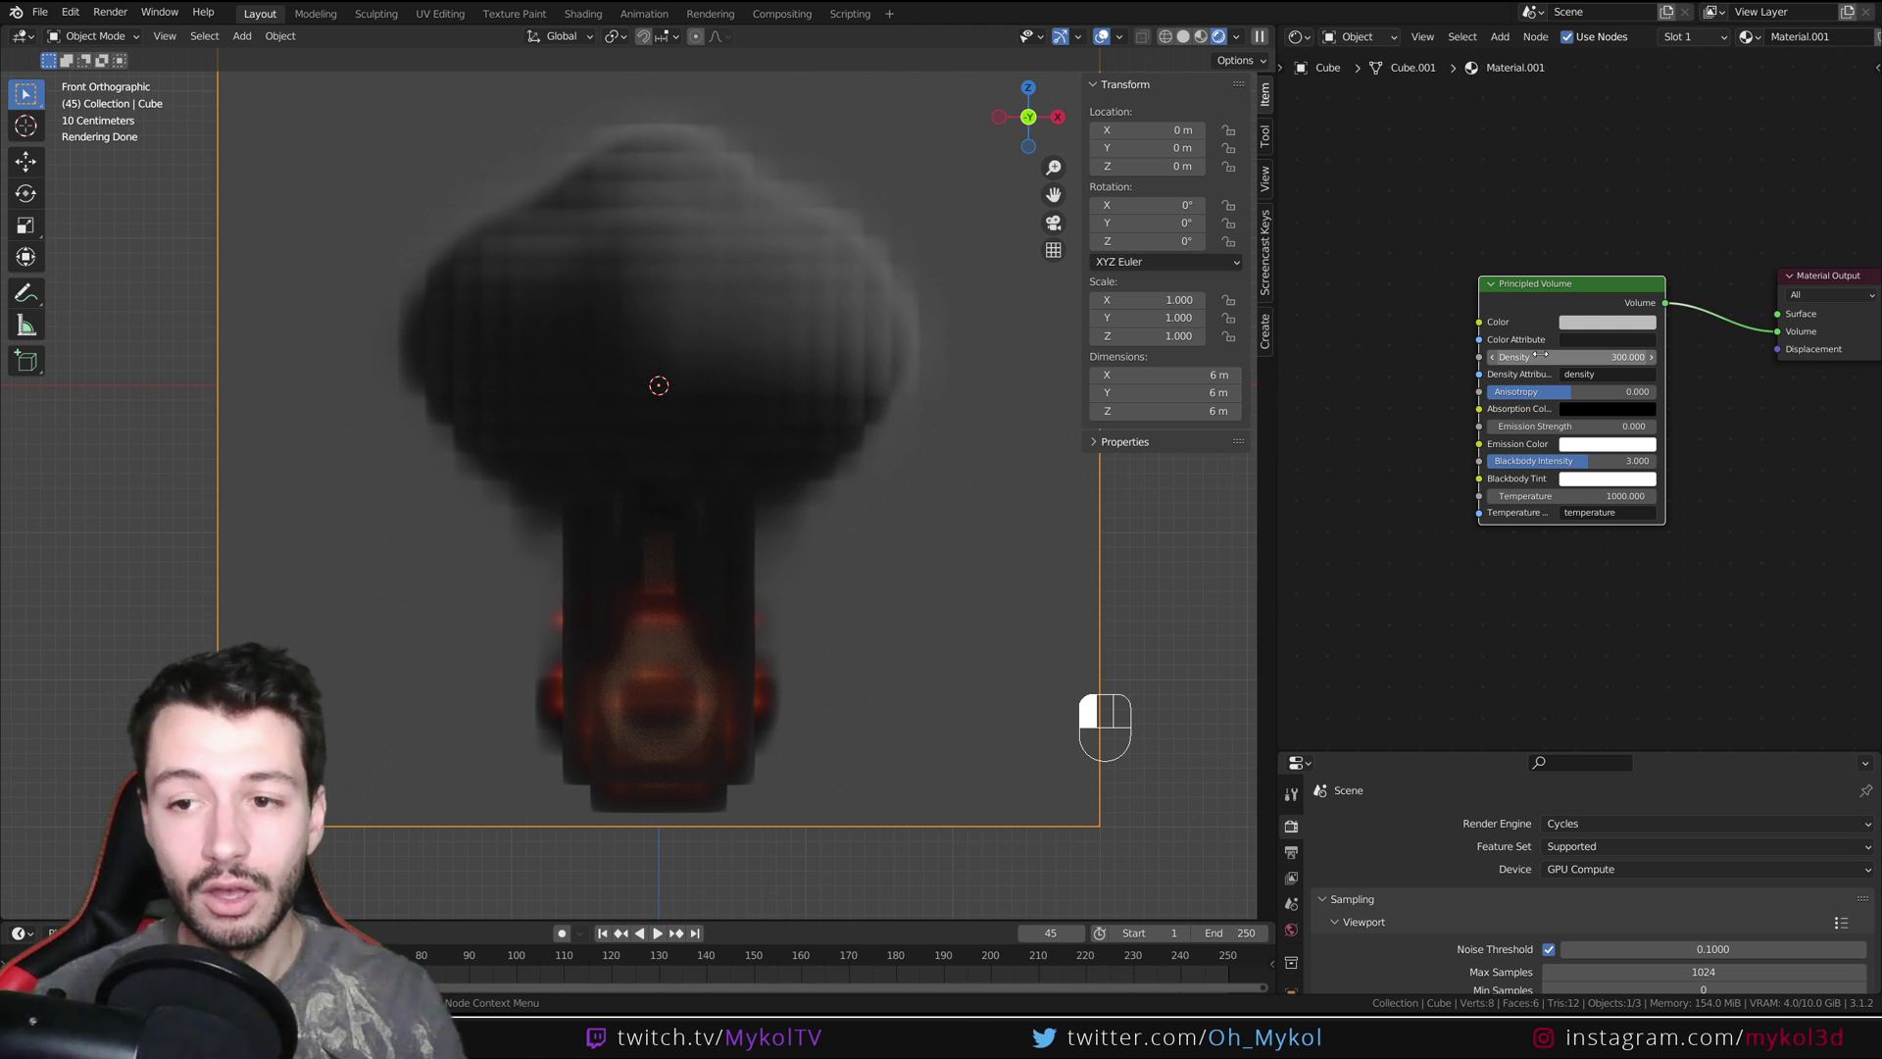
{"action": "left_click", "coordinate": [1541, 355]}
{"action": "type", "text": "1"}
{"action": "key", "text": "Return"}
Add a Musgrave Texture node beside the Principled Volume node
{"action": "middle_click_drag", "start_coordinate": [1388, 371], "coordinate": [1562, 388]}
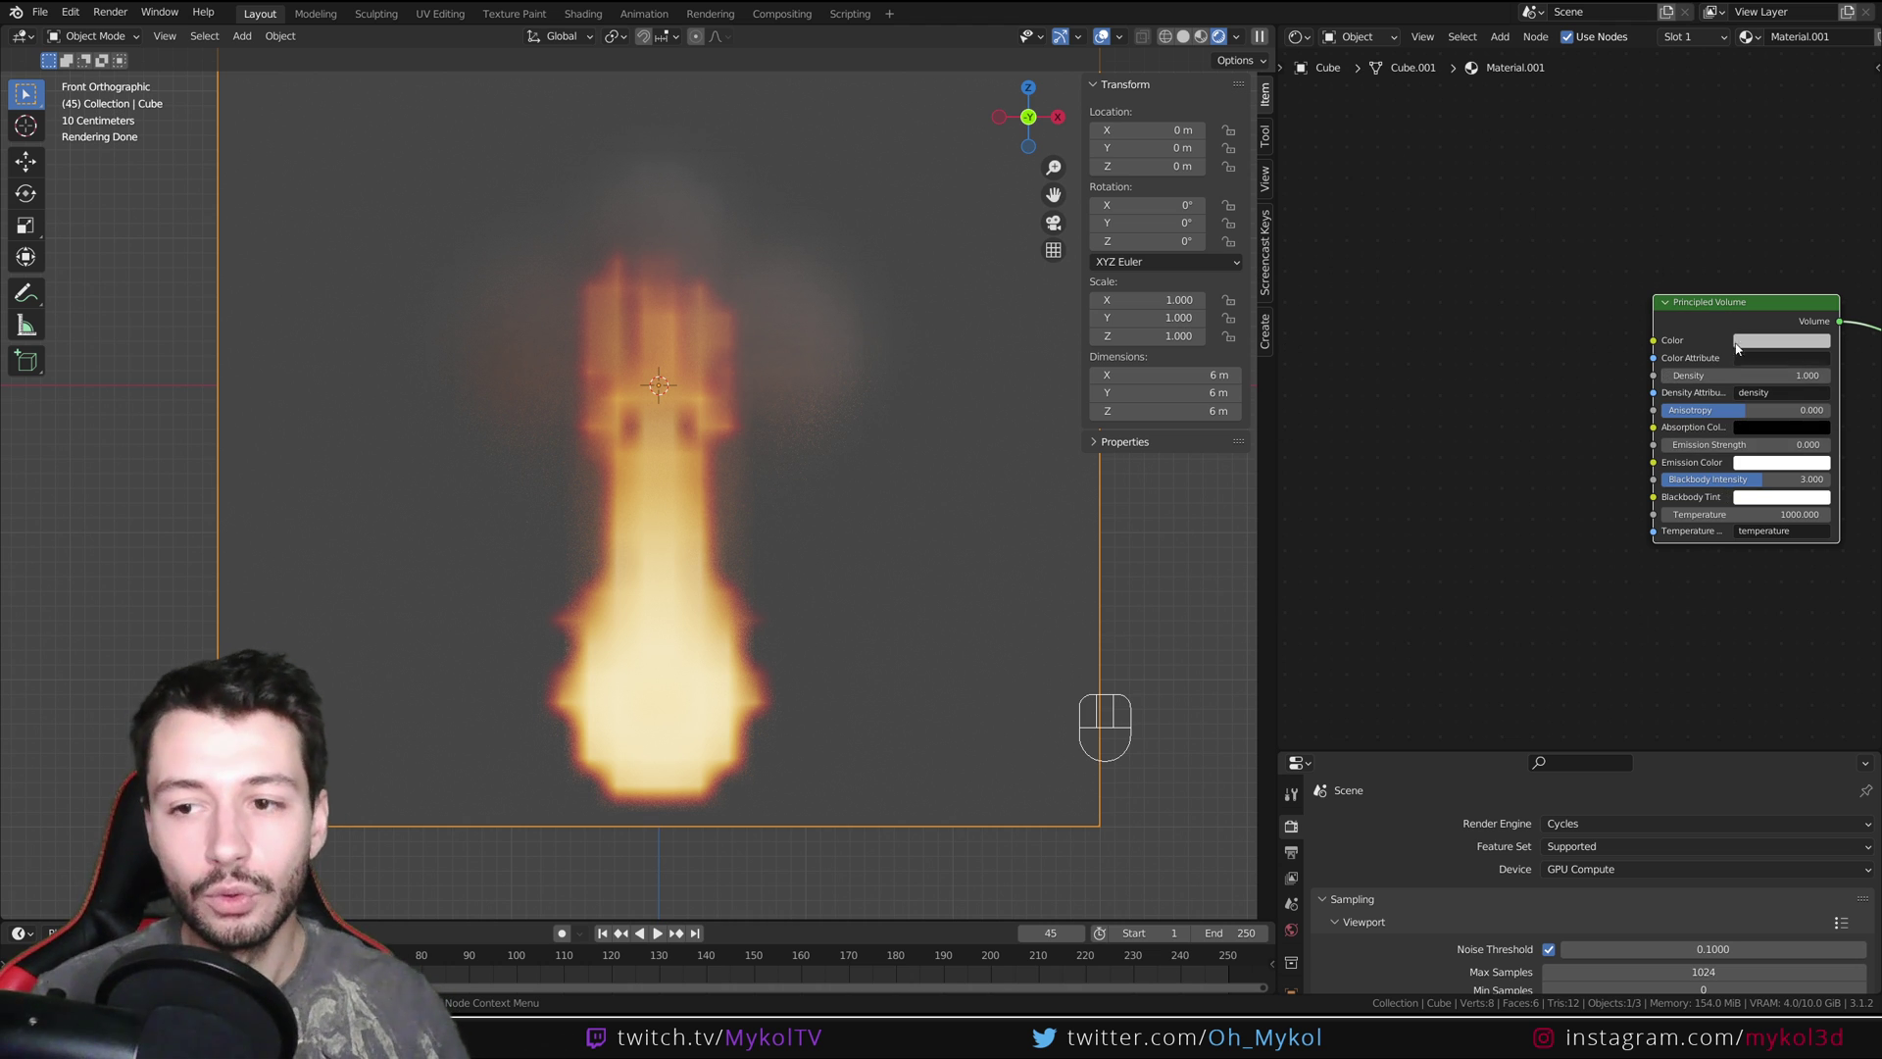
{"action": "key", "text": "shift+a"}
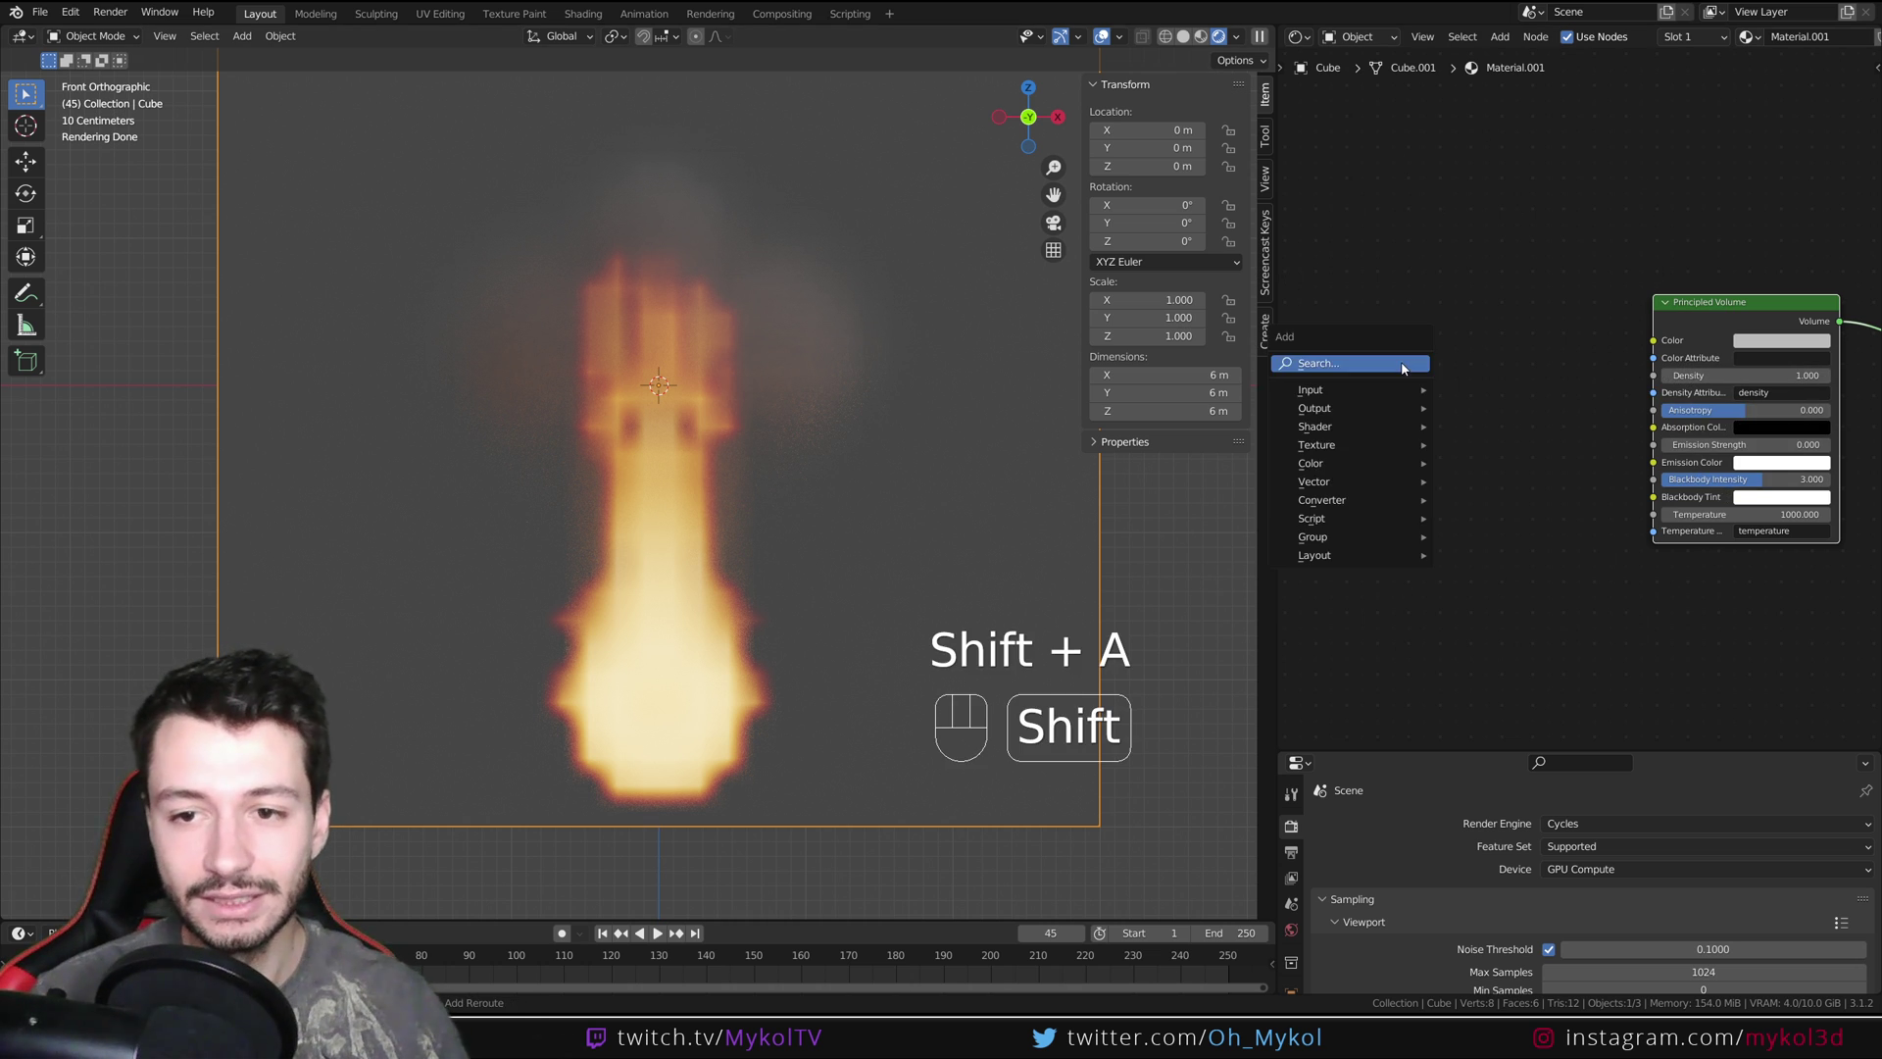
{"action": "left_click", "coordinate": [1318, 363]}
{"action": "type", "text": "musgrave"}
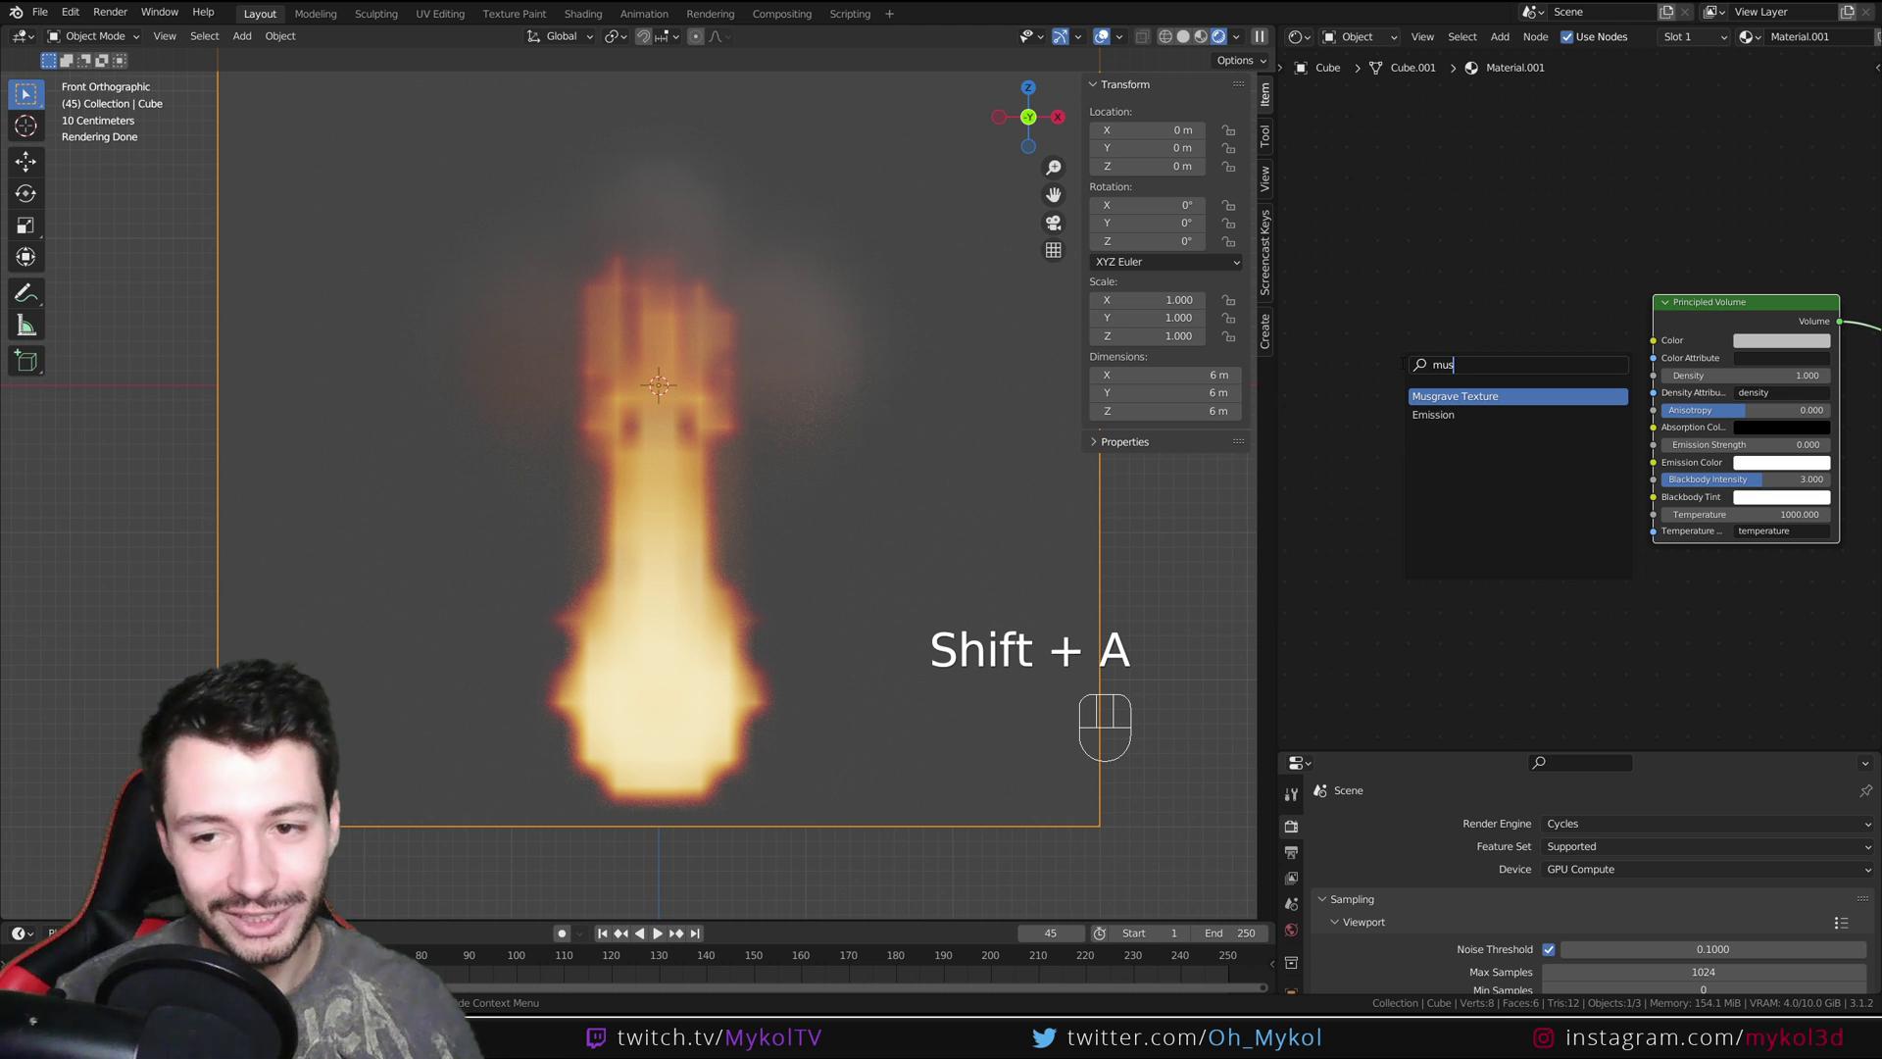
{"action": "key", "text": "Return"}
{"action": "left_click", "coordinate": [1323, 360]}
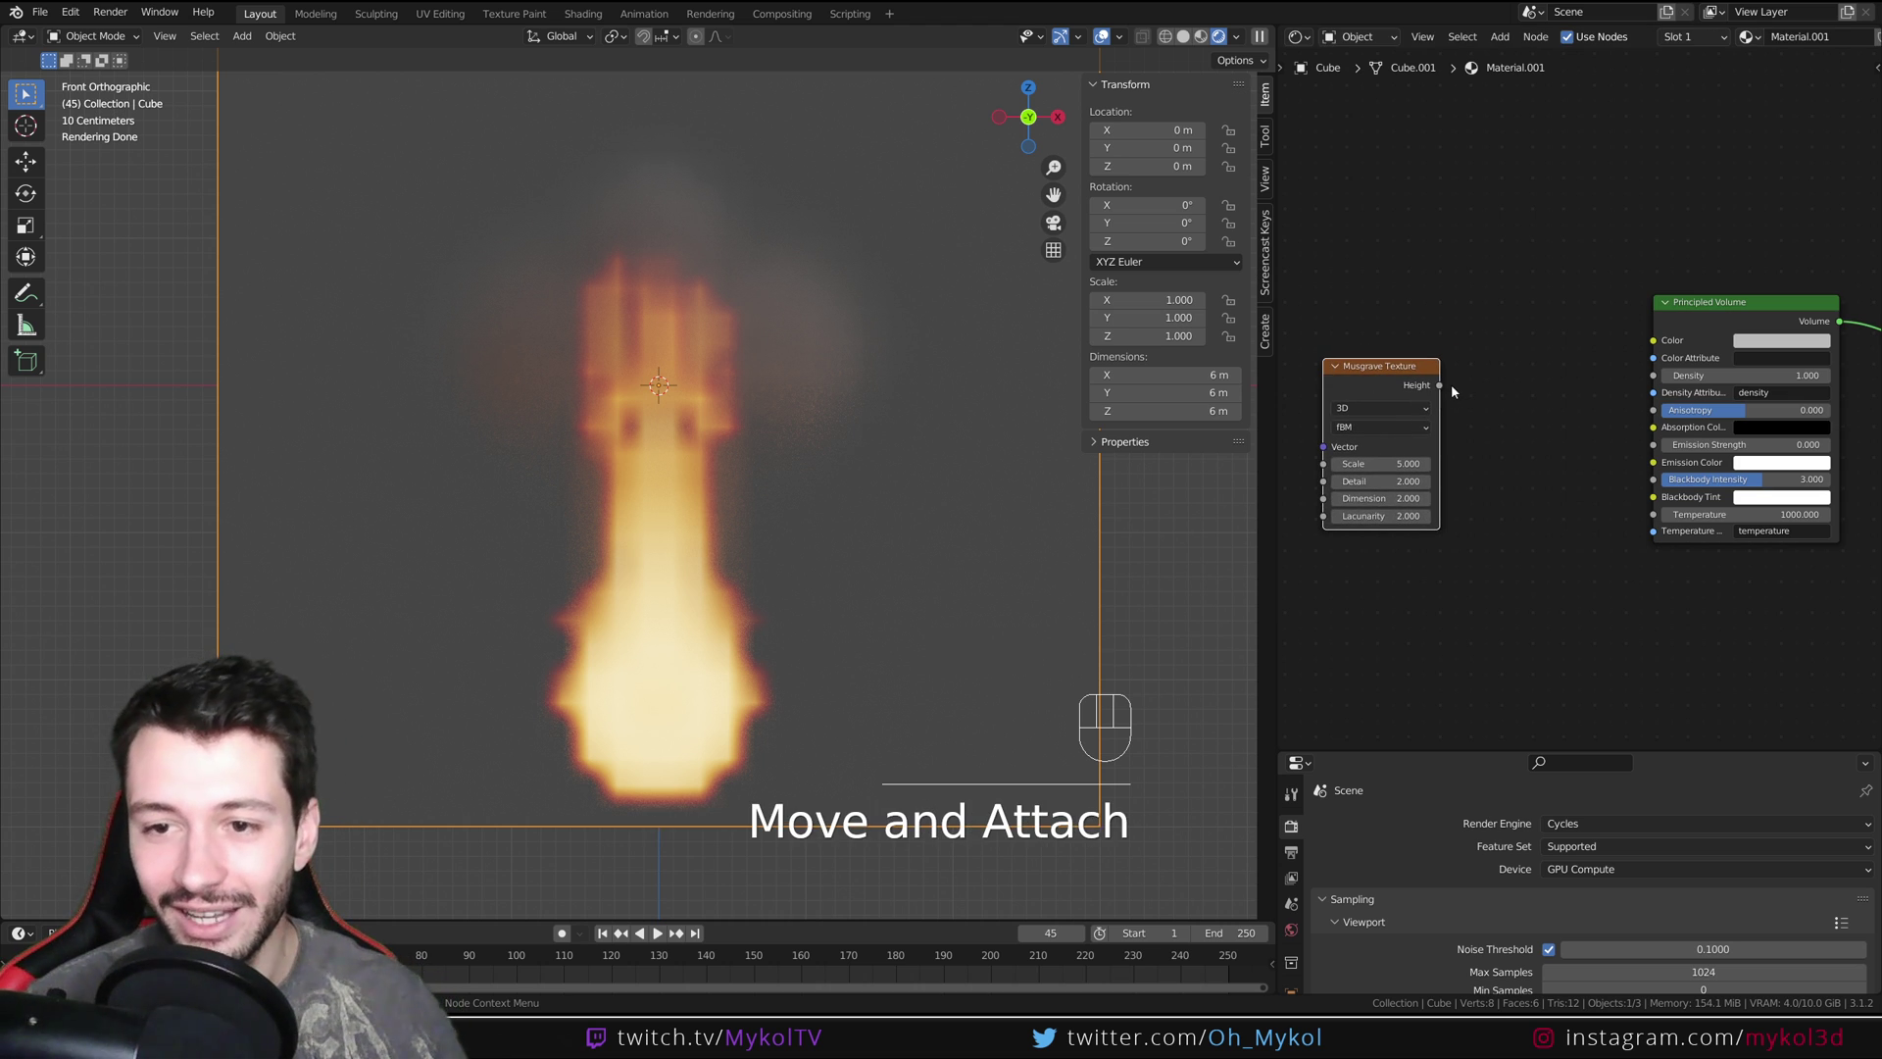
Try feeding the Musgrave Height directly into the Principled Volume's Density, and unlink it and restore the Density to 1
{"action": "left_click_drag", "start_coordinate": [1441, 384], "coordinate": [1653, 376]}
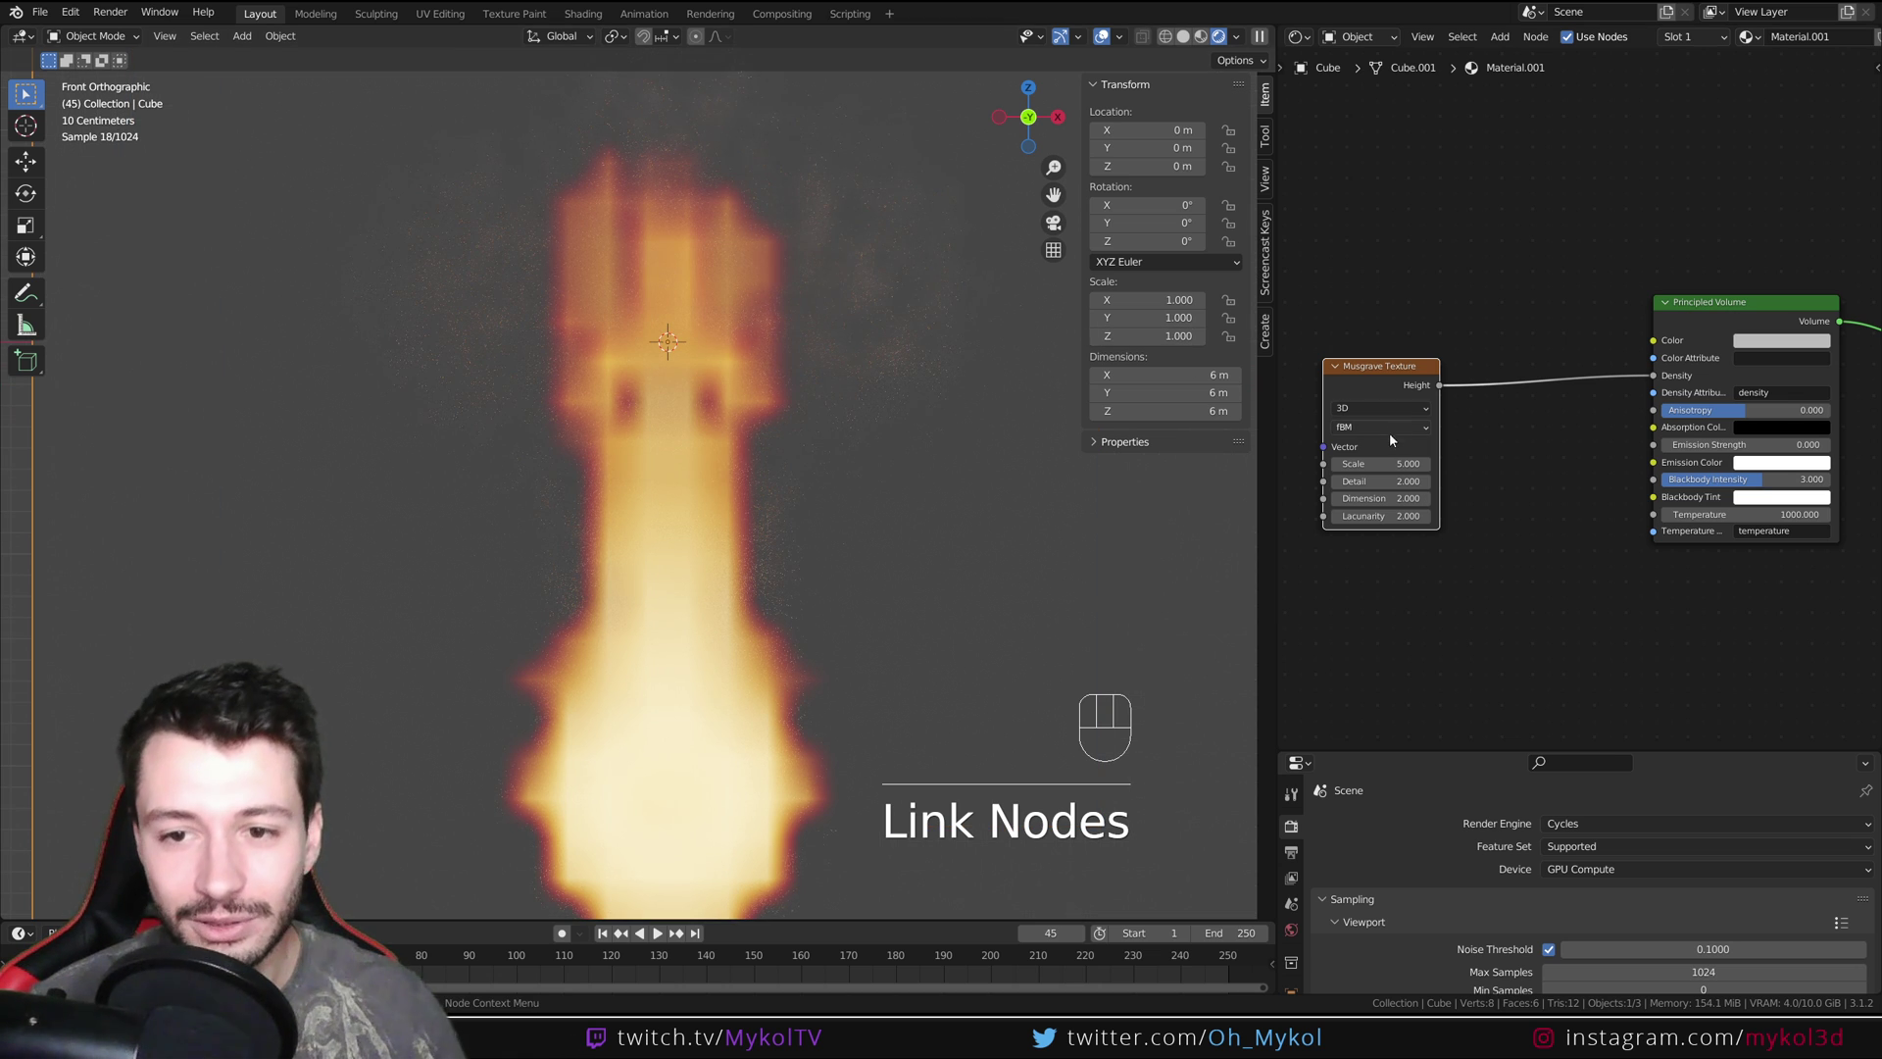
{"action": "left_click_drag", "start_coordinate": [1380, 464], "coordinate": [1422, 464]}
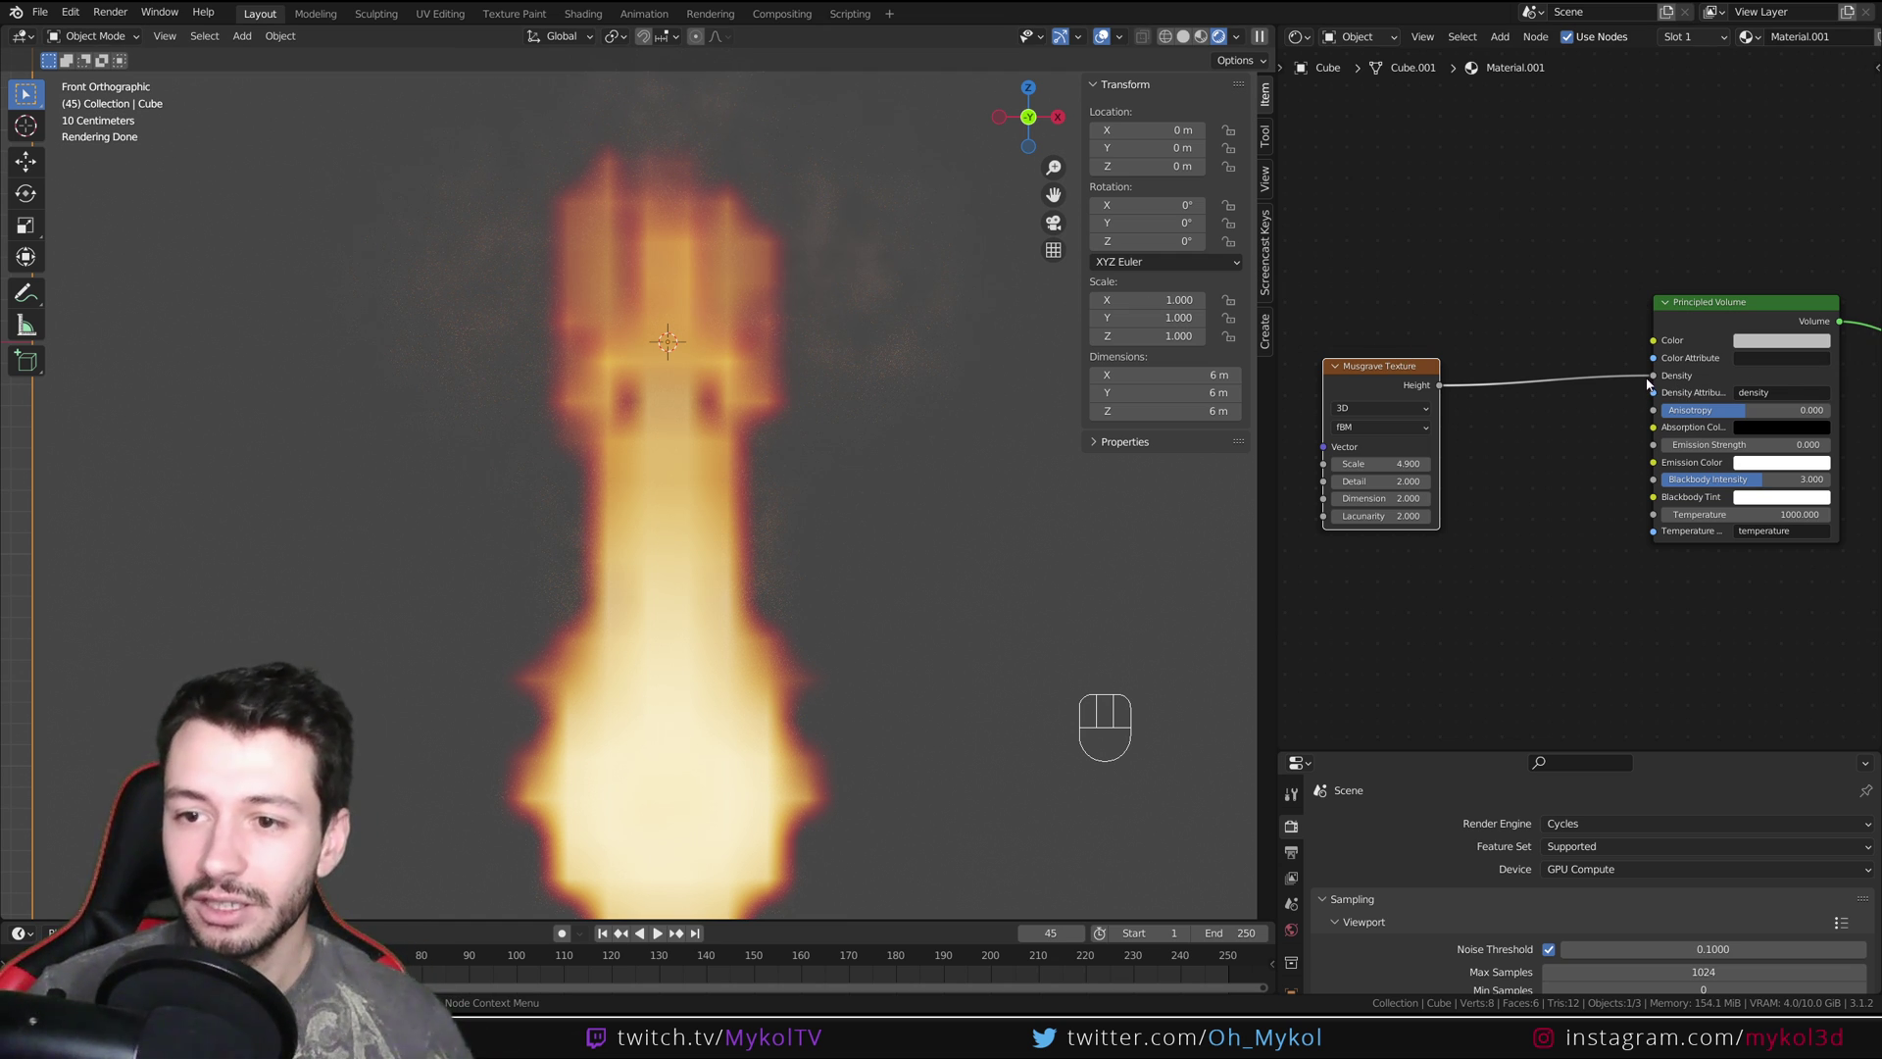
{"action": "left_click_drag", "start_coordinate": [1651, 377], "coordinate": [1449, 435]}
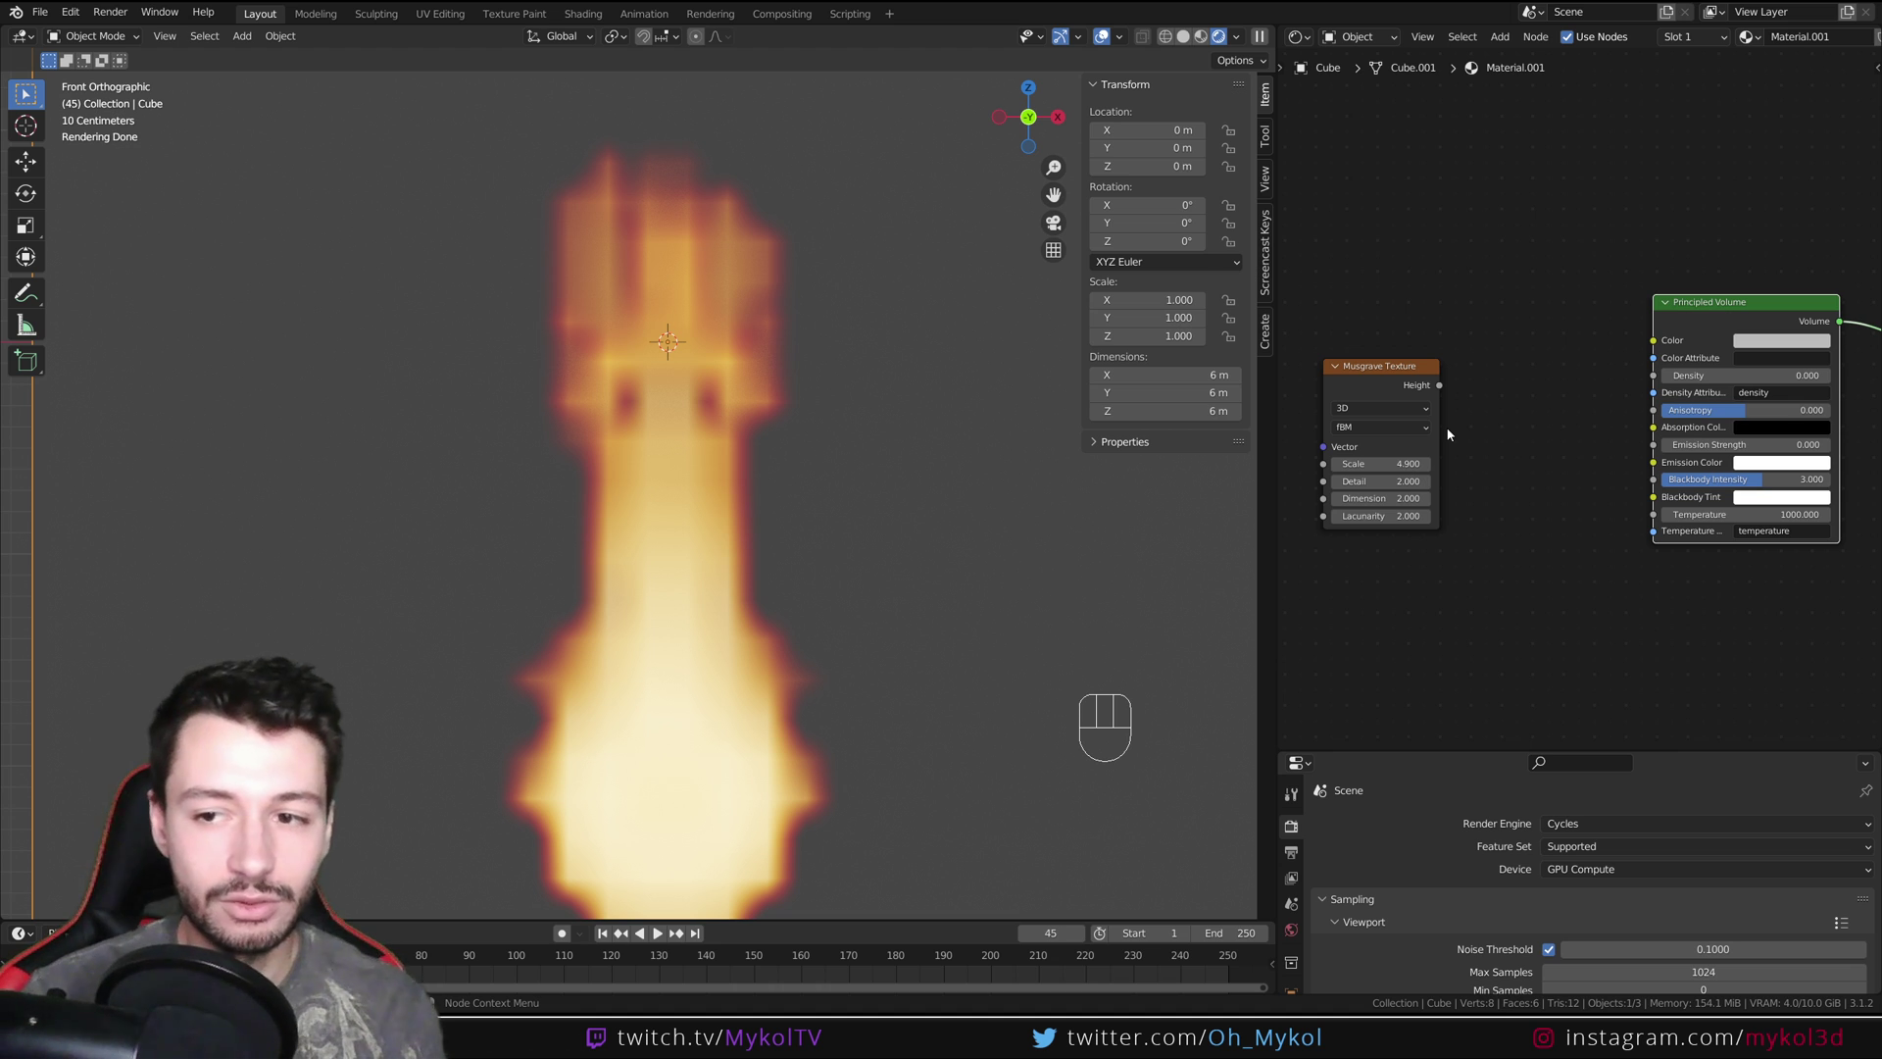
{"action": "left_click_drag", "start_coordinate": [1736, 372], "coordinate": [1726, 375]}
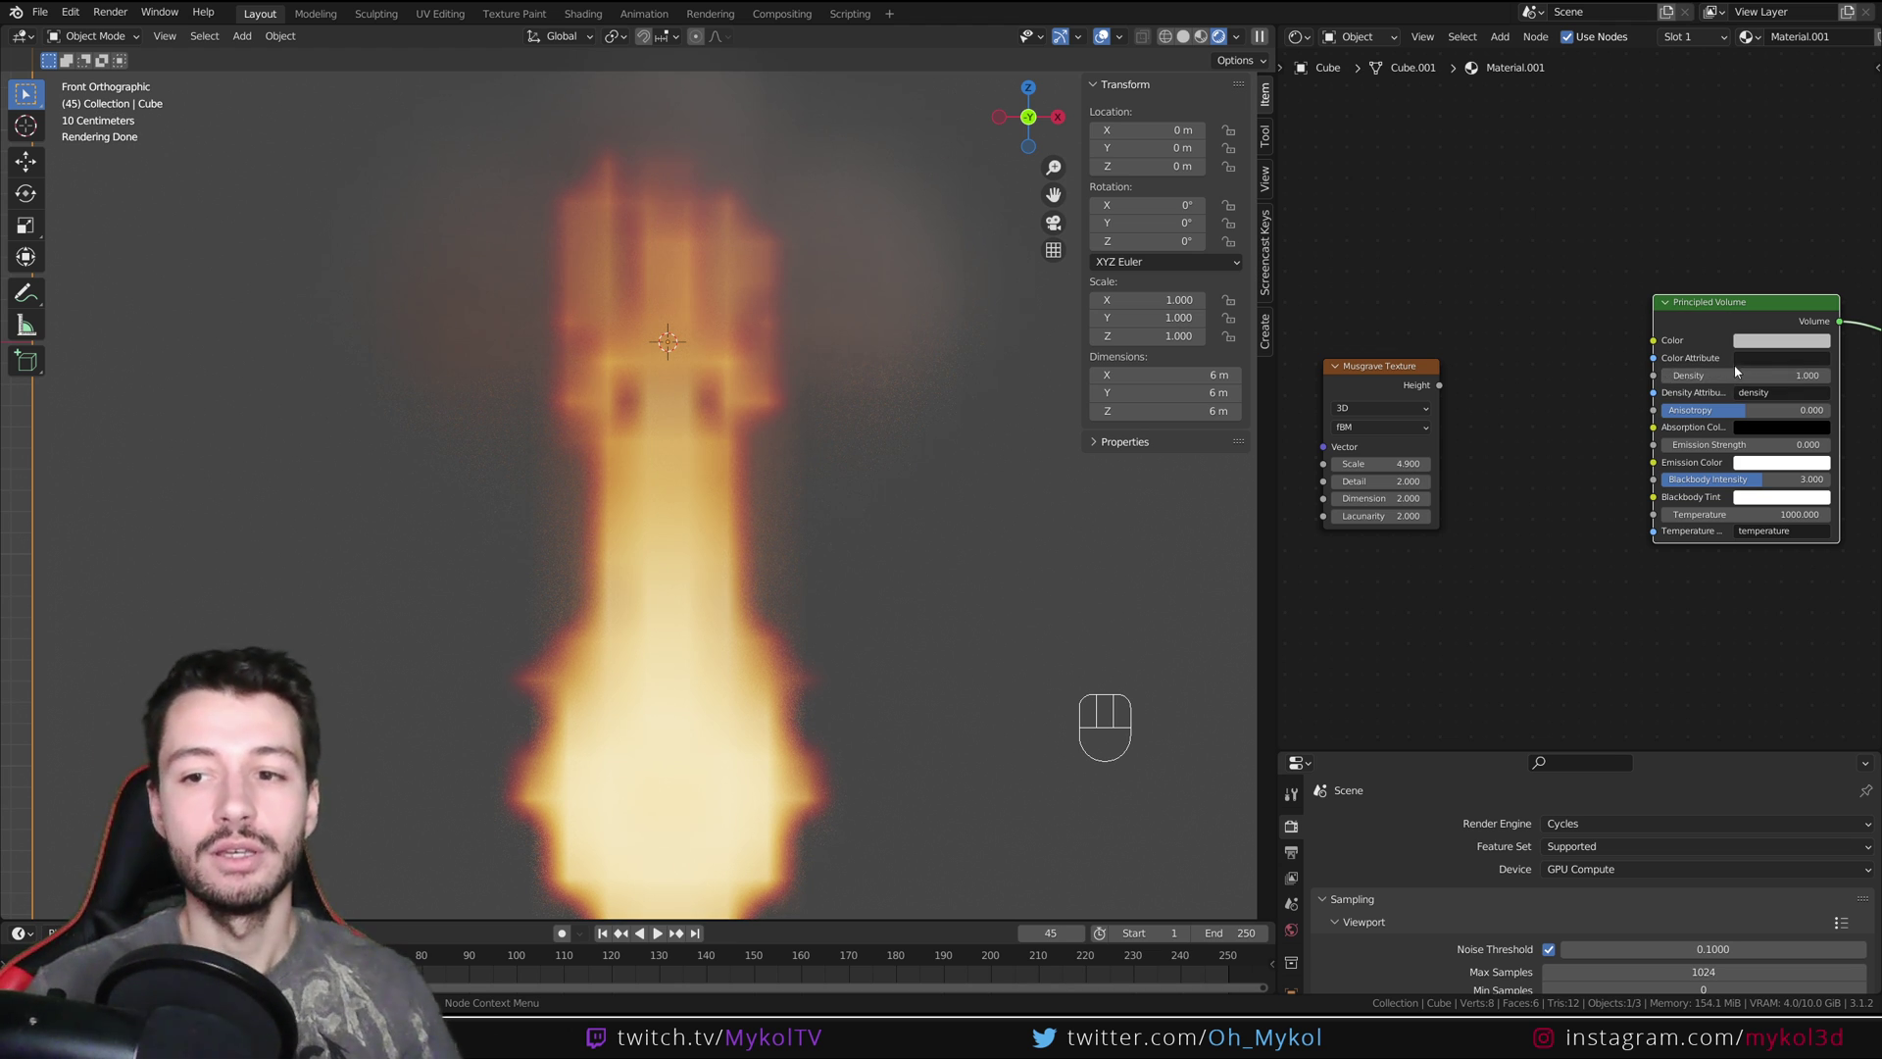
Add a Math node between the Musgrave Texture and Principled Volume, with the Musgrave Height linked to its first Value
{"action": "key", "text": "shift+a"}
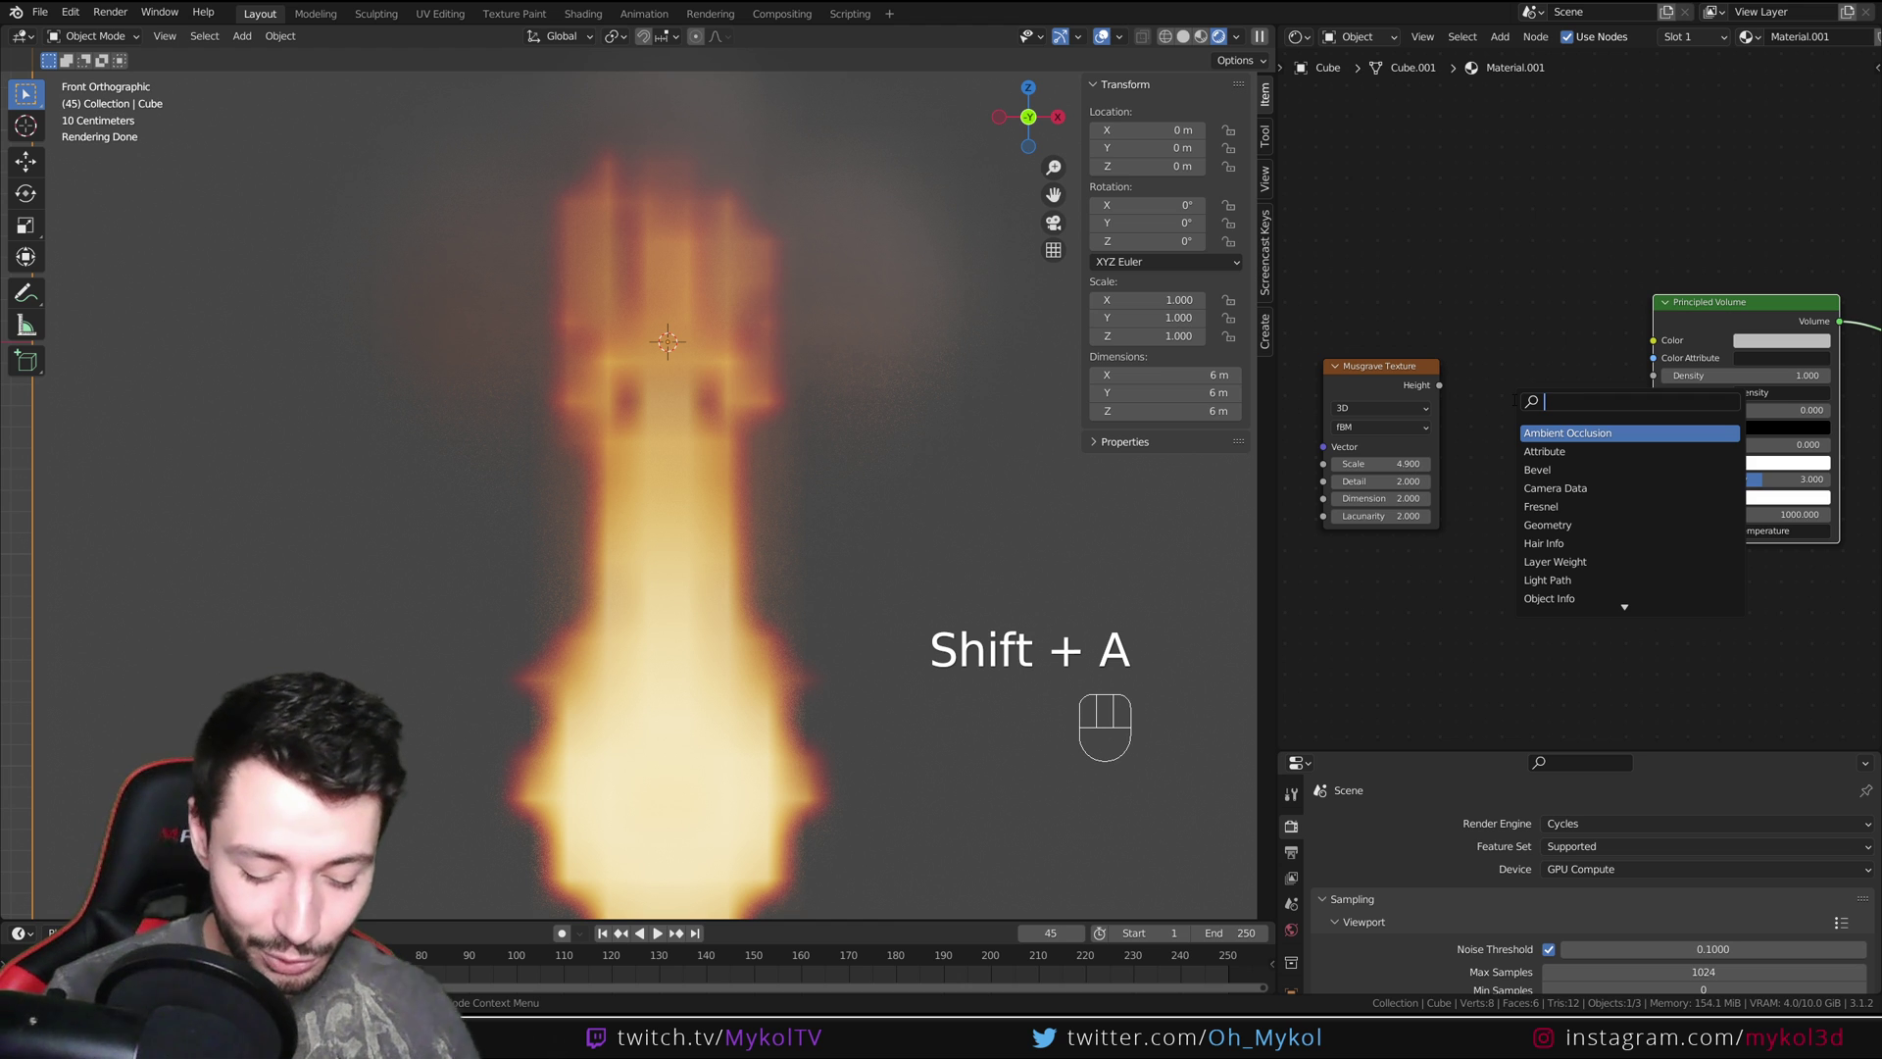
{"action": "type", "text": "math"}
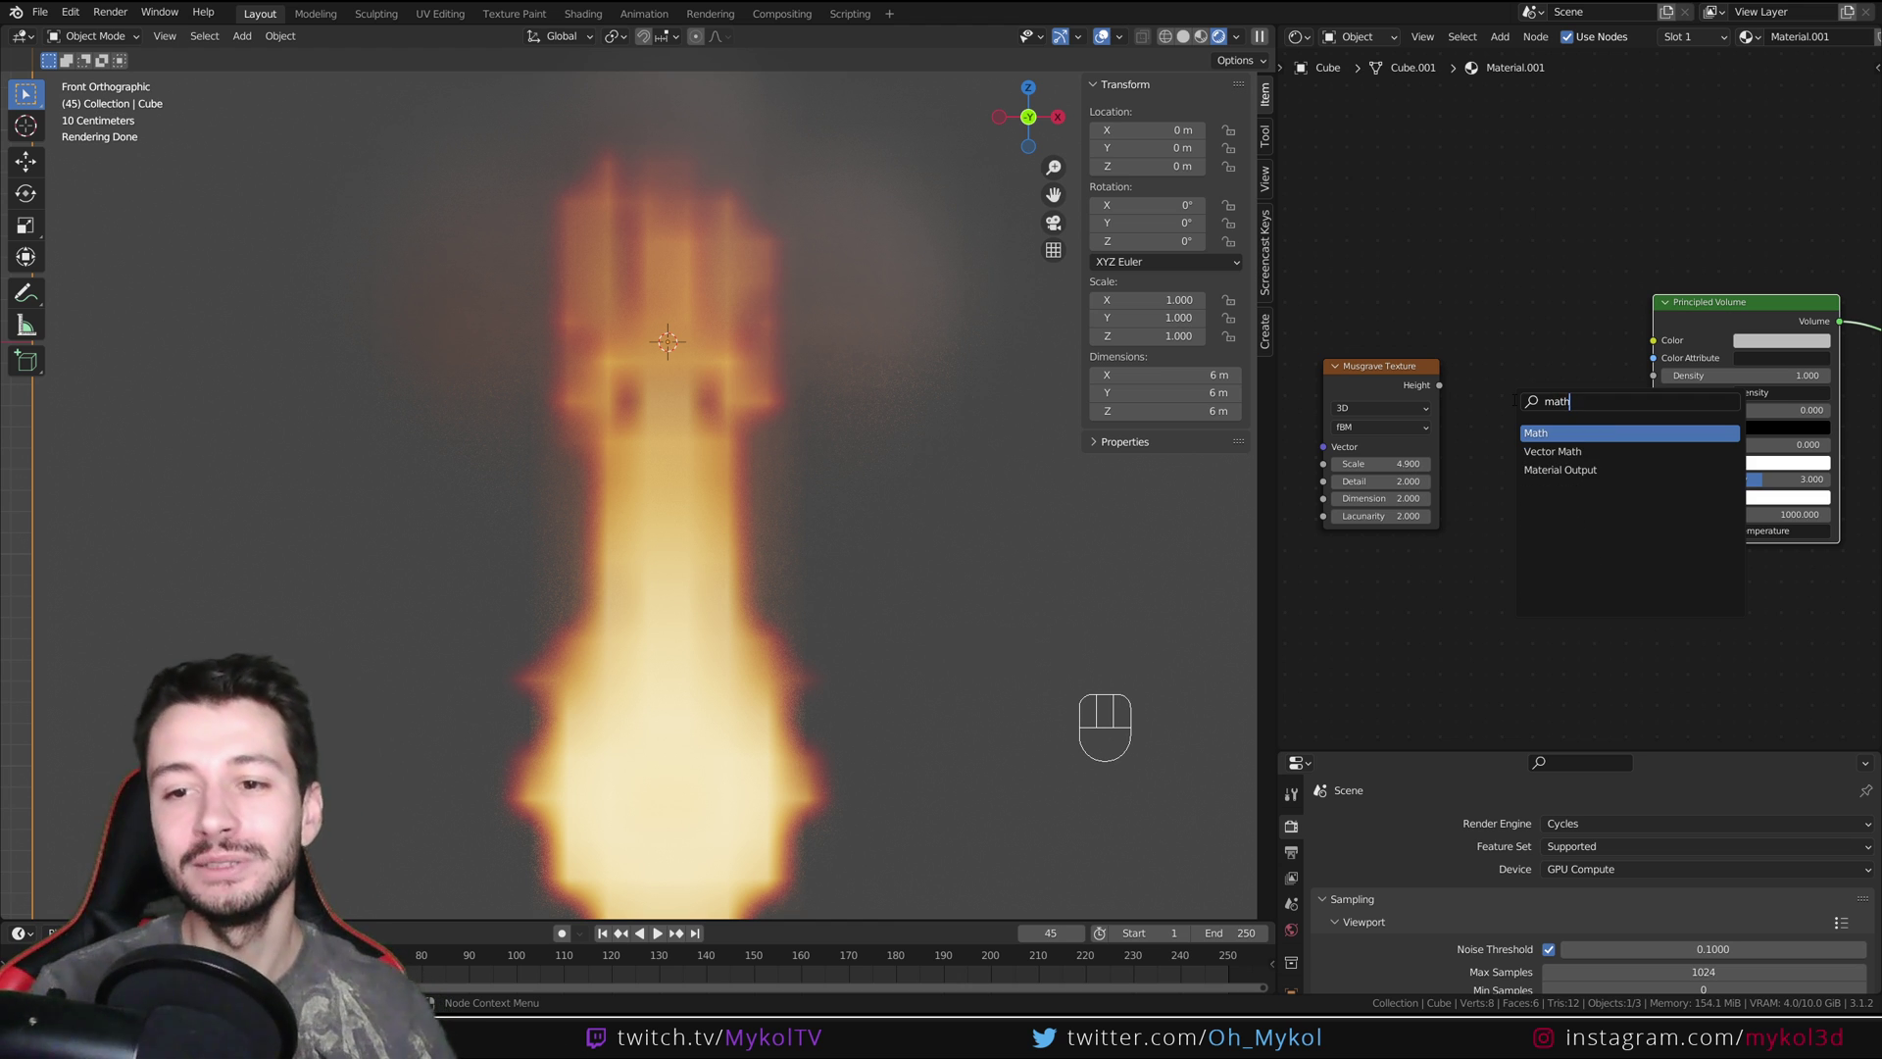
{"action": "key", "text": "Return"}
{"action": "left_click", "coordinate": [1484, 355]}
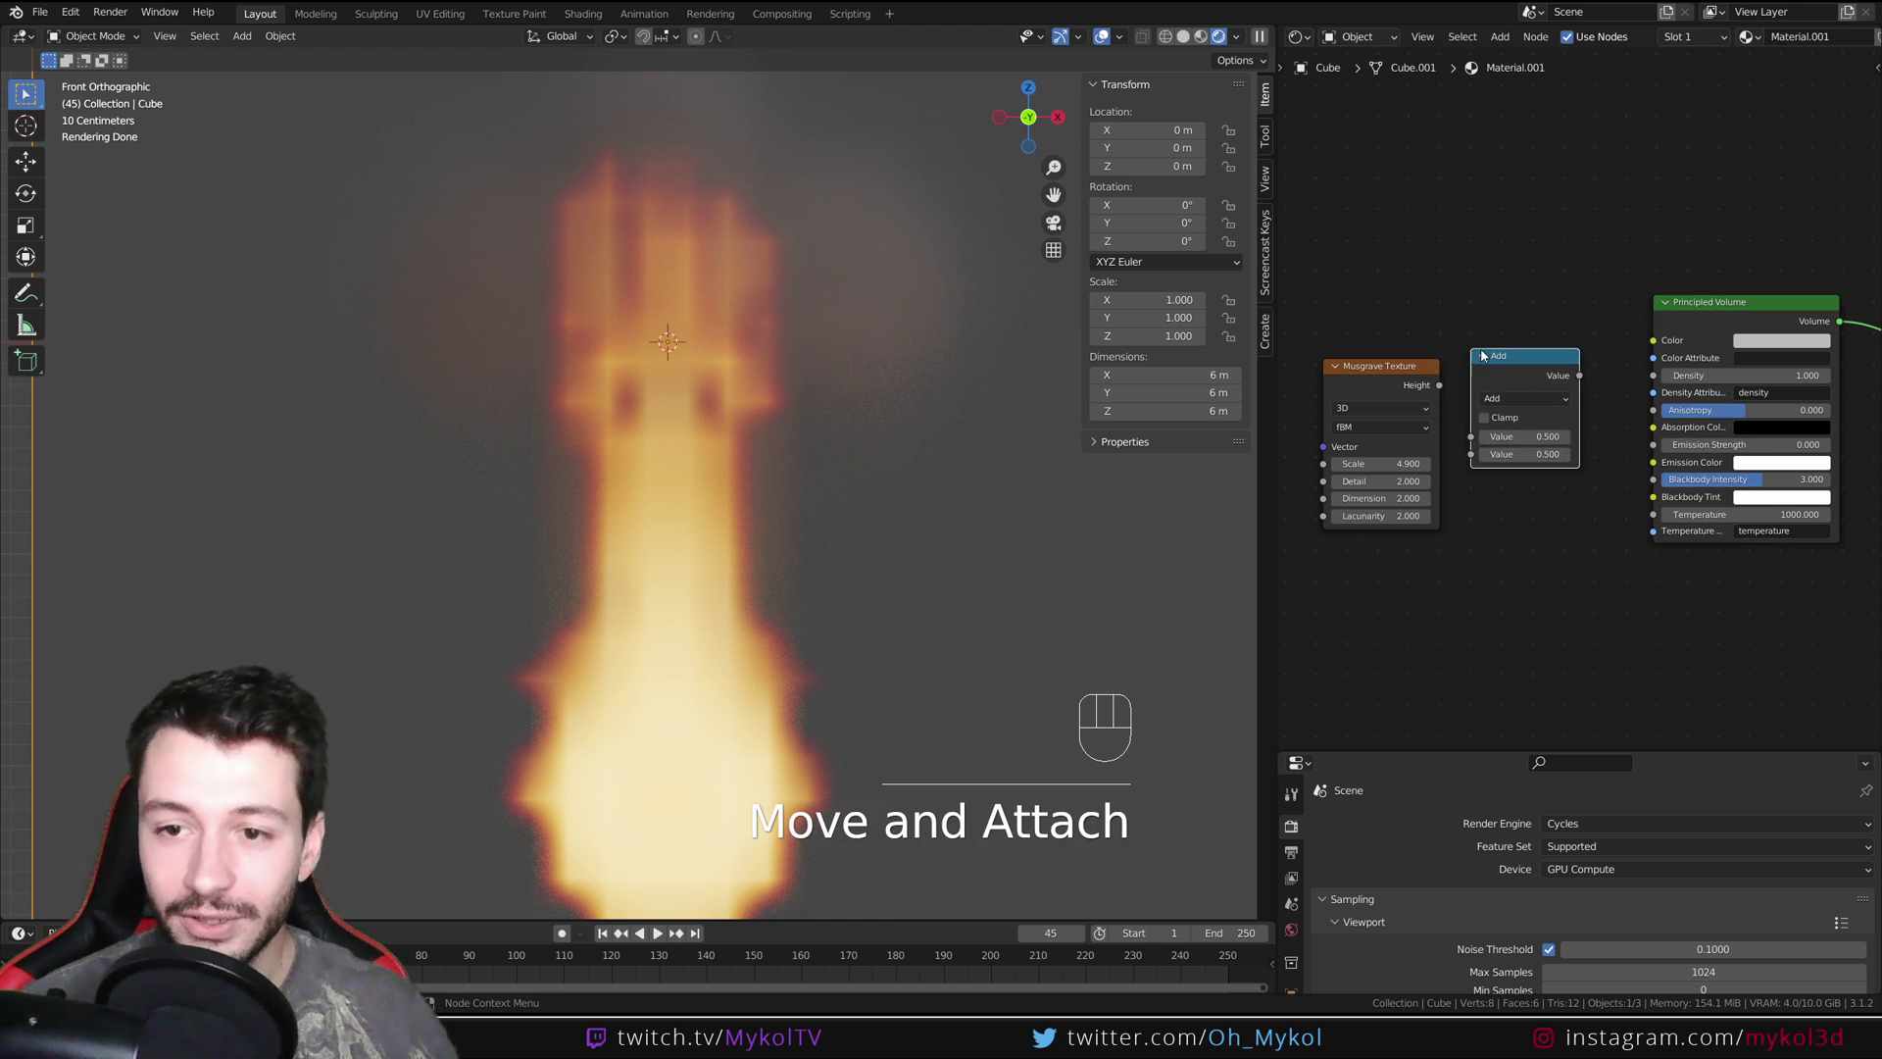
{"action": "left_click_drag", "start_coordinate": [1377, 382], "coordinate": [1471, 437]}
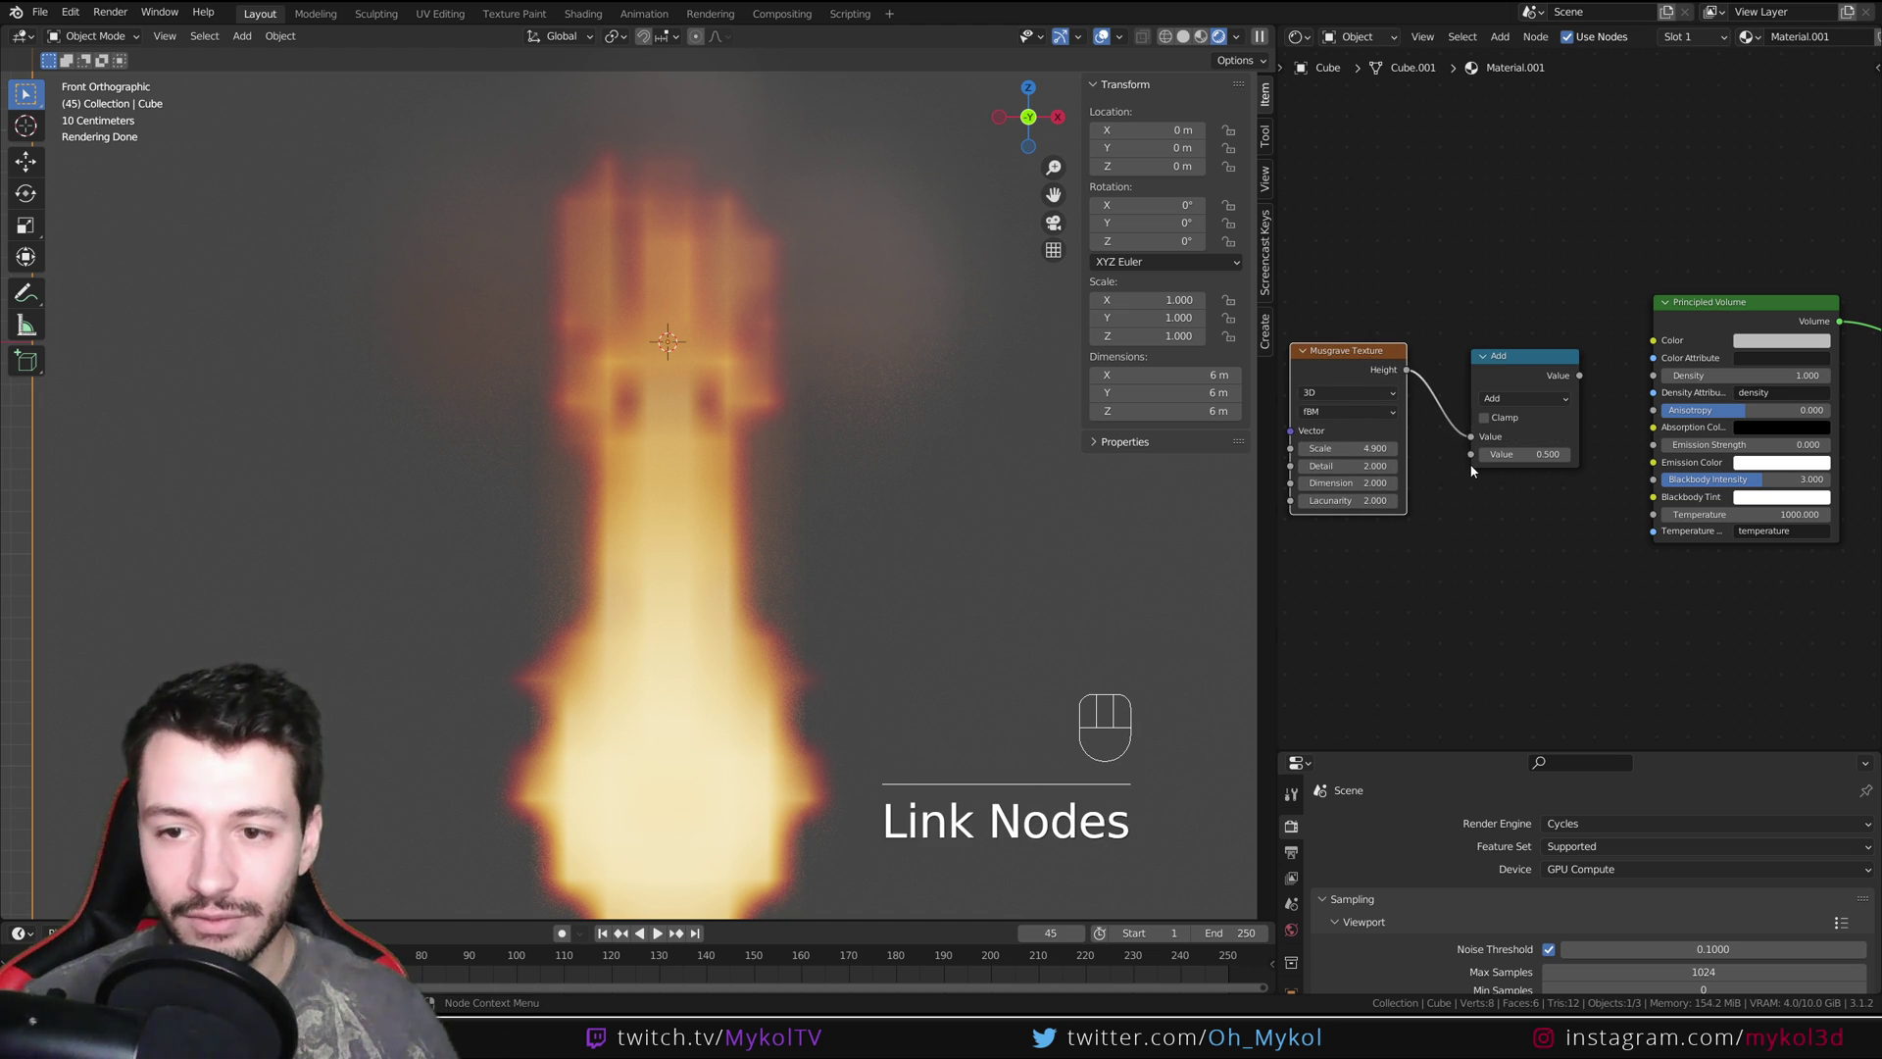
Set the Math node to Multiply by 300 and link its output to the Principled Volume's Density
{"action": "left_click", "coordinate": [1508, 398]}
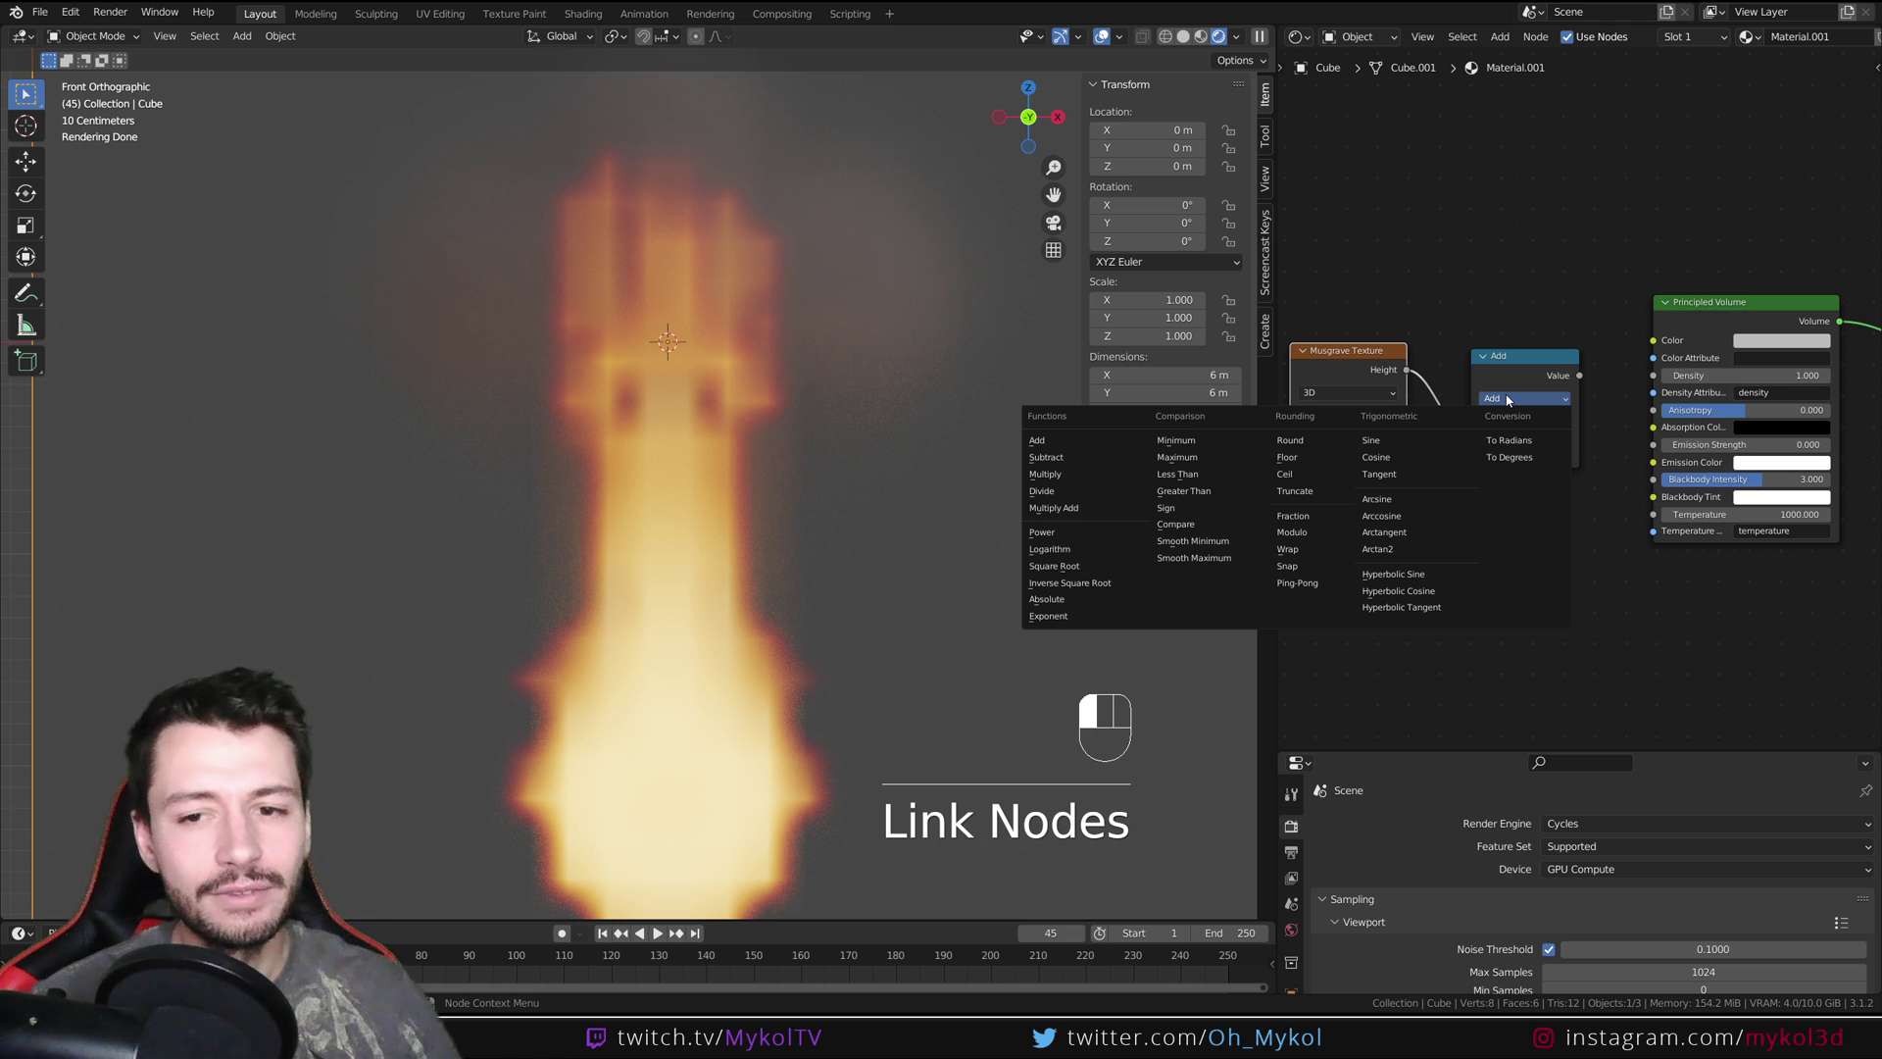
{"action": "left_click", "coordinate": [1049, 473]}
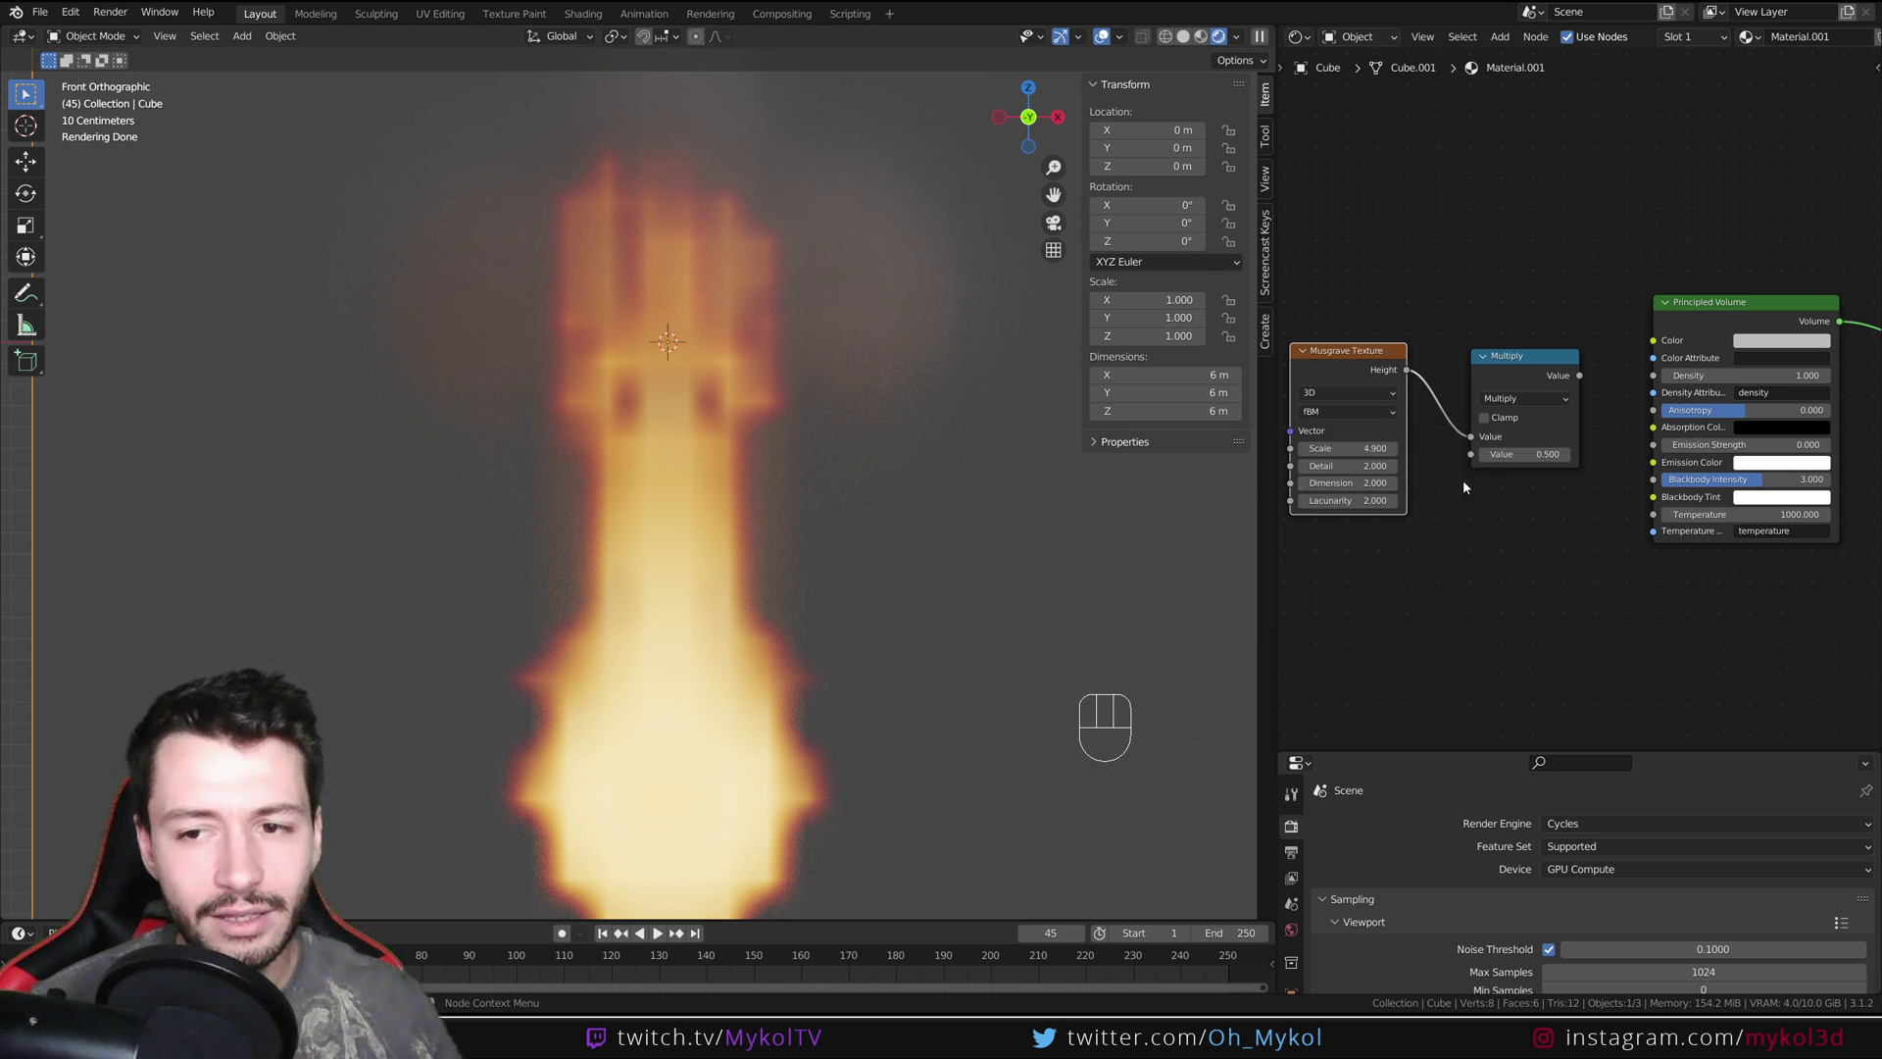
{"action": "left_click", "coordinate": [1510, 454]}
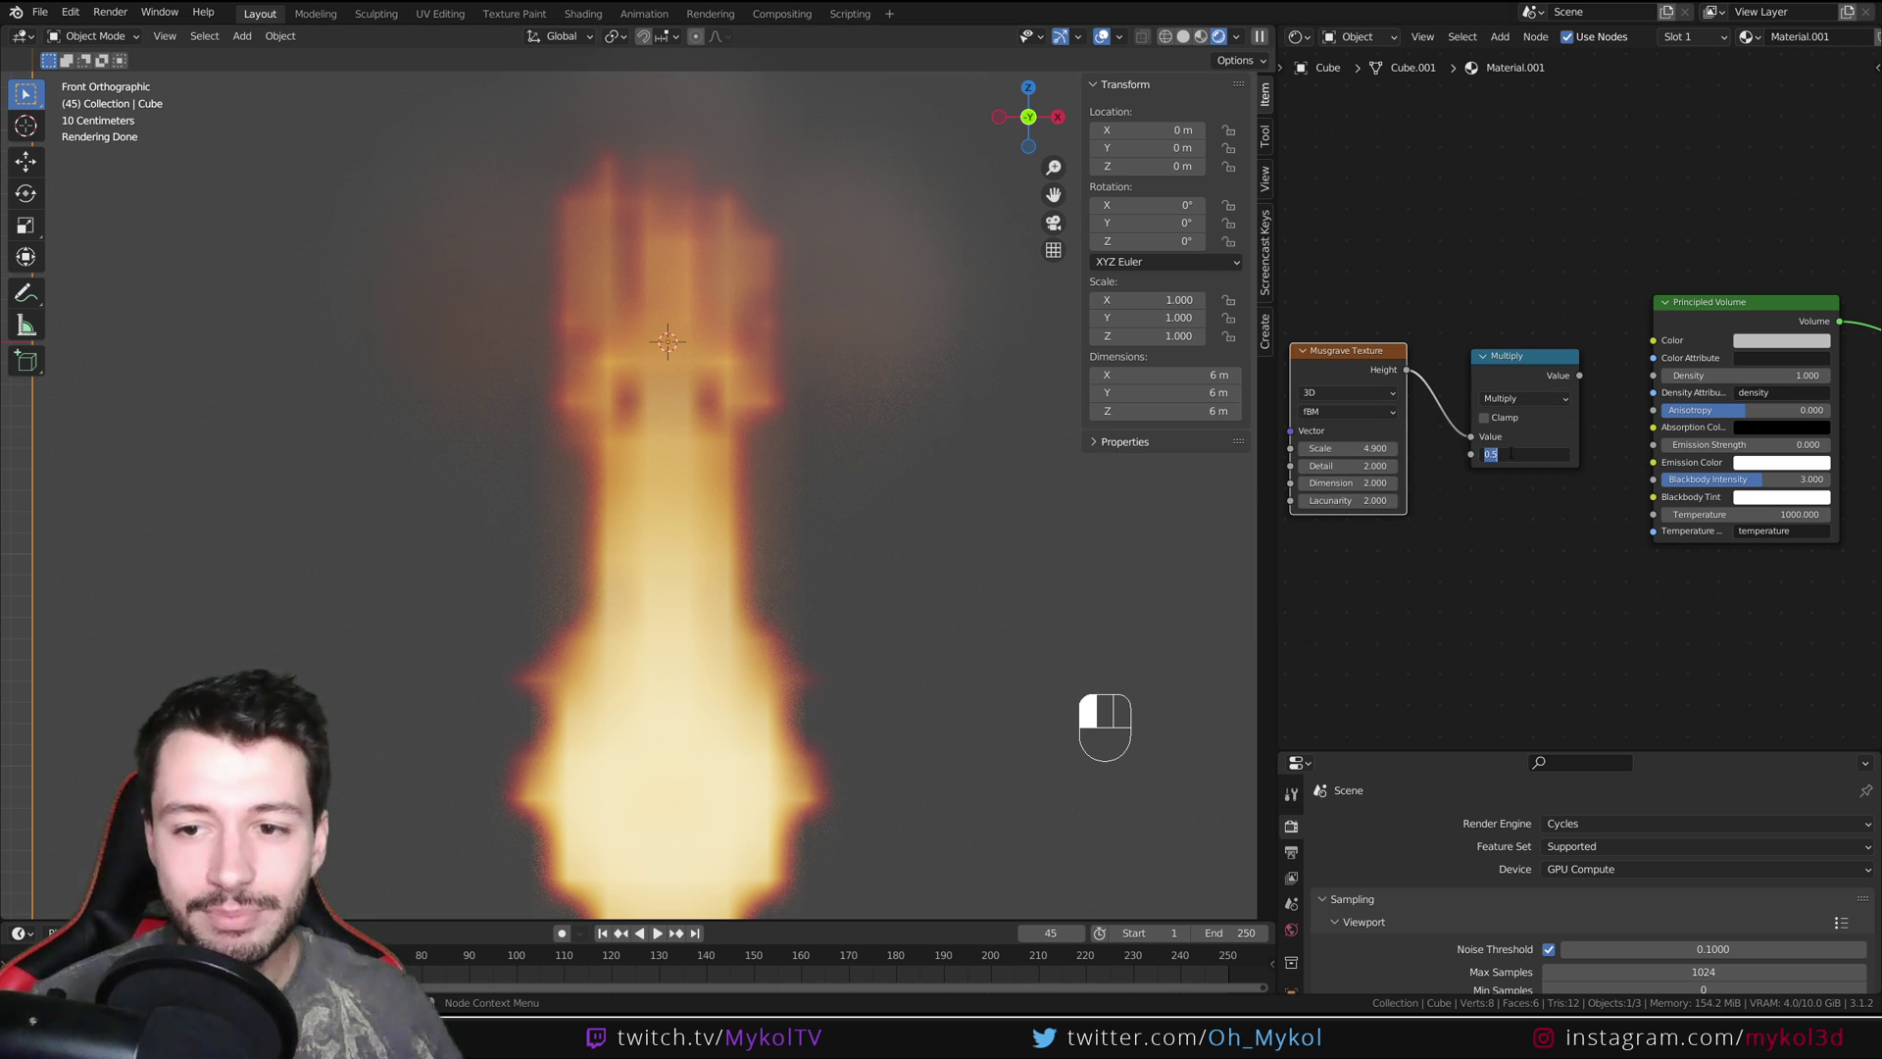
{"action": "type", "text": "300"}
{"action": "key", "text": "Return"}
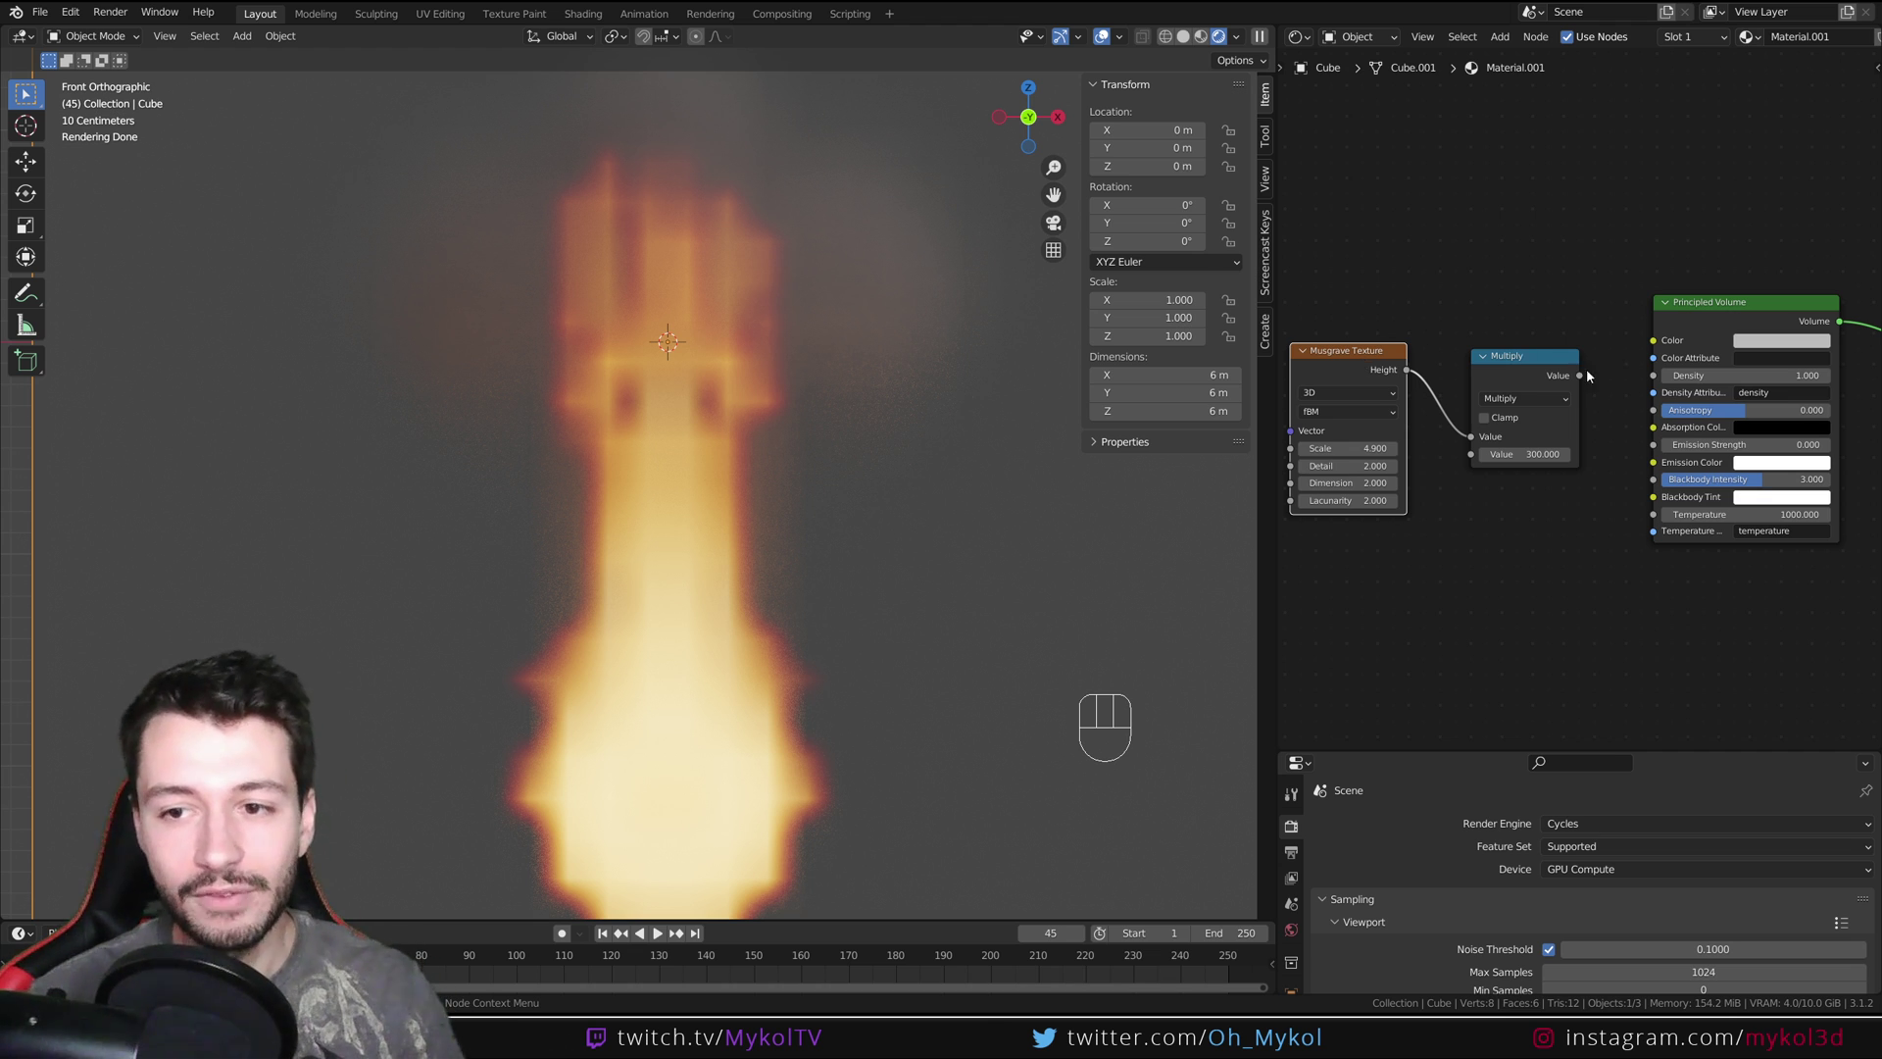
{"action": "left_click_drag", "start_coordinate": [1580, 376], "coordinate": [1654, 375]}
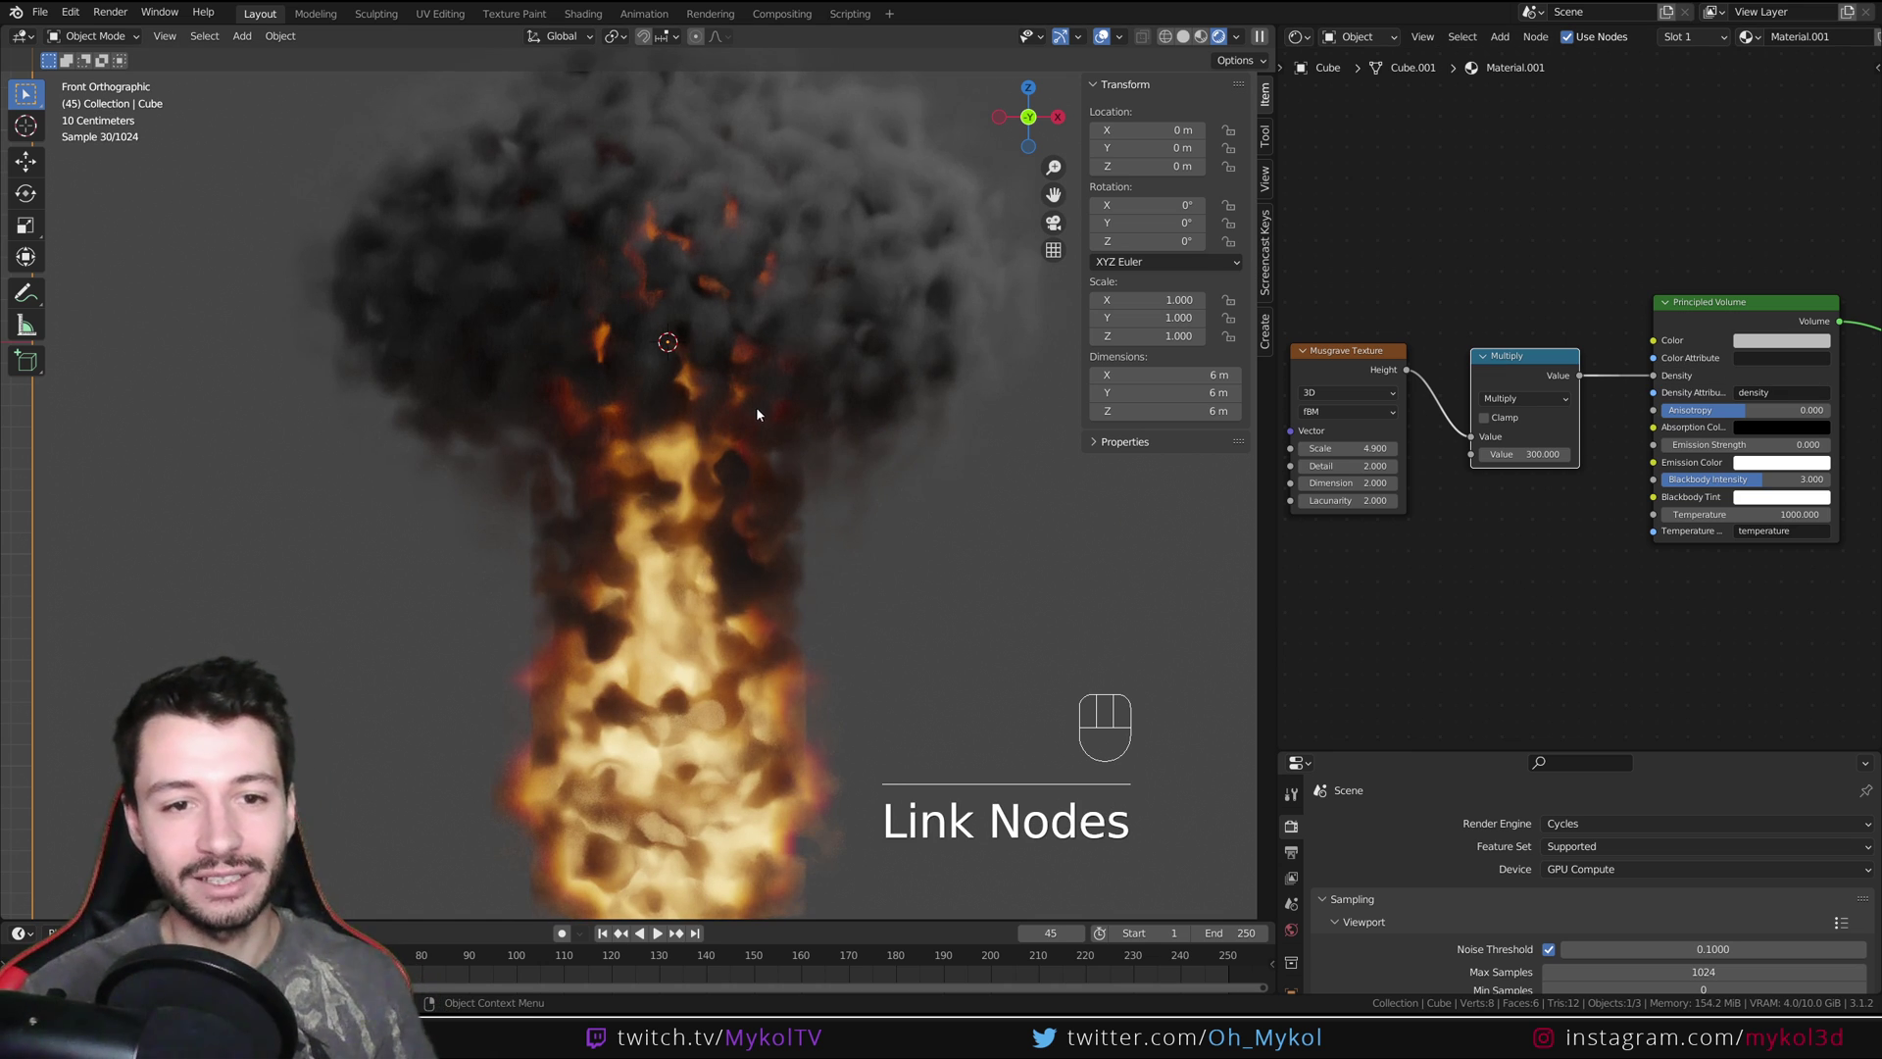
Set the Musgrave Texture's Scale to 2.8, Detail to 15 and Dimension to 0.4
{"action": "middle_click_drag", "start_coordinate": [1358, 450], "coordinate": [1403, 460]}
{"action": "left_click_drag", "start_coordinate": [1404, 461], "coordinate": [1338, 494]}
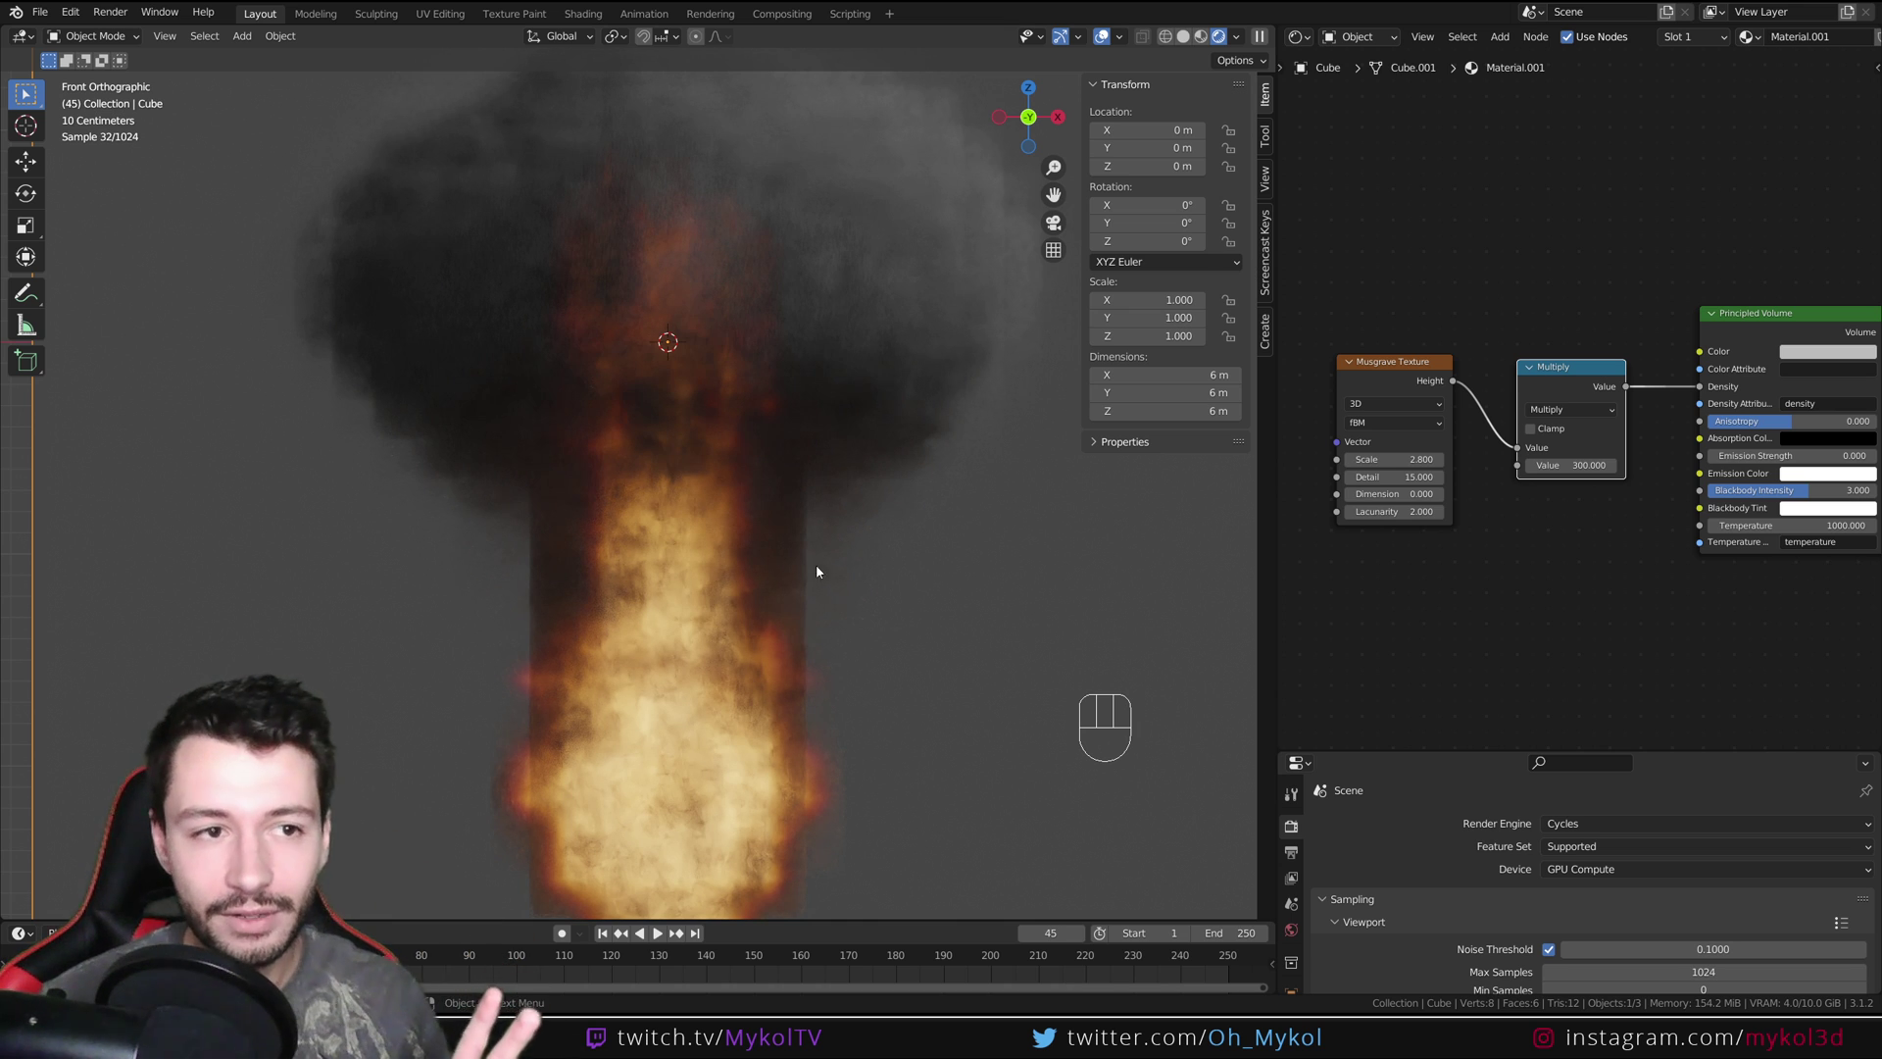
{"action": "mouse_move", "coordinate": [1387, 494]}
{"action": "left_mouse_down"}
{"action": "mouse_move", "coordinate": [1407, 494]}
{"action": "mouse_move", "coordinate": [1378, 497]}
{"action": "left_mouse_up"}
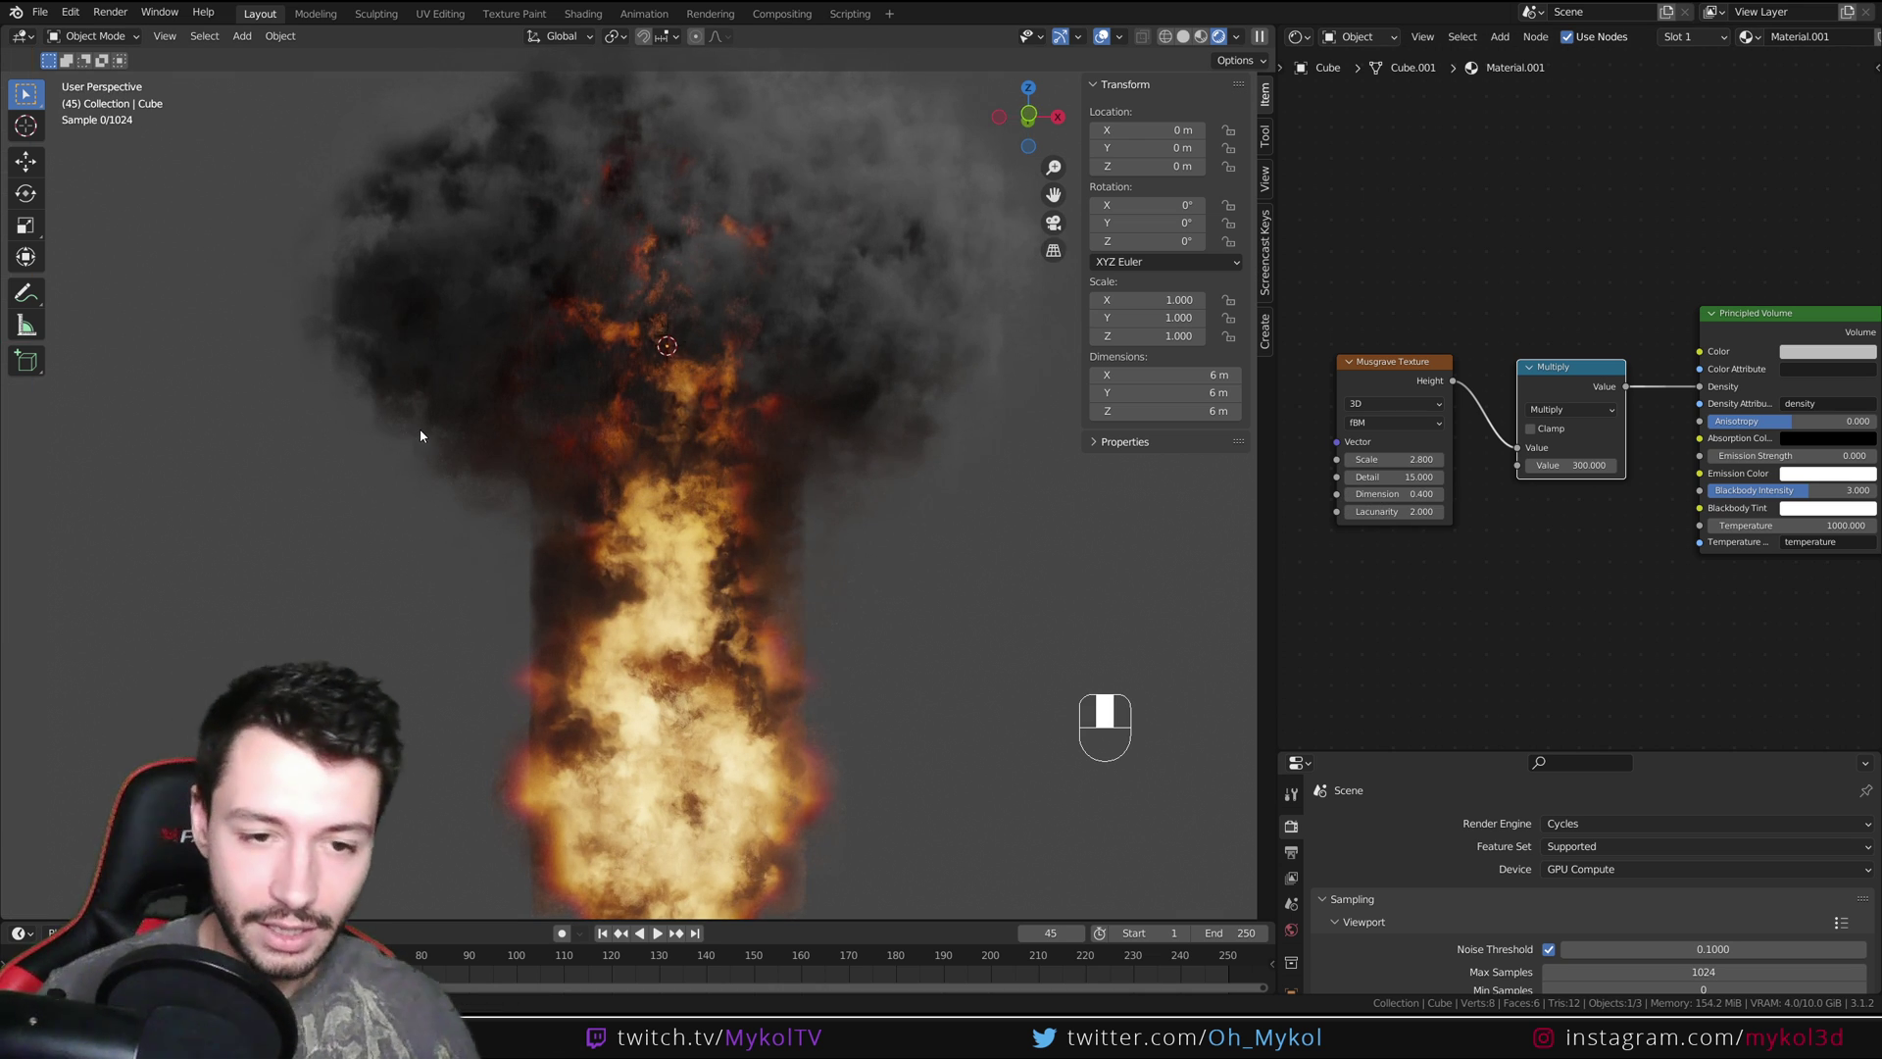
View the fire and smoke in perspective and set the Musgrave Texture's Scale to 2.3
{"action": "key", "text": "KP_5"}
{"action": "key", "text": "KP_5"}
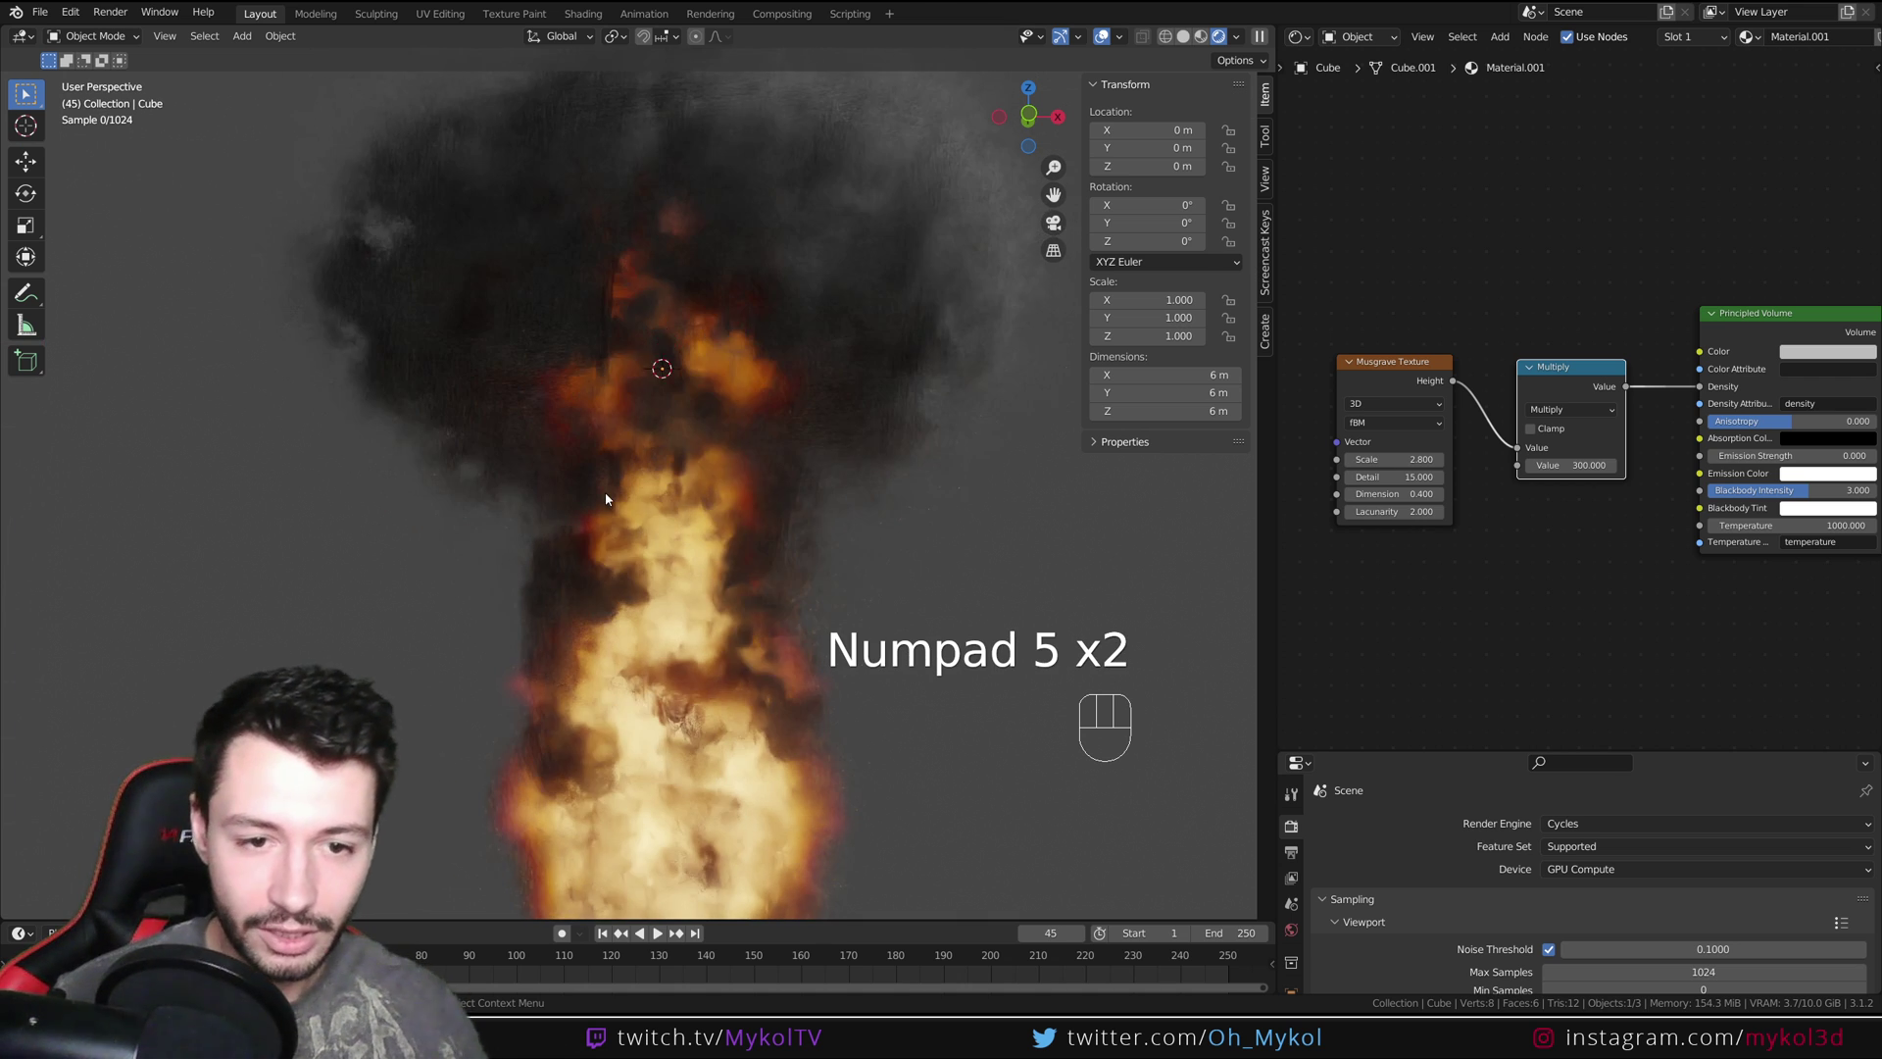
{"action": "middle_click_drag", "start_coordinate": [610, 496], "coordinate": [657, 529]}
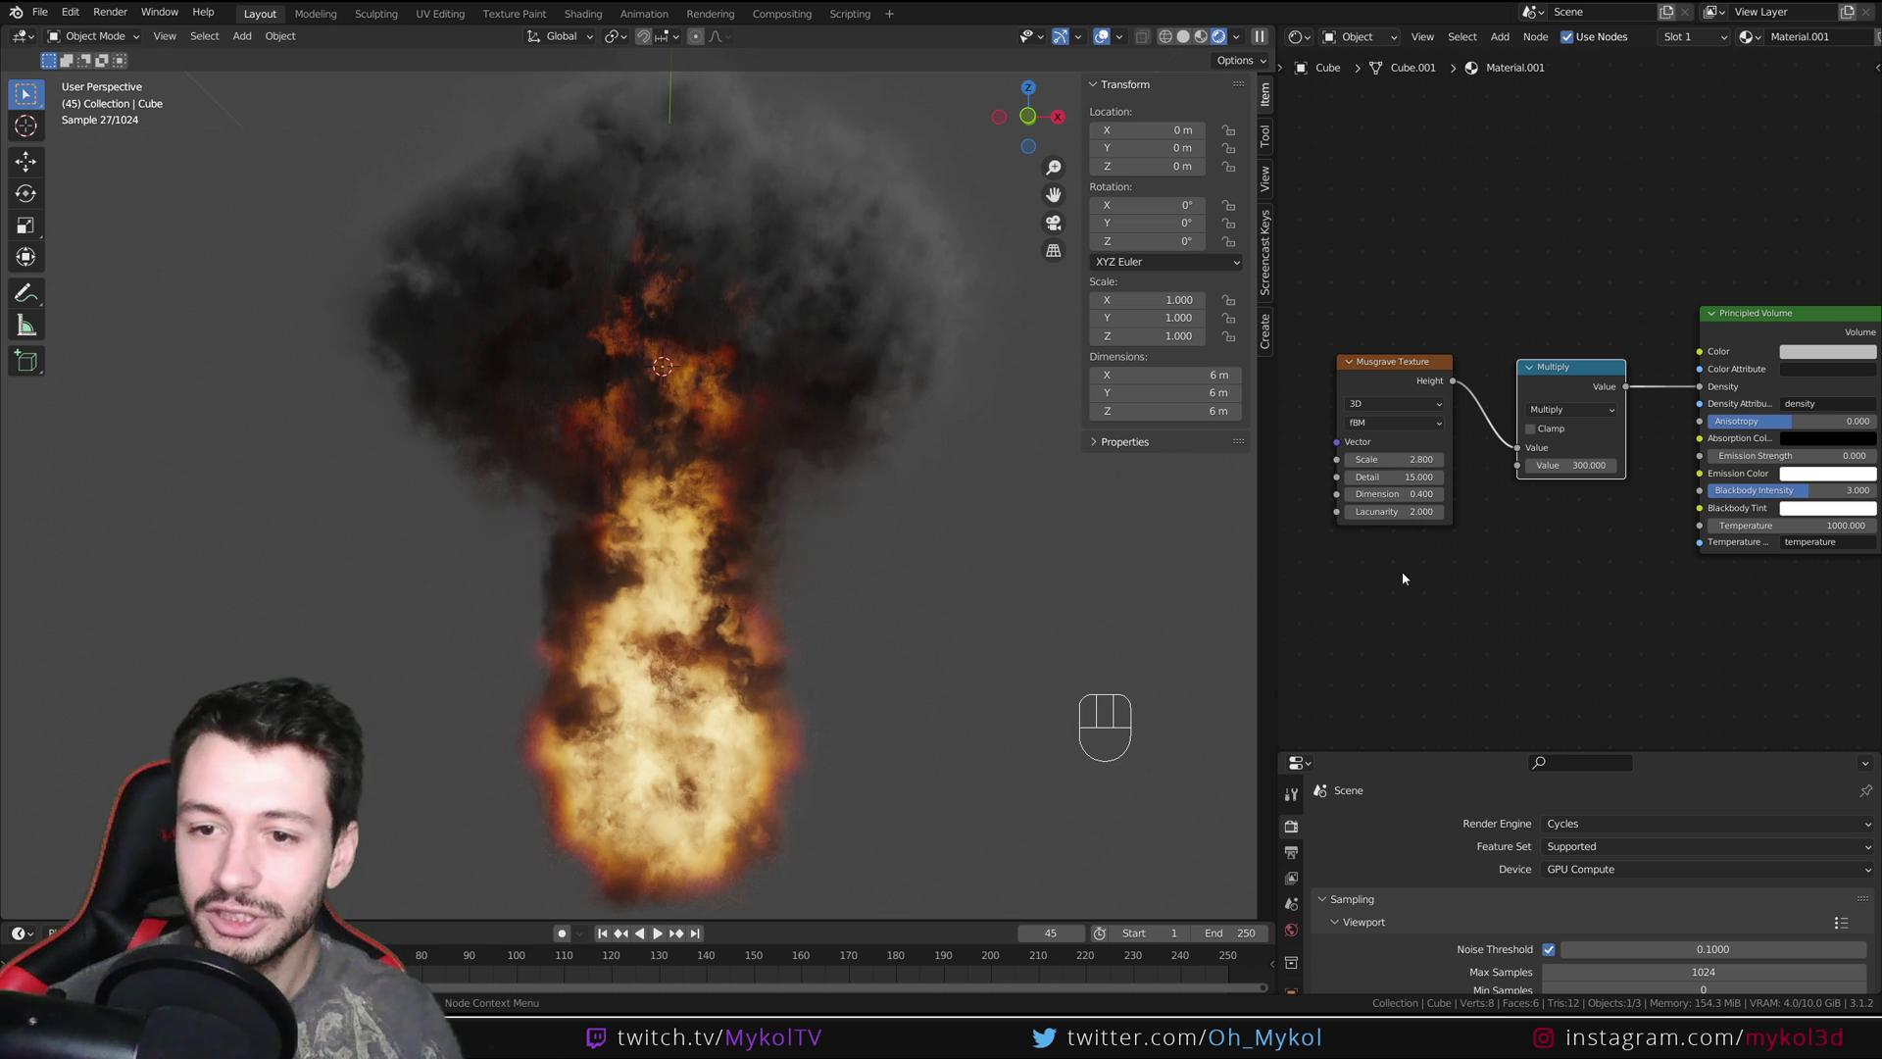
{"action": "left_click_drag", "start_coordinate": [1396, 459], "coordinate": [1441, 476]}
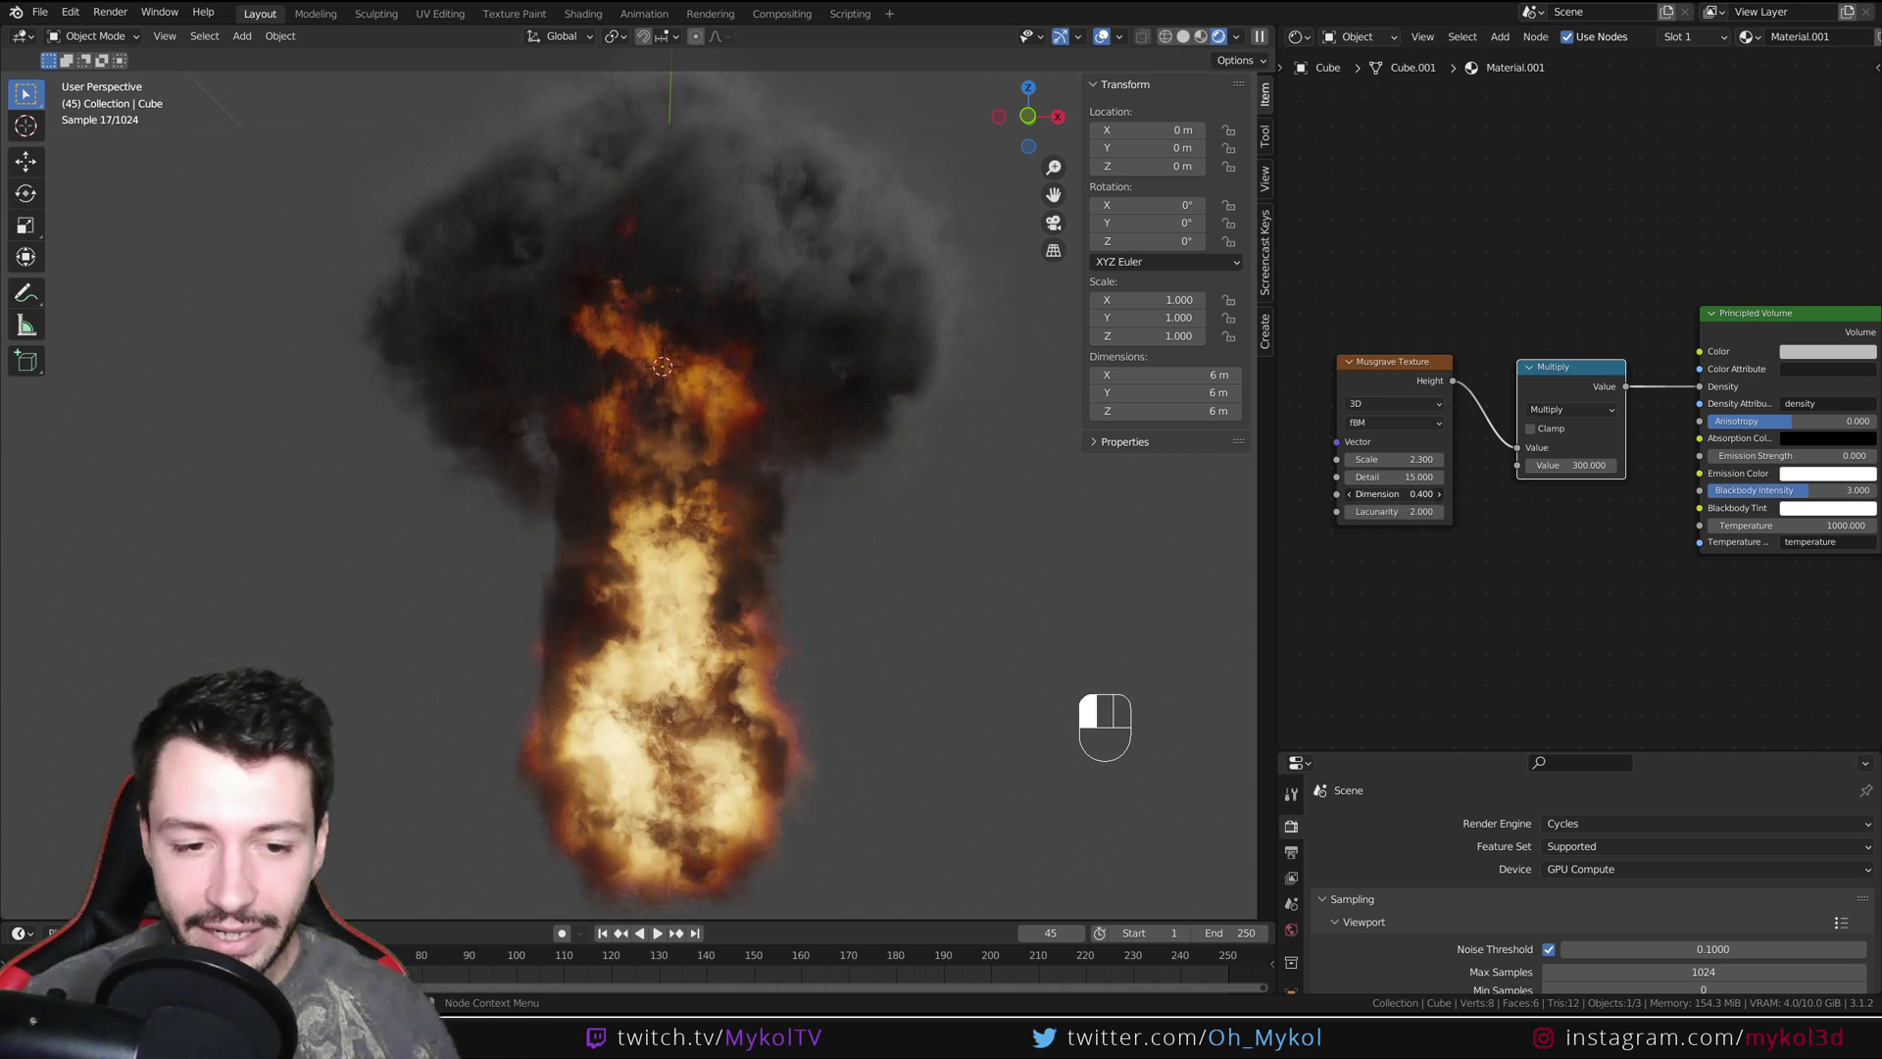
Try Dimension values of 0.06, 0.26 and 0.3 on the Musgrave Texture
{"action": "mouse_move", "coordinate": [1394, 494]}
{"action": "left_mouse_down"}
{"action": "mouse_move", "coordinate": [1412, 494]}
{"action": "mouse_move", "coordinate": [1365, 494]}
{"action": "left_mouse_up"}
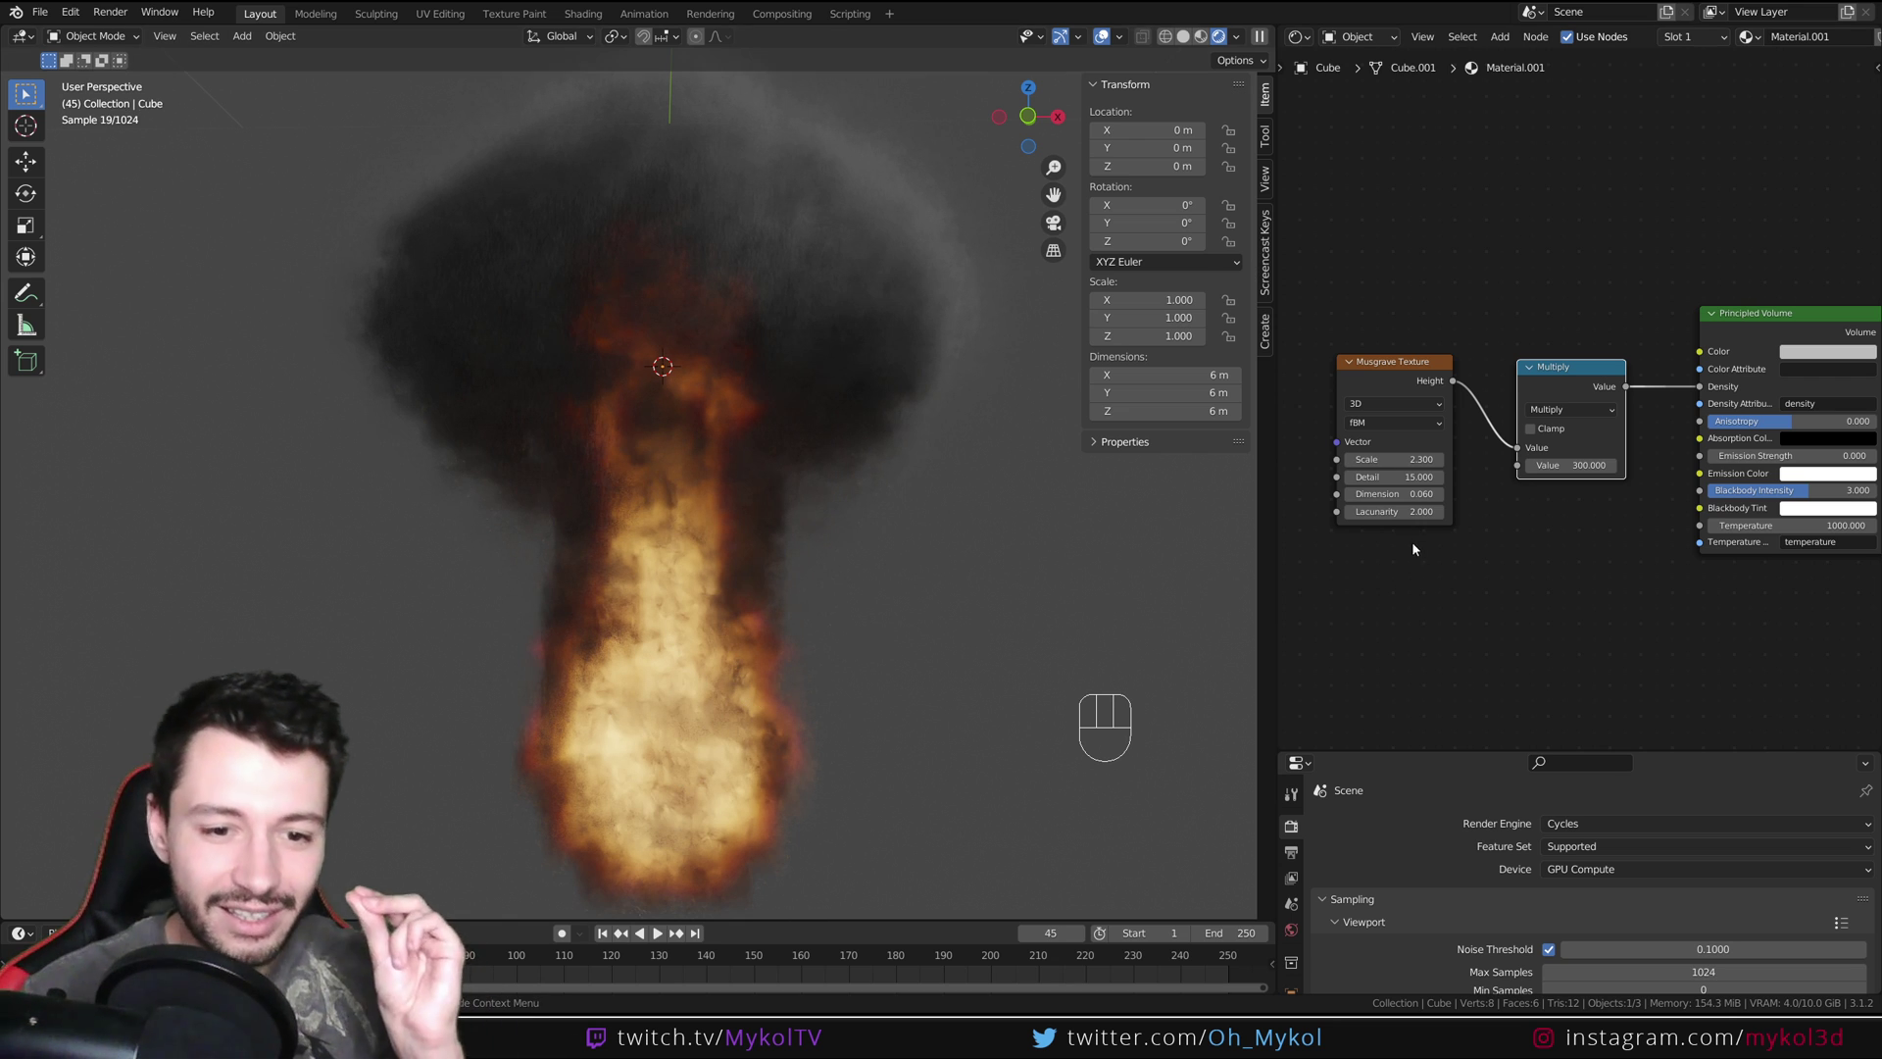
{"action": "left_click_drag", "start_coordinate": [1393, 494], "coordinate": [1419, 494]}
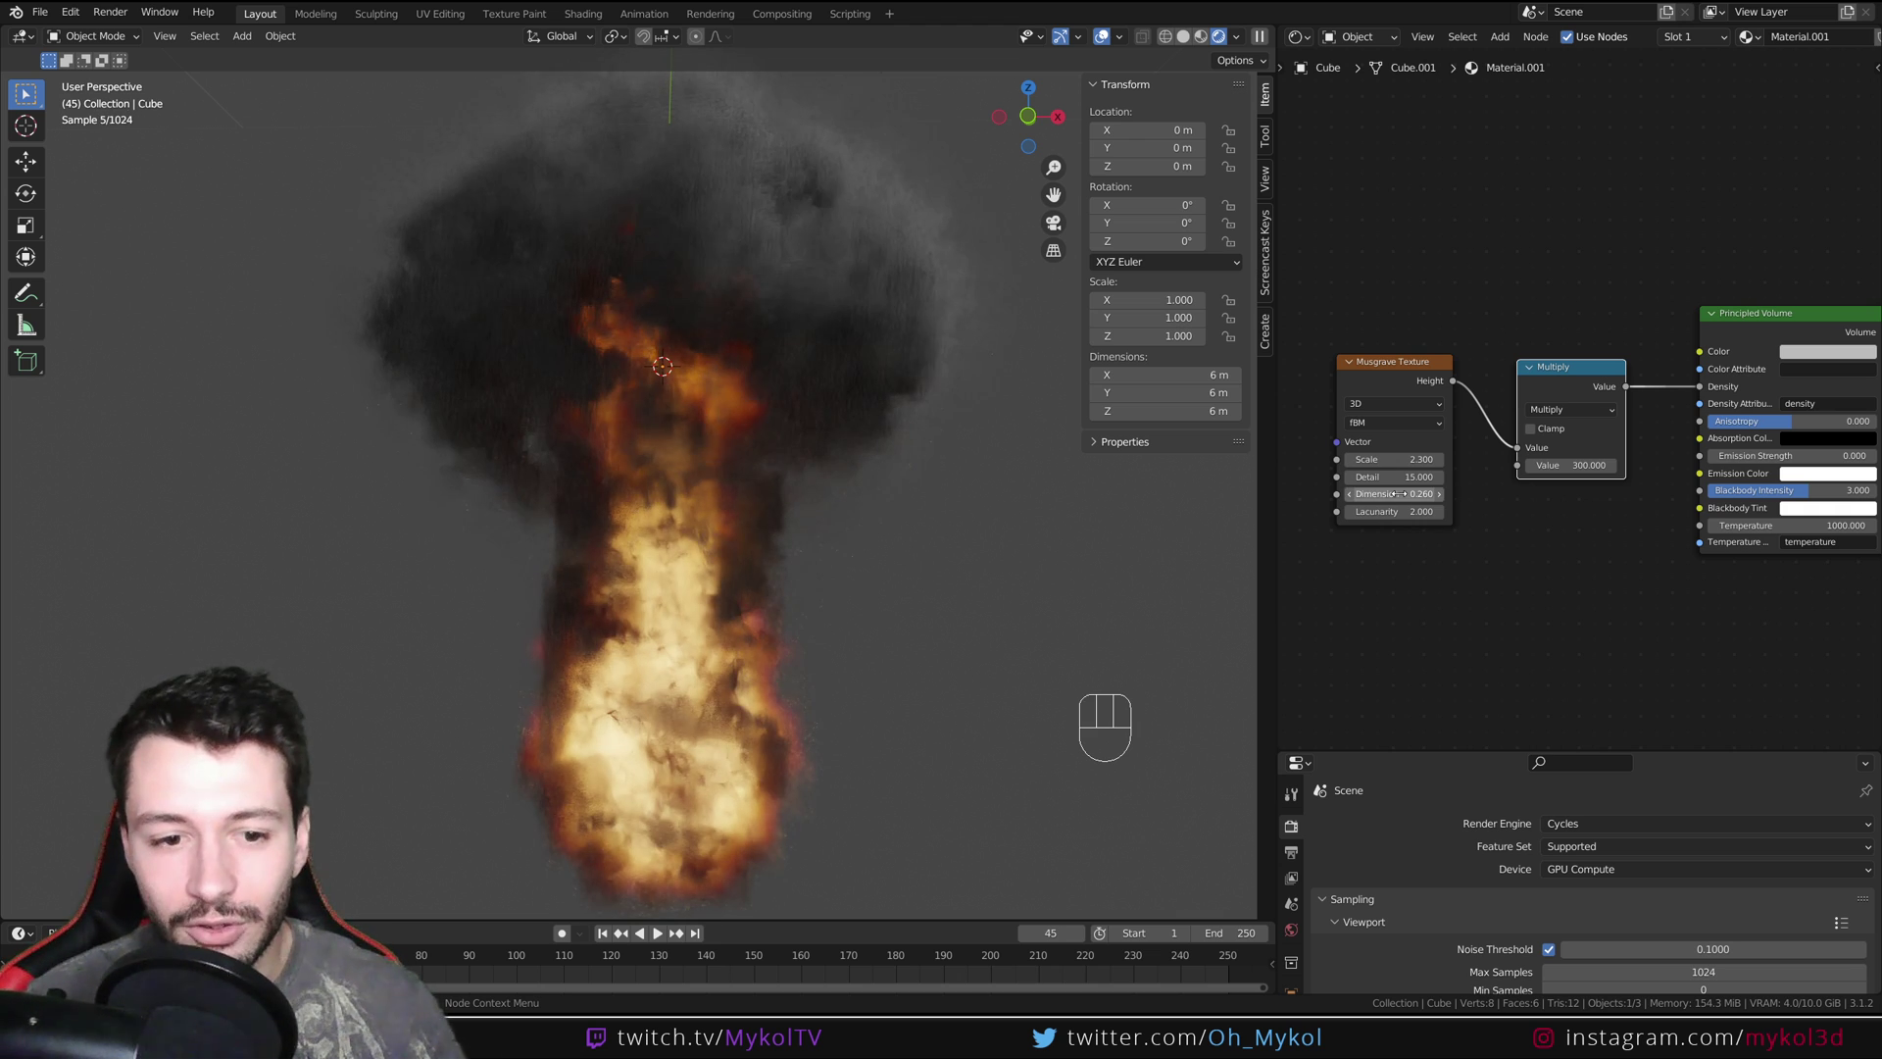
{"action": "left_click", "coordinate": [1402, 496]}
{"action": "type", "text": "0"}
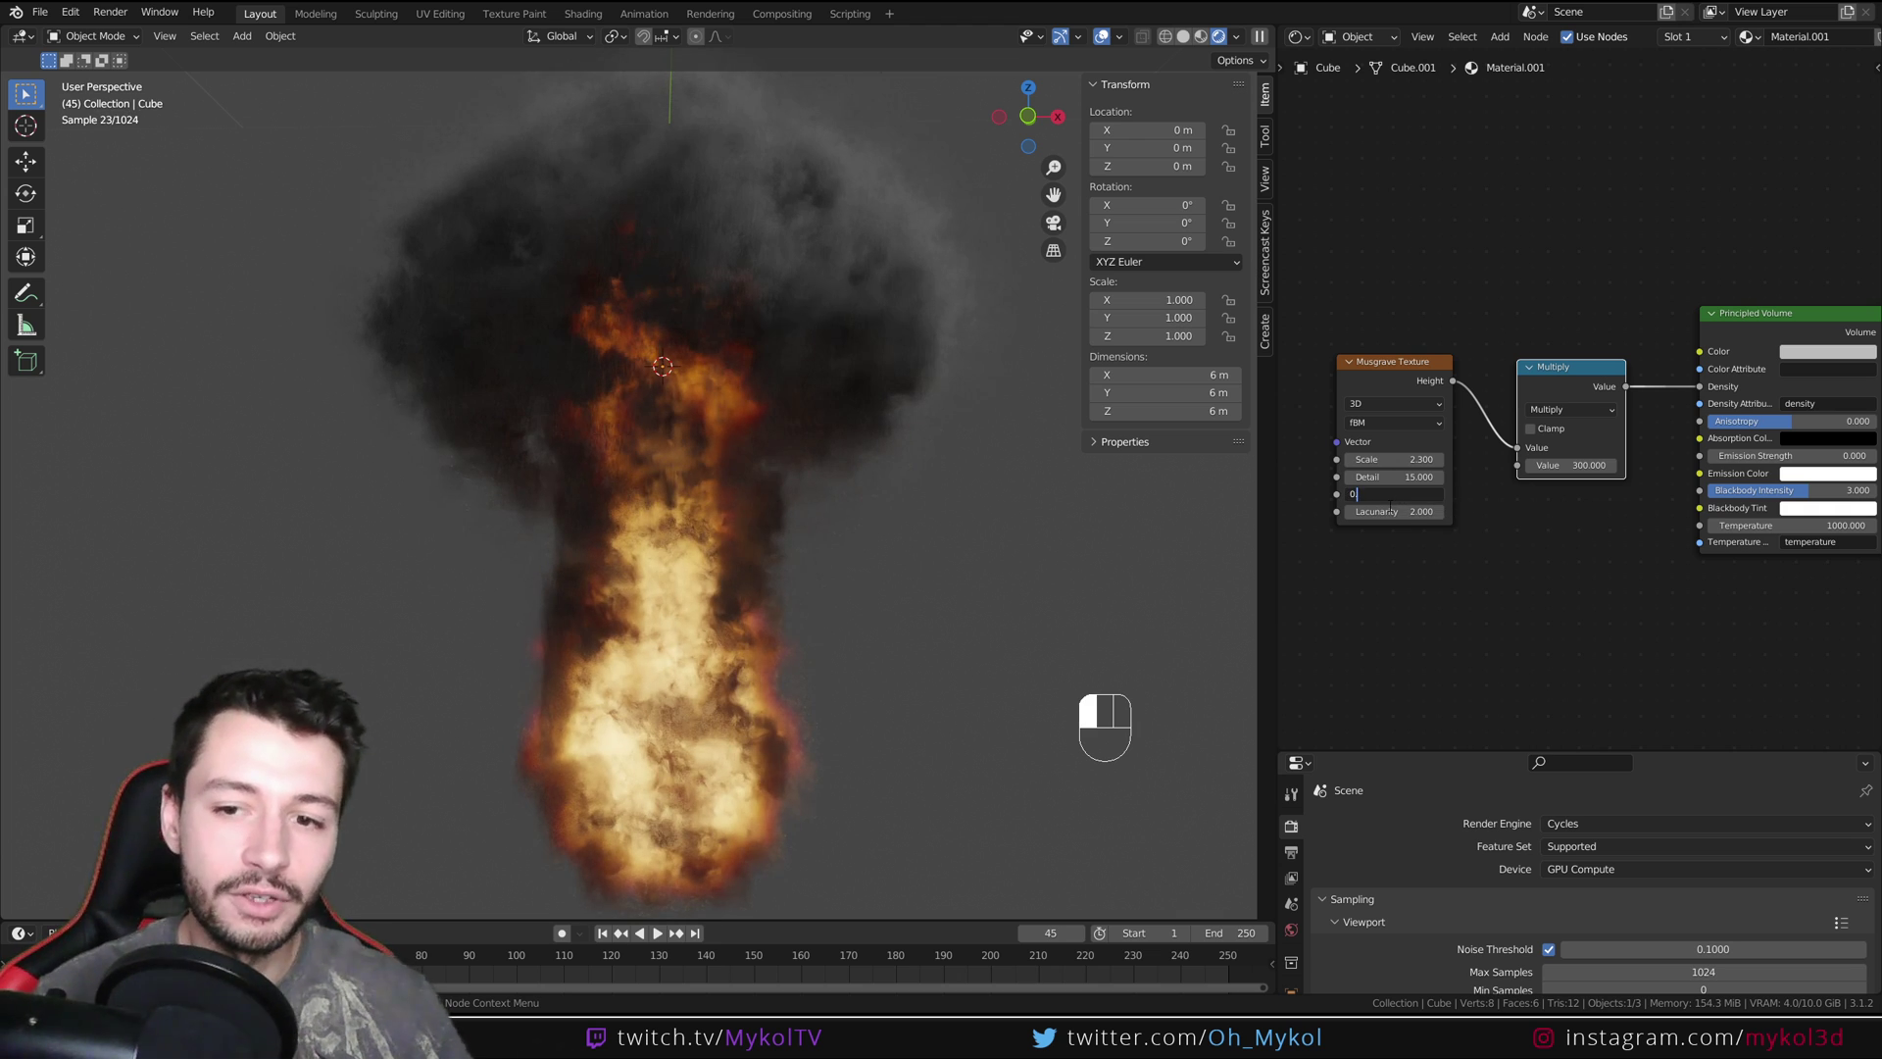
{"action": "type", "text": ".3"}
Set the Musgrave Texture's Dimension to 0.45, leaving its Lacunarity as it is
{"action": "left_click", "coordinate": [1390, 506]}
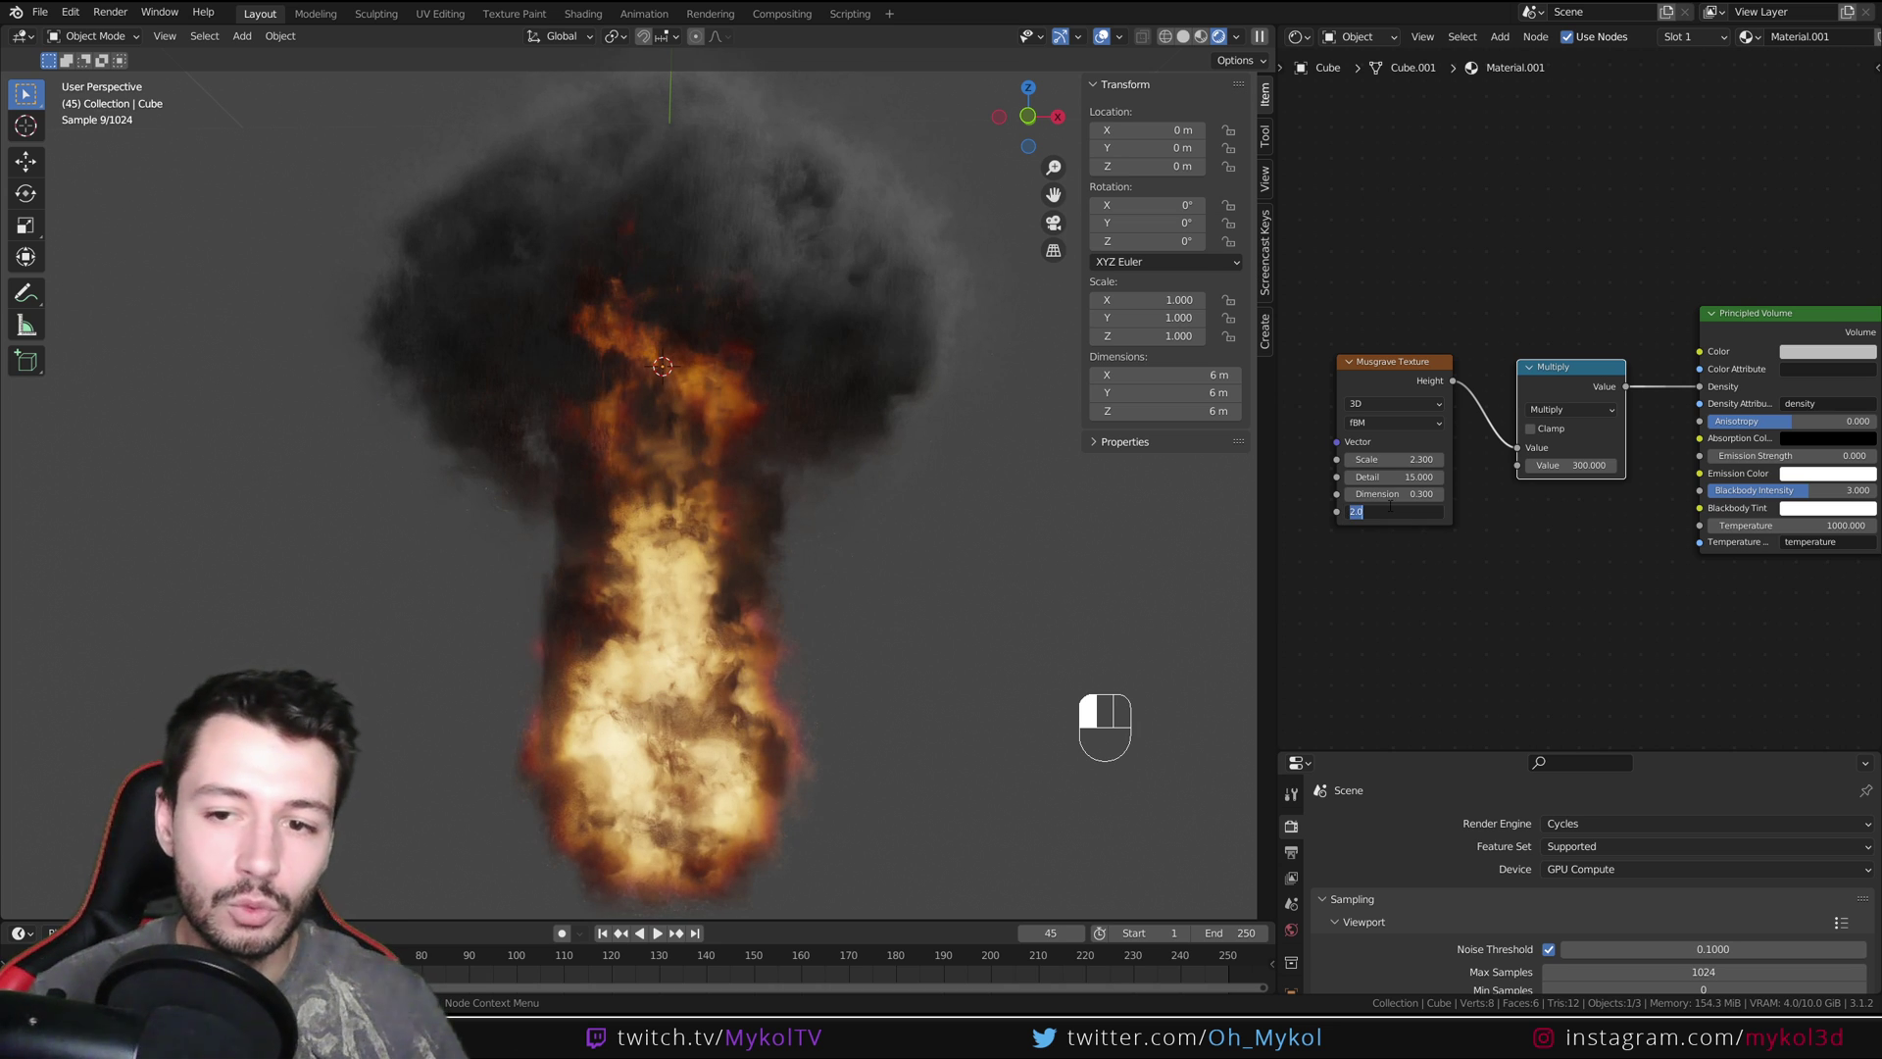
{"action": "type", "text": "0"}
{"action": "key", "text": "Escape"}
{"action": "left_click", "coordinate": [1423, 493]}
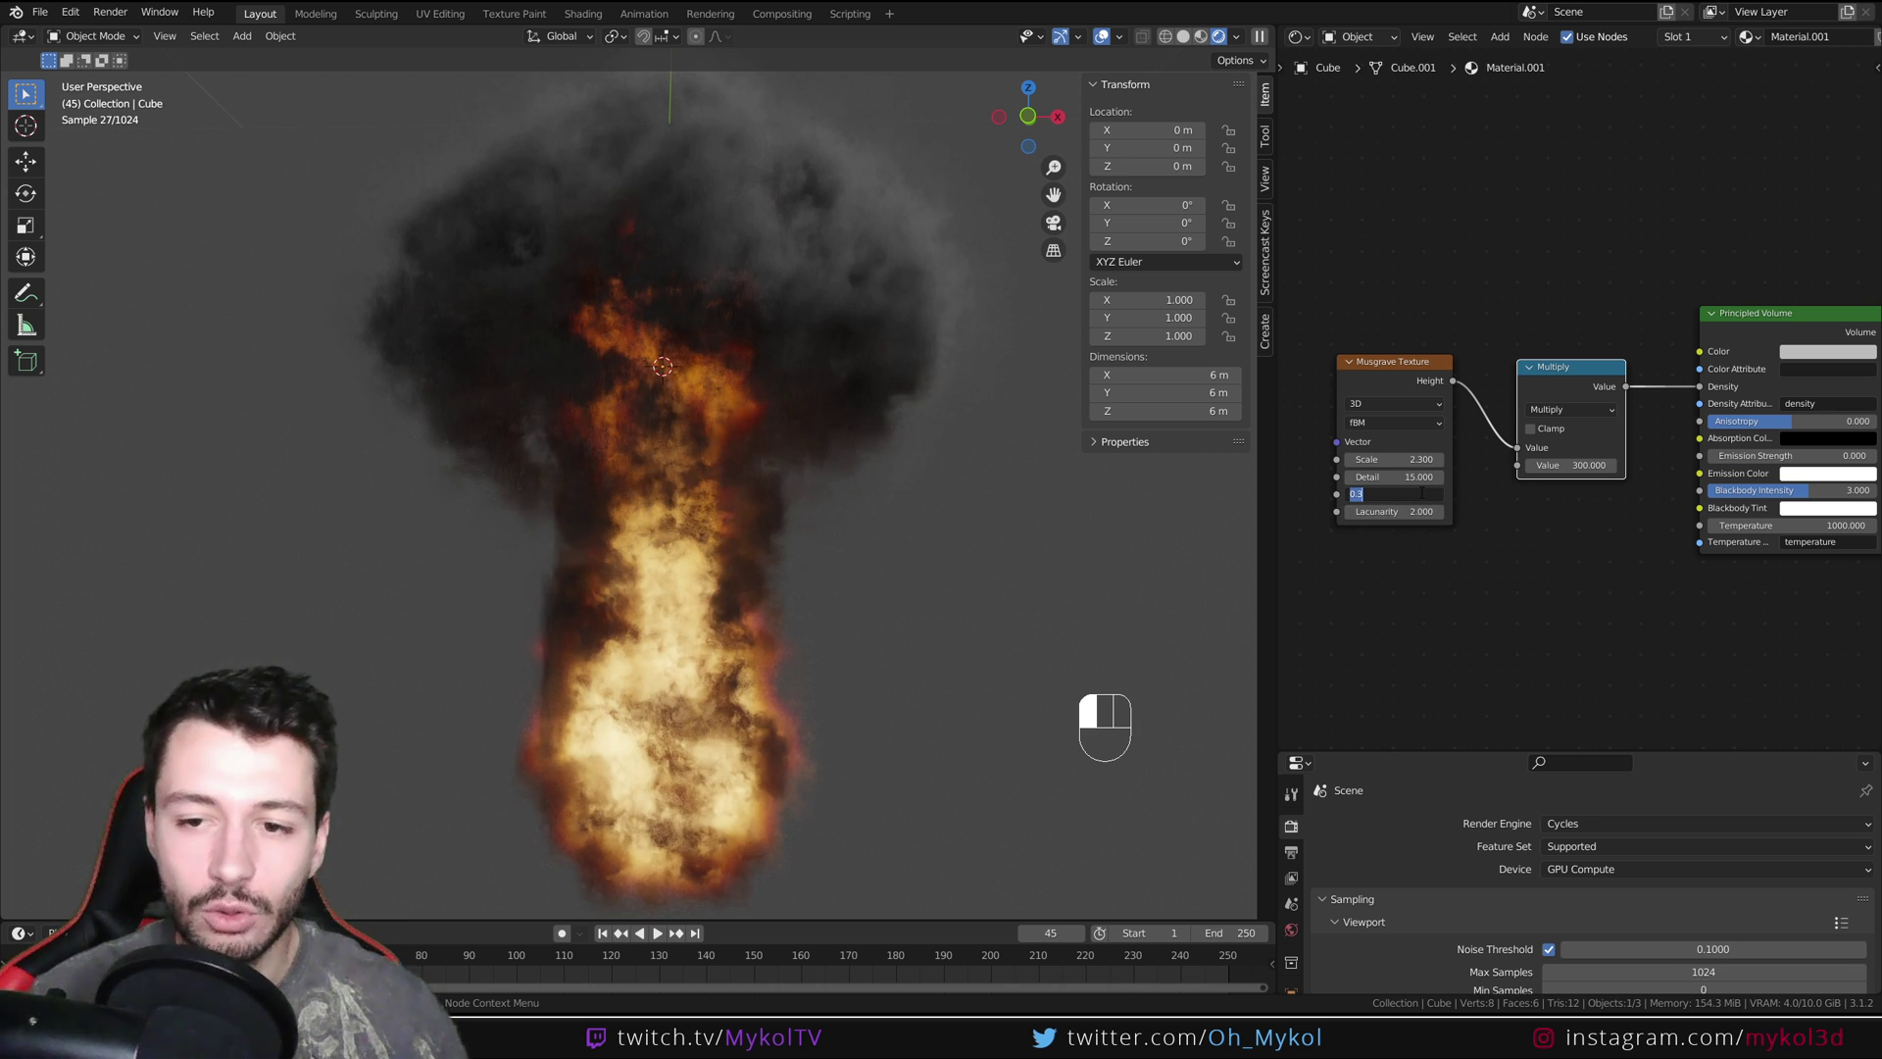
{"action": "type", "text": "0.45"}
{"action": "key", "text": "Return"}
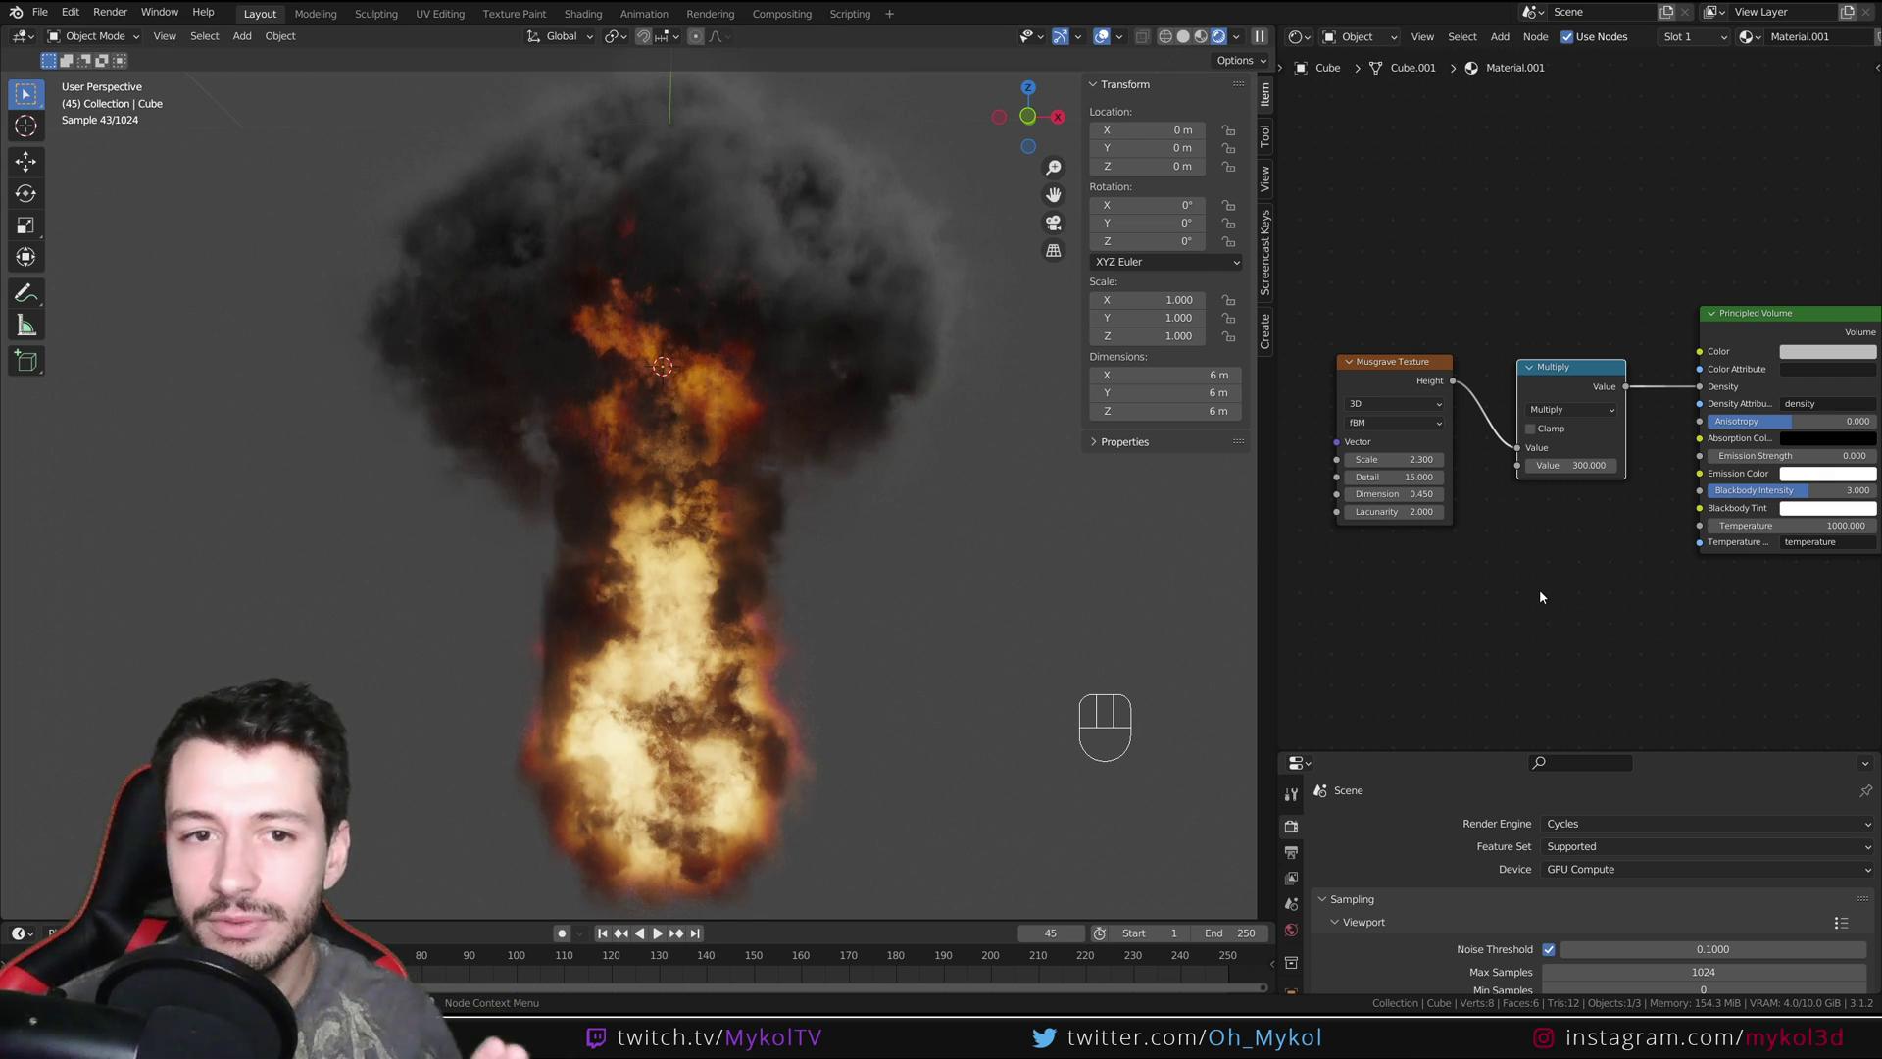
Test a Blackbody Intensity of 1 on the Principled Volume, and settle on an intensity of 5
{"action": "middle_click_drag", "start_coordinate": [1539, 591], "coordinate": [1392, 594]}
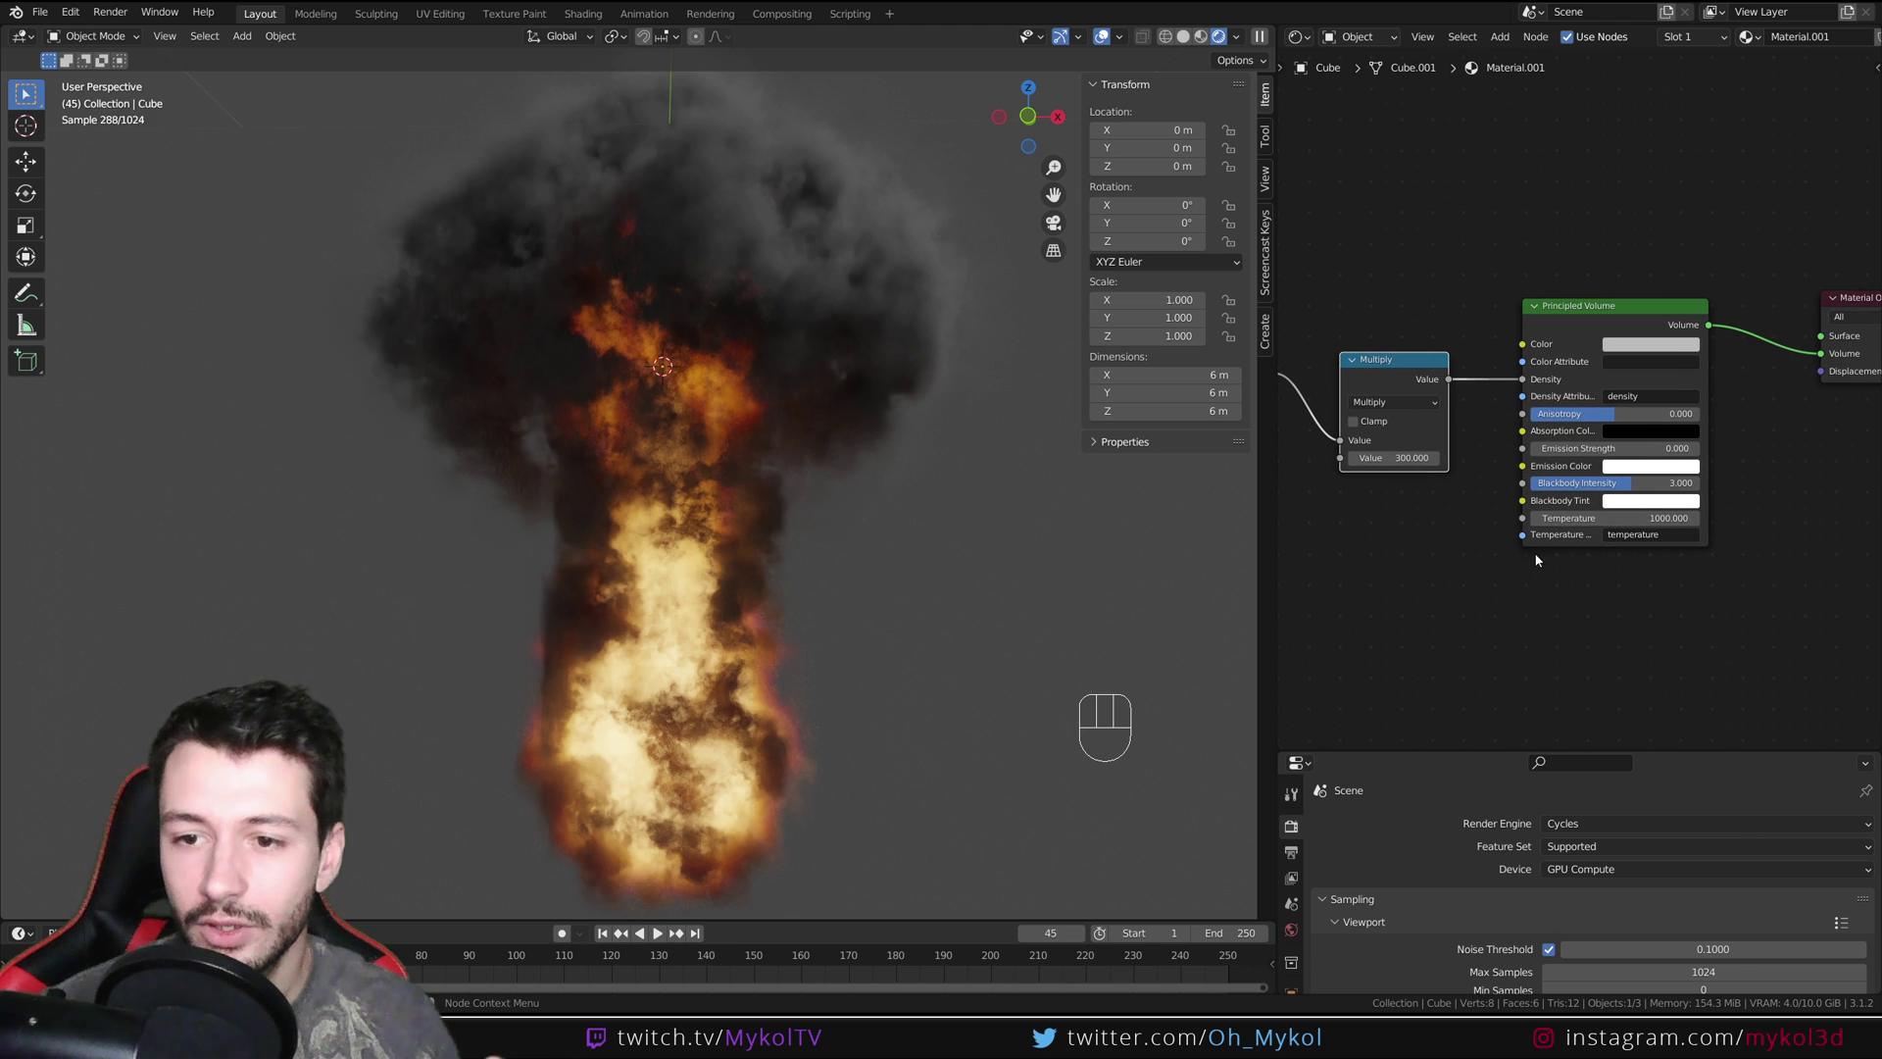
{"action": "left_click", "coordinate": [1596, 482]}
{"action": "type", "text": "1"}
{"action": "key", "text": "Return"}
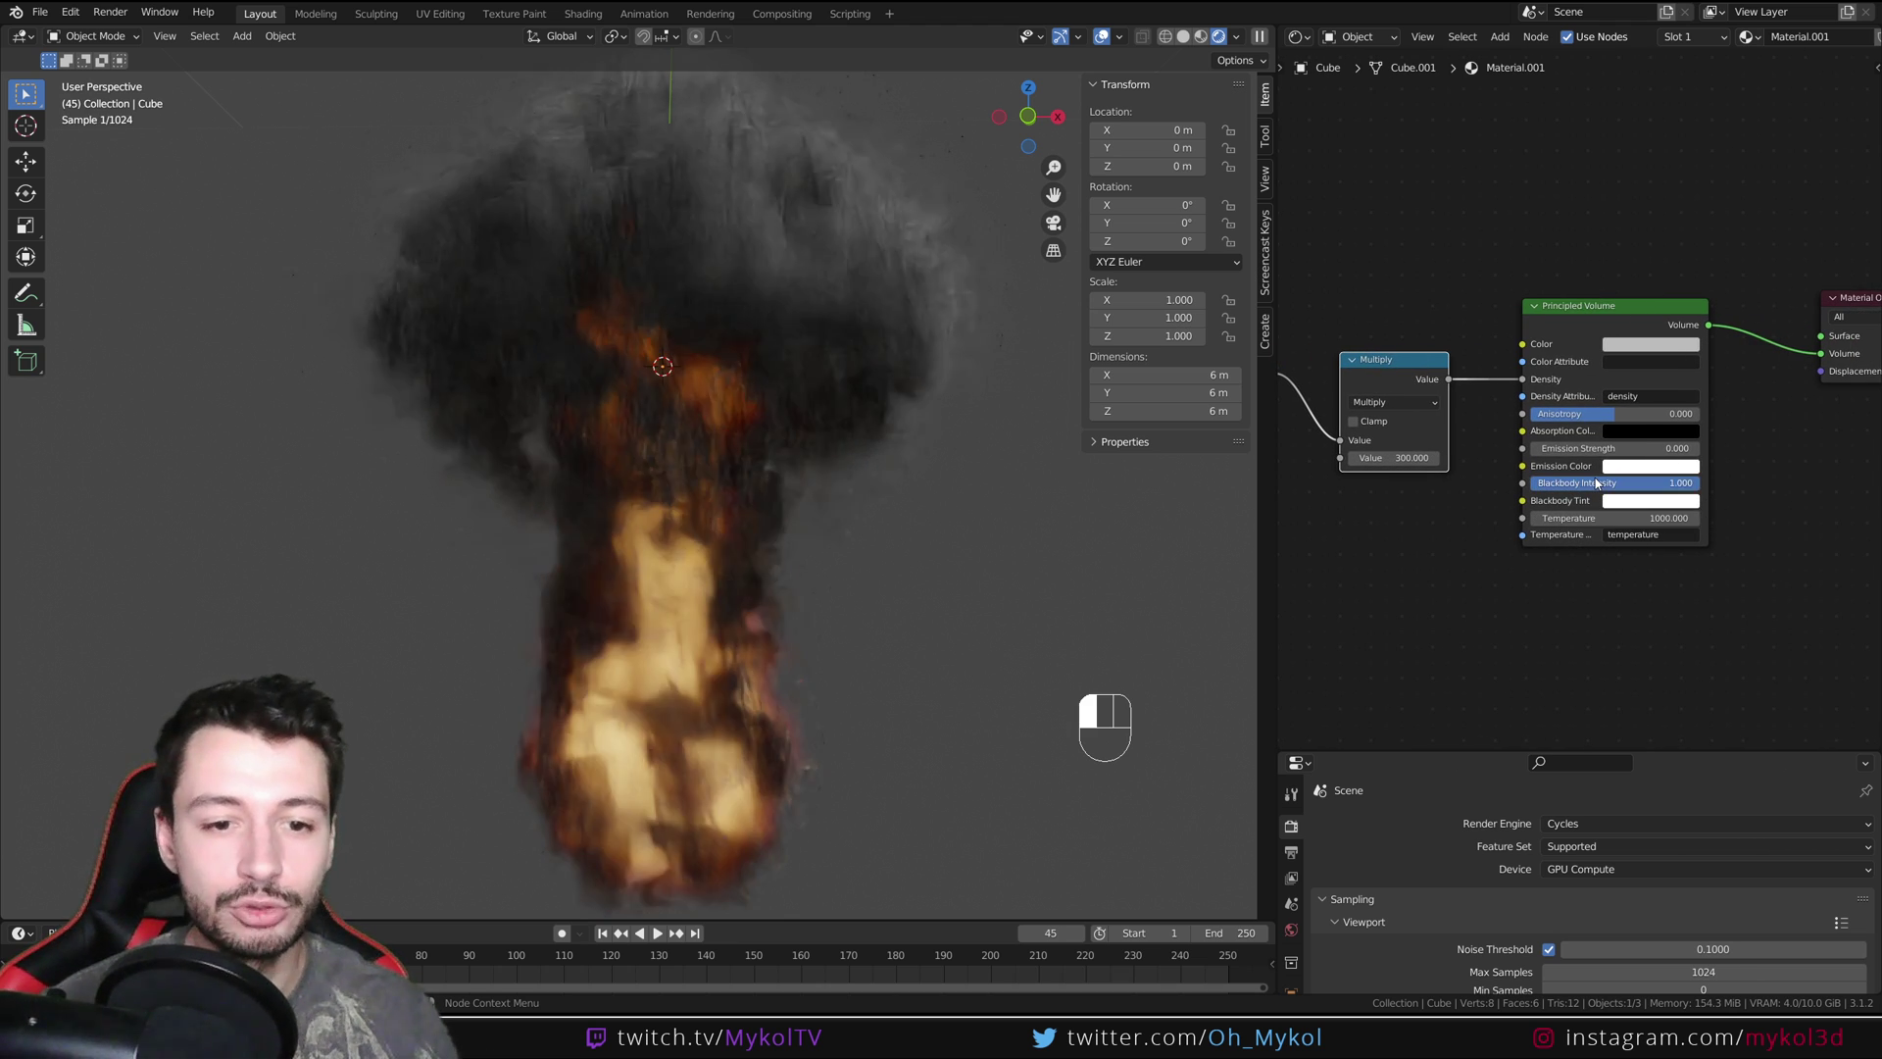
{"action": "left_click", "coordinate": [1596, 482]}
{"action": "type", "text": "5"}
{"action": "key", "text": "Return"}
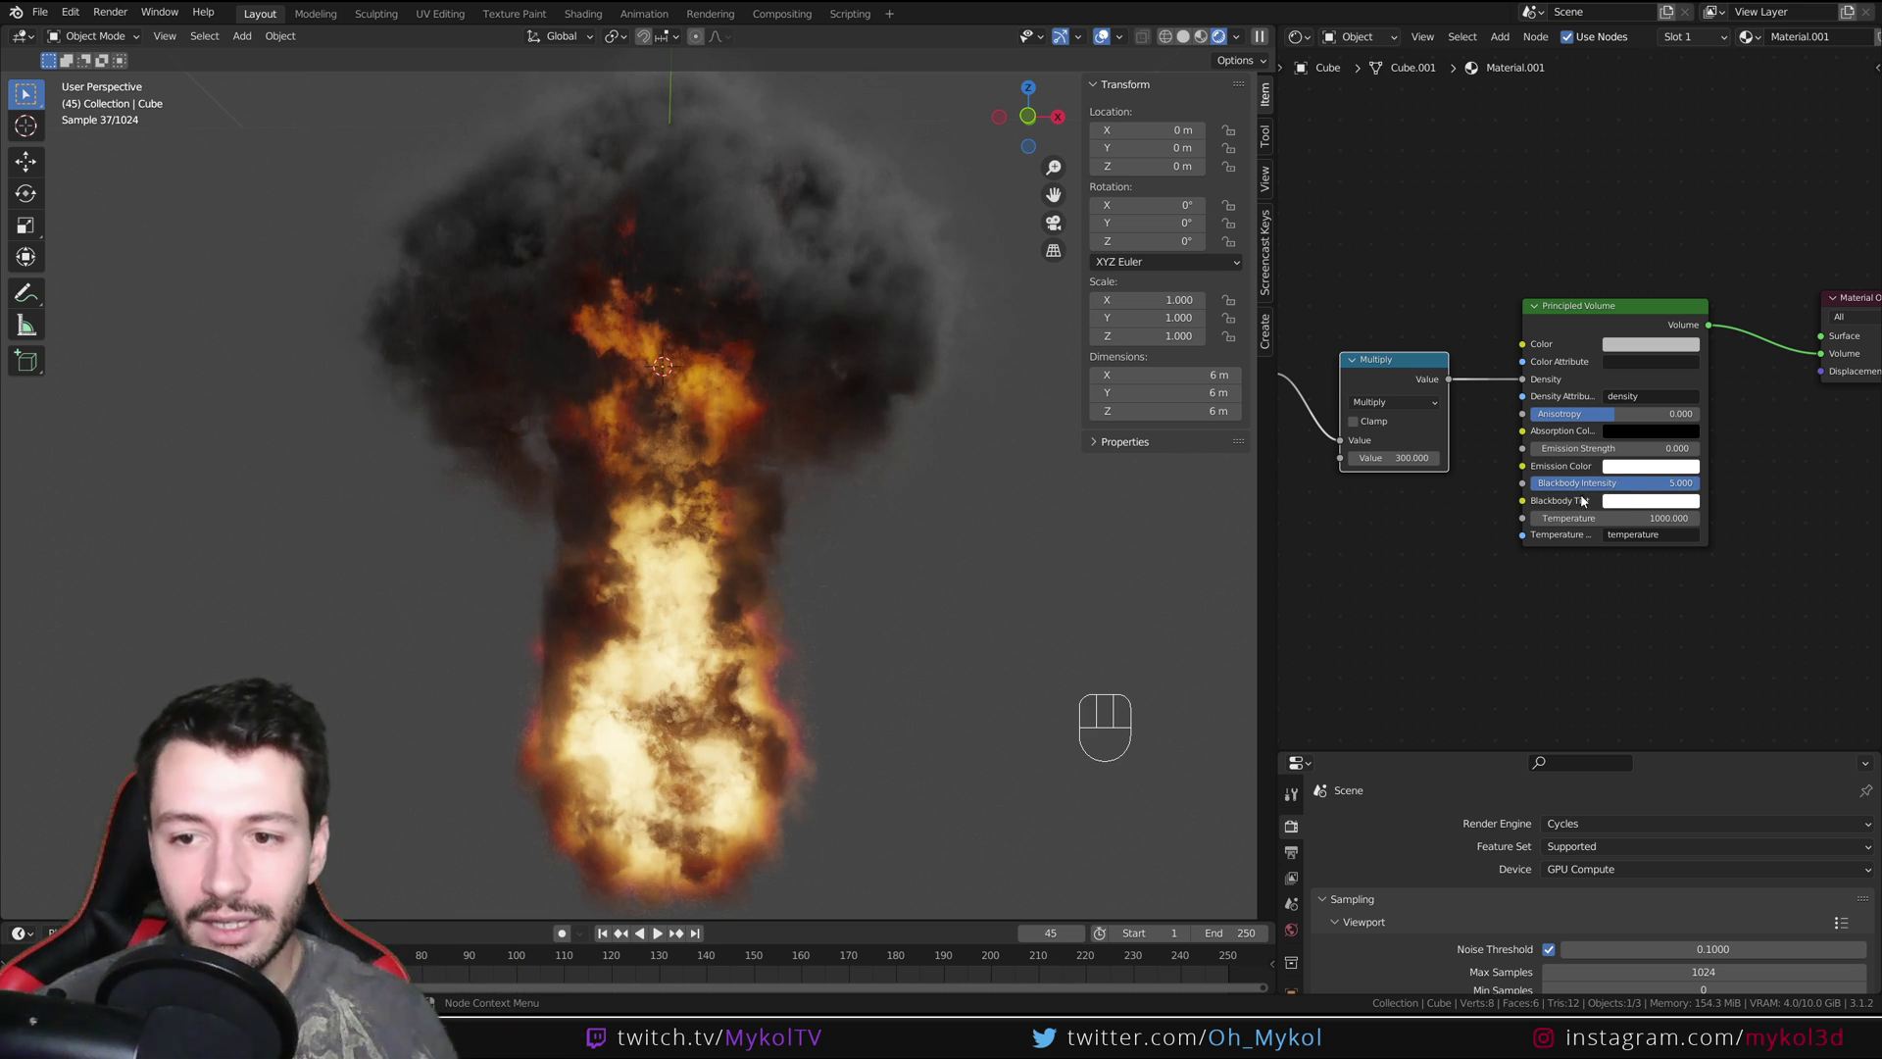
Give the Principled Volume a light orange Blackbody Tint and darken its grey smoke Color slightly
{"action": "left_click", "coordinate": [1628, 502]}
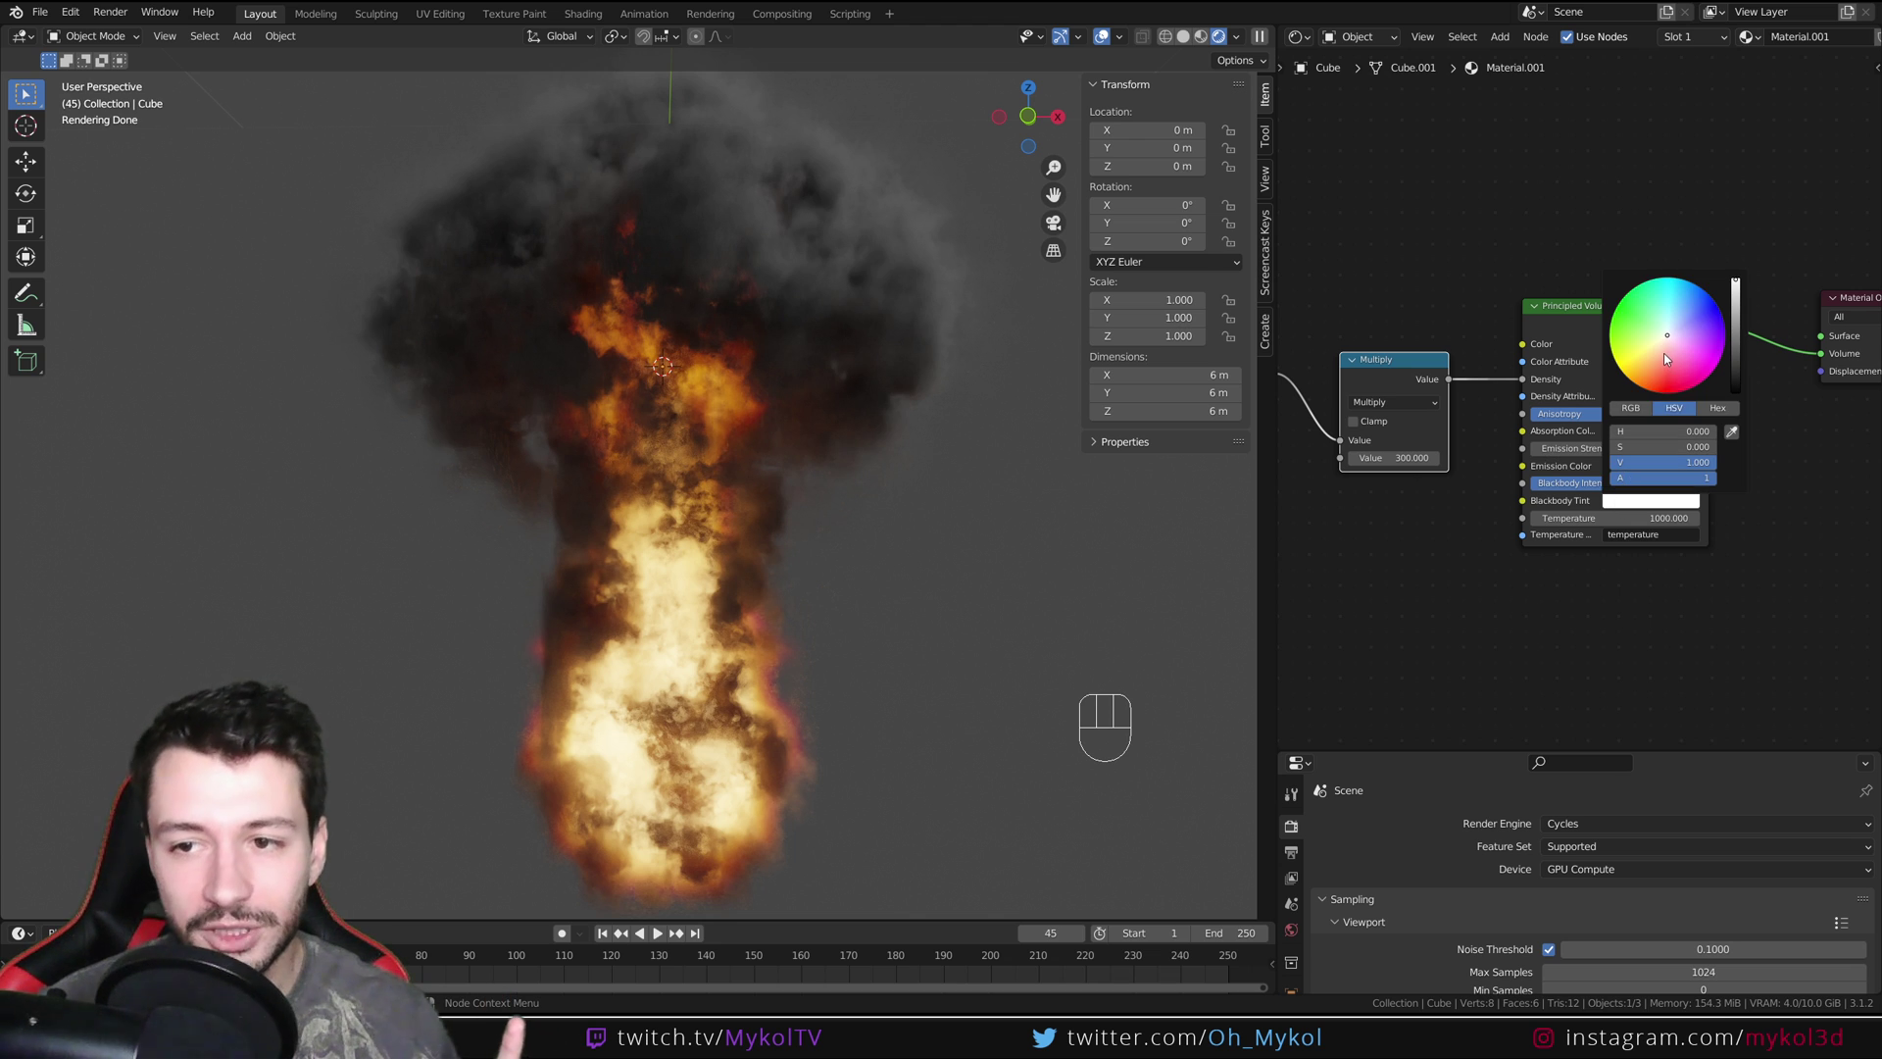
{"action": "left_click_drag", "start_coordinate": [1651, 368], "coordinate": [1635, 373]}
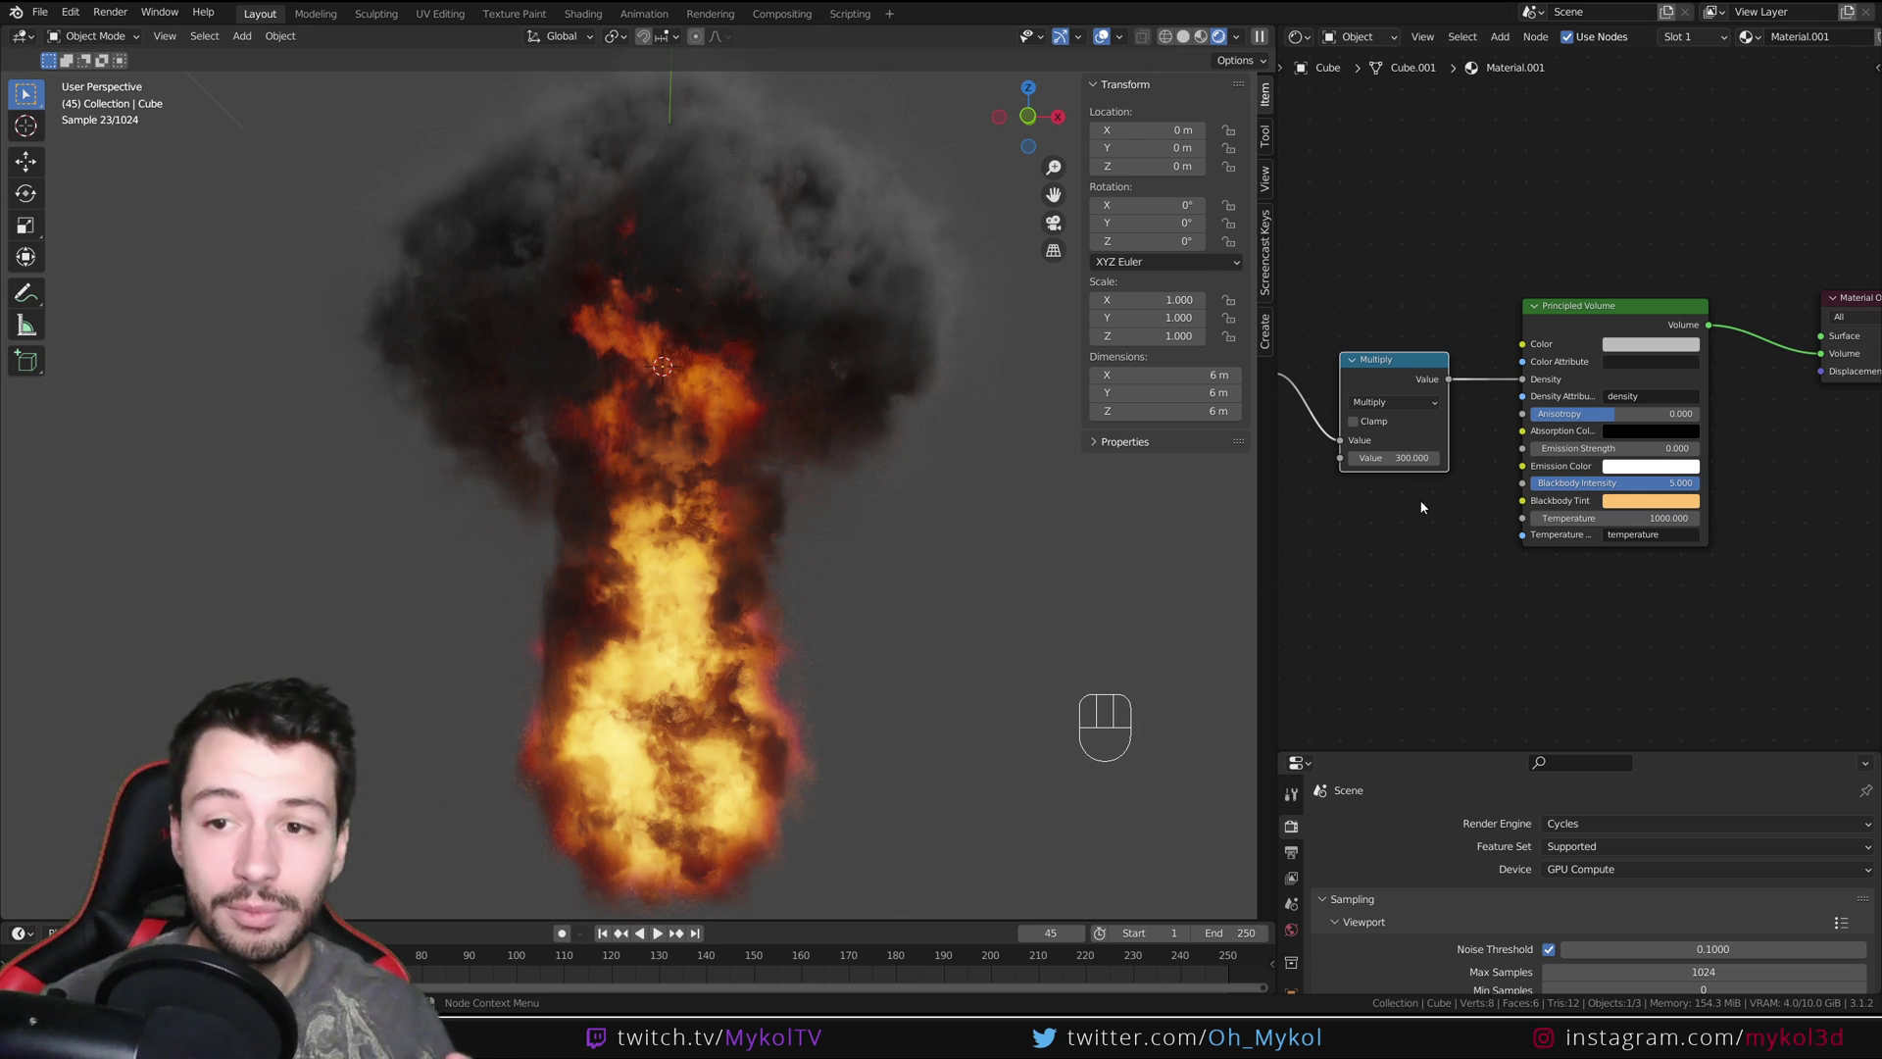
{"action": "left_click", "coordinate": [1621, 346]}
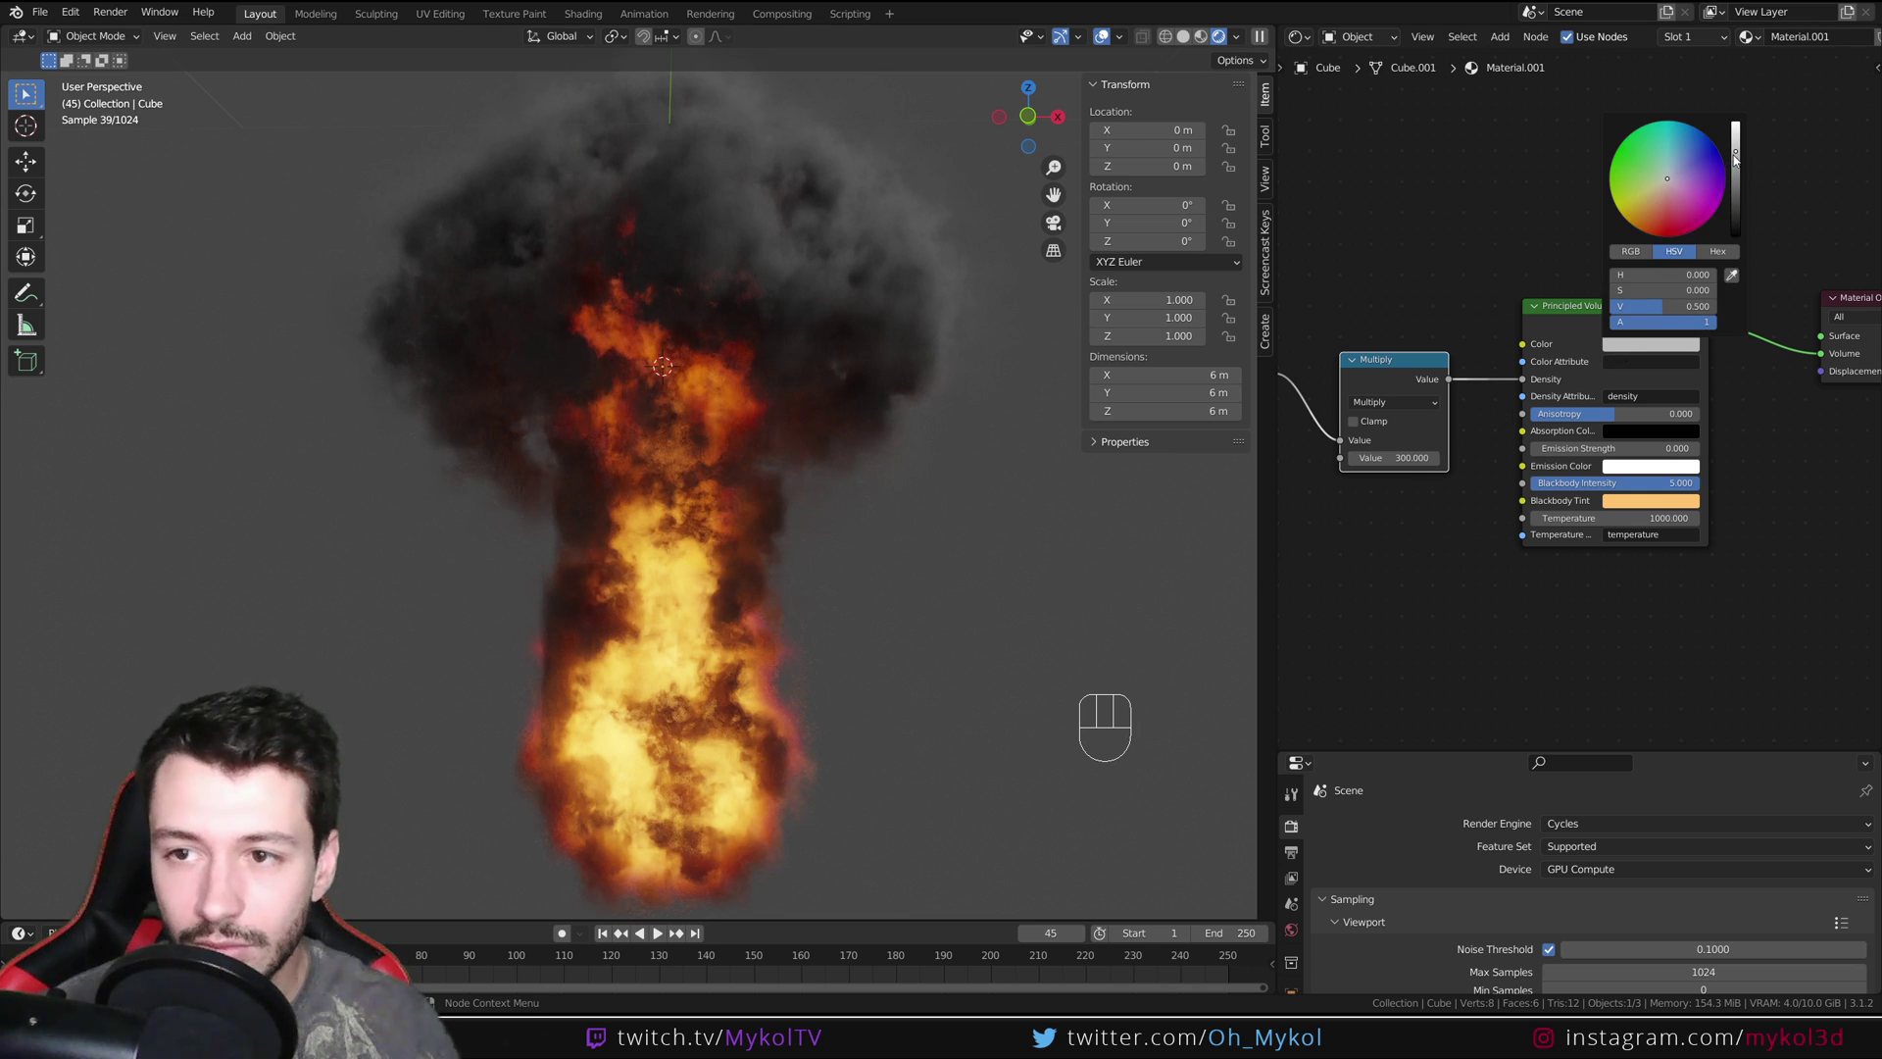
{"action": "left_click_drag", "start_coordinate": [1734, 157], "coordinate": [1734, 169]}
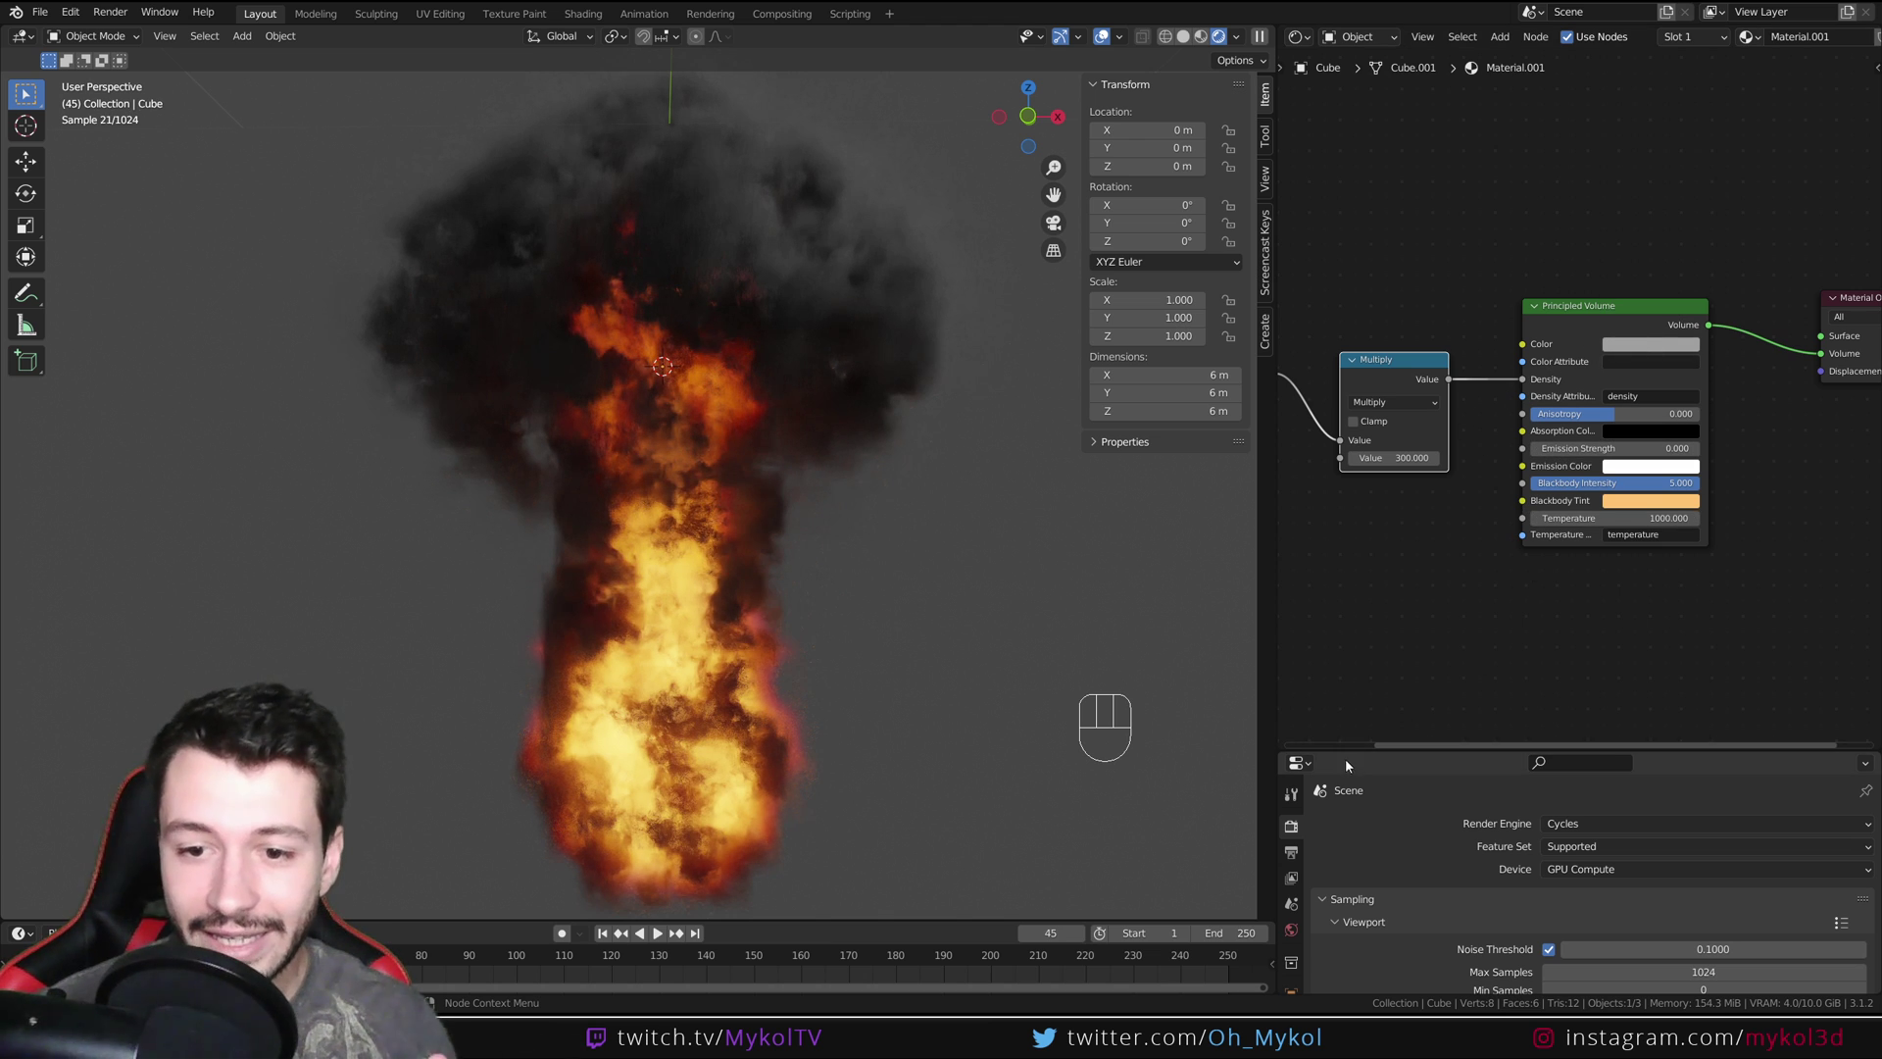
Enlarge the render settings area and set the Color Management Look to Medium High Contrast
{"action": "left_click_drag", "start_coordinate": [1345, 757], "coordinate": [1345, 467]}
{"action": "scroll", "coordinate": [1287, 564], "scroll_direction": "down", "scroll_amount": 5}
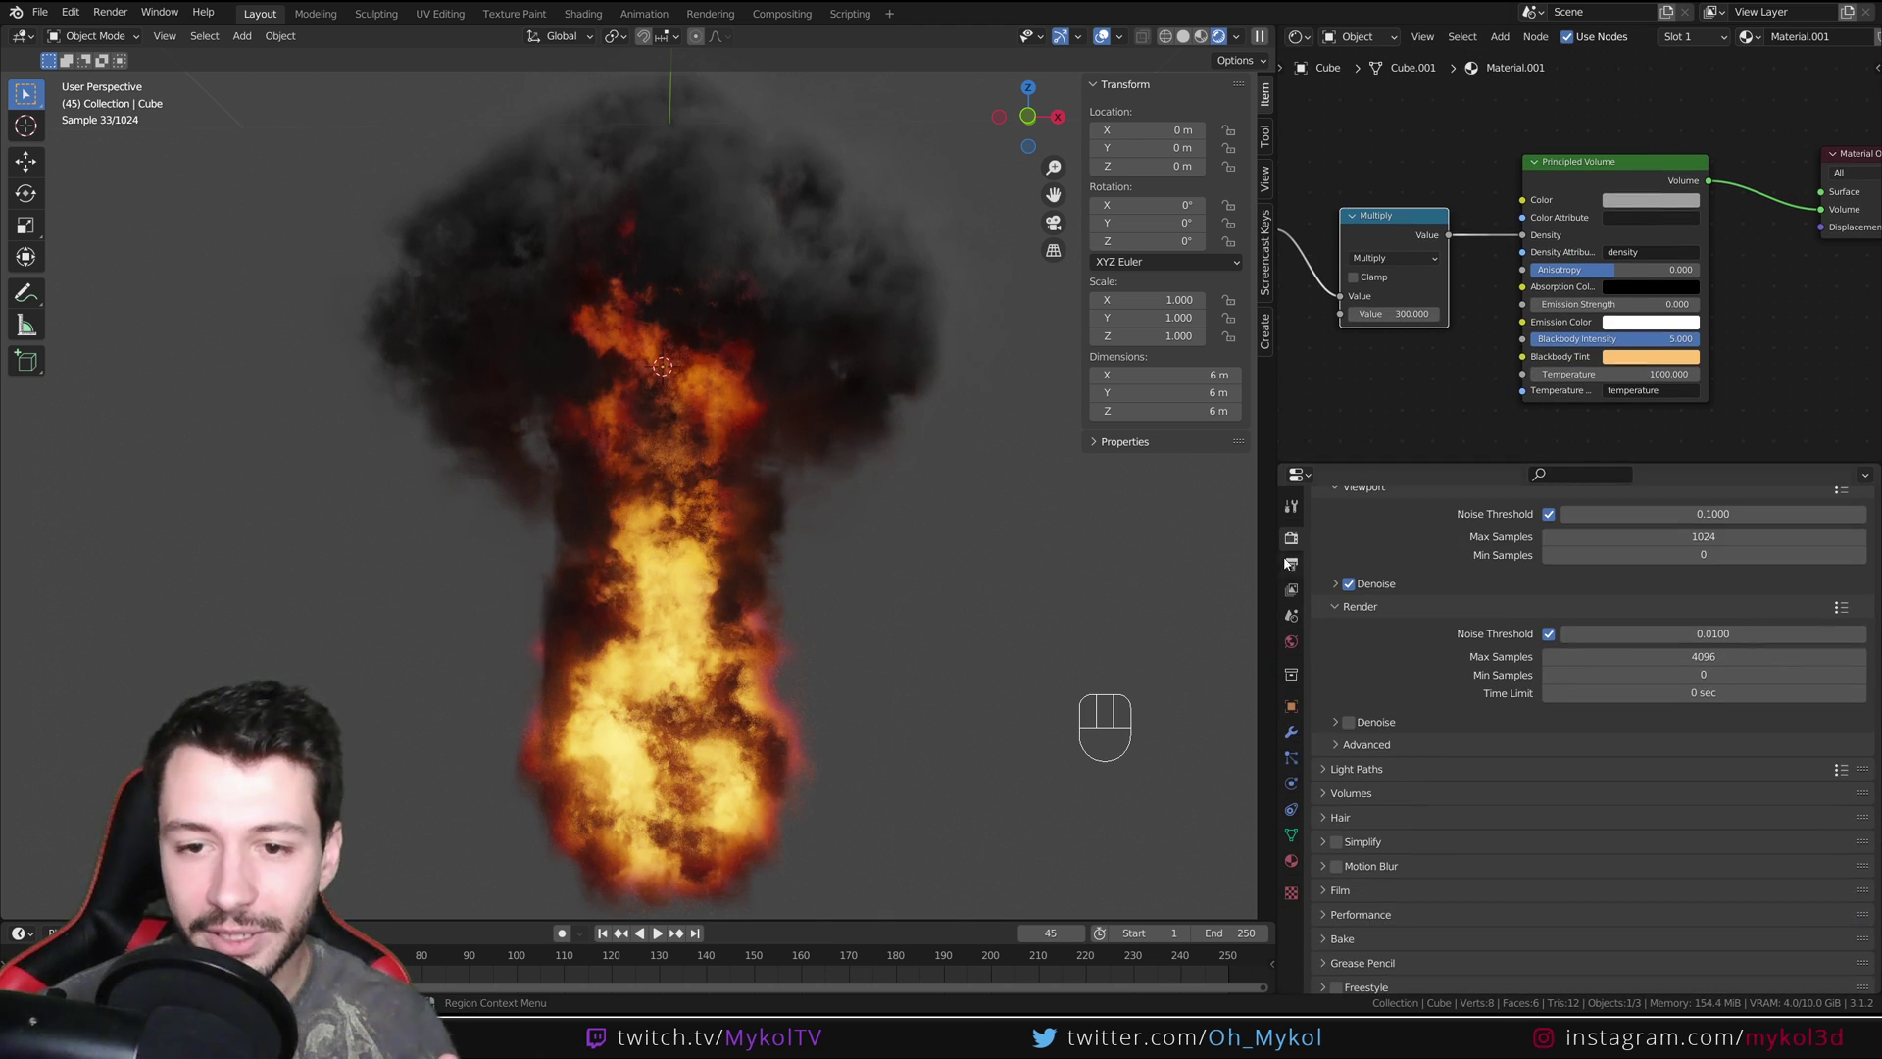
{"action": "scroll", "coordinate": [1426, 826], "scroll_direction": "down", "scroll_amount": 1}
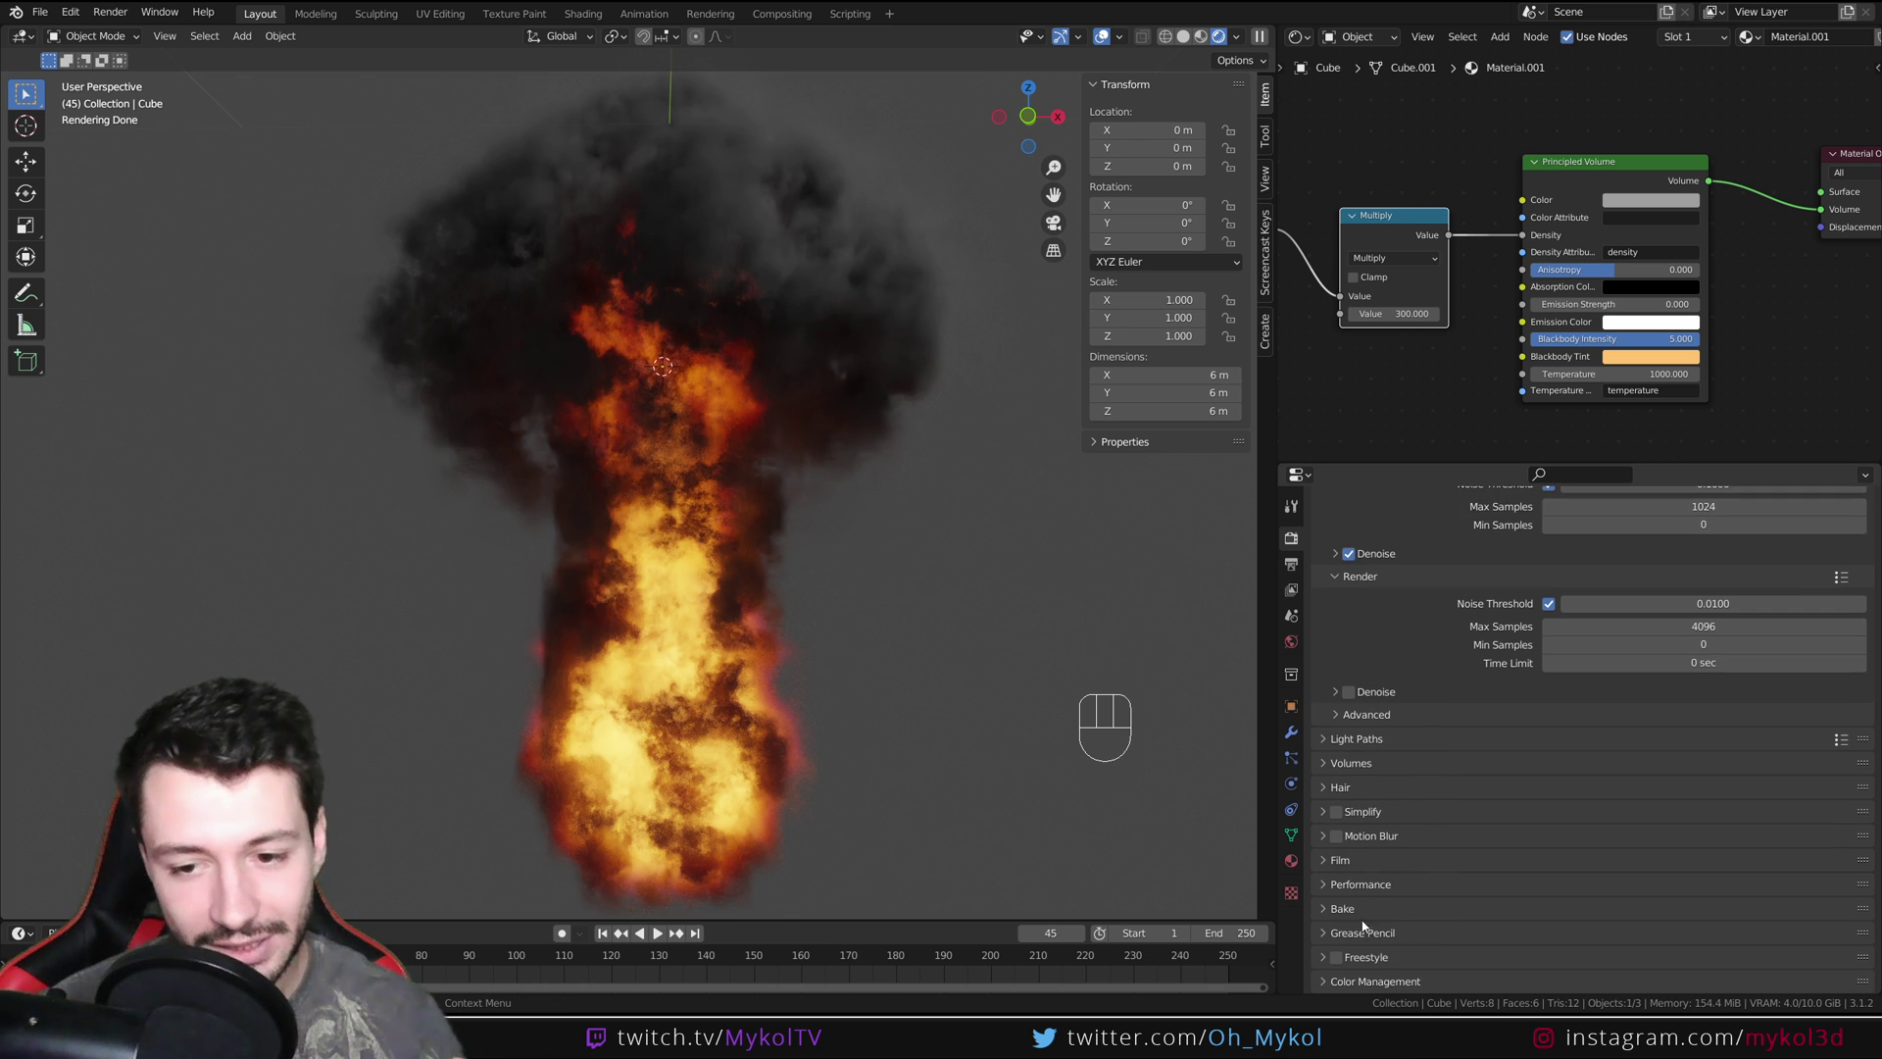
{"action": "scroll", "coordinate": [1452, 849], "scroll_direction": "down", "scroll_amount": 3}
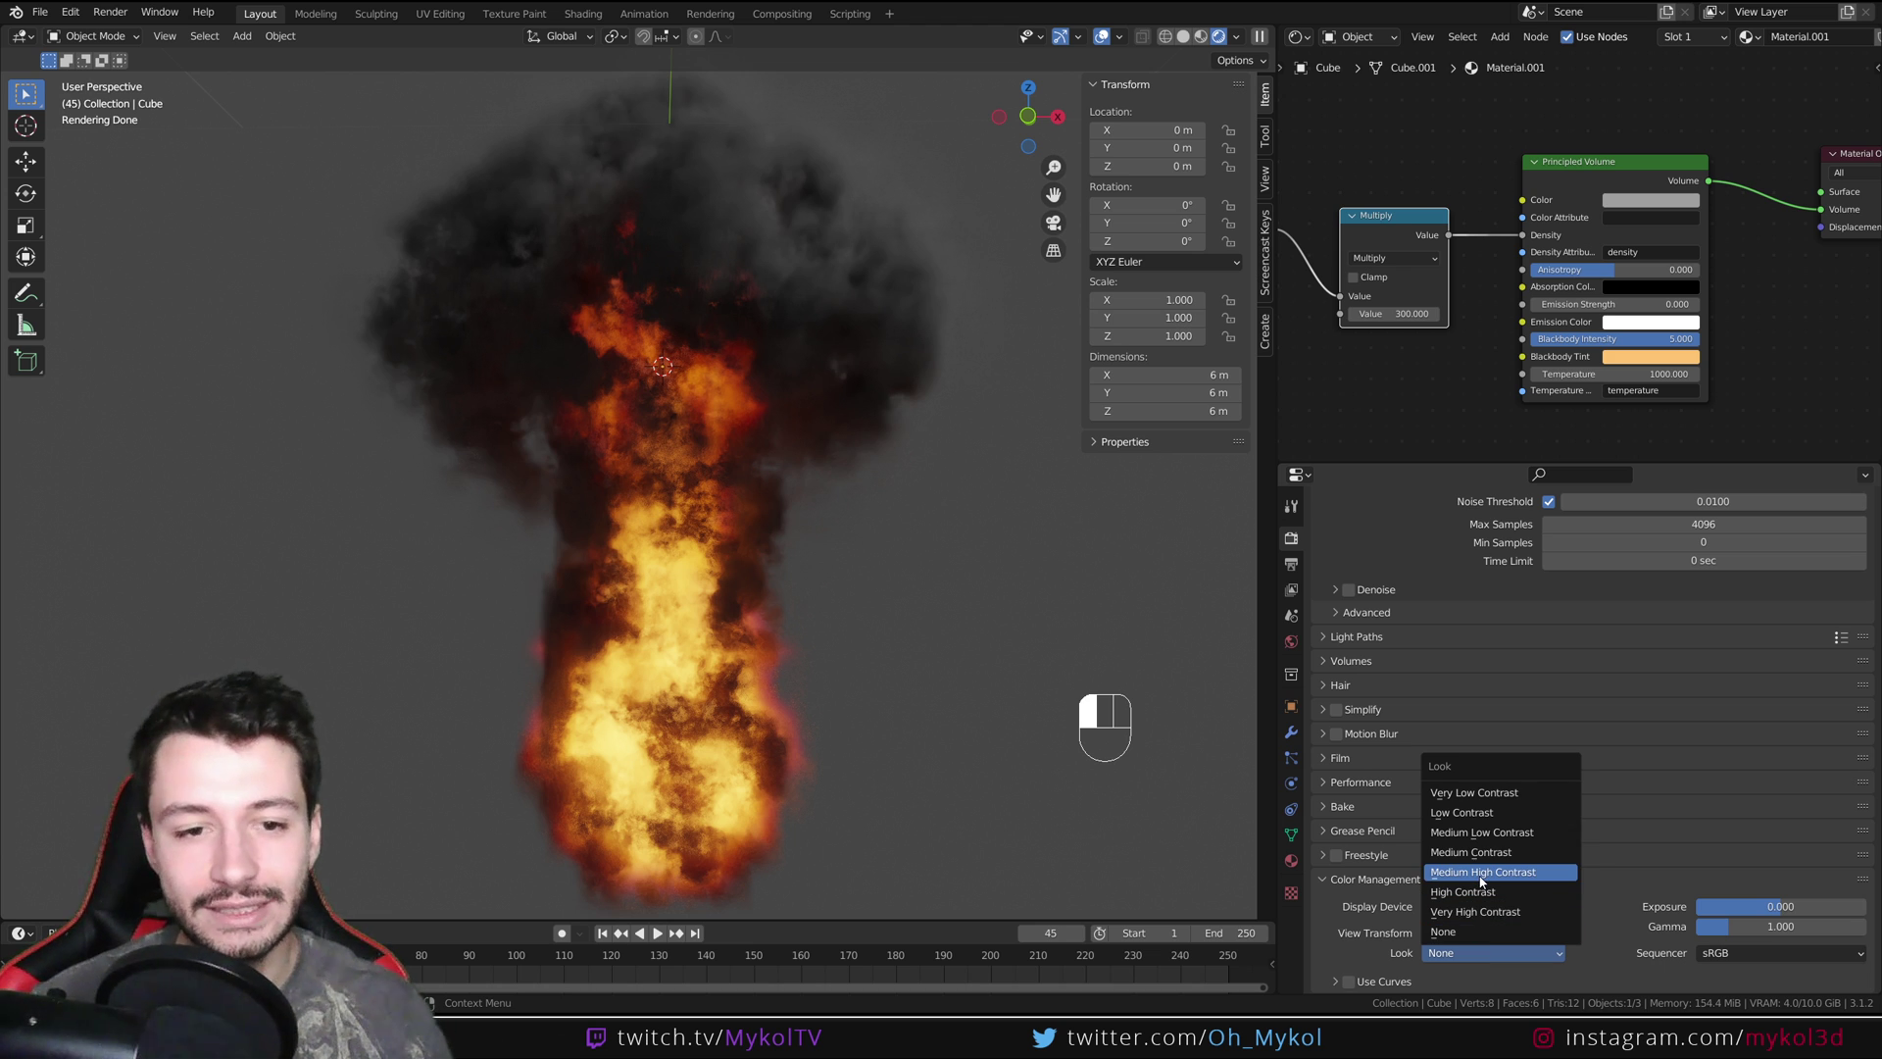
{"action": "left_click", "coordinate": [1481, 873]}
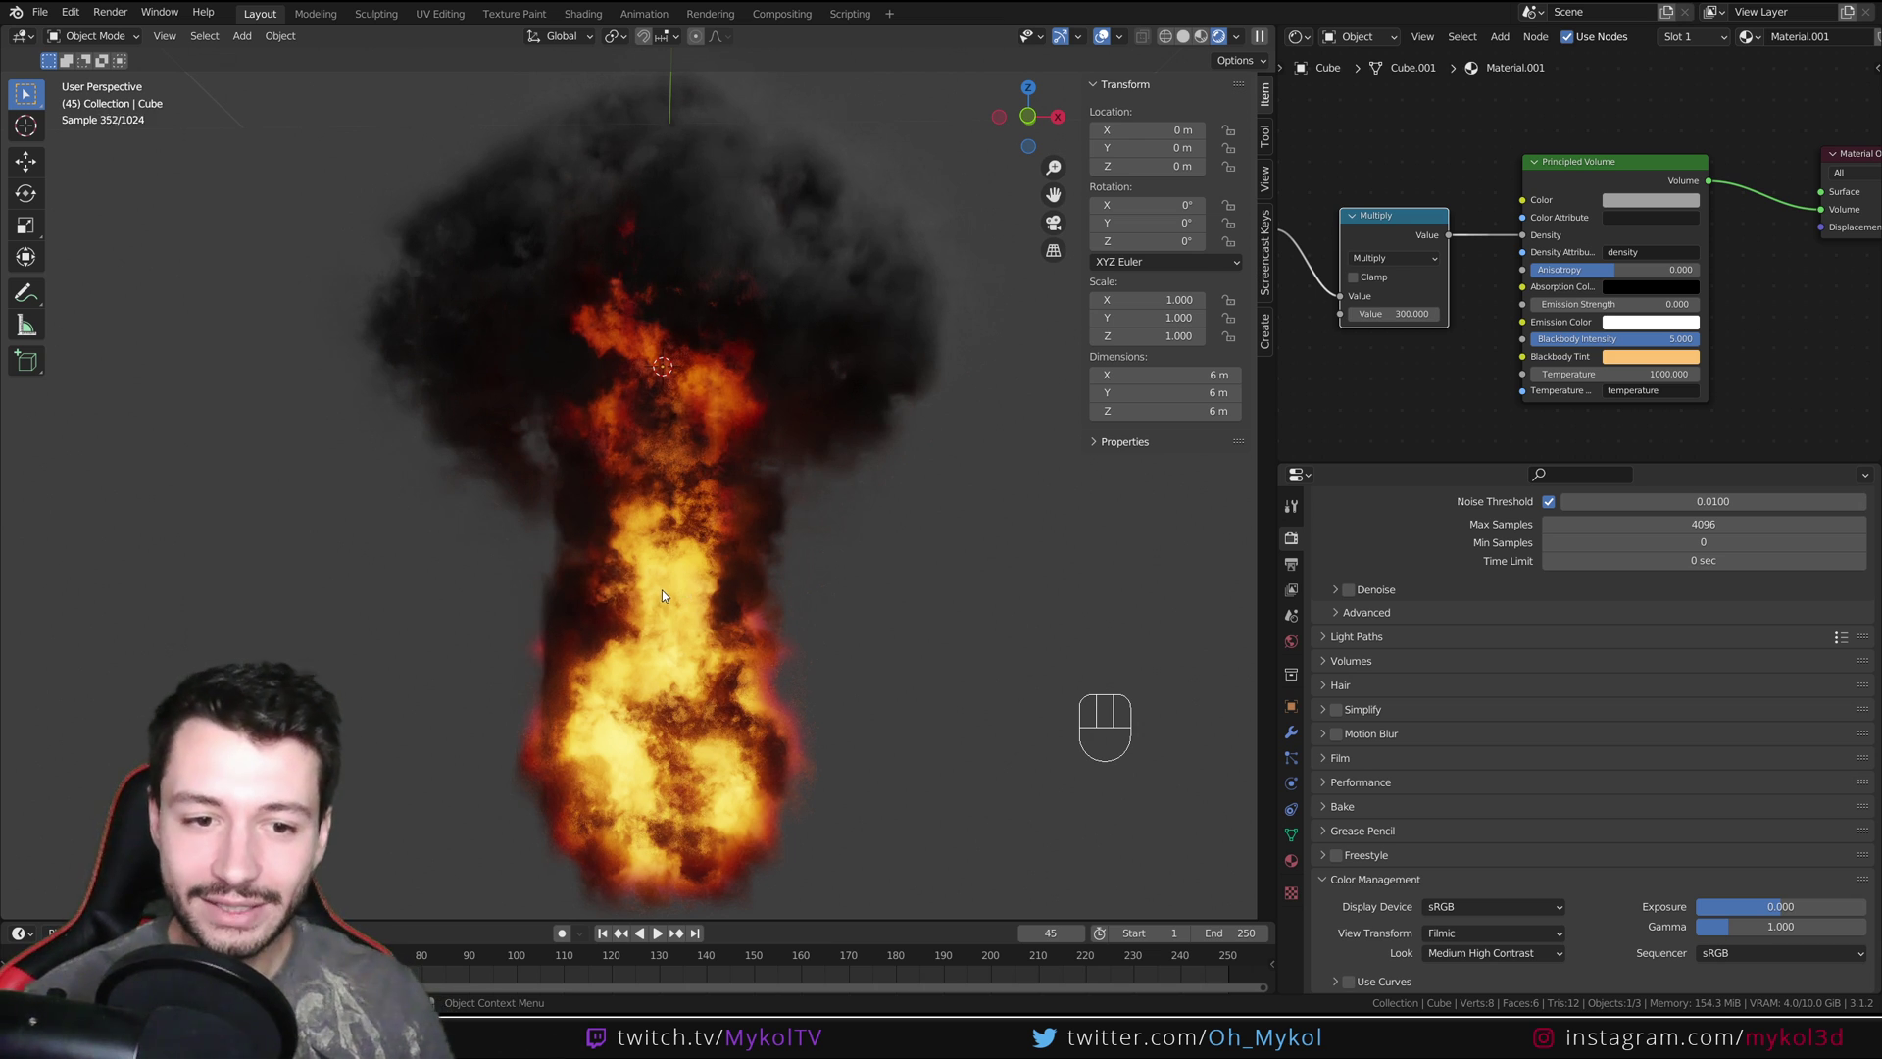
Move the scene's light closer to the smoke cloud, to about X 2.44 m, Y 2.70 m, Z 4.85 m
{"action": "scroll", "coordinate": [667, 579], "scroll_direction": "down", "scroll_amount": 5}
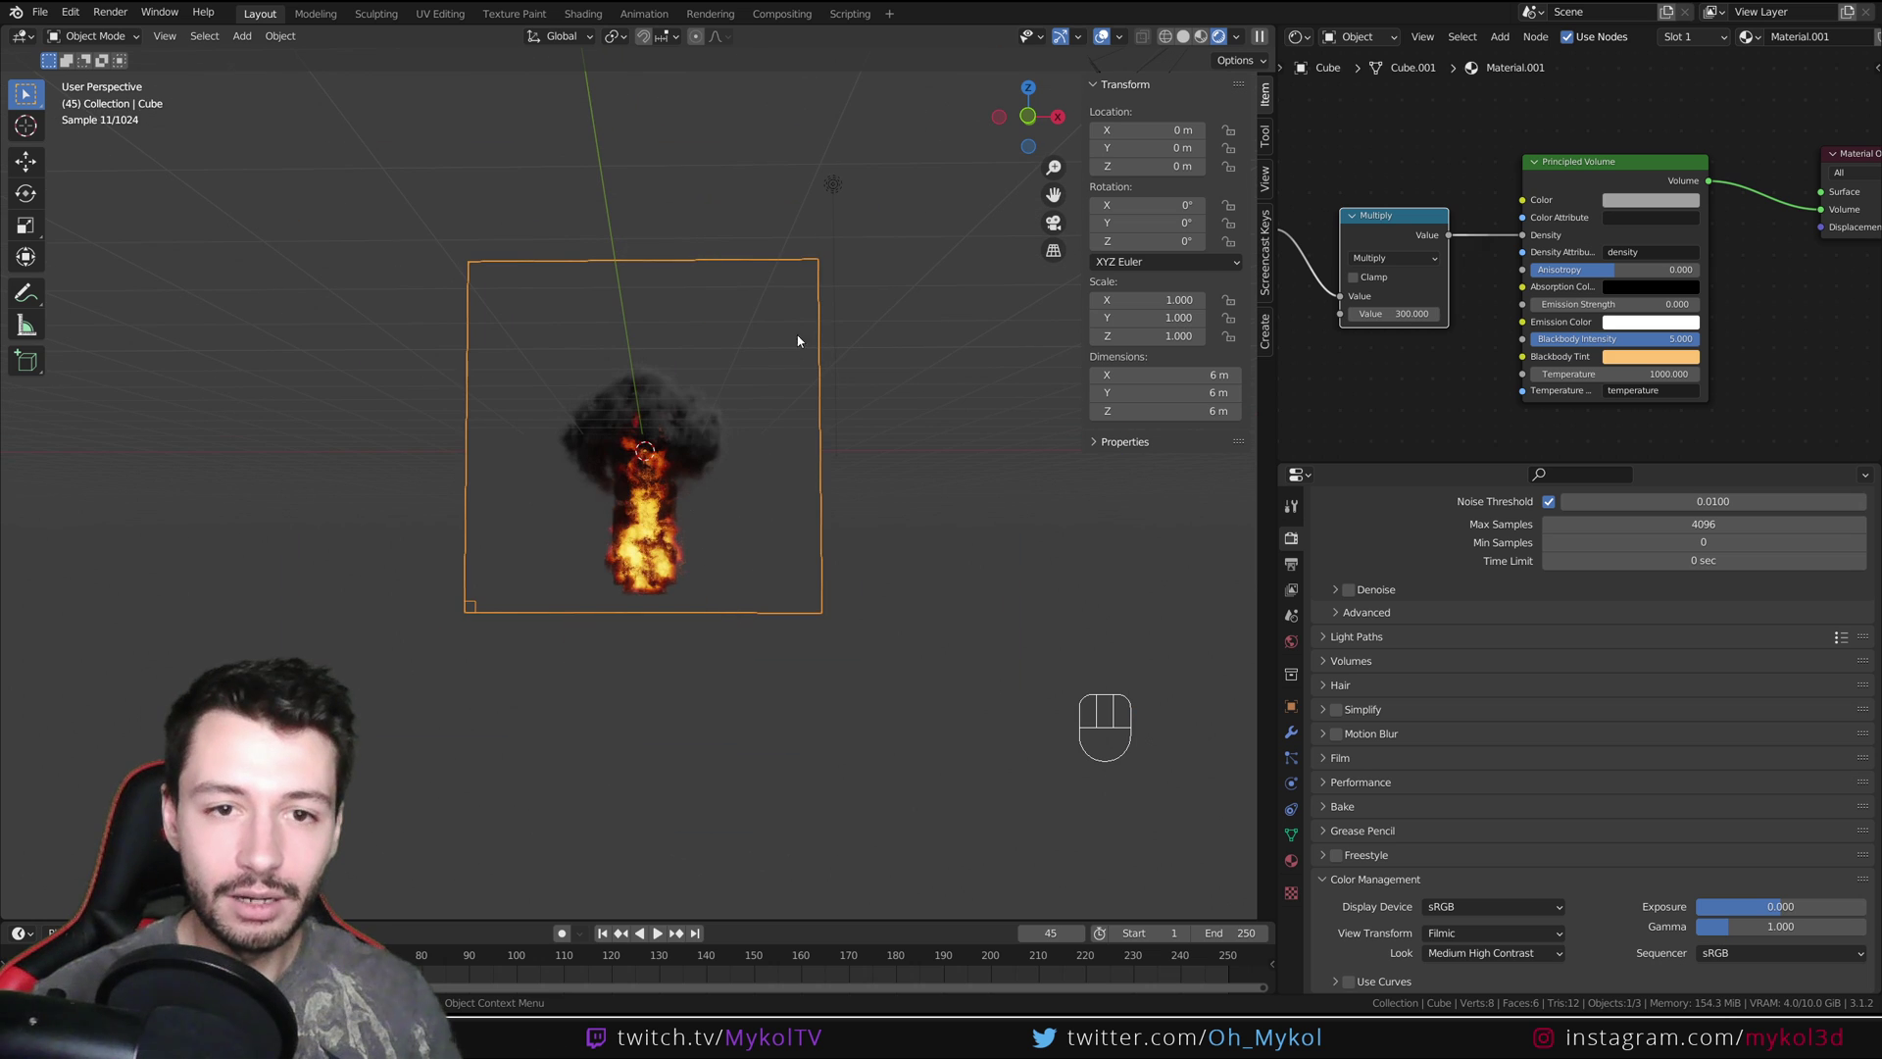
{"action": "left_click", "coordinate": [831, 190]}
{"action": "scroll", "coordinate": [739, 435], "scroll_direction": "up", "scroll_amount": 3}
{"action": "scroll", "coordinate": [743, 431], "scroll_direction": "up", "scroll_amount": 3}
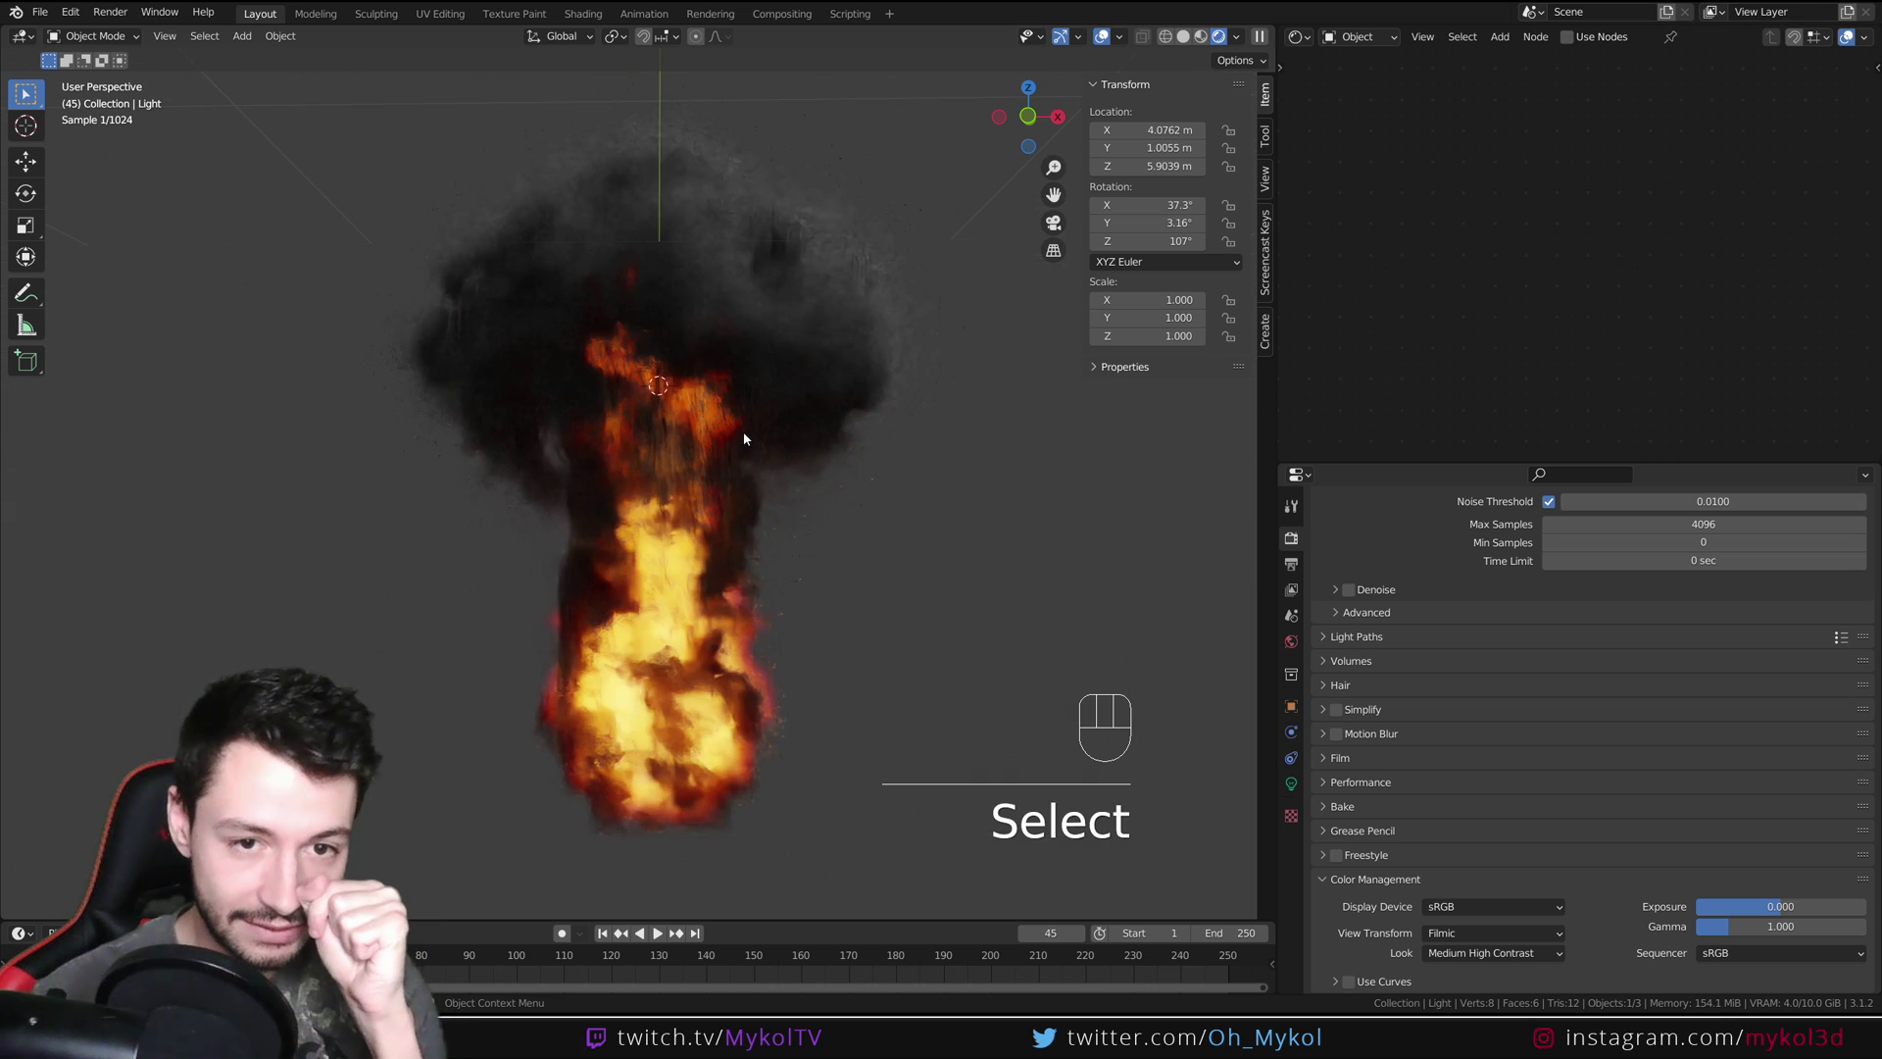
{"action": "key", "text": "g"}
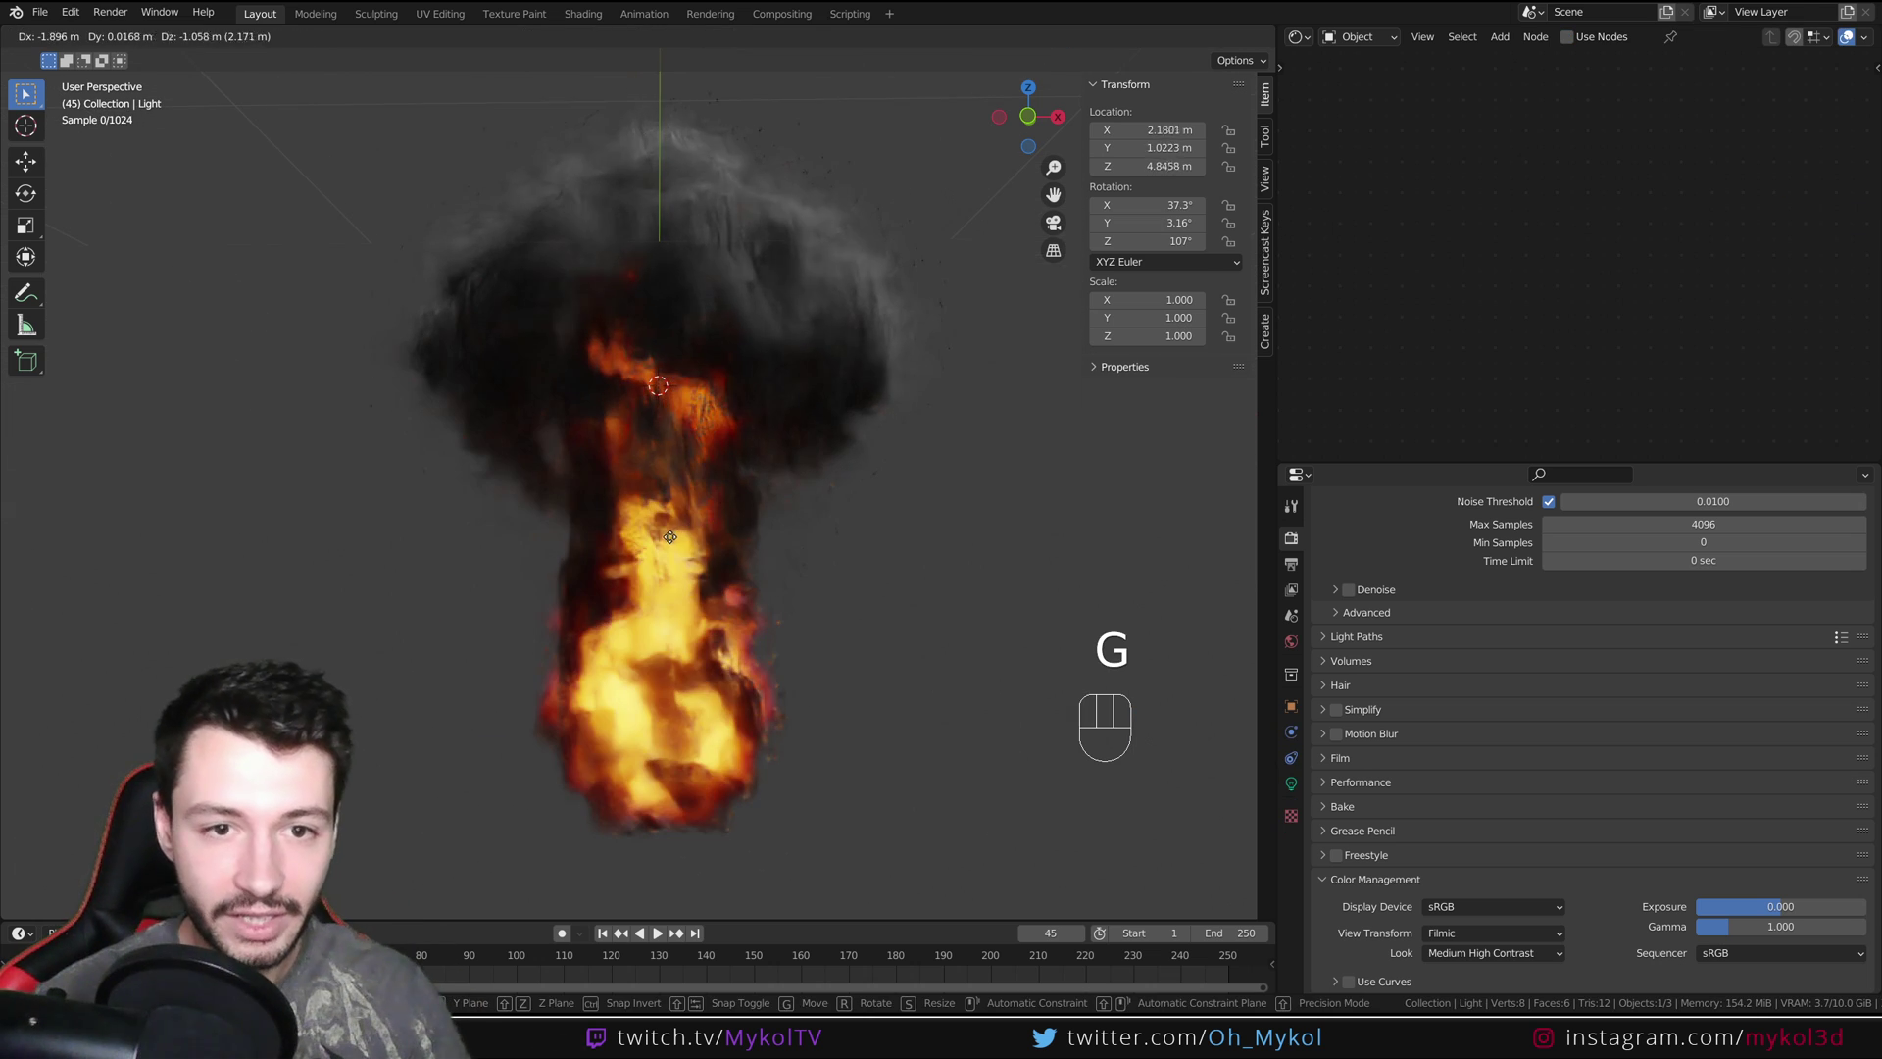
{"action": "scroll", "coordinate": [785, 538], "scroll_direction": "down", "scroll_amount": 3}
{"action": "middle_click_drag", "start_coordinate": [785, 549], "coordinate": [813, 615]}
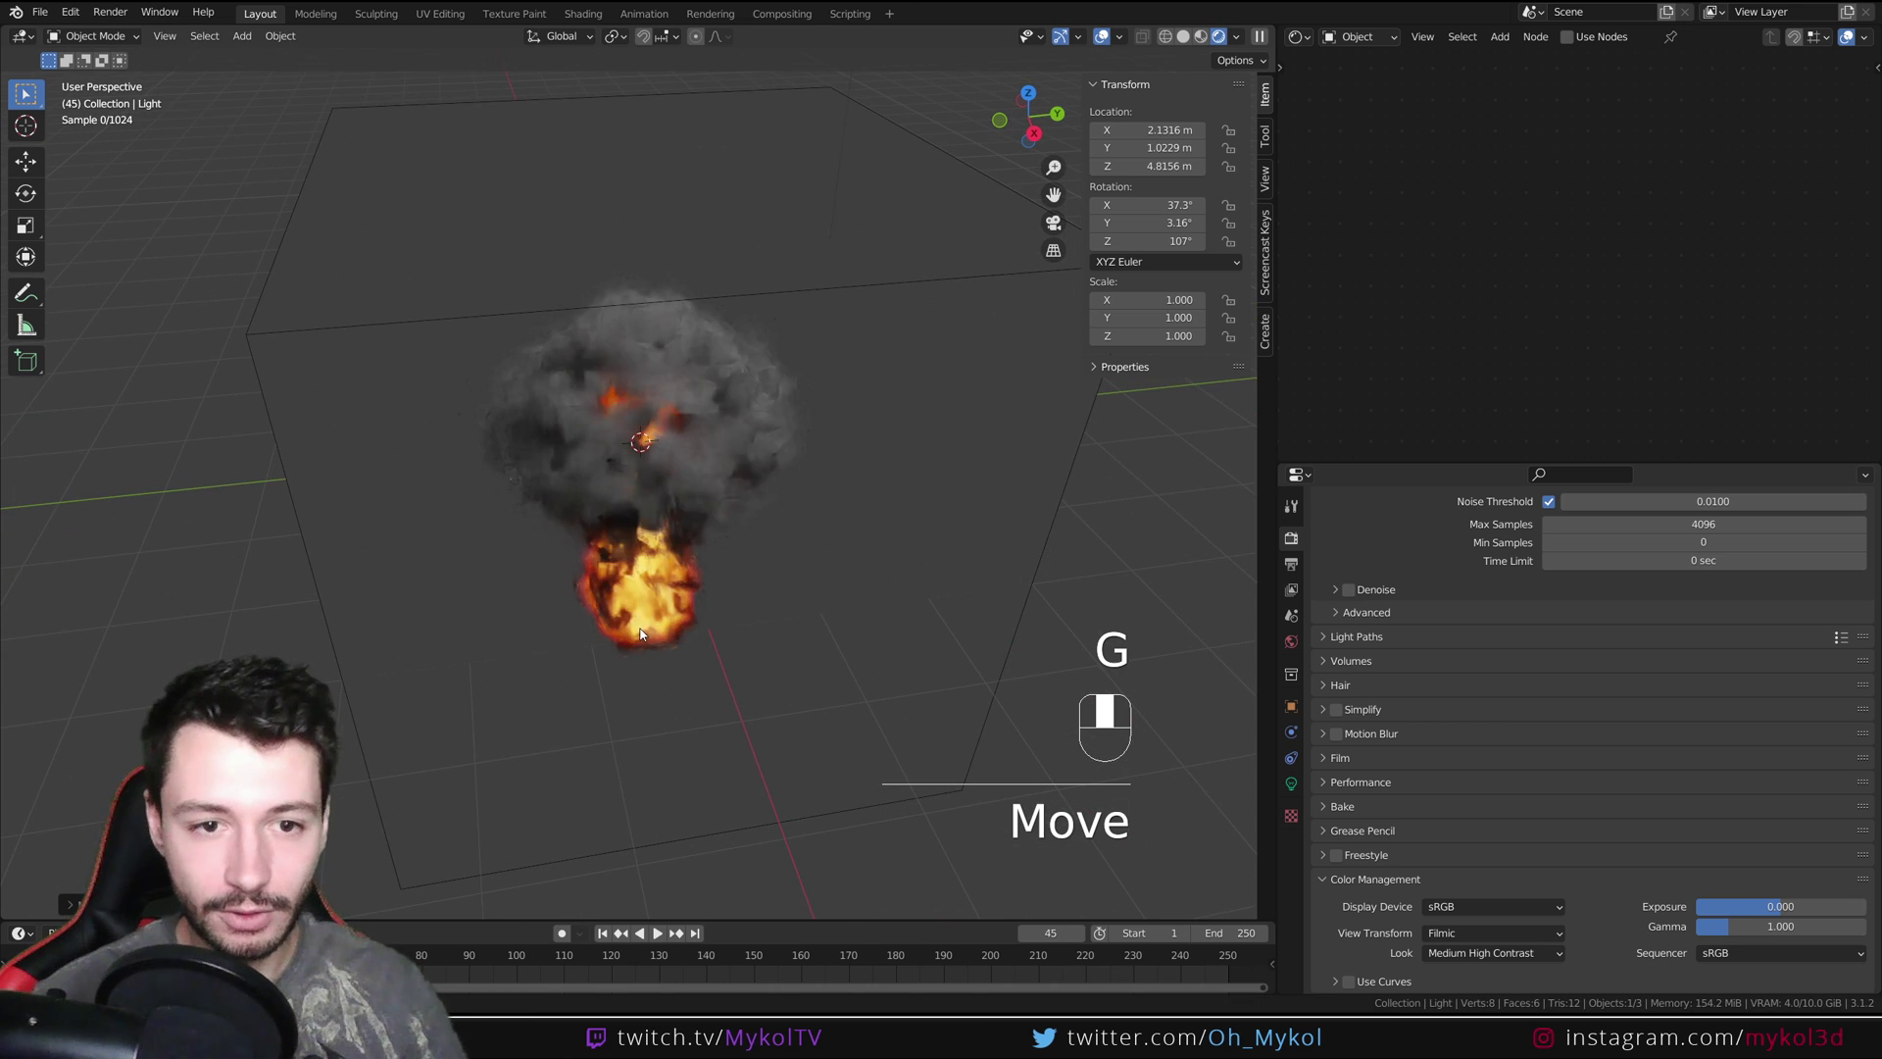
{"action": "left_click", "coordinate": [813, 615]}
{"action": "middle_click_drag", "start_coordinate": [933, 614], "coordinate": [977, 561]}
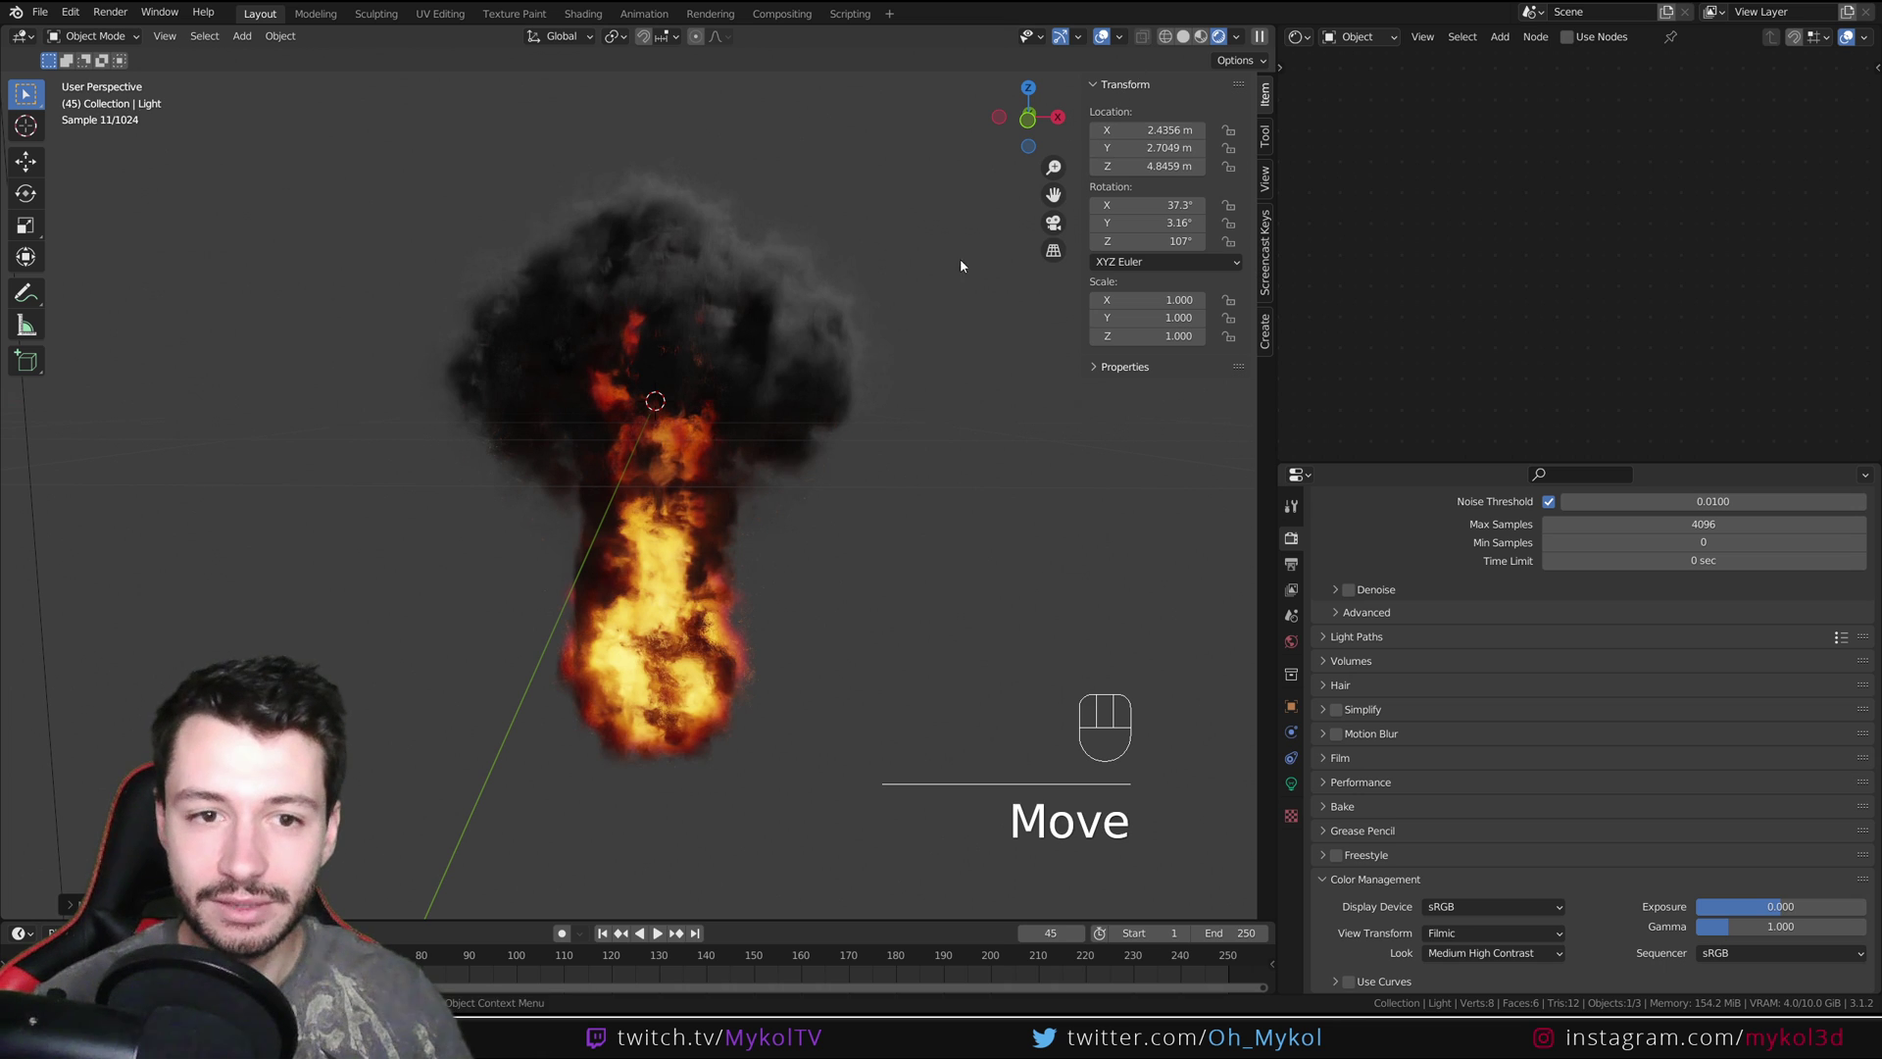
{"action": "middle_click_drag", "start_coordinate": [962, 264], "coordinate": [883, 382]}
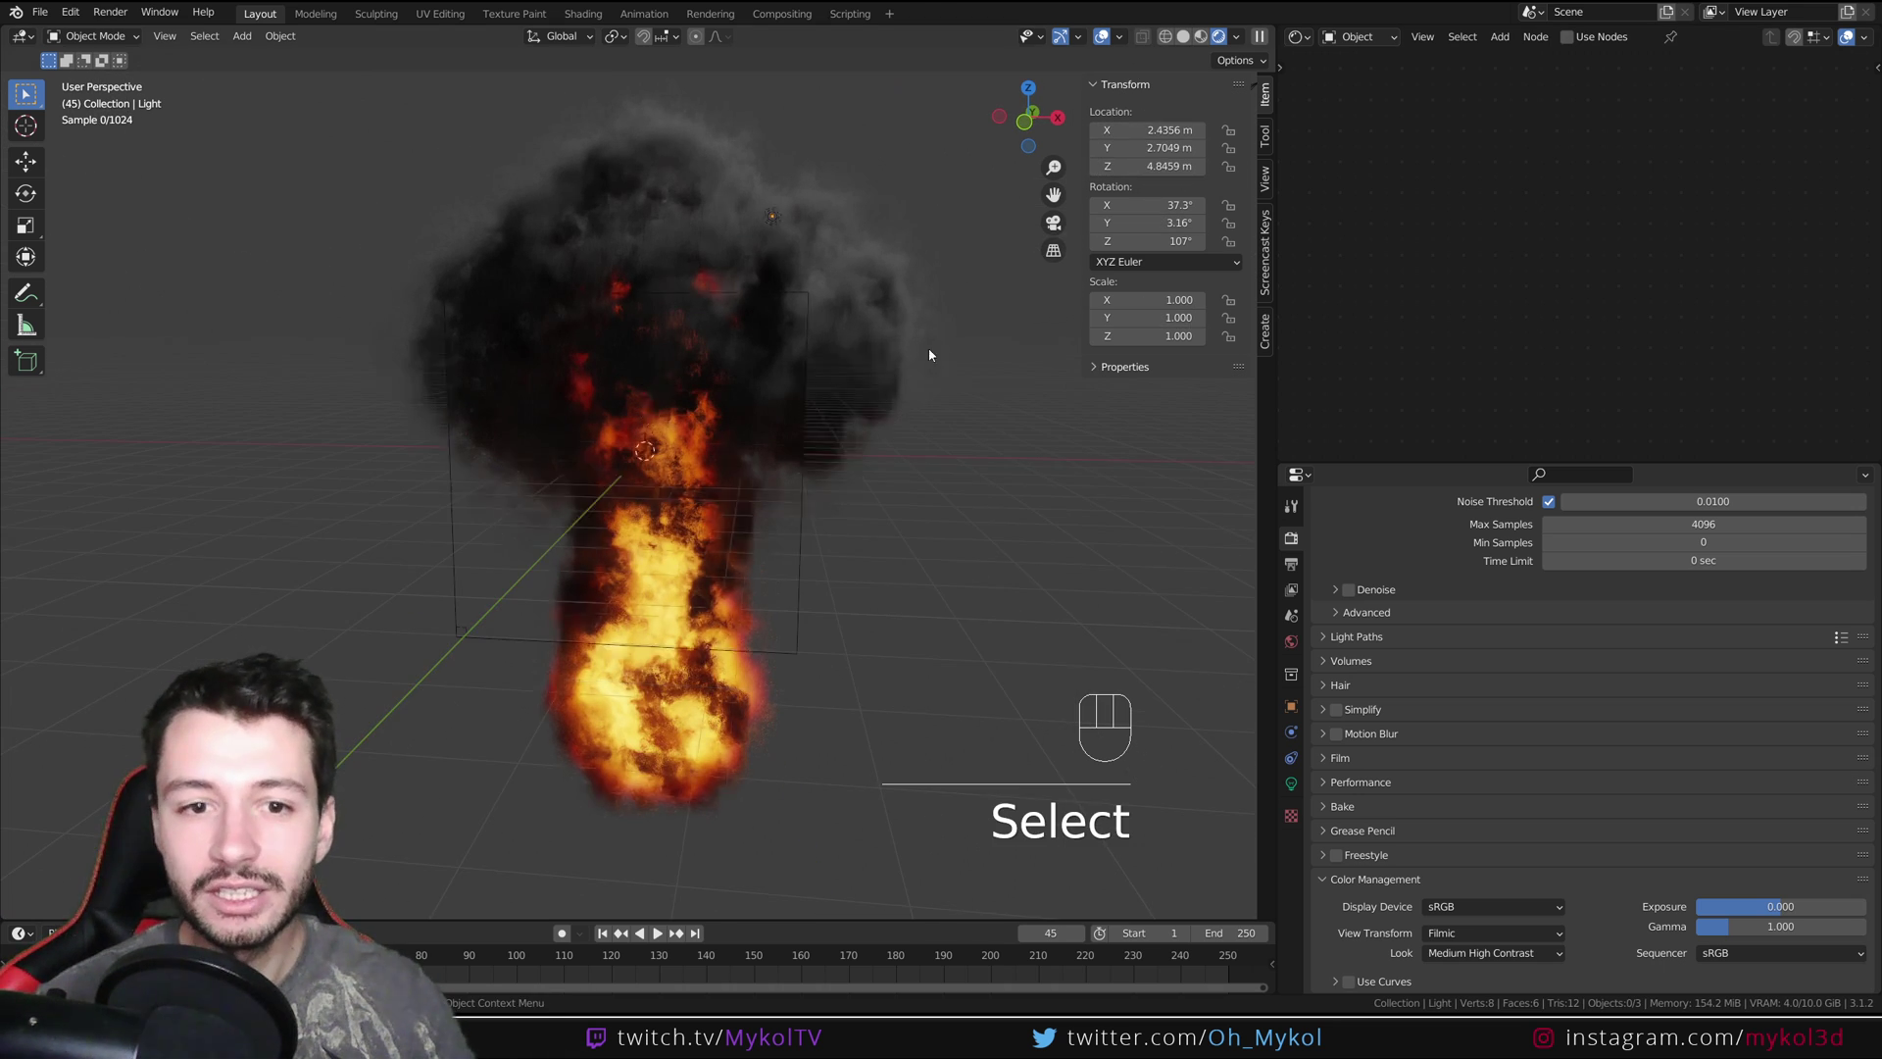
Select the gas domain cube and brighten its Principled Volume Color to a value of about 0.464
{"action": "scroll", "coordinate": [790, 407], "scroll_direction": "down", "scroll_amount": 5}
{"action": "left_click", "coordinate": [798, 403]}
{"action": "scroll", "coordinate": [757, 424], "scroll_direction": "up", "scroll_amount": 2}
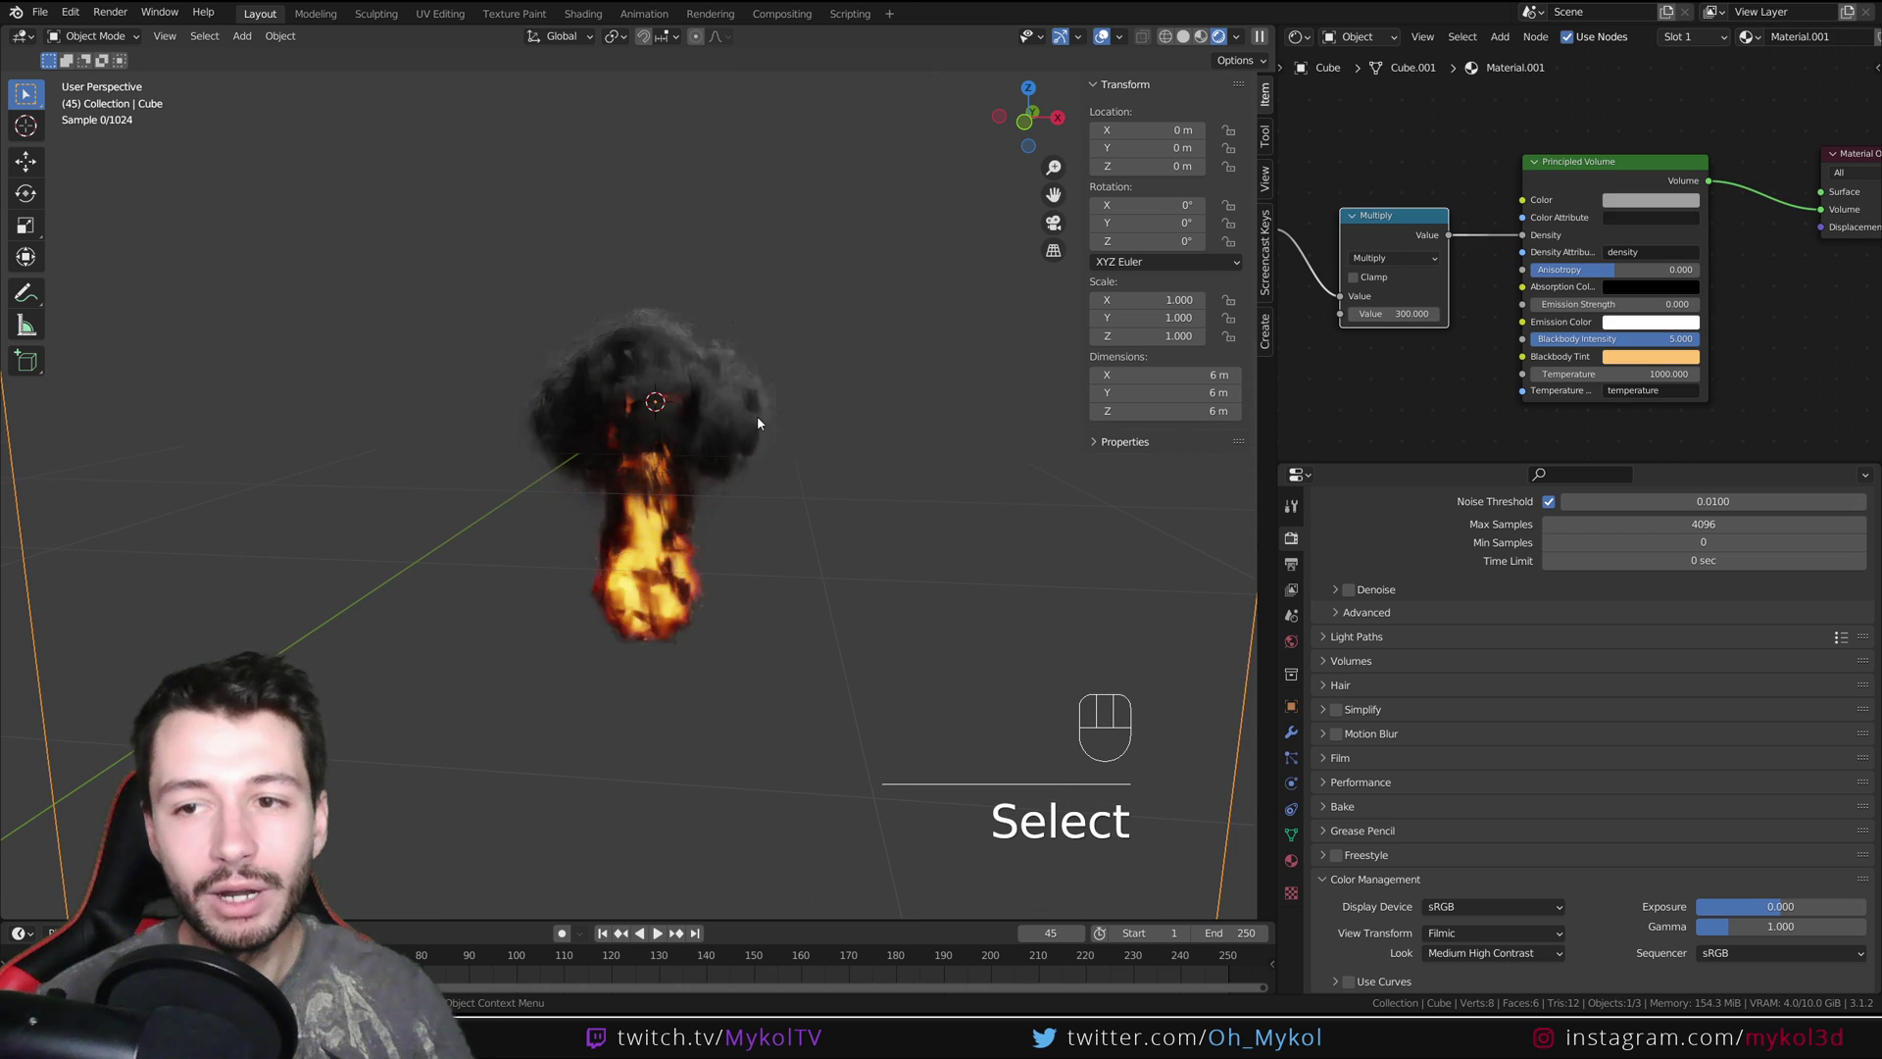
{"action": "left_click", "coordinate": [1650, 200]}
{"action": "left_click_drag", "start_coordinate": [1663, 399], "coordinate": [1657, 399]}
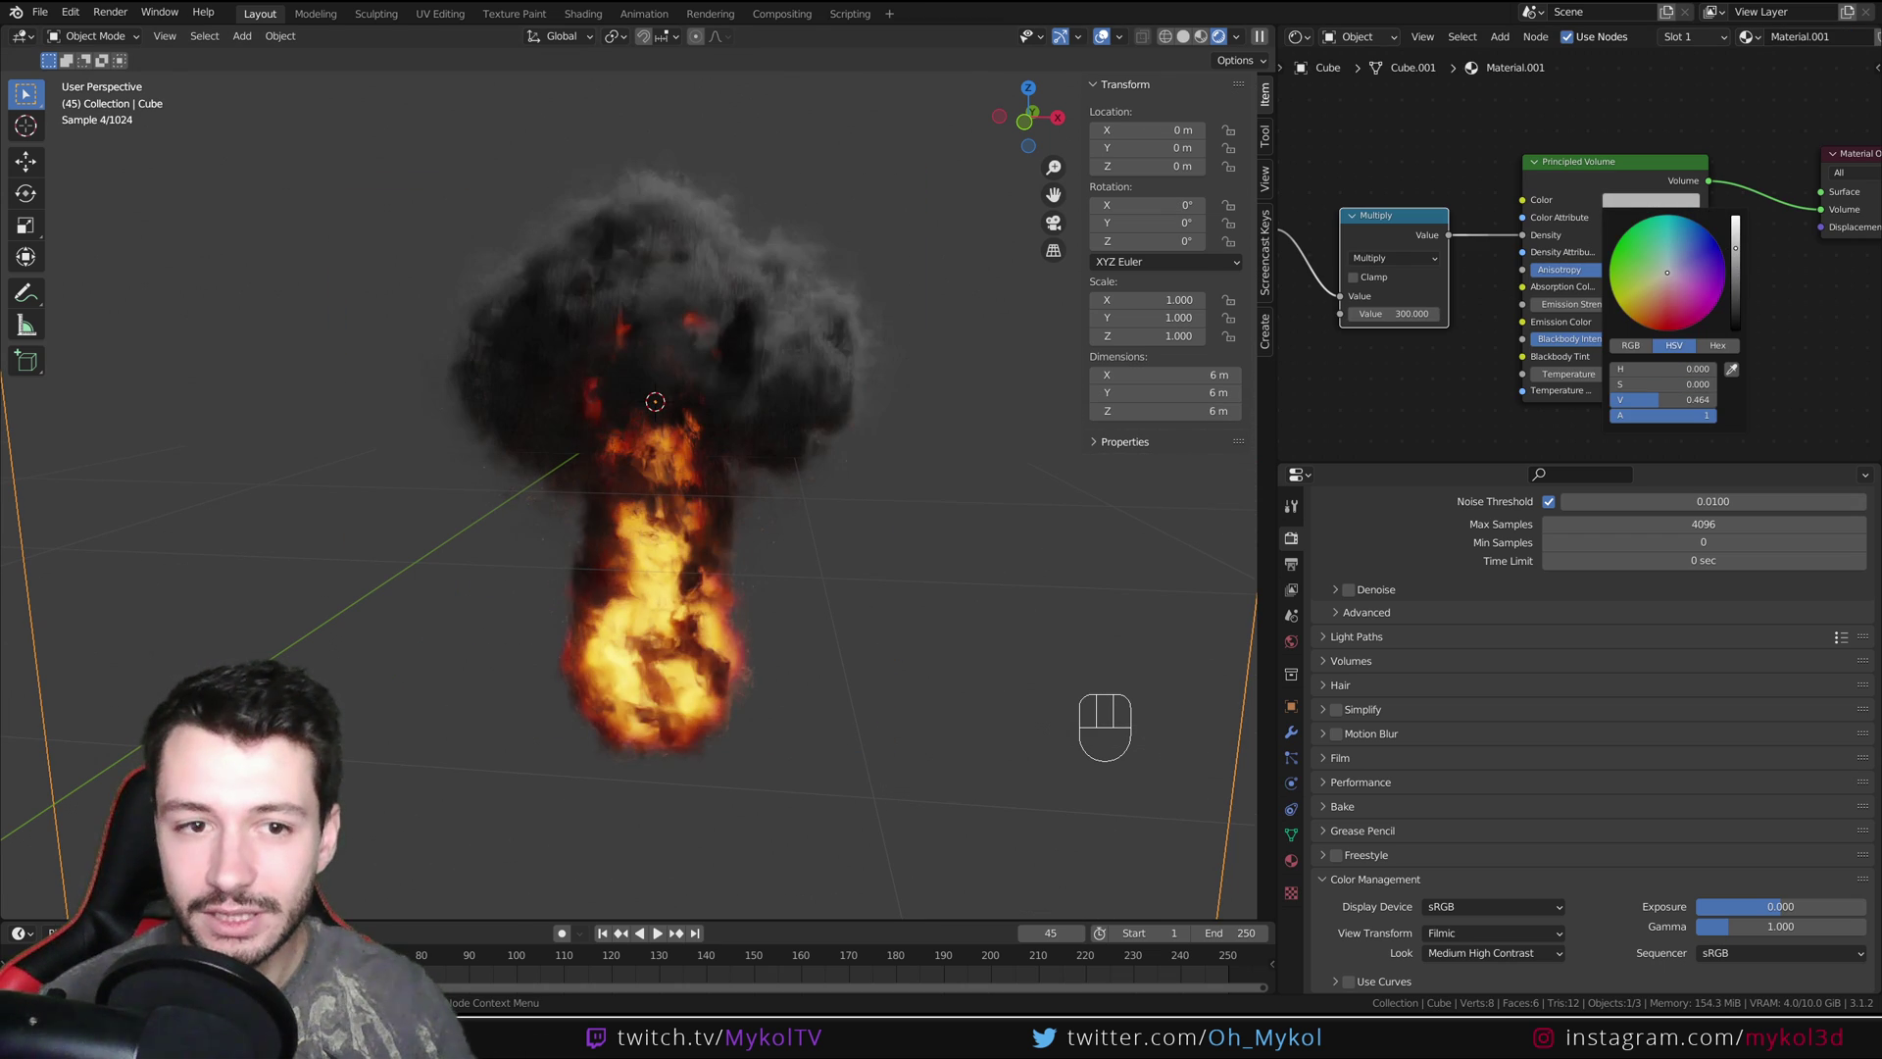
Try the Medium Contrast look in Color Management, and restore Medium High Contrast
{"action": "left_click", "coordinate": [1482, 946]}
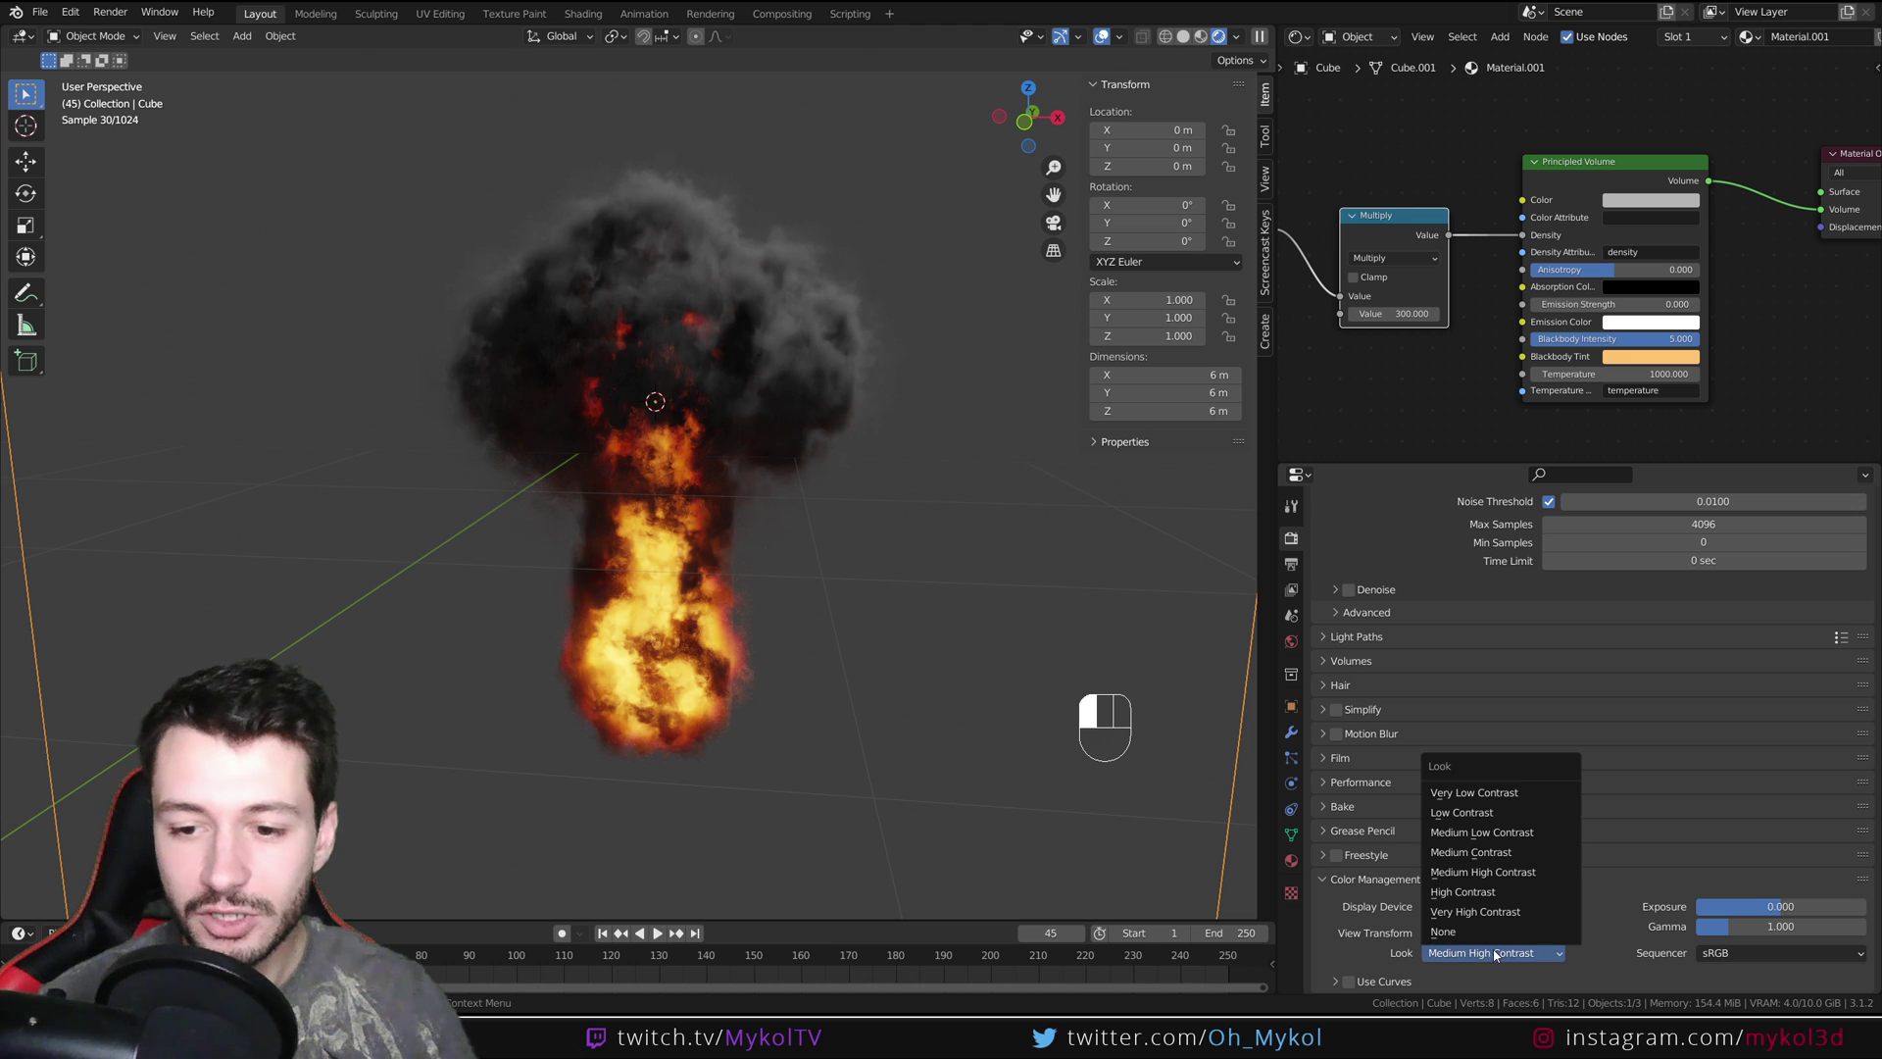
{"action": "left_click", "coordinate": [1514, 855]}
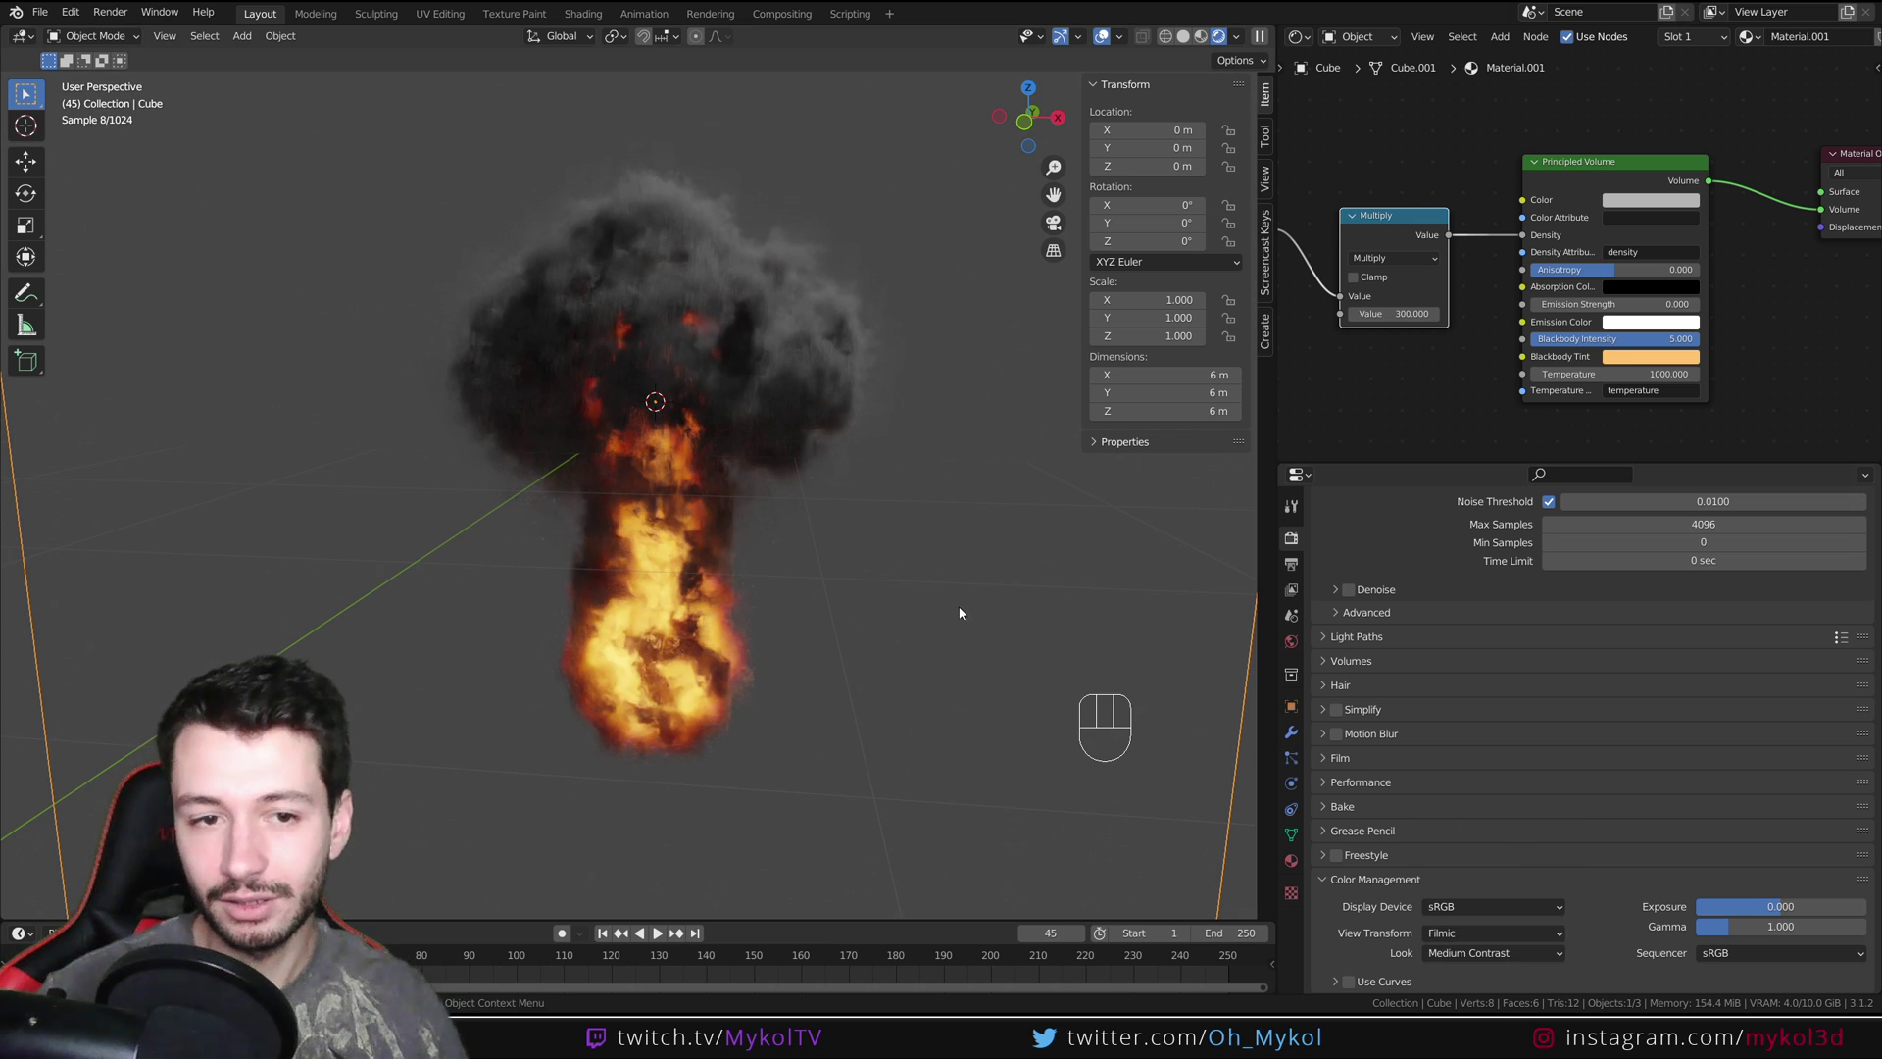
{"action": "left_click", "coordinate": [1510, 953]}
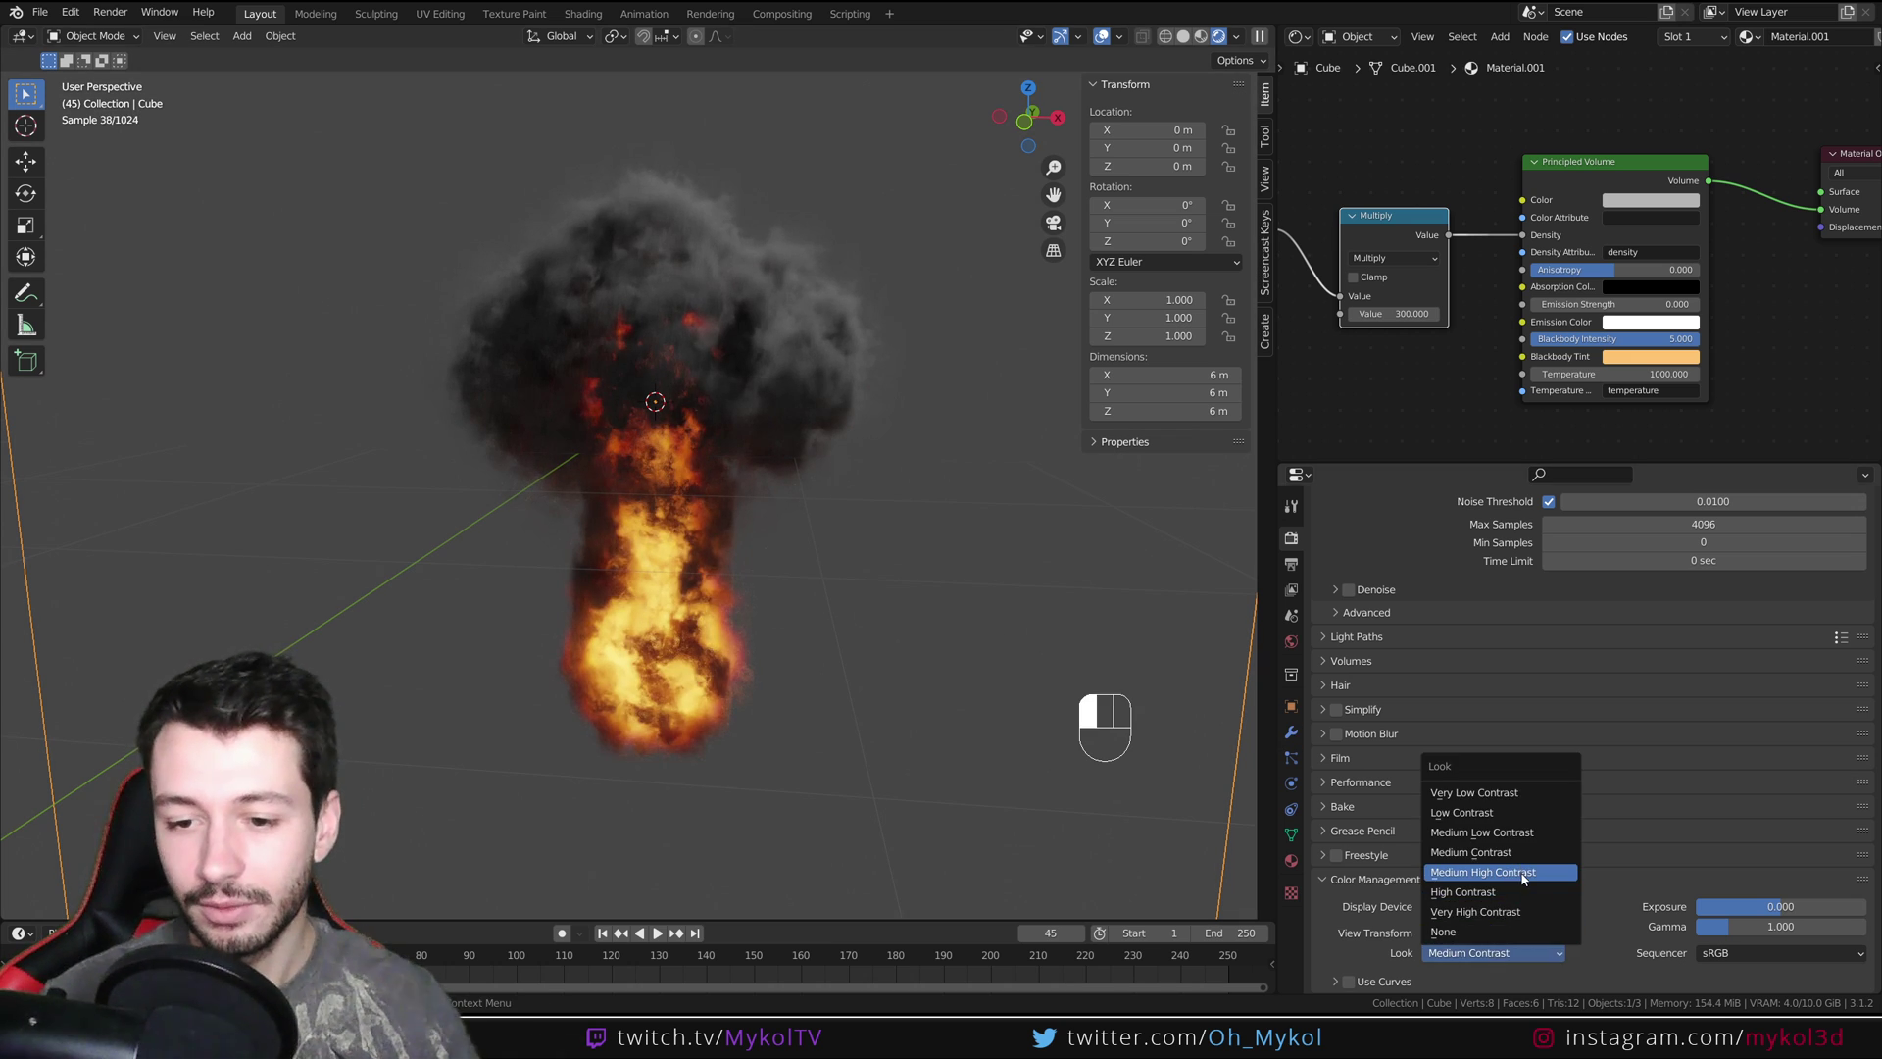
{"action": "left_click", "coordinate": [1503, 871]}
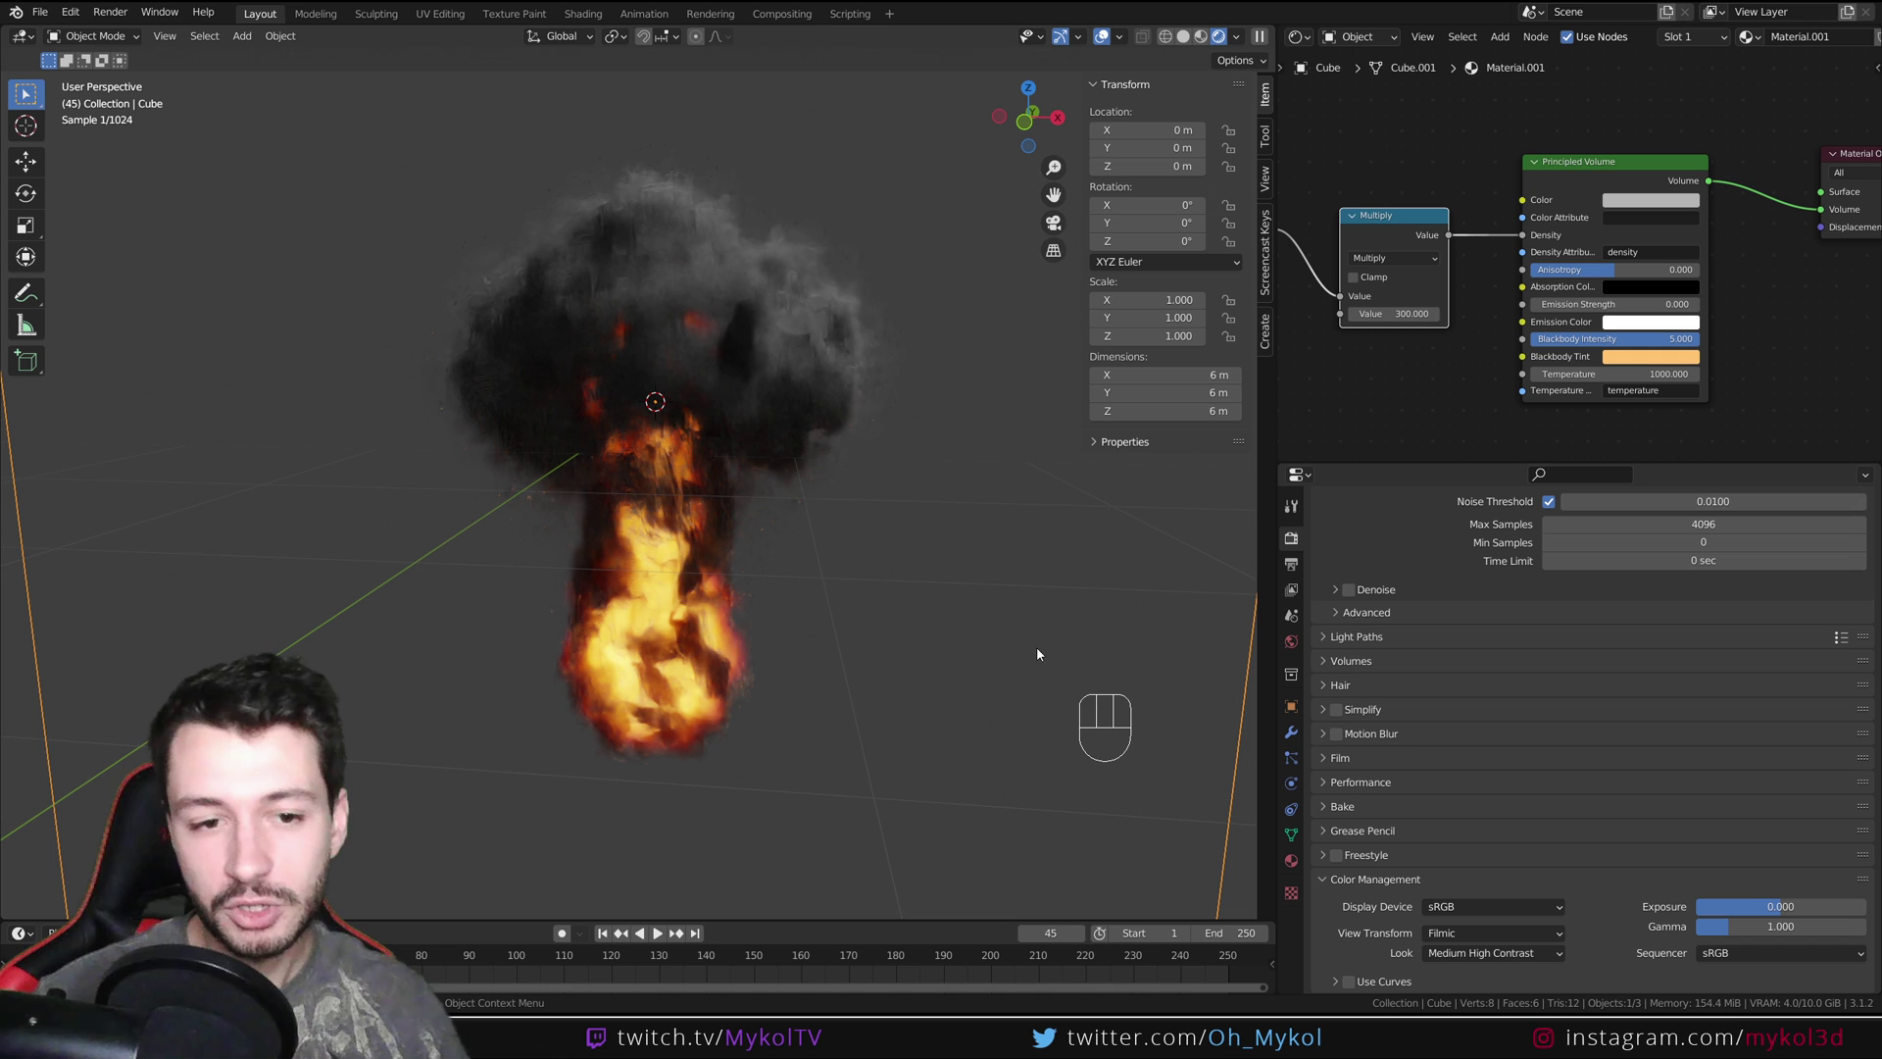
Hide the viewport overlays and play the explosion animation in the rendered view
{"action": "left_click", "coordinate": [1102, 36]}
{"action": "scroll", "coordinate": [700, 779], "scroll_direction": "up", "scroll_amount": 2}
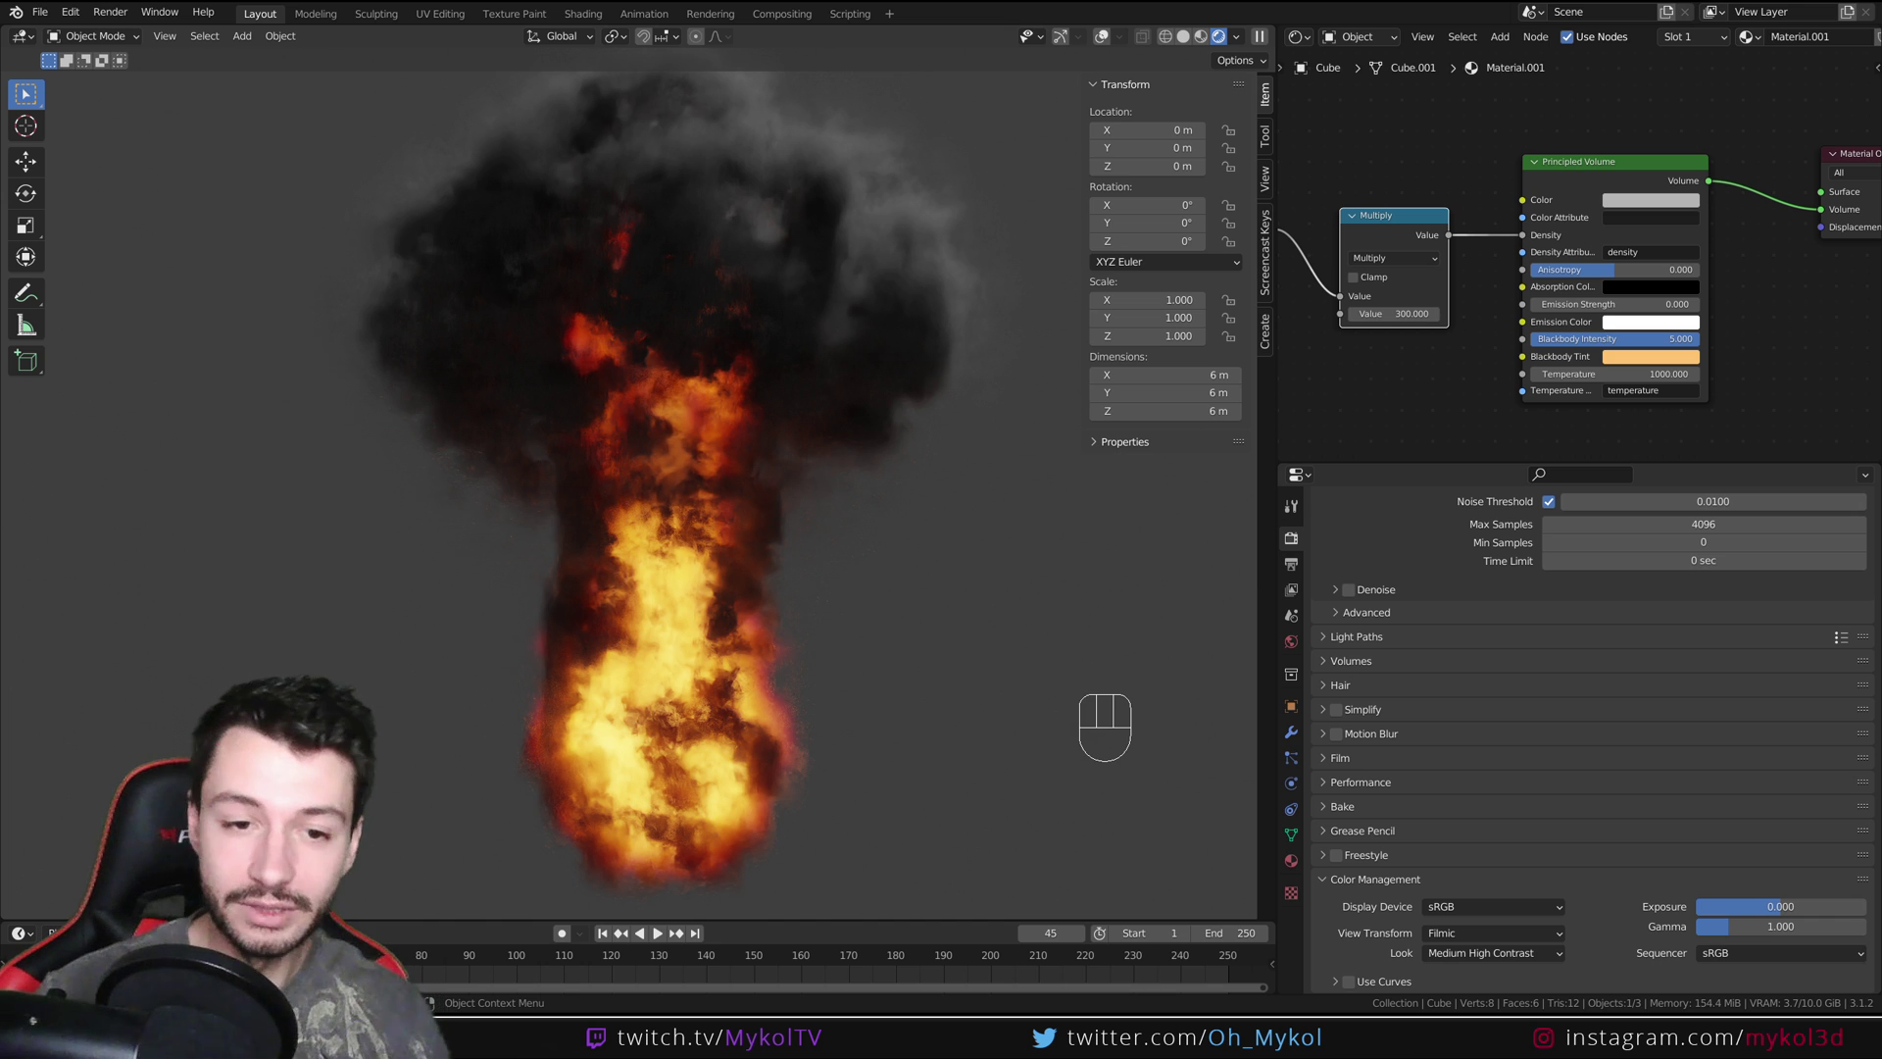
{"action": "left_click", "coordinate": [58, 966]}
{"action": "key", "text": "space"}
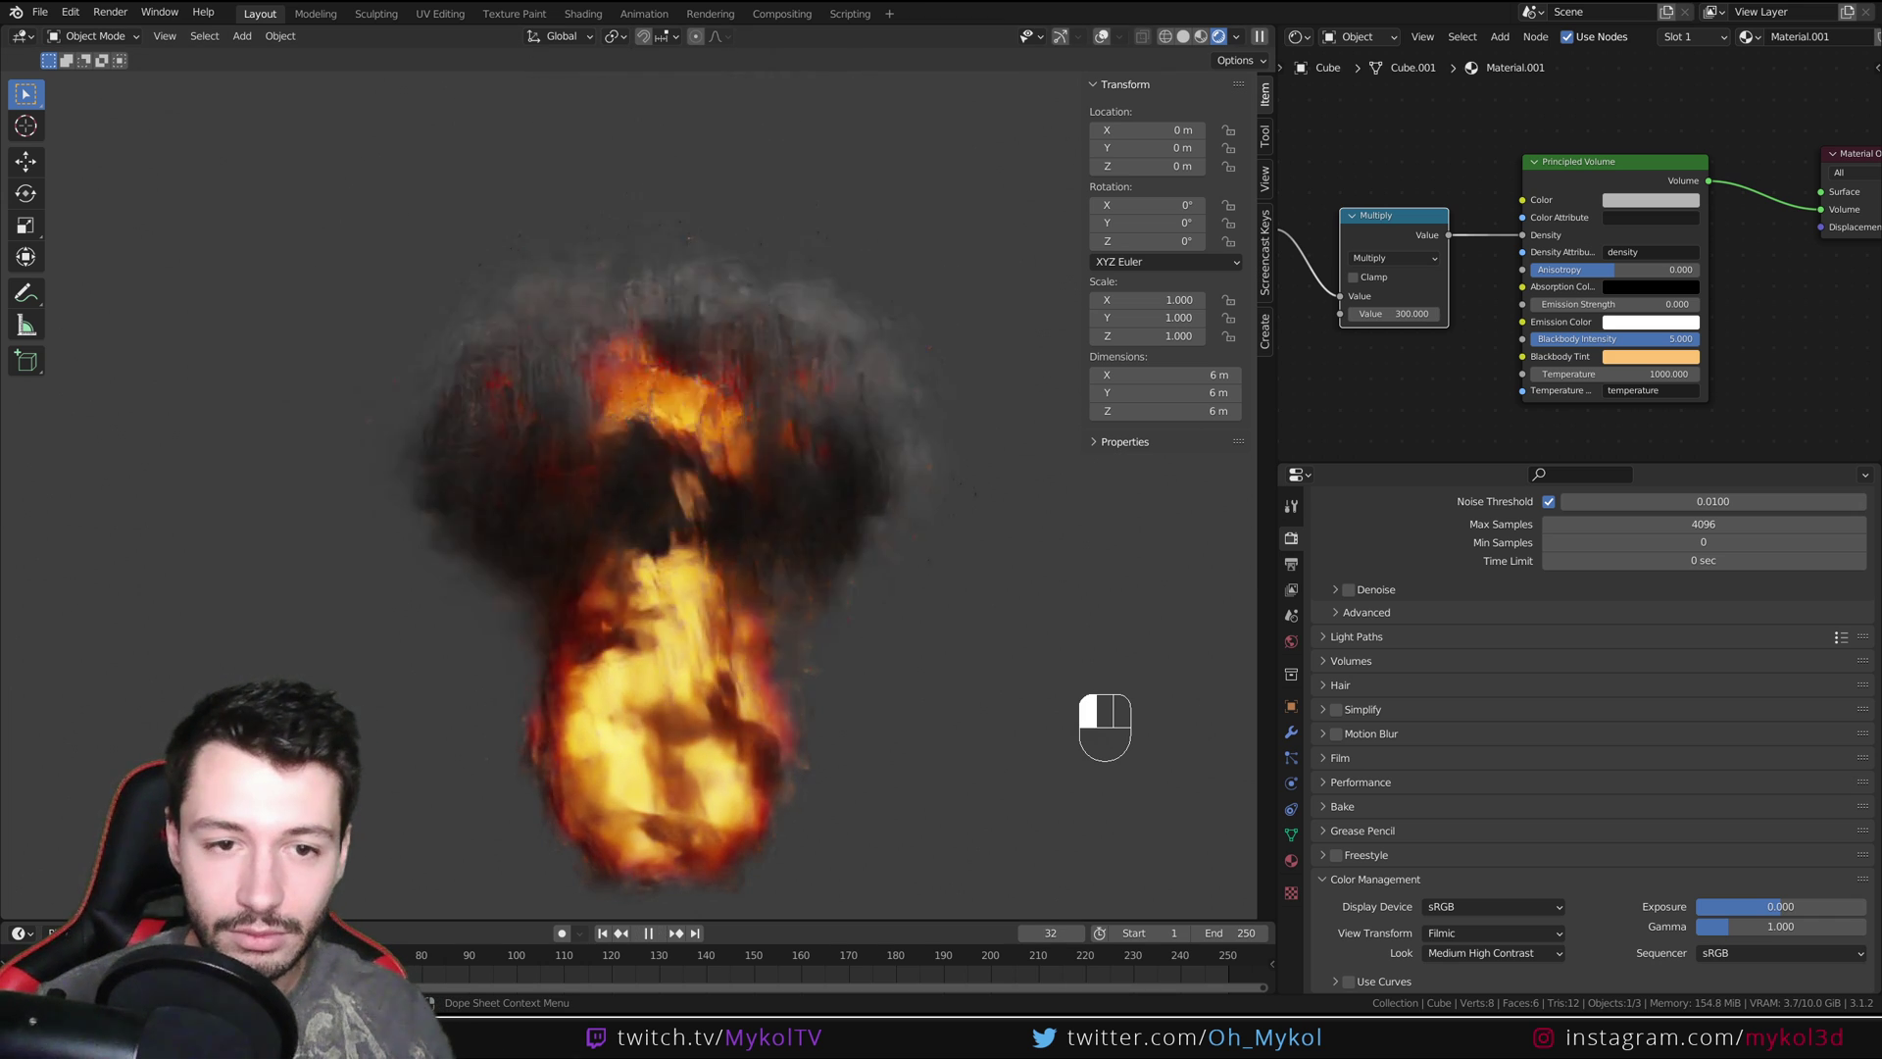
{"action": "key", "text": "Escape"}
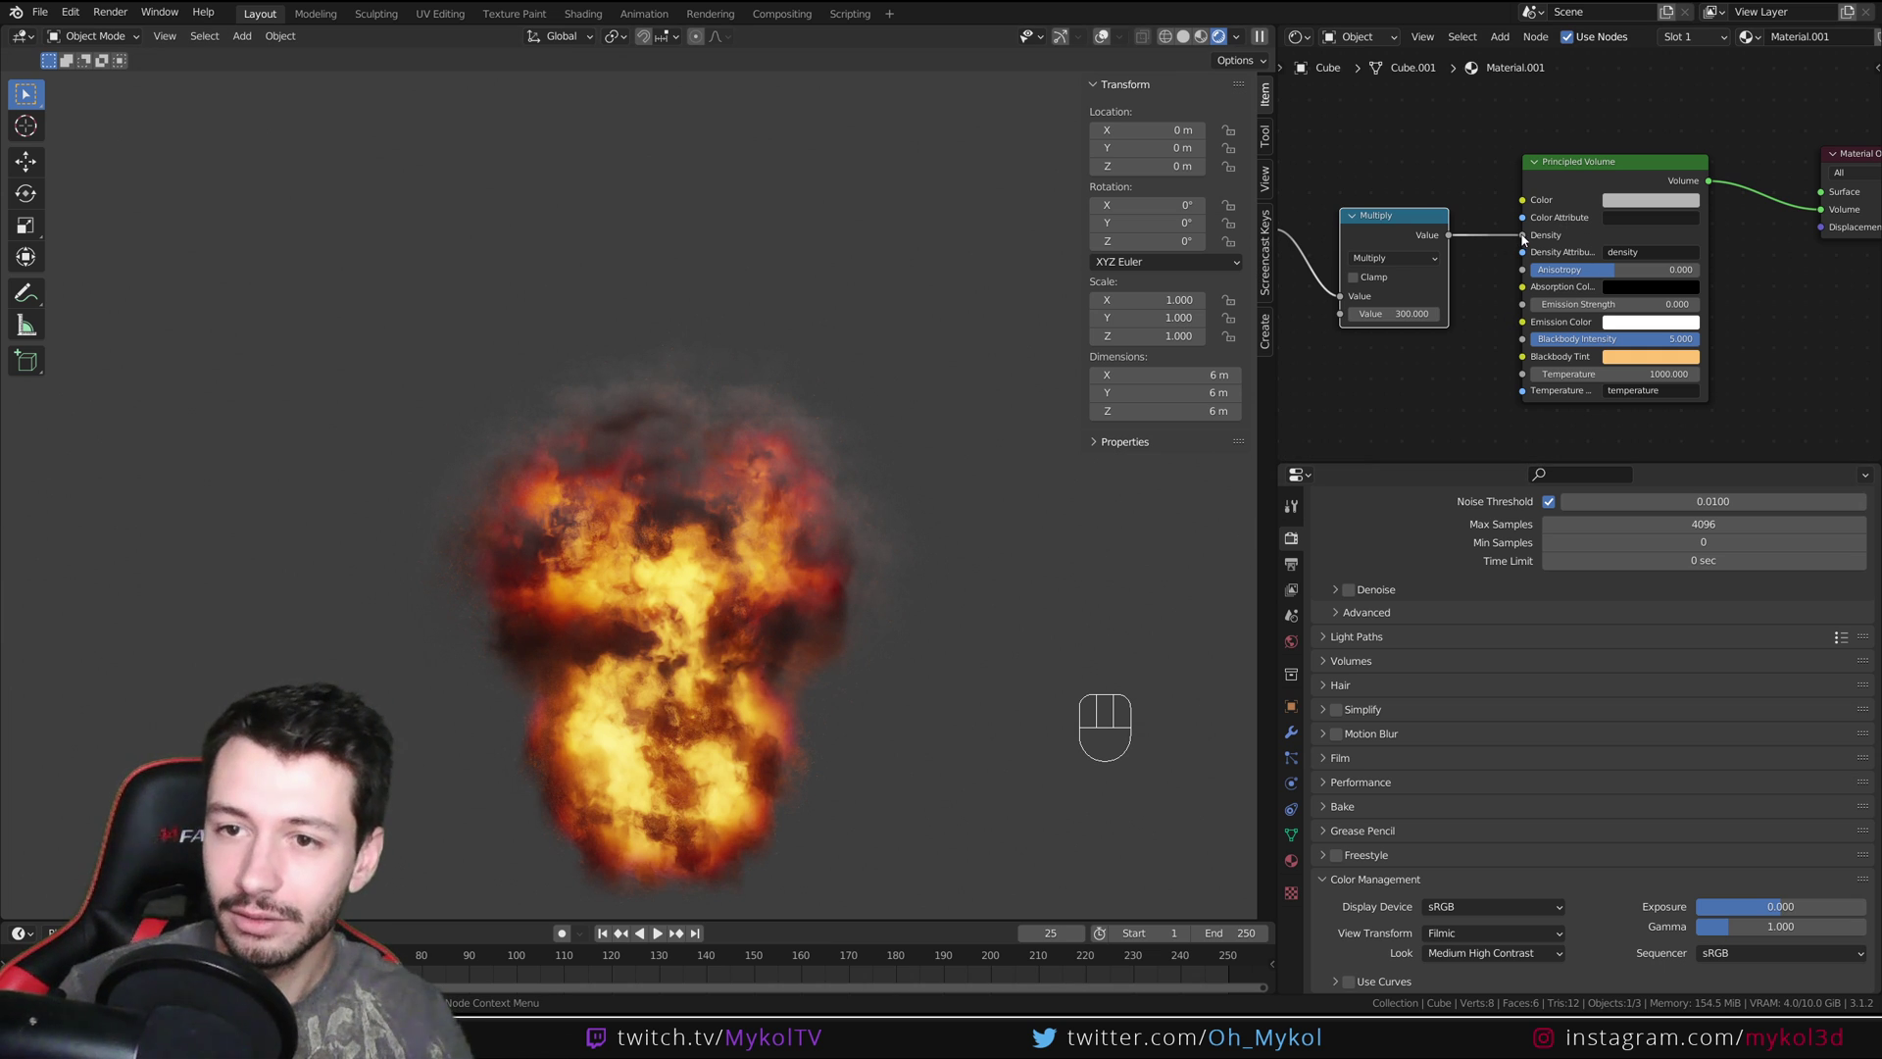
Scrub back and replay the animation to review how the fire and smoke develop up to about frame 47
{"action": "mouse_move", "coordinate": [1522, 237]}
{"action": "left_mouse_down"}
{"action": "mouse_move", "coordinate": [1497, 236]}
{"action": "mouse_move", "coordinate": [1523, 235]}
{"action": "left_mouse_up"}
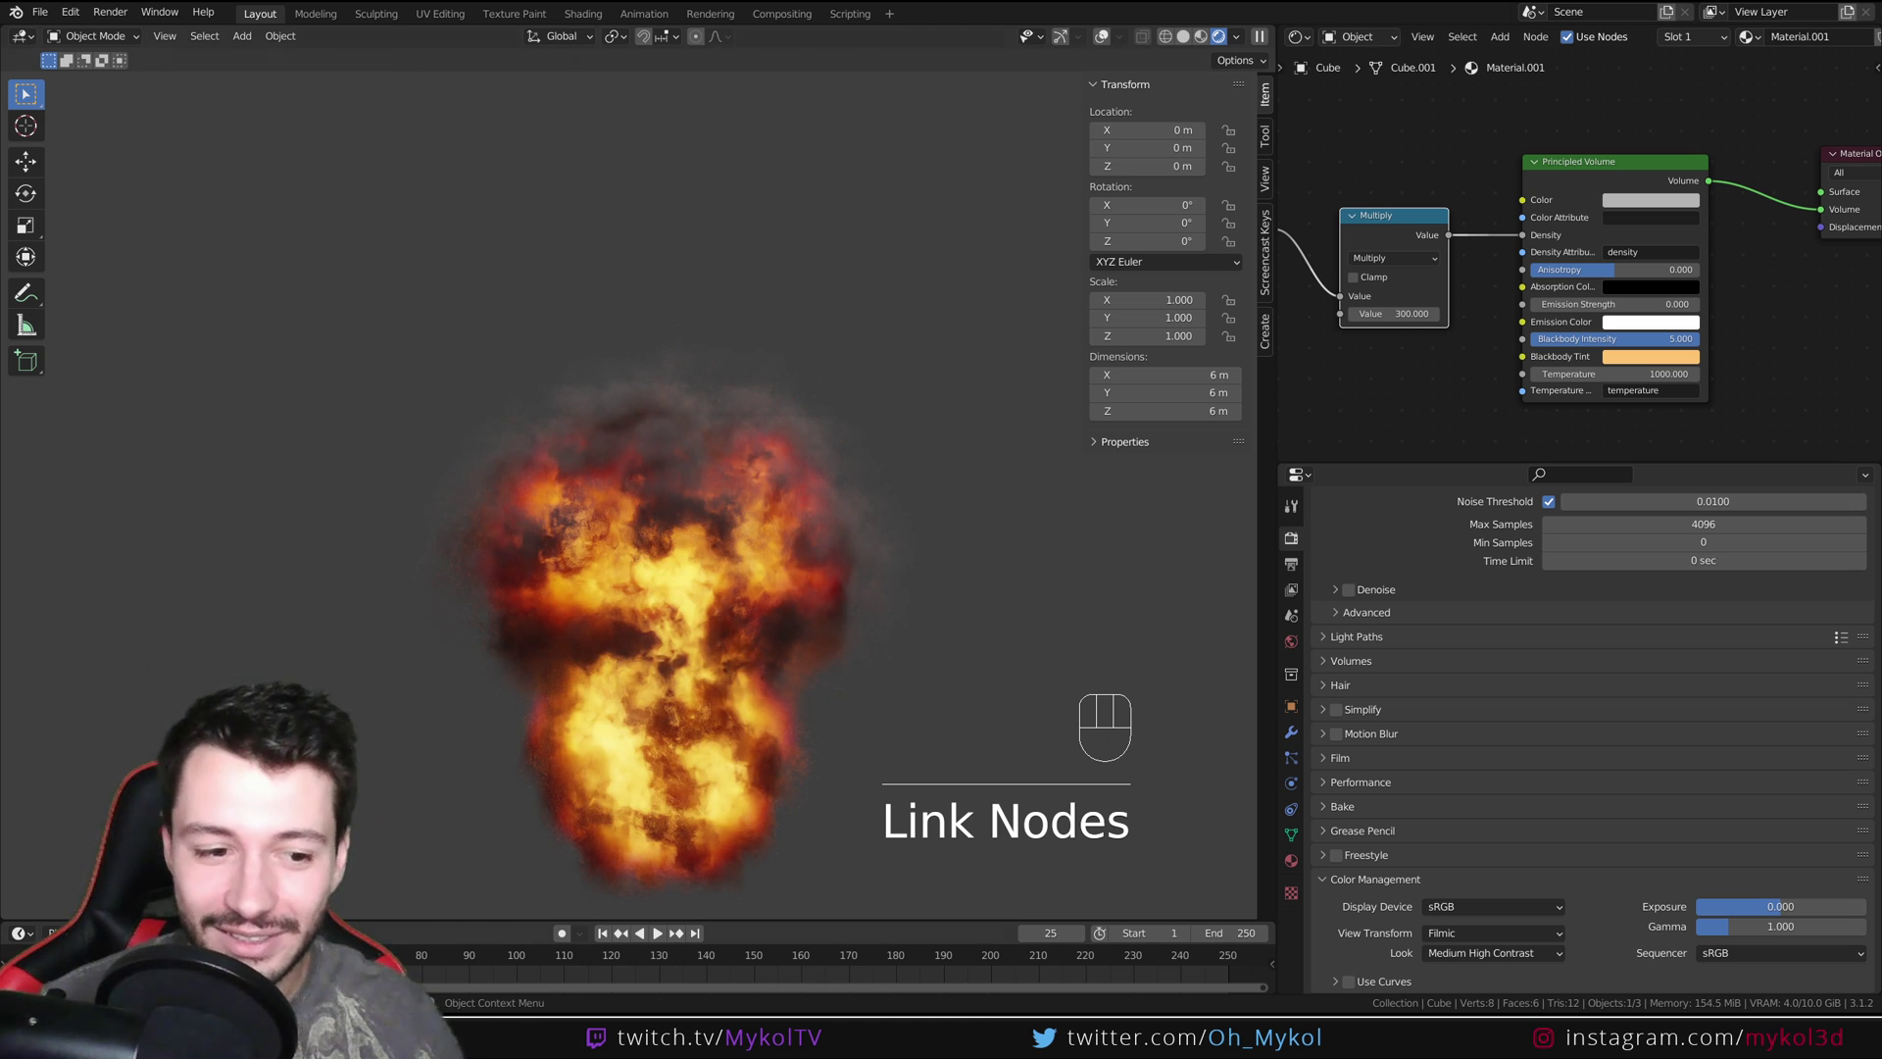
{"action": "left_click_drag", "start_coordinate": [160, 966], "coordinate": [66, 966]}
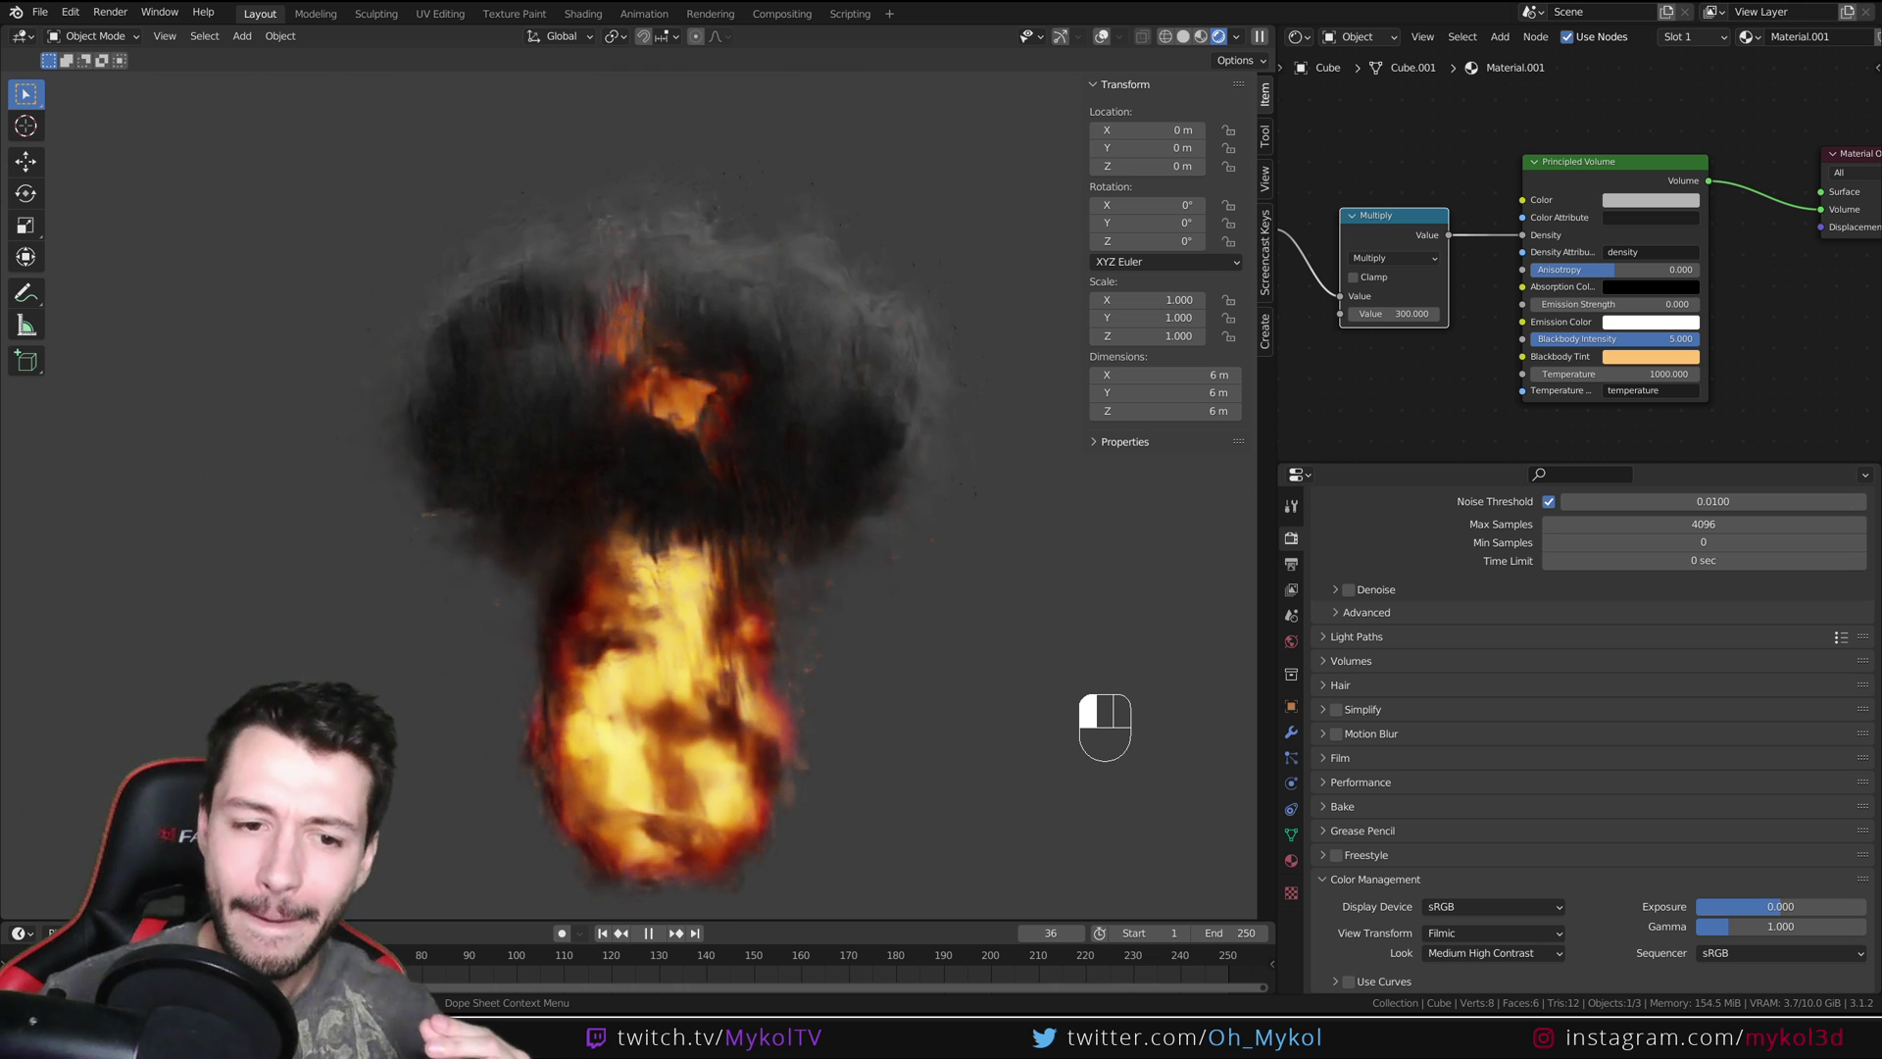
{"action": "left_click_drag", "start_coordinate": [211, 966], "coordinate": [75, 965]}
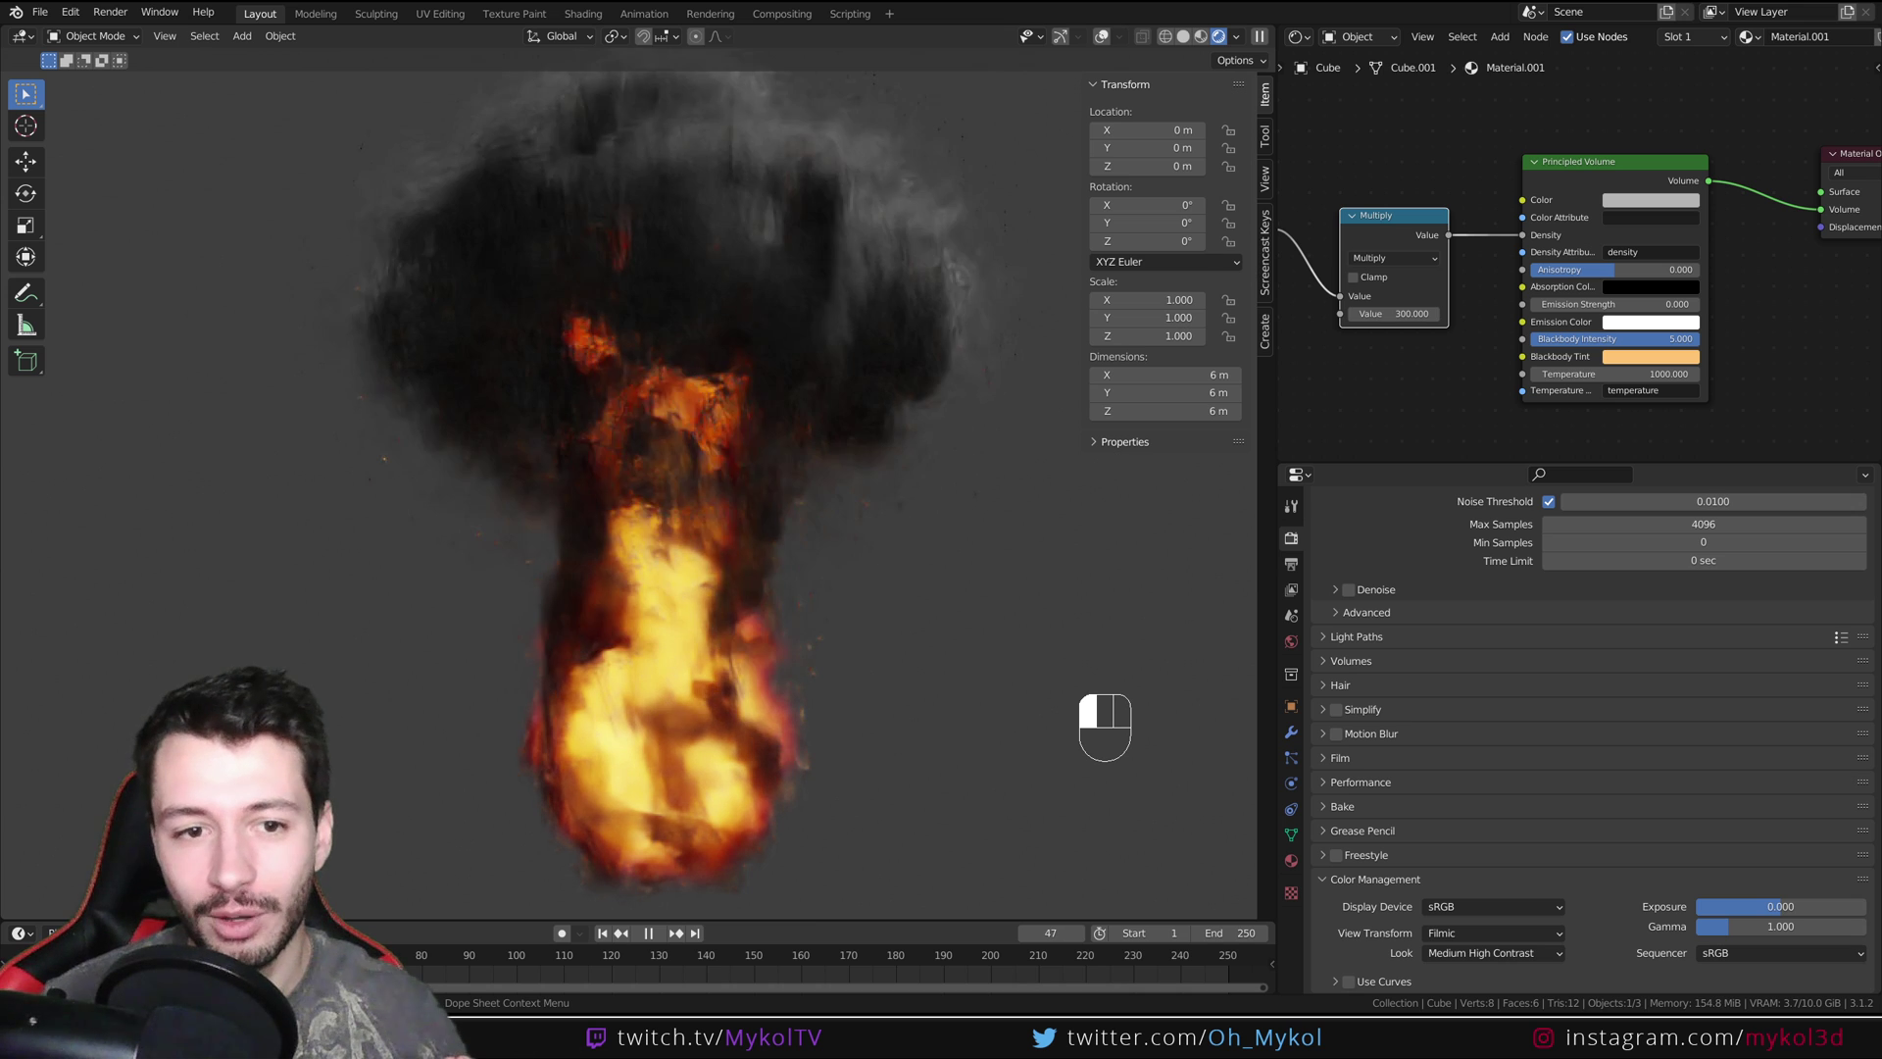
Pause the animation at frame 48 and inspect the whole mushroom cloud from a wider, rotated view
{"action": "key", "text": "space"}
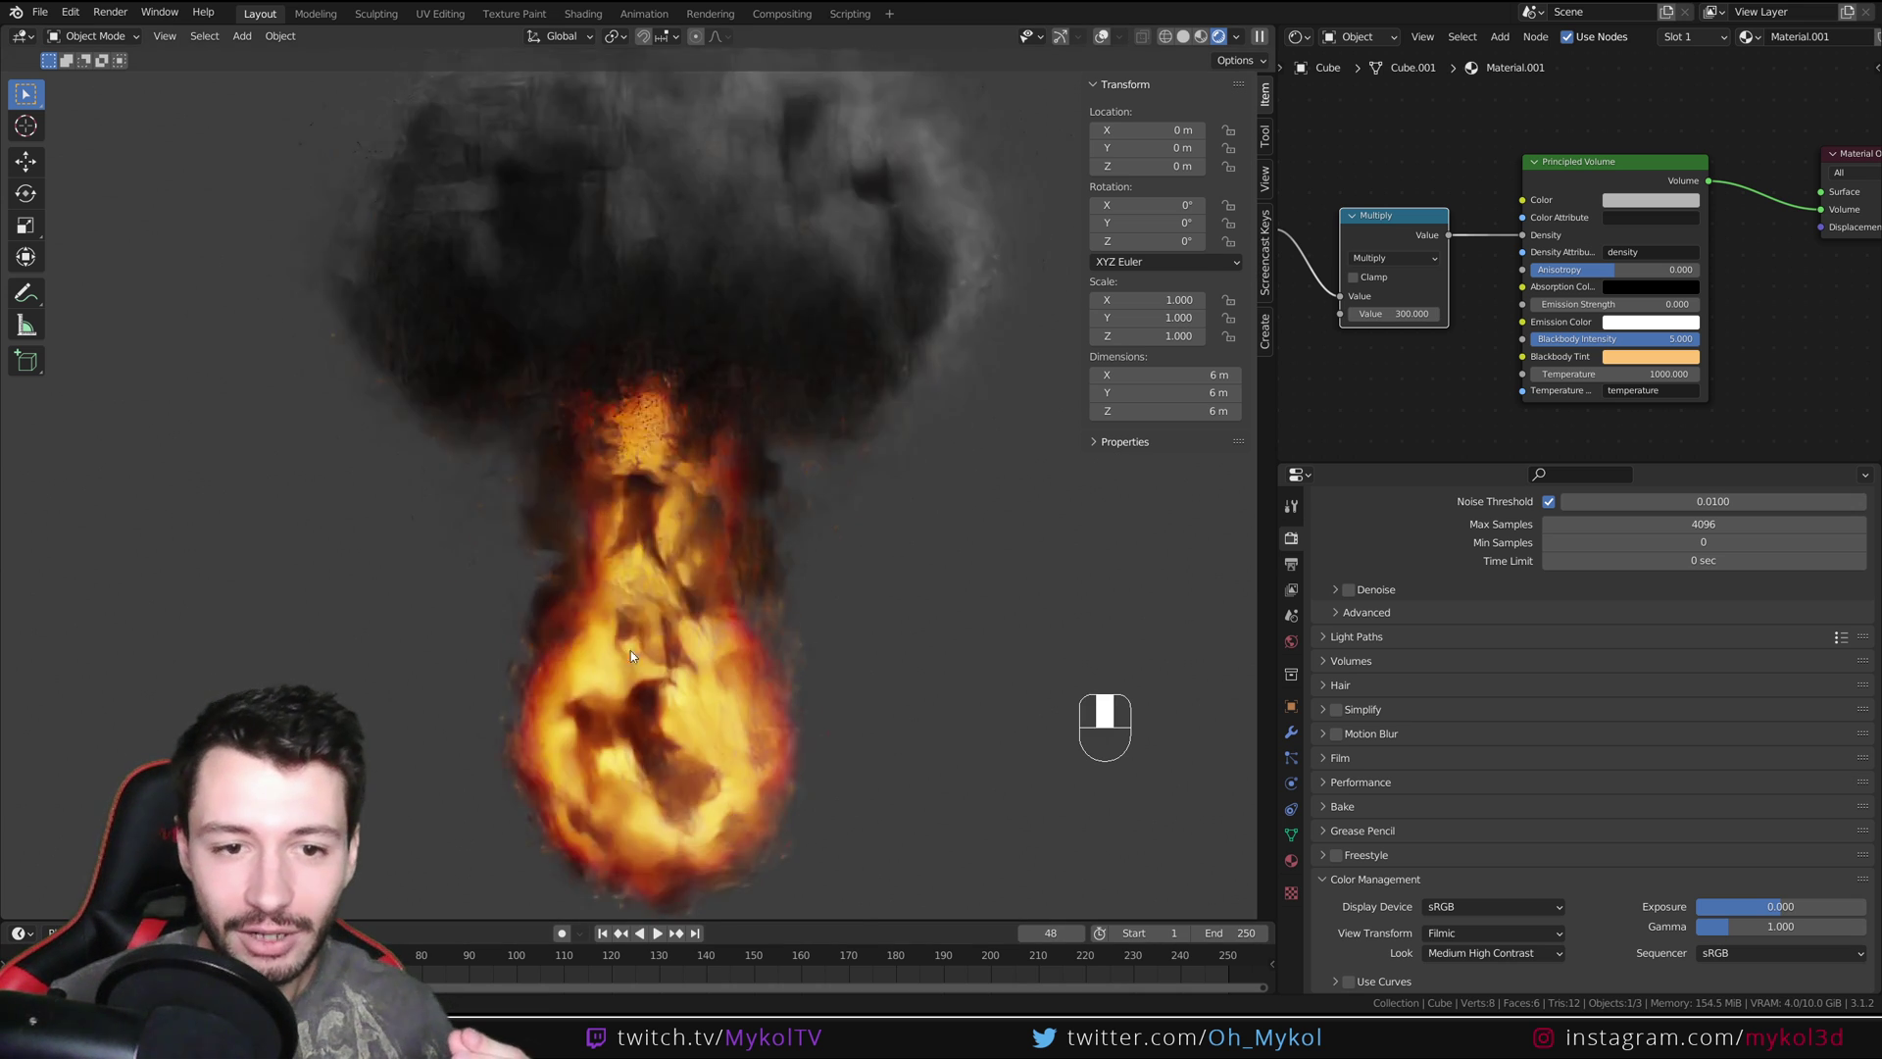
{"action": "scroll", "coordinate": [632, 649], "scroll_direction": "down", "scroll_amount": 3}
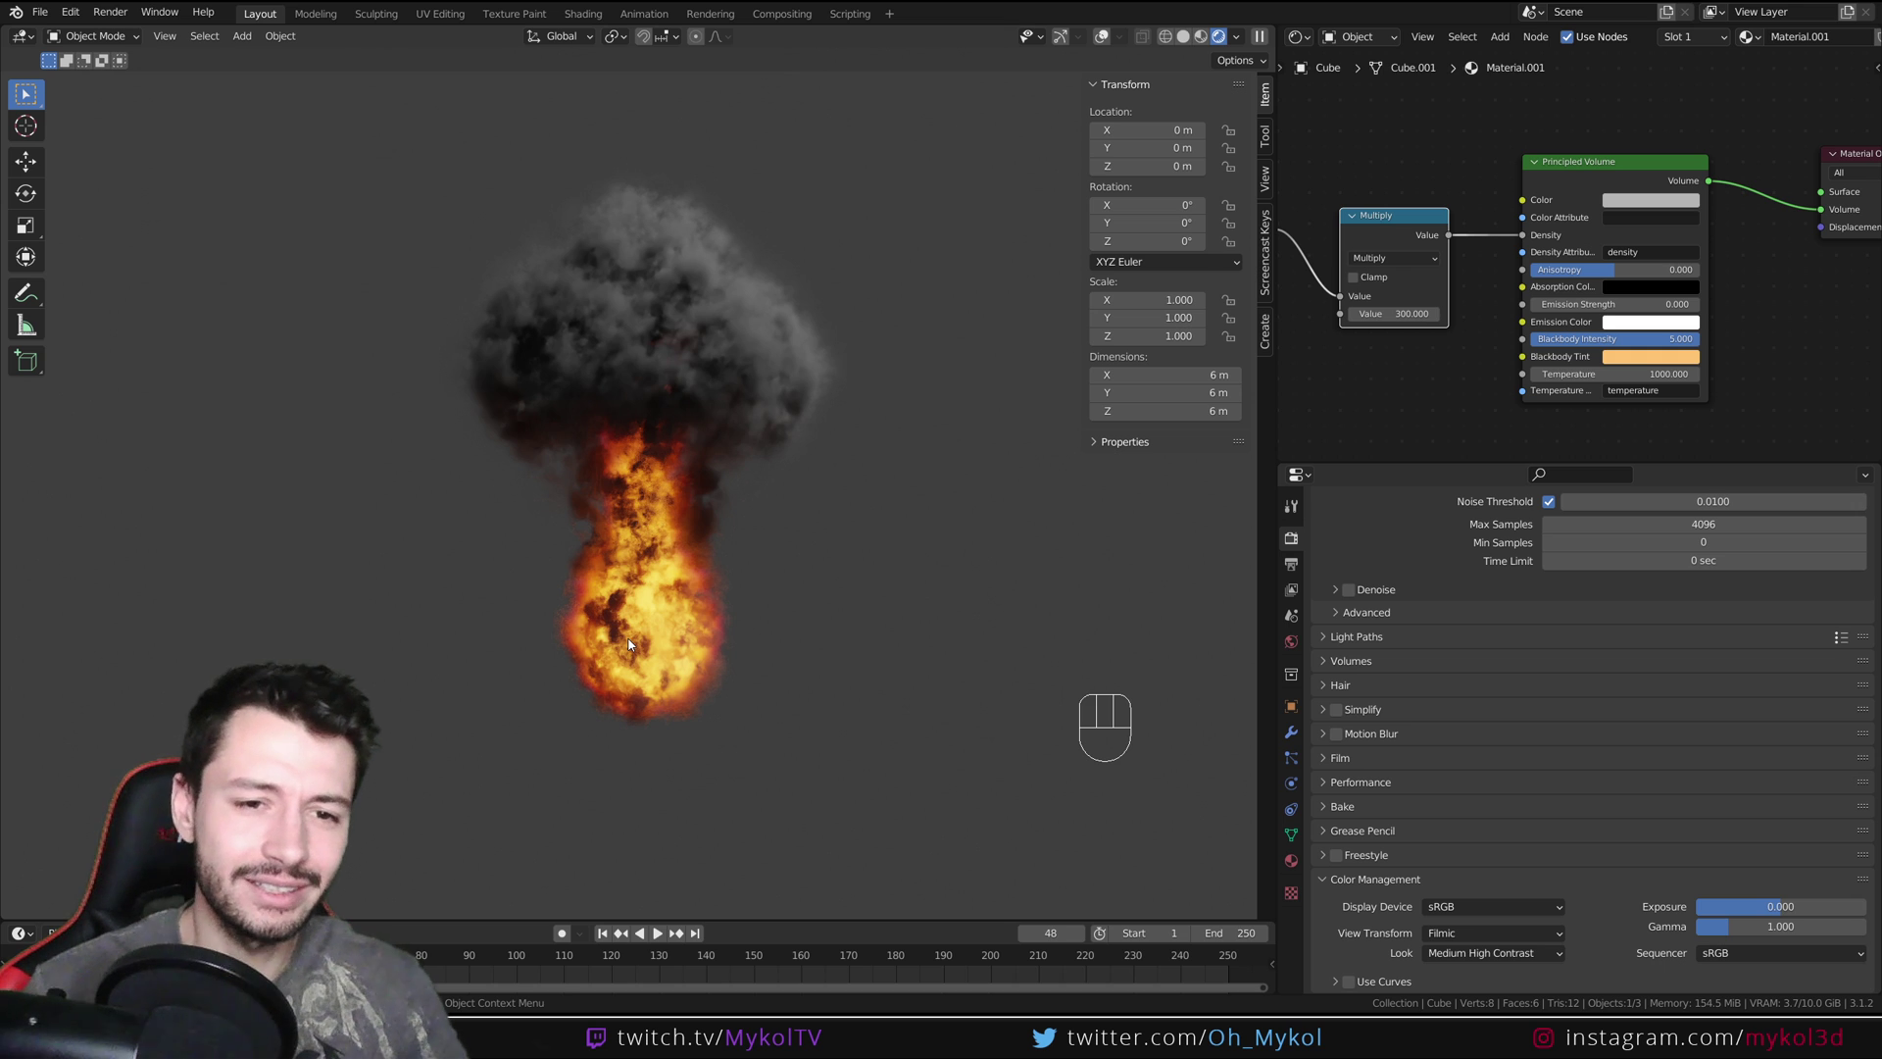
{"action": "middle_click_drag", "start_coordinate": [633, 633], "coordinate": [820, 665]}
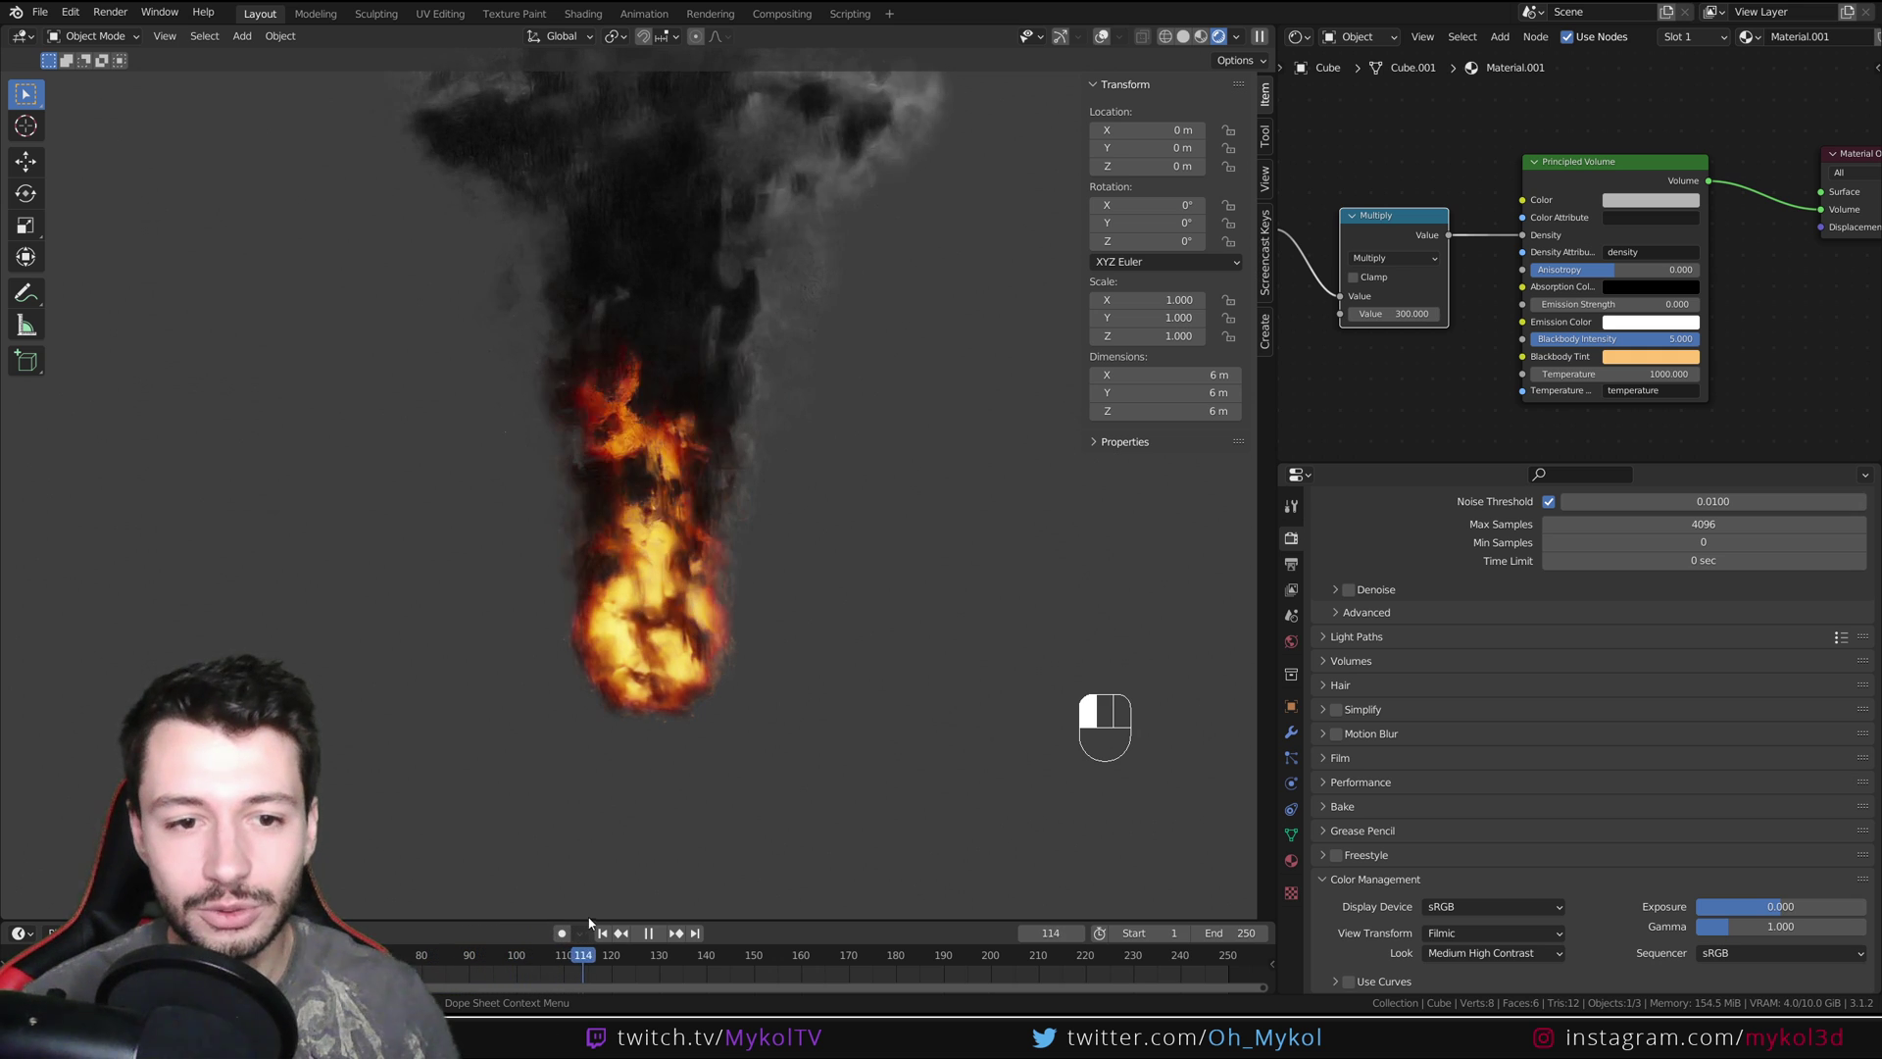
Review the burning column around frame 137, and scrub the animation back to frame 23
{"action": "key", "text": "space"}
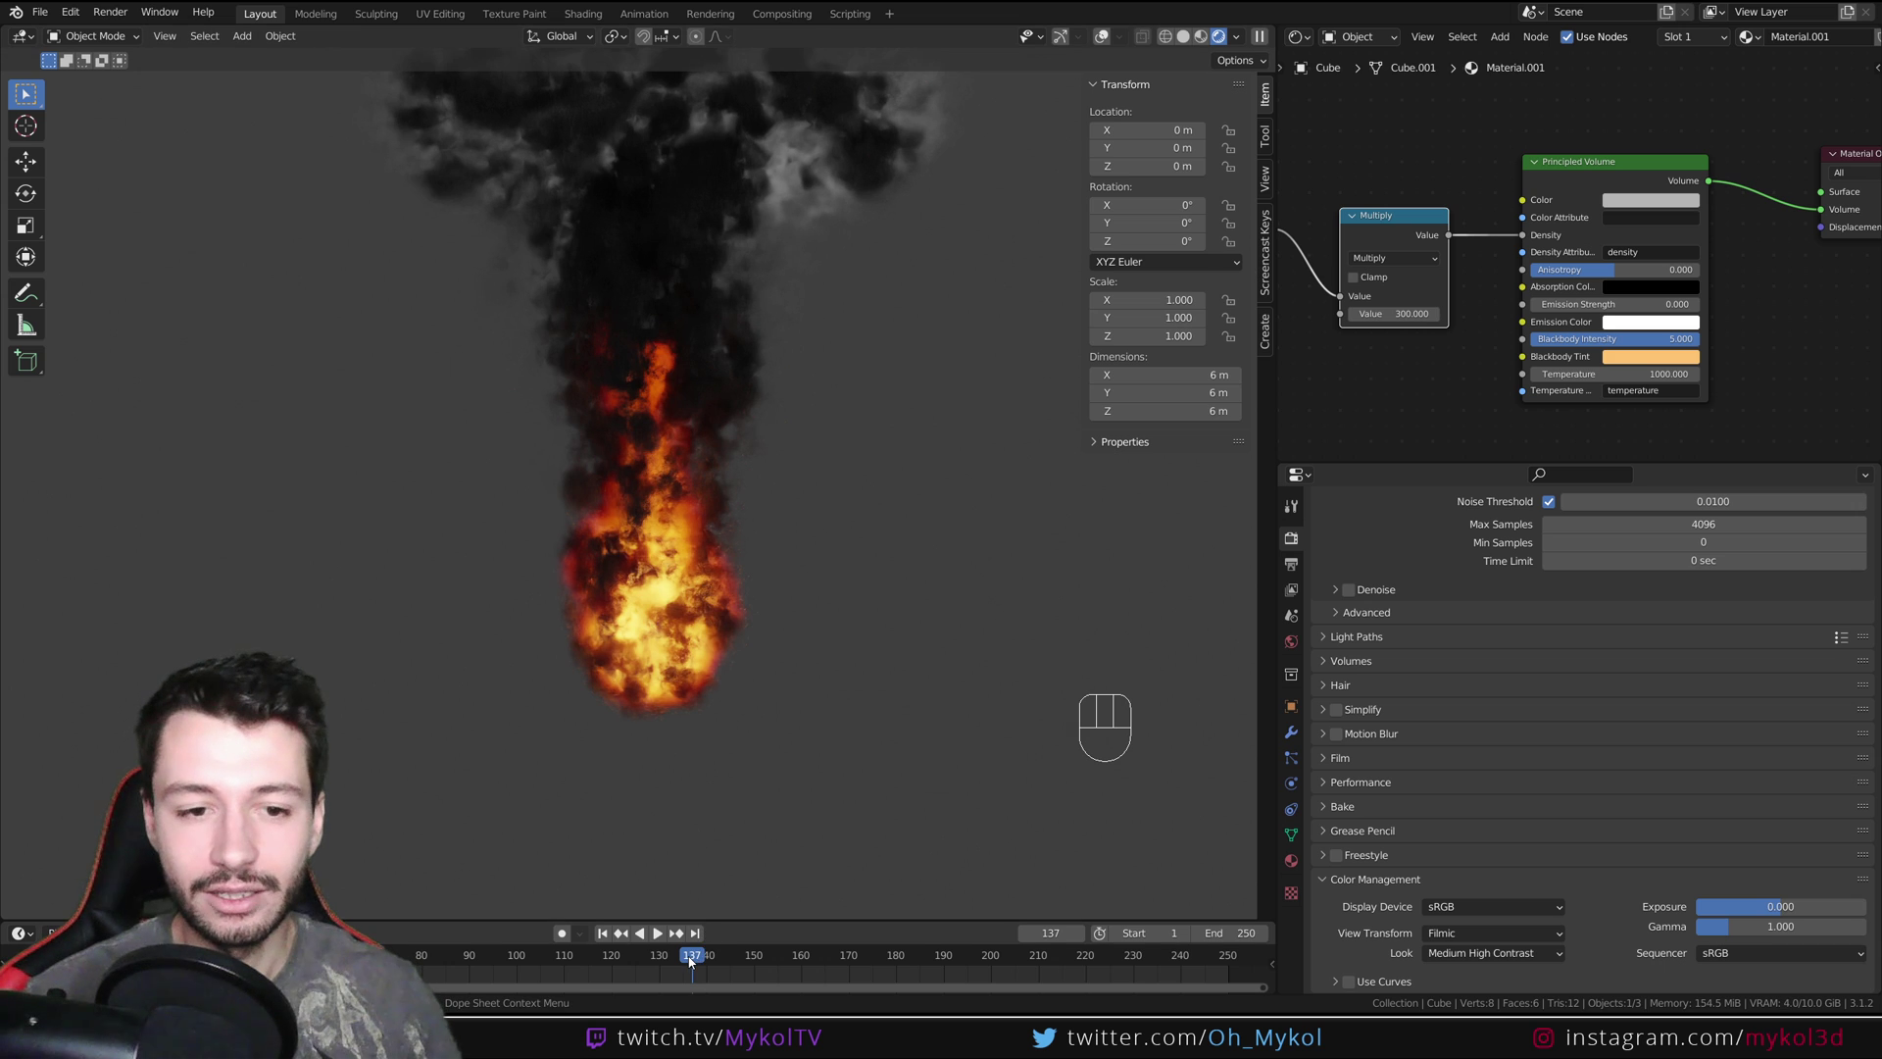
{"action": "key", "text": "space"}
{"action": "left_click_drag", "start_coordinate": [691, 961], "coordinate": [151, 961]}
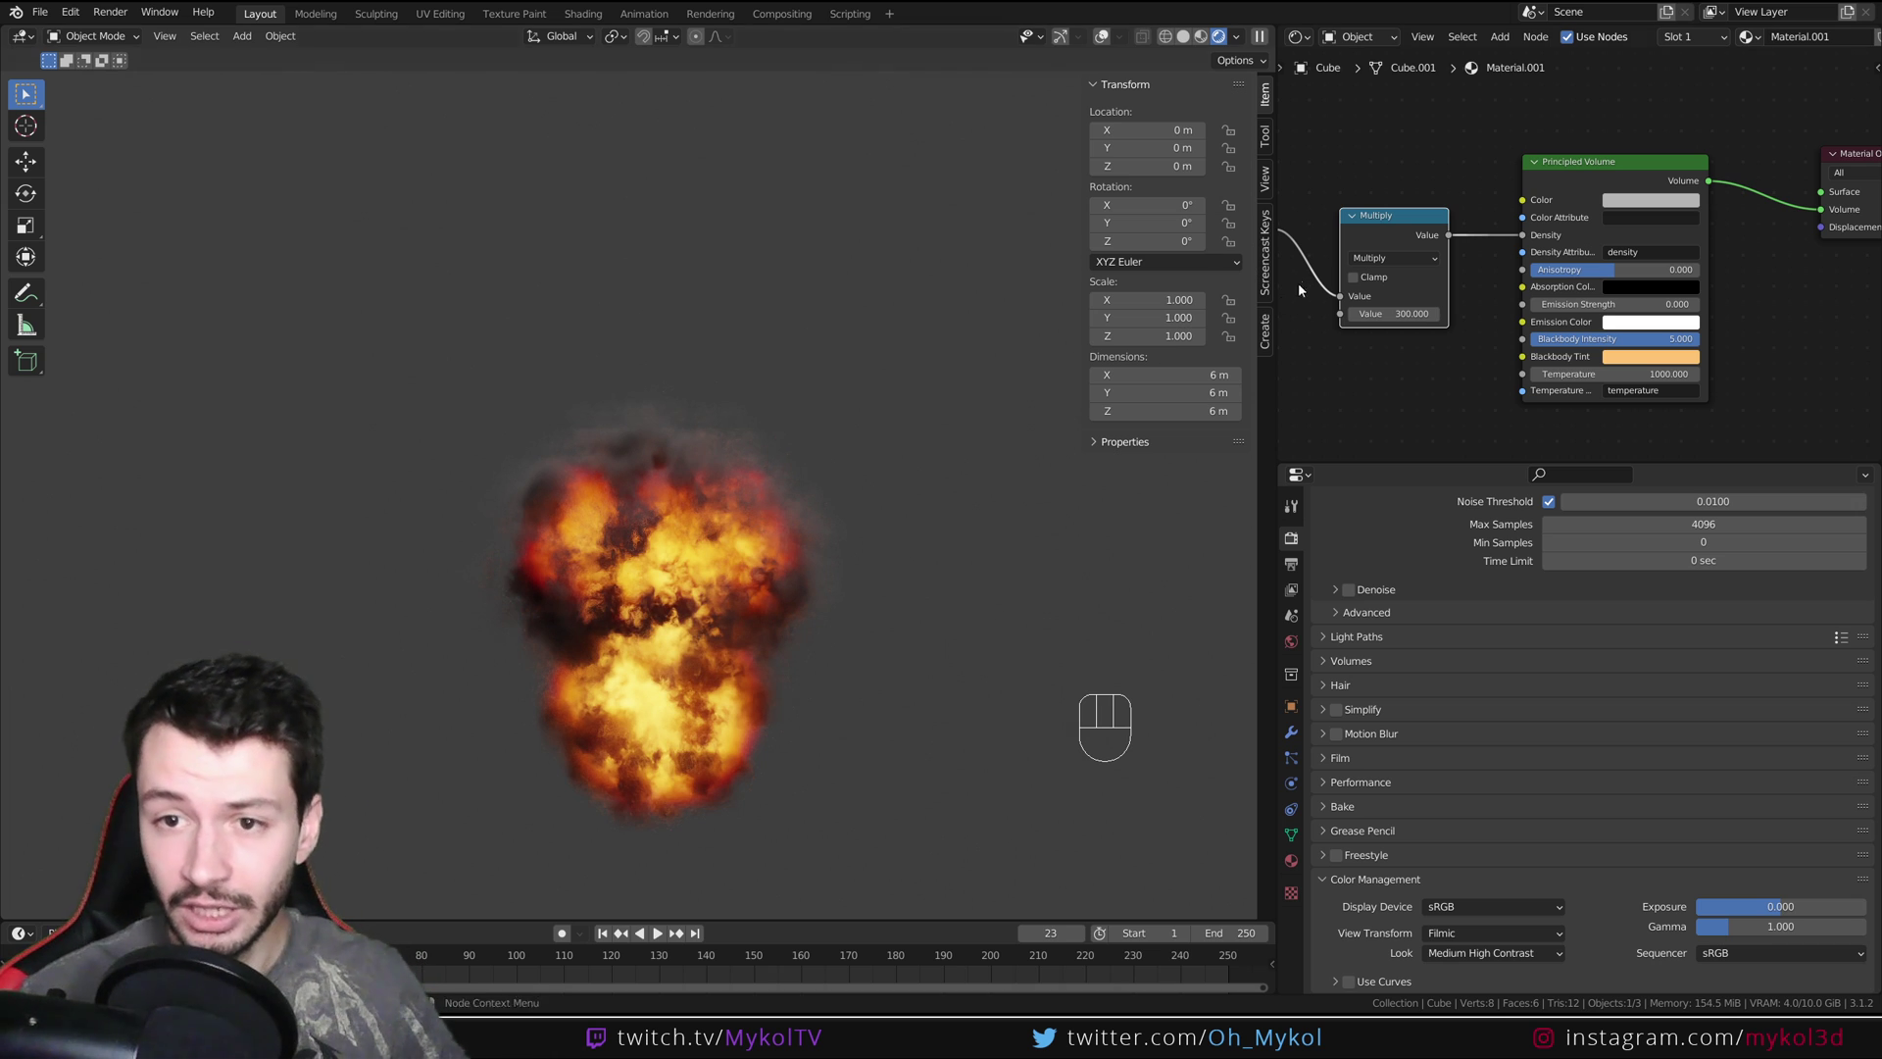
Review the Musgrave Texture node feeding the density, and play the explosion from frame 23, pausing at frame 171
{"action": "middle_click_drag", "start_coordinate": [1298, 282], "coordinate": [1396, 280]}
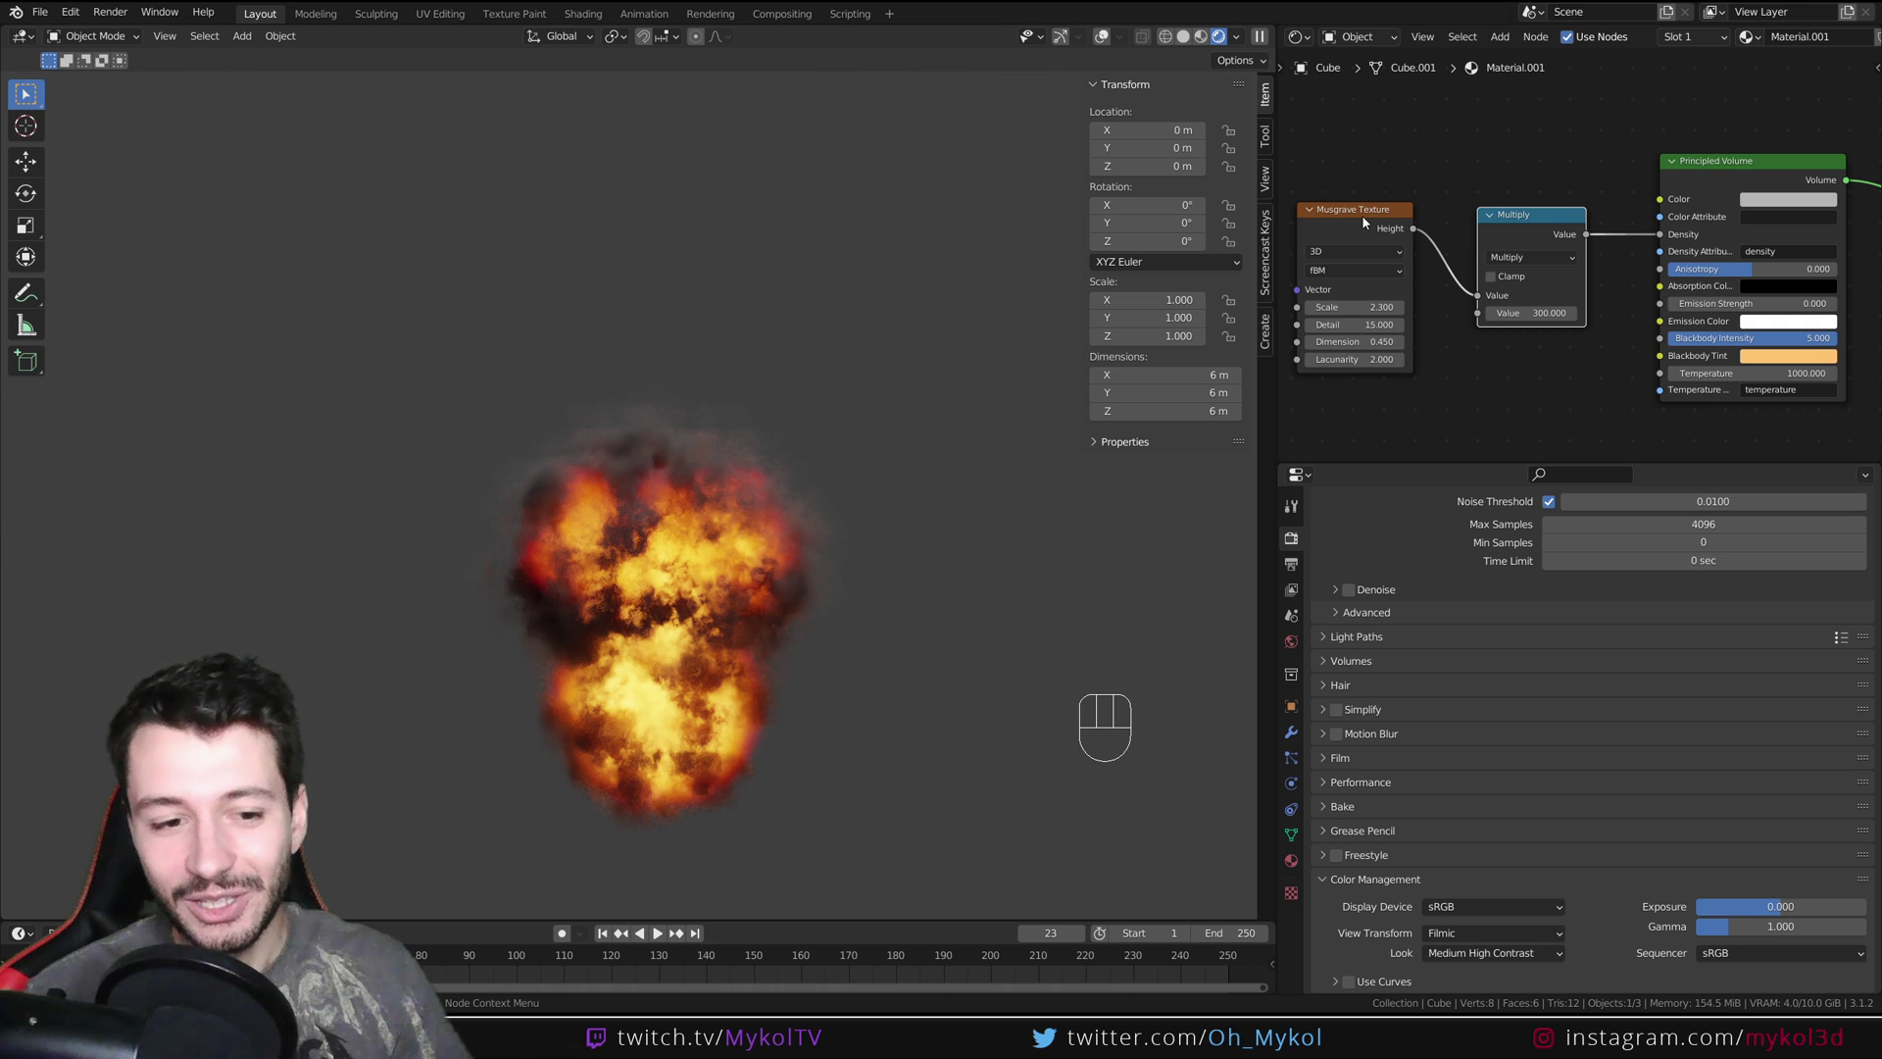
{"action": "key", "text": "space"}
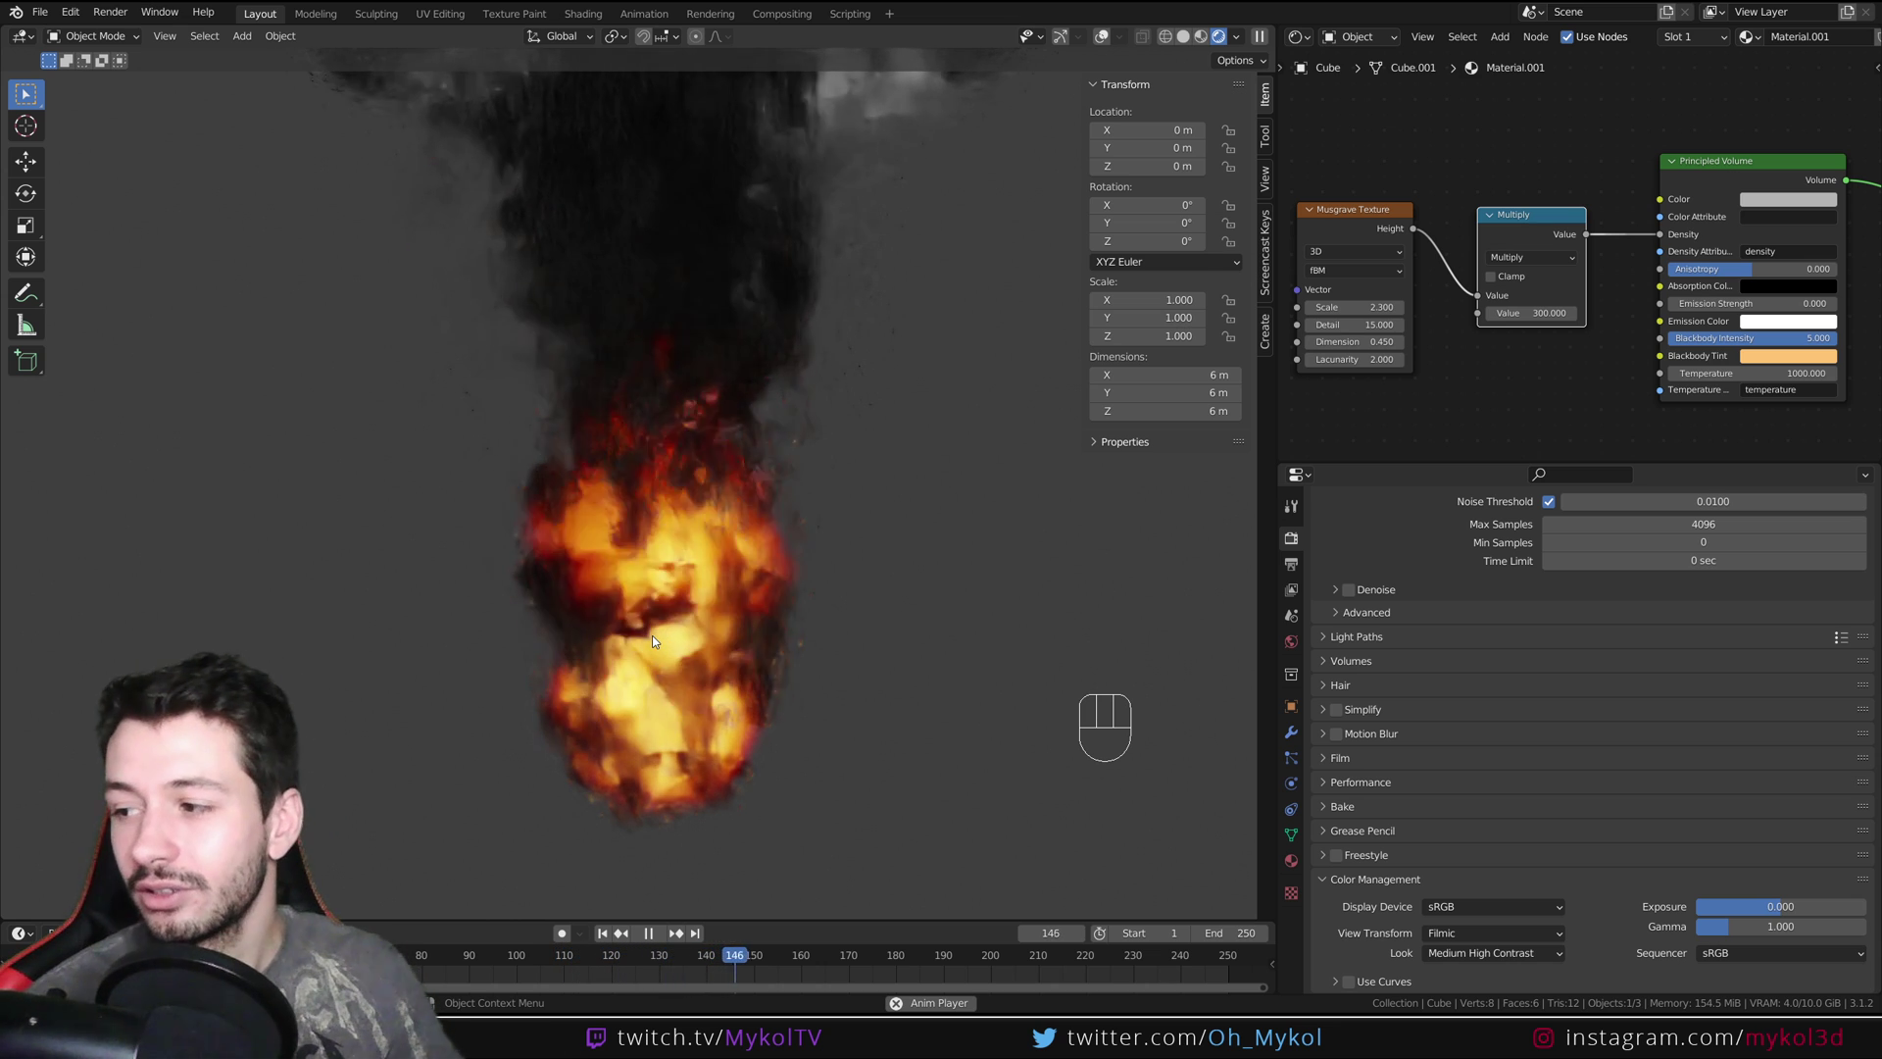
{"action": "key", "text": "space"}
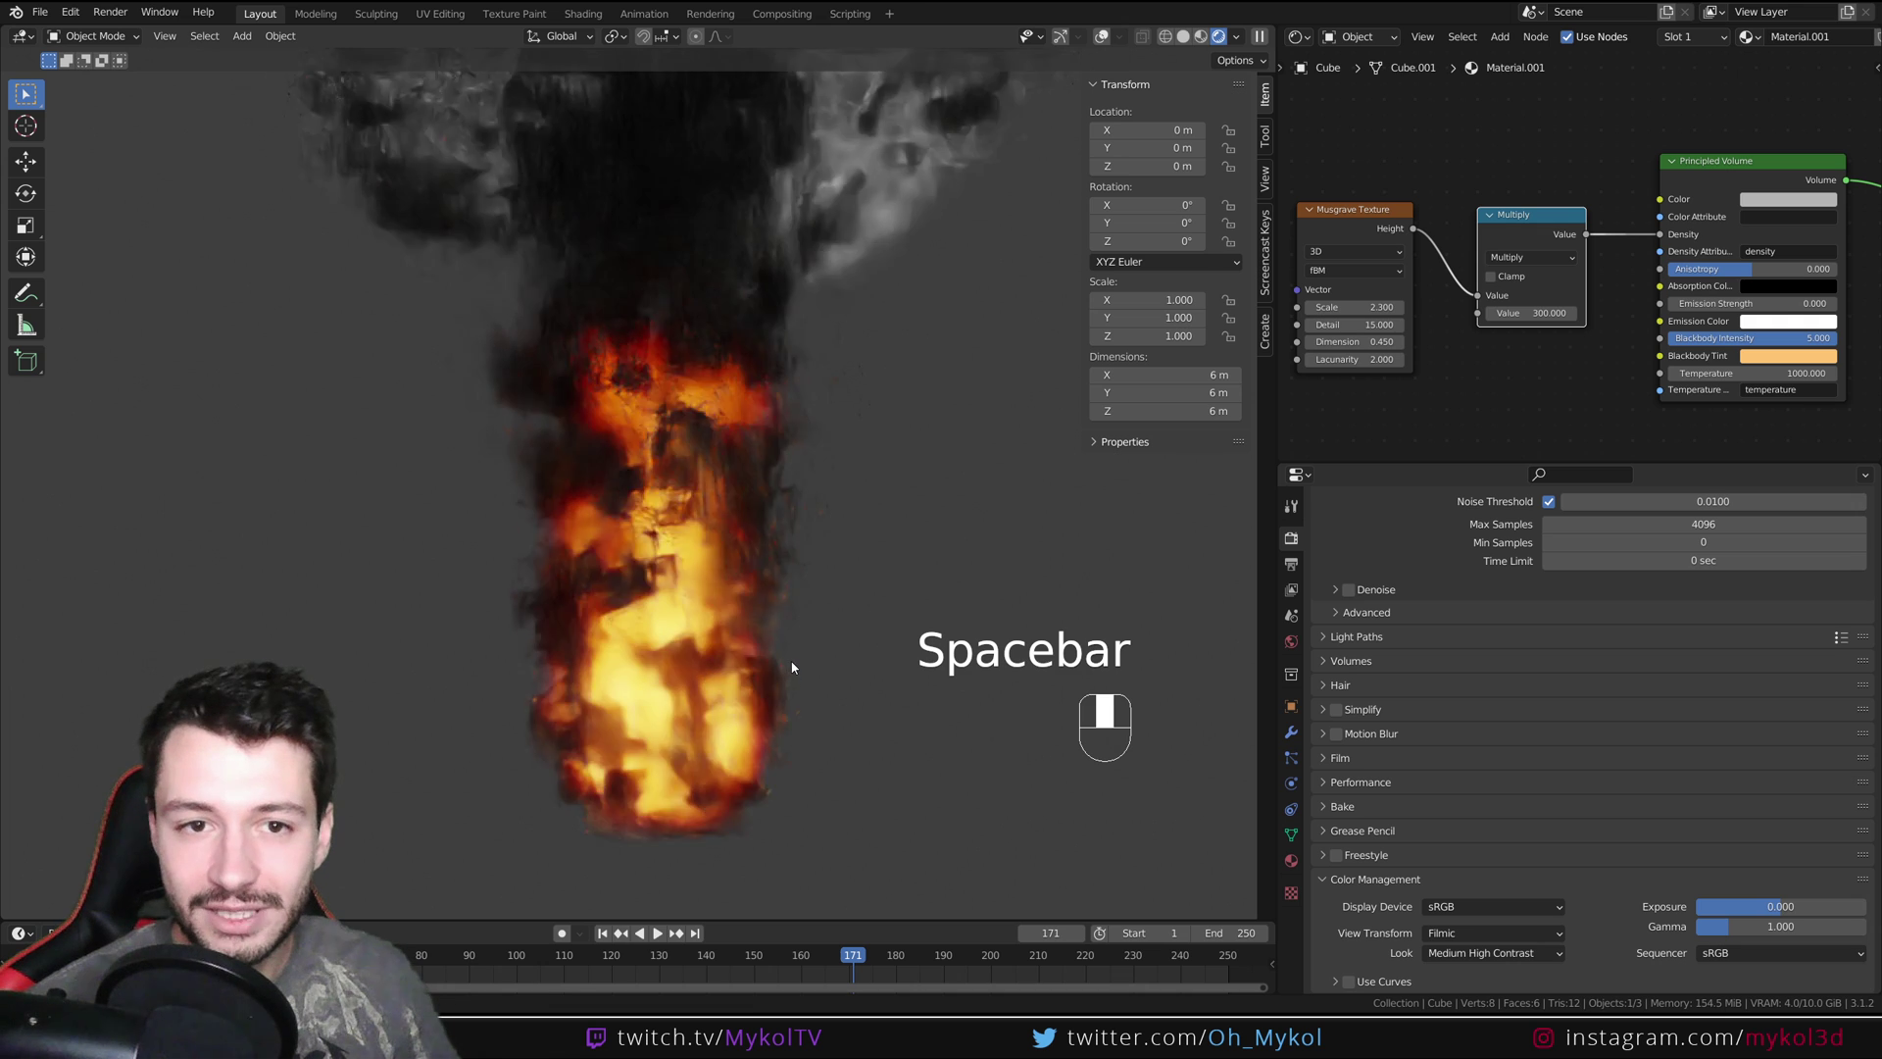
Examine the fire and smoke at frame 171 from afar and close up, and replay the animation, stopping at frame 55
{"action": "scroll", "coordinate": [774, 603], "scroll_direction": "down", "scroll_amount": 4}
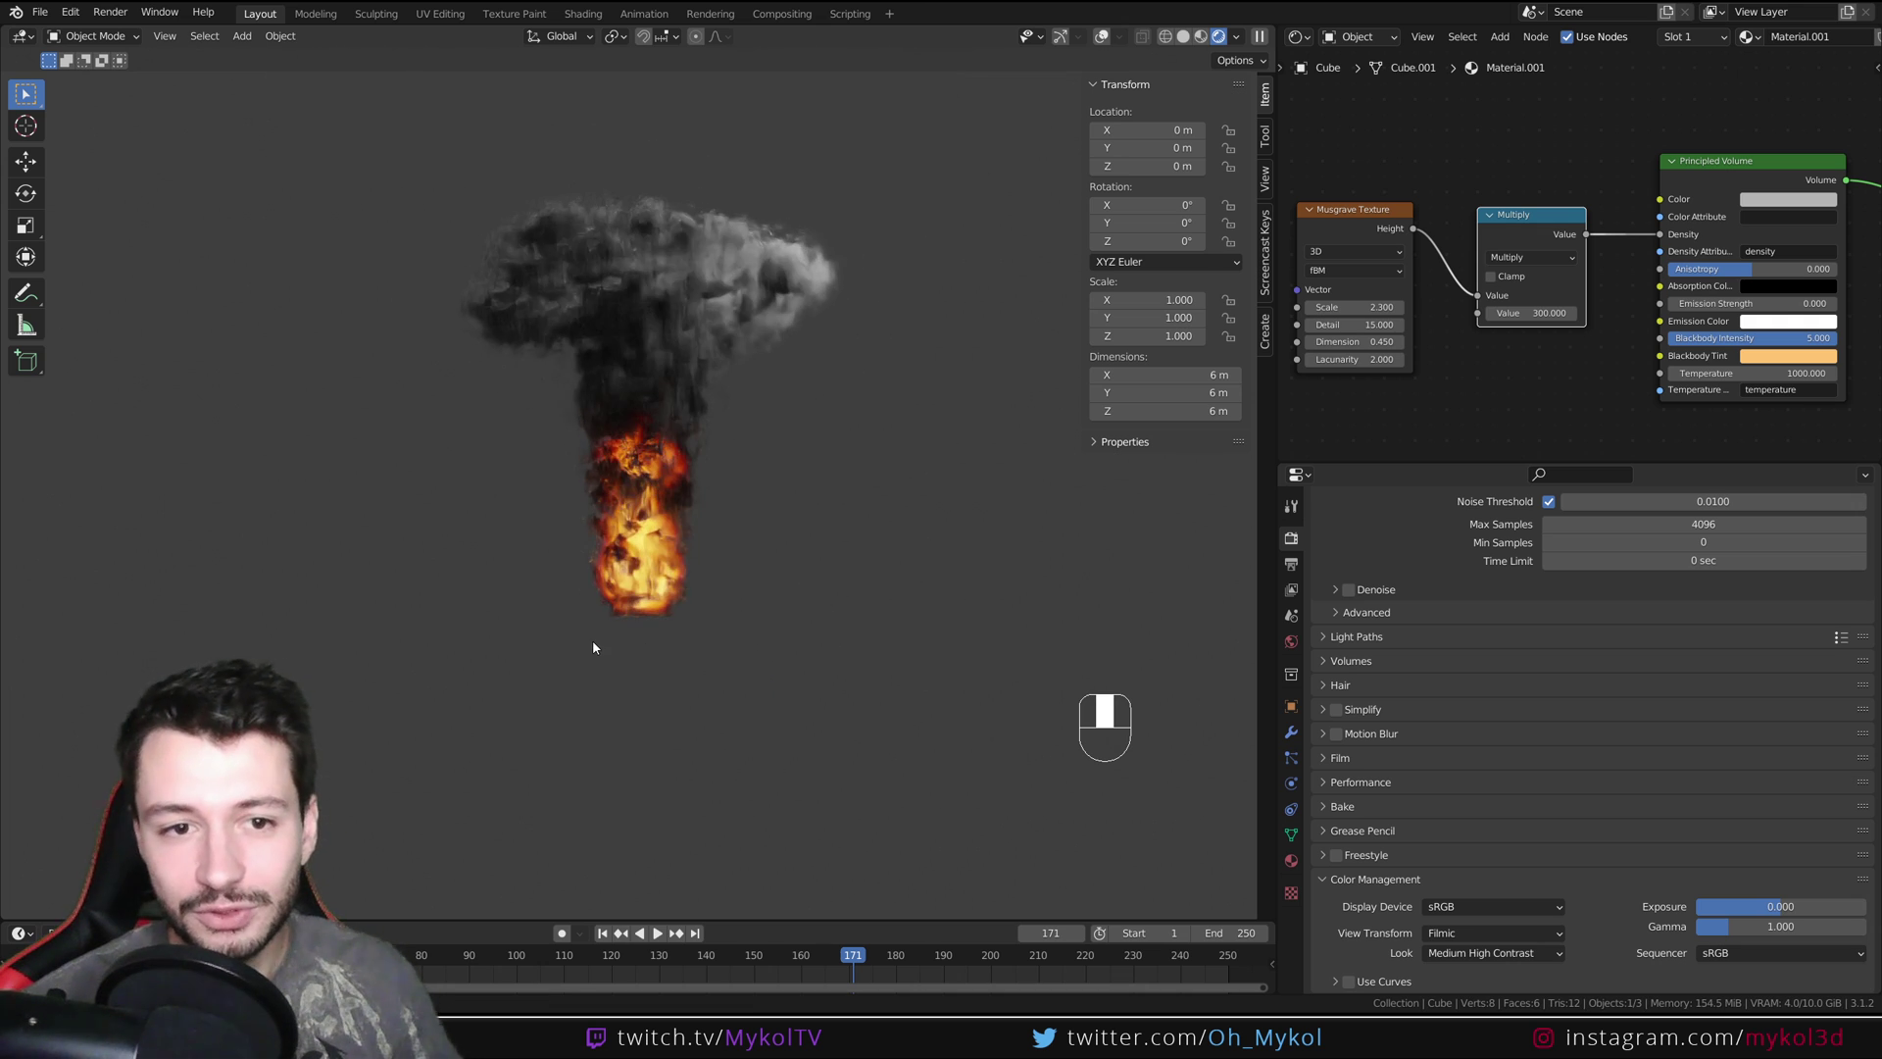
{"action": "middle_click_drag", "start_coordinate": [592, 639], "coordinate": [667, 680]}
{"action": "scroll", "coordinate": [667, 681], "scroll_direction": "up", "scroll_amount": 2}
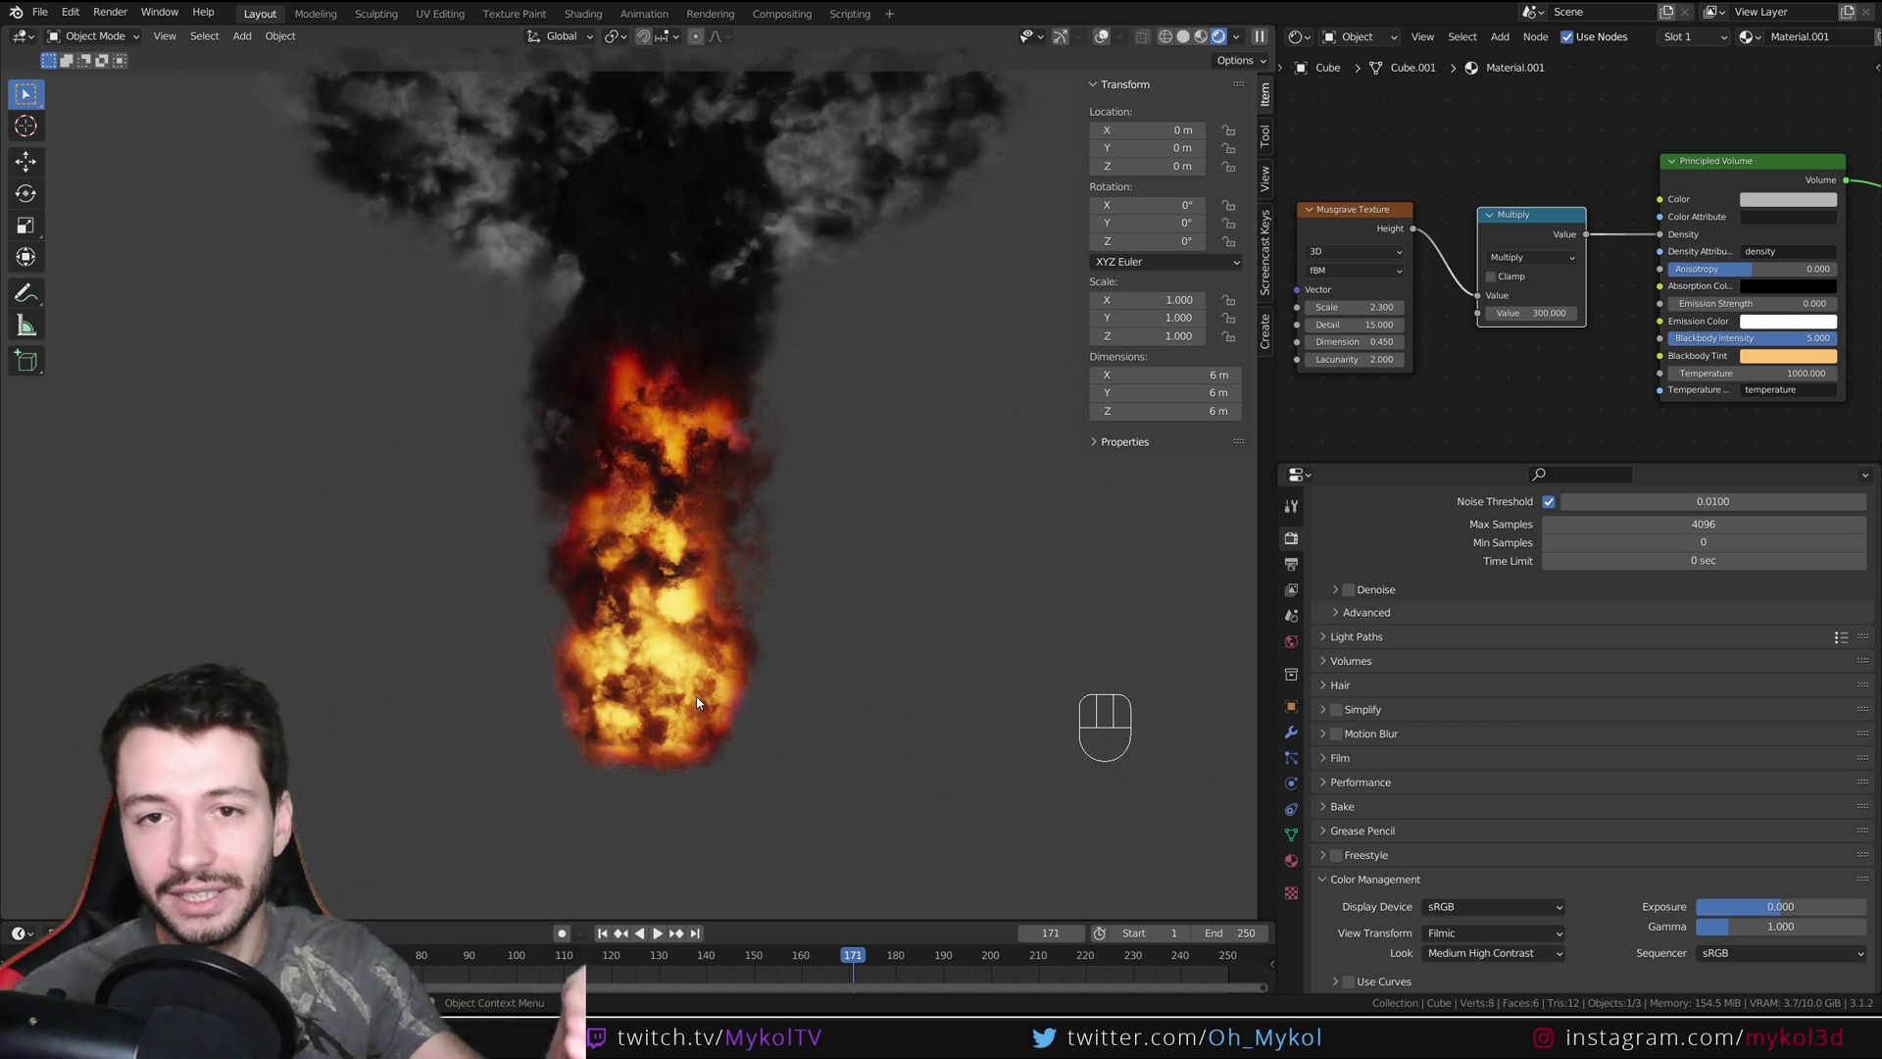
{"action": "scroll", "coordinate": [688, 723], "scroll_direction": "up", "scroll_amount": 1}
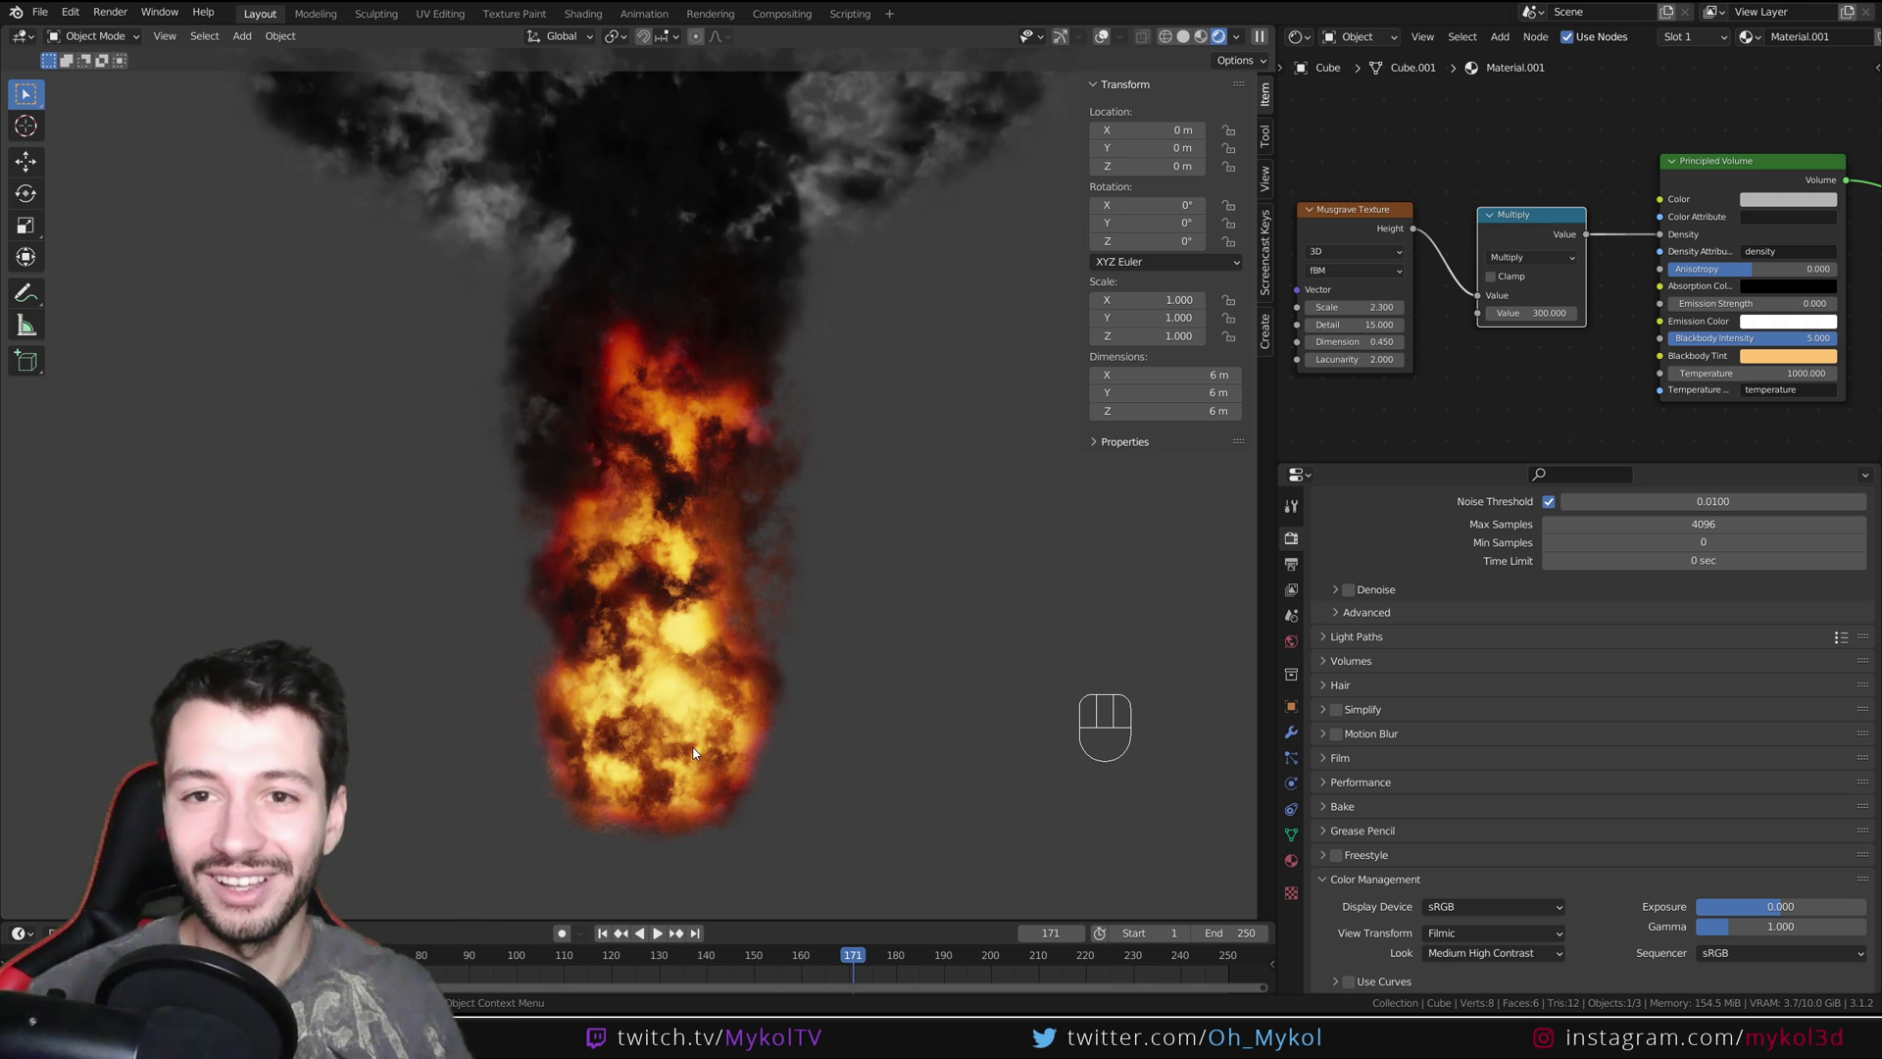
{"action": "left_click", "coordinate": [657, 933]}
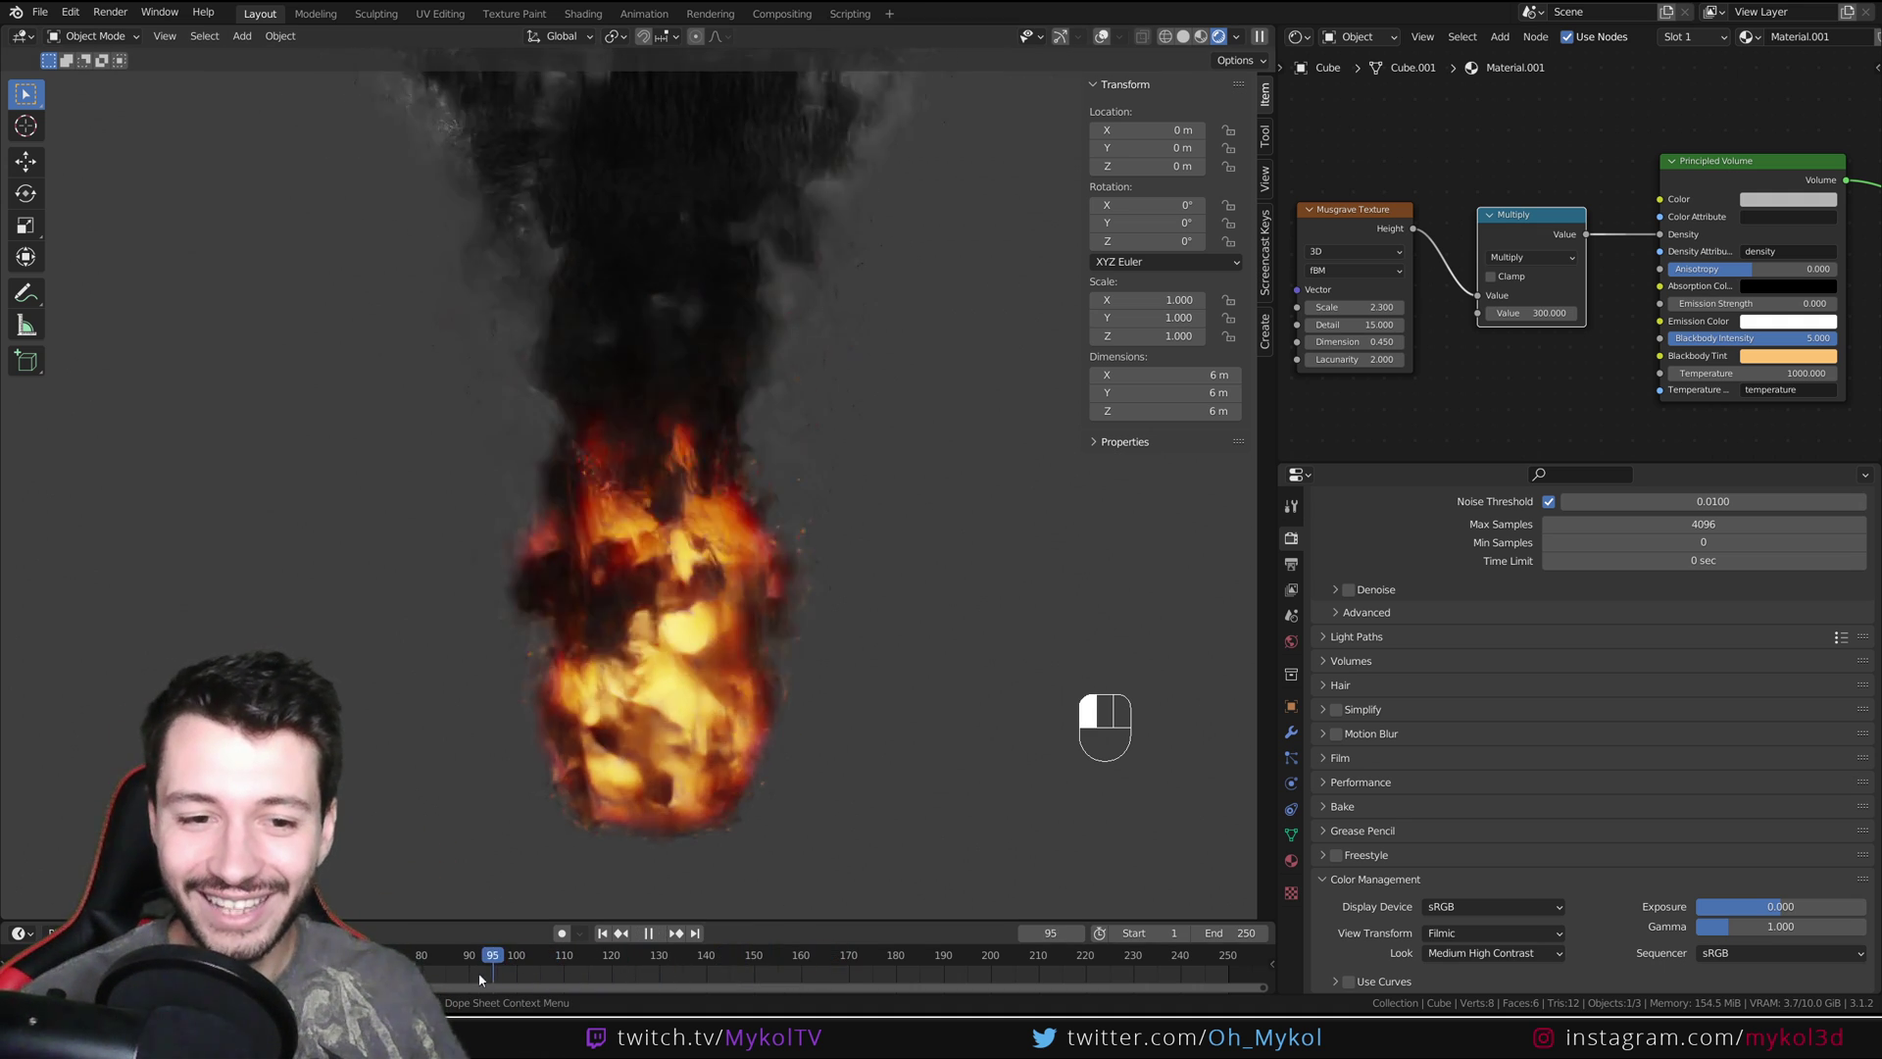
{"action": "key", "text": "space"}
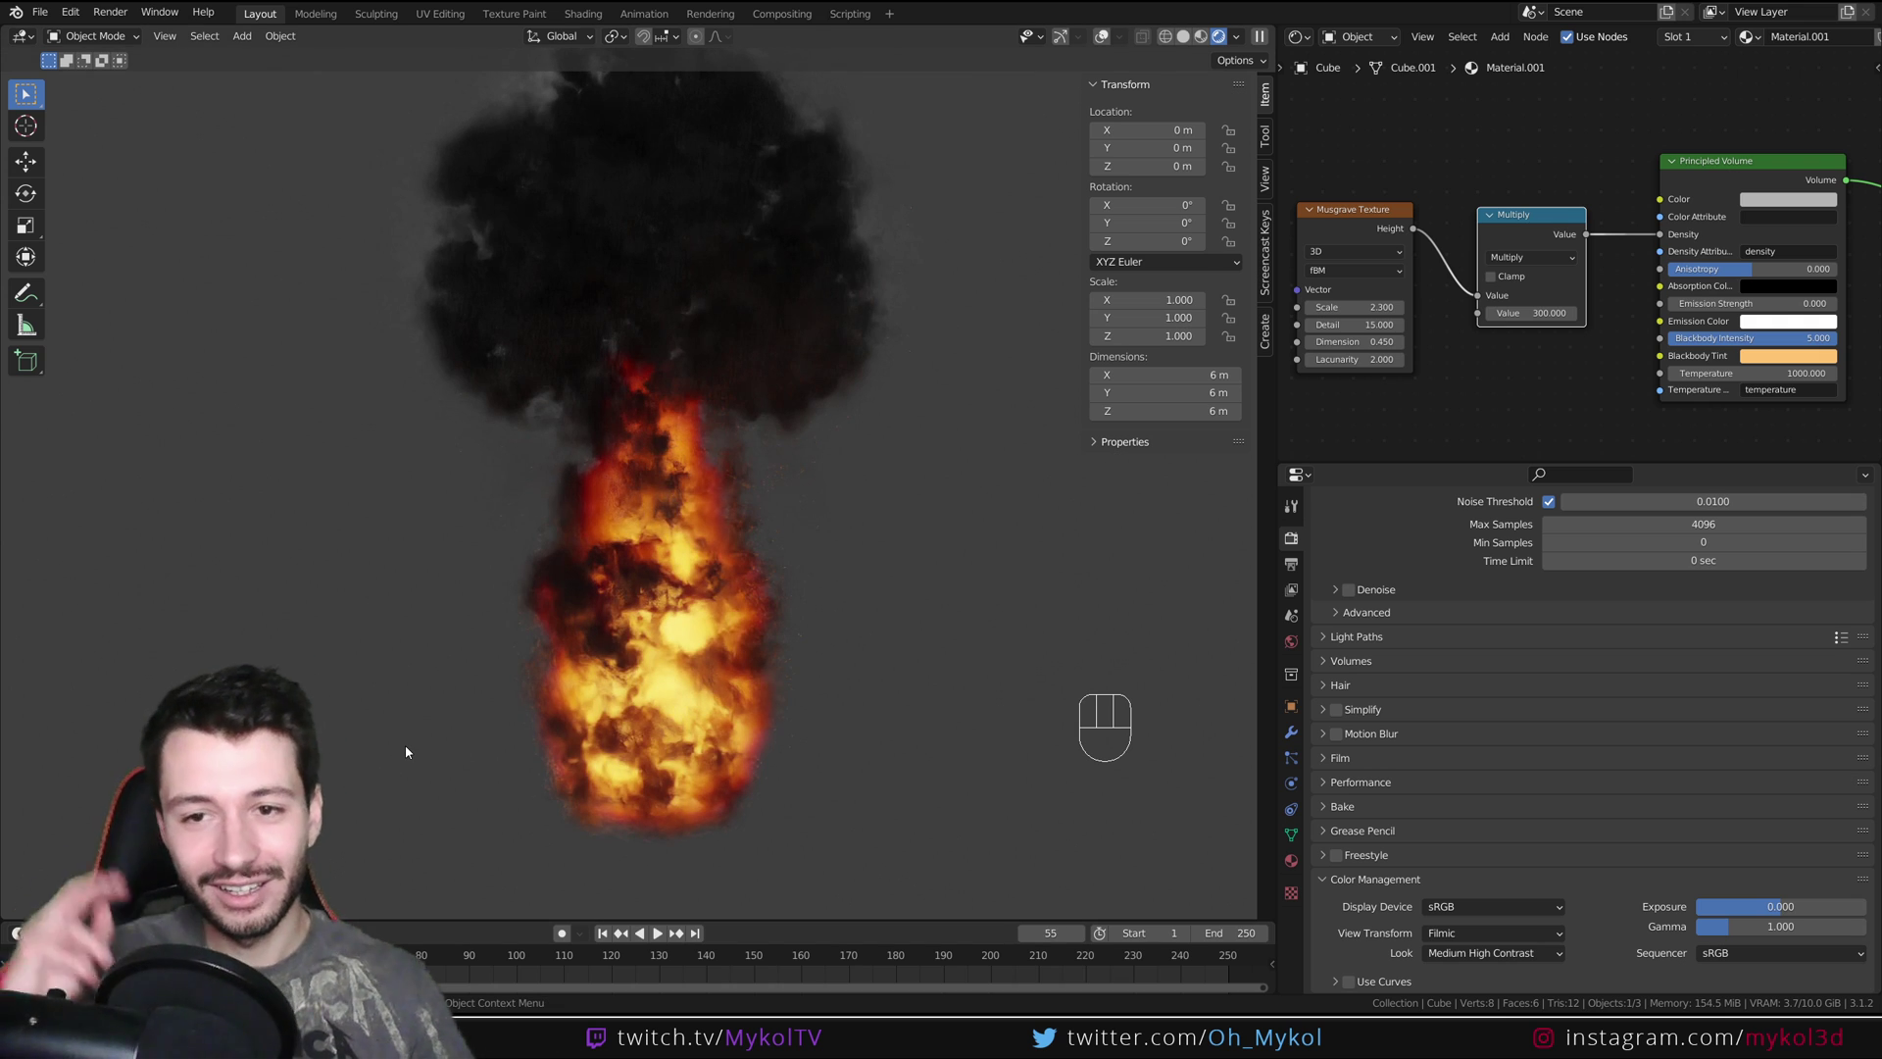